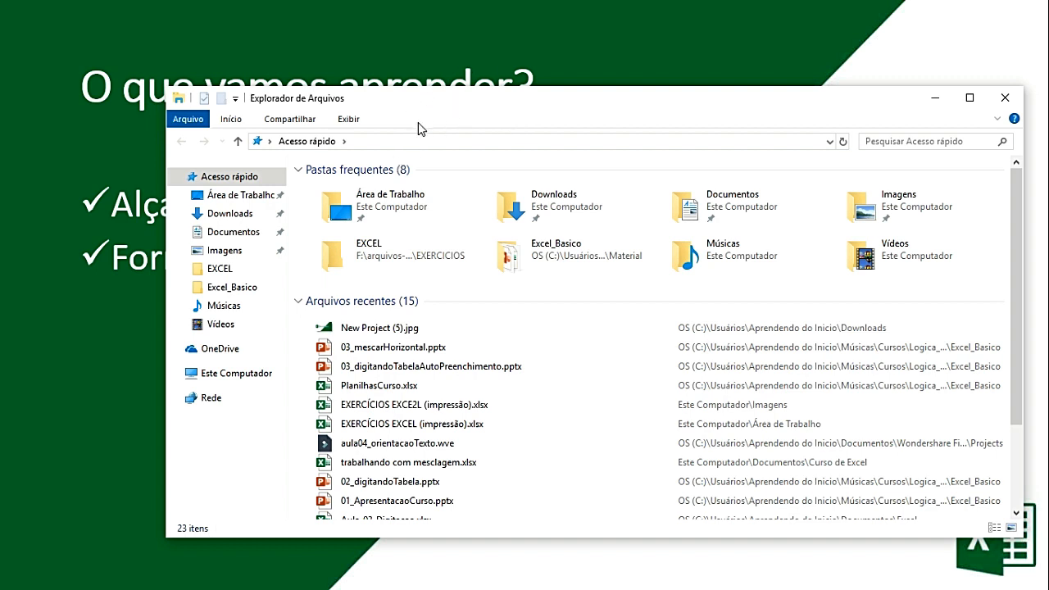
- Open the workbook trabalhando com mesclagem.xlsx from the Curso de Excel folder in Documents
click(231, 234)
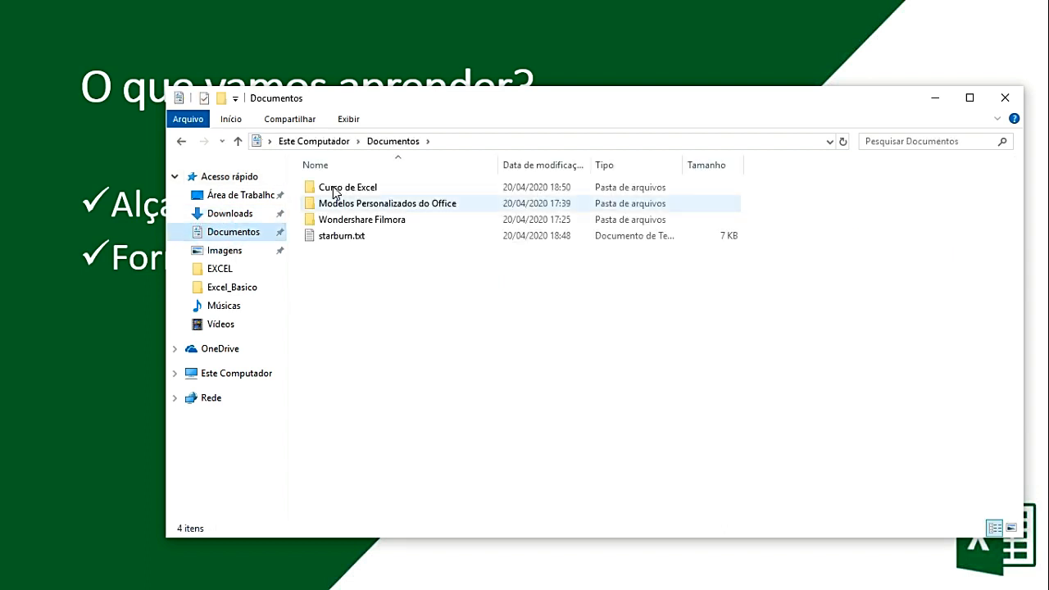
mouse_move(384, 190)
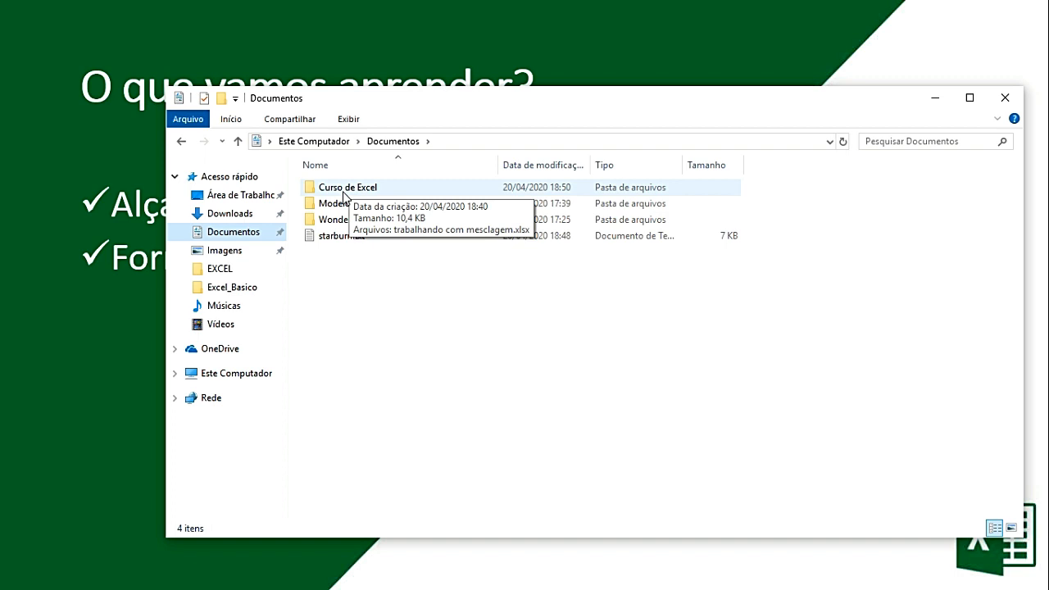
double_click(343, 193)
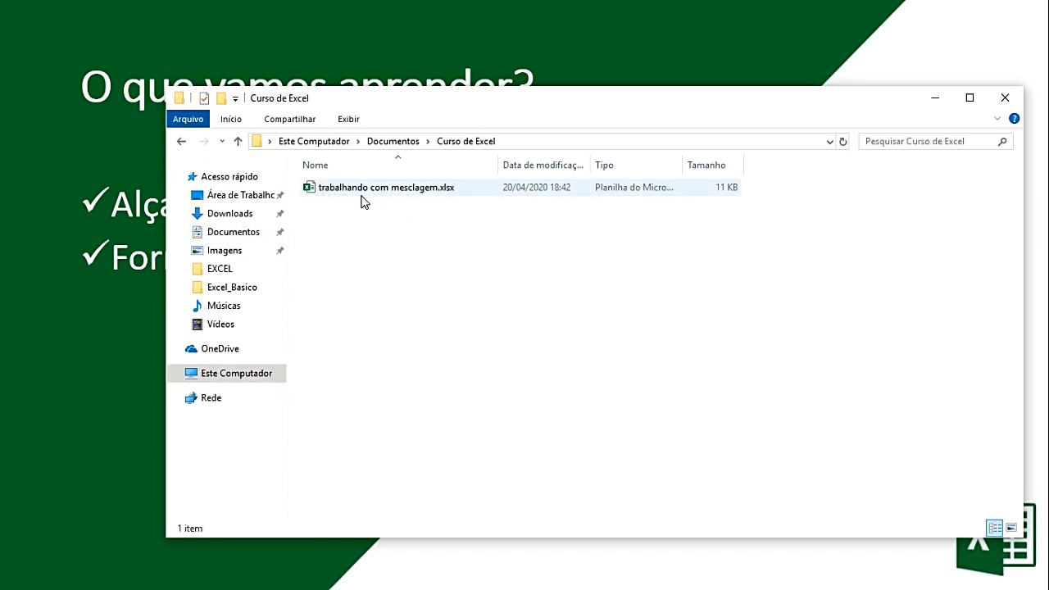
mouse_move(364, 201)
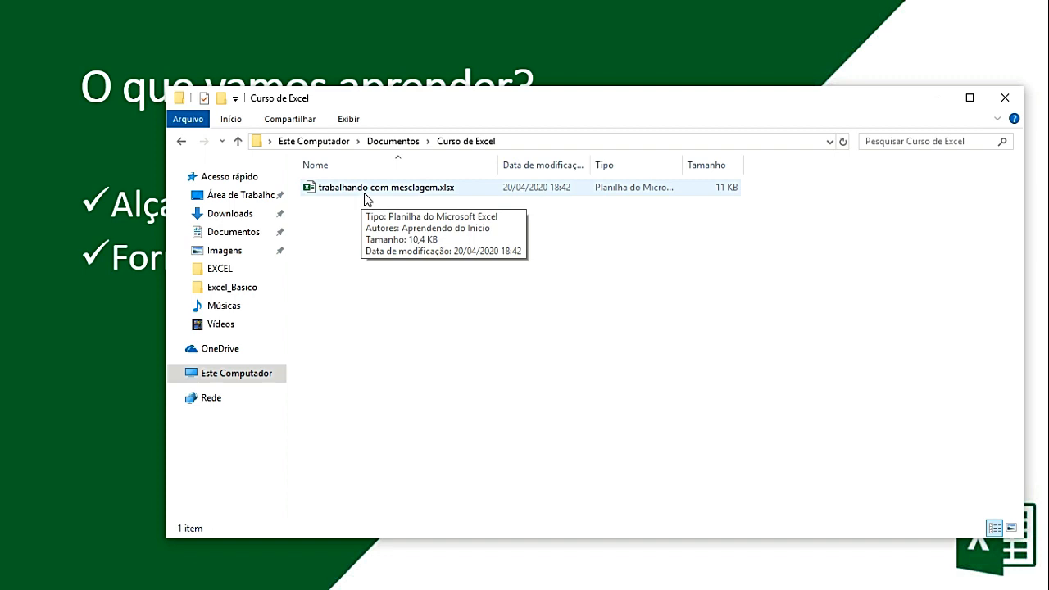
double_click(363, 195)
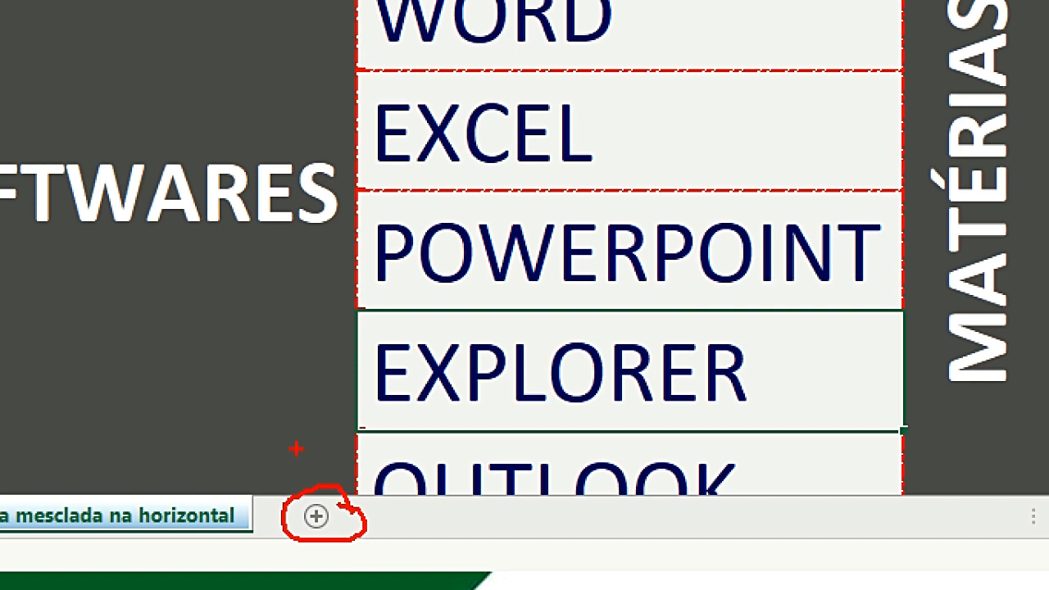
- Add a new worksheet to the workbook and rename it "Formatação de números"
key(Escape)
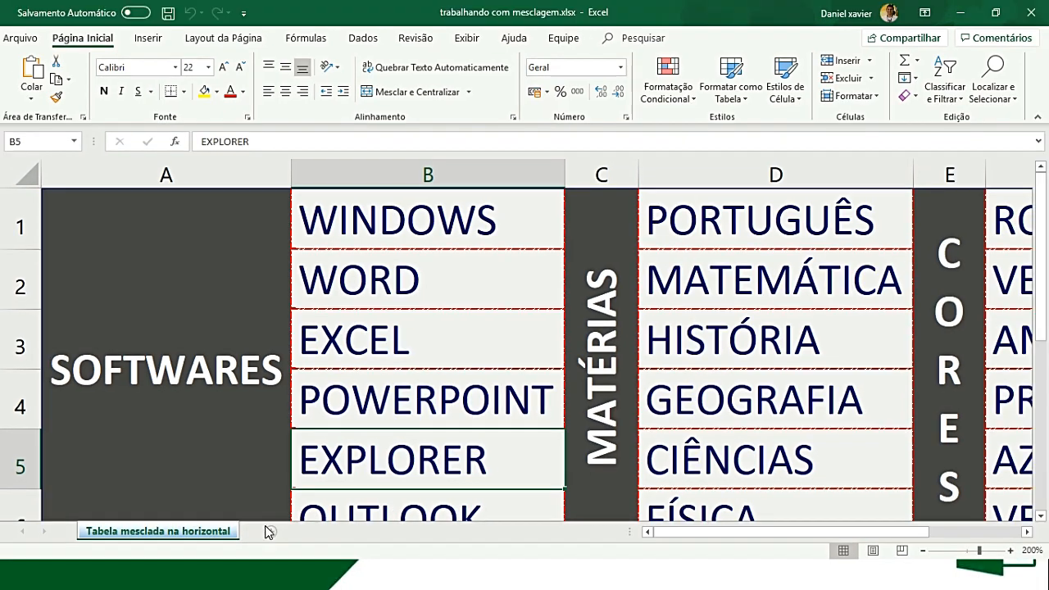
click(317, 516)
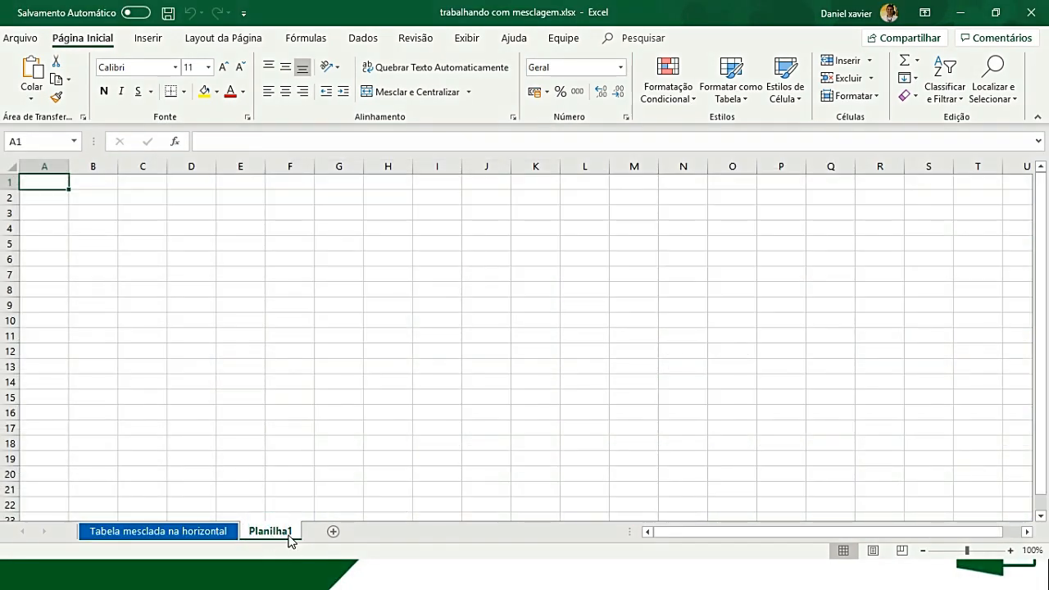
right_click(279, 530)
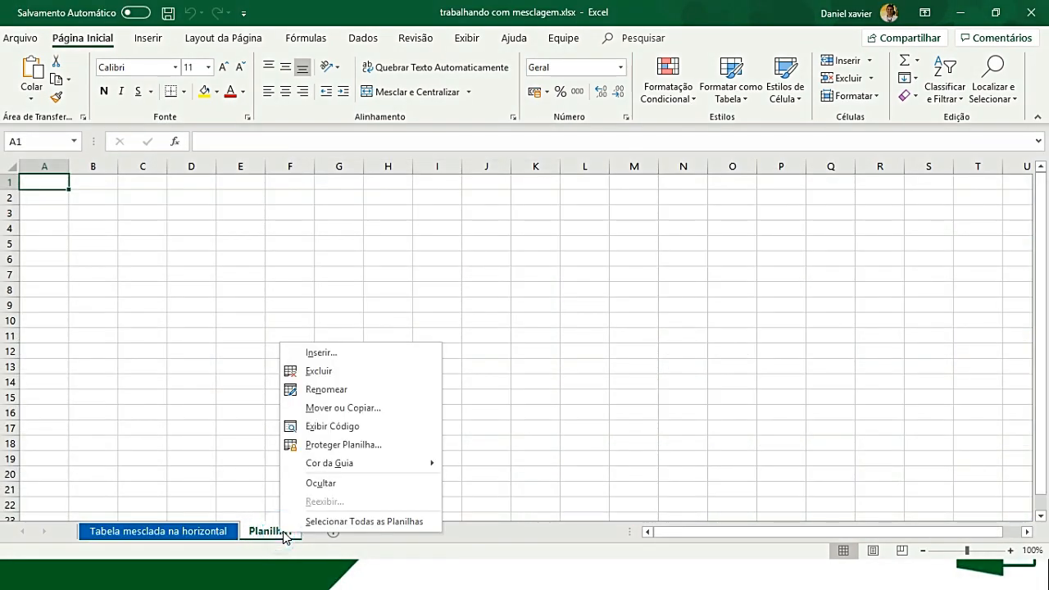
click(339, 391)
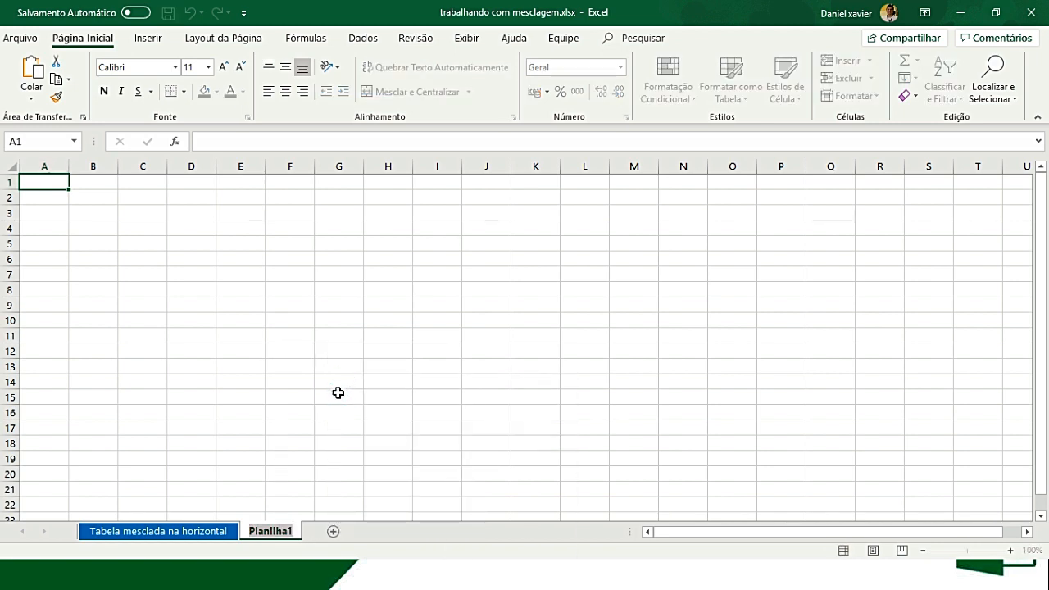
text(fORM)
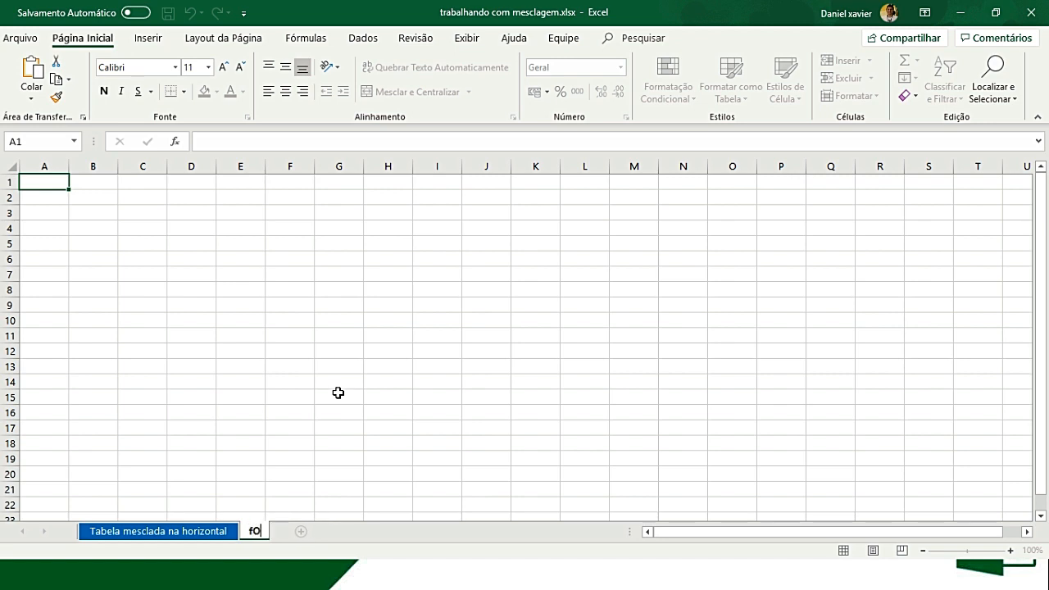
key(BackSpace)
key(BackSpace)
key(BackSpace)
key(BackSpace)
text(Format)
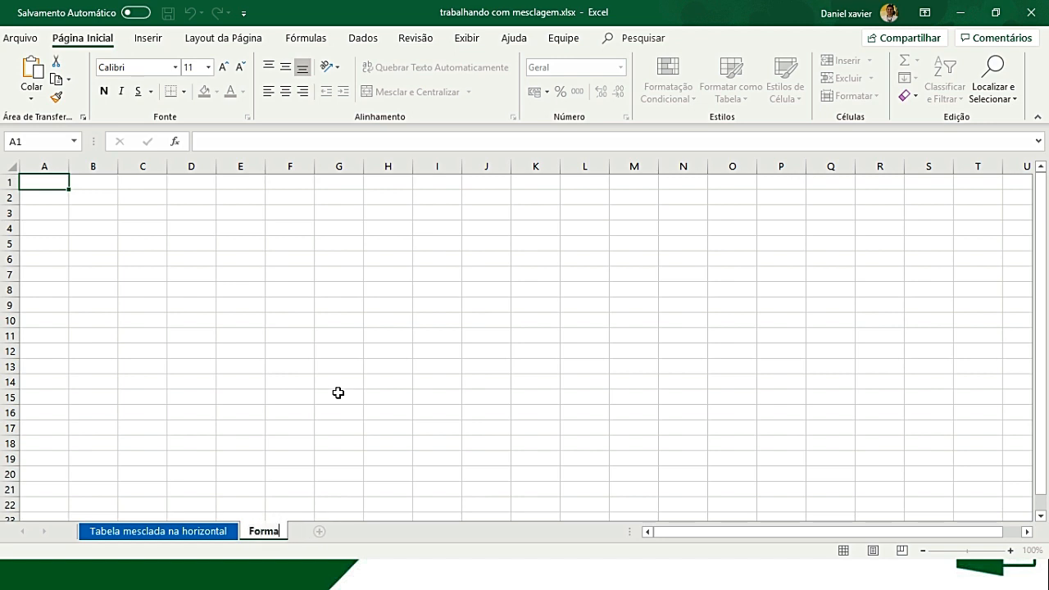
text(al)
key(BackSpace)
text(ção de números)
key(Return)
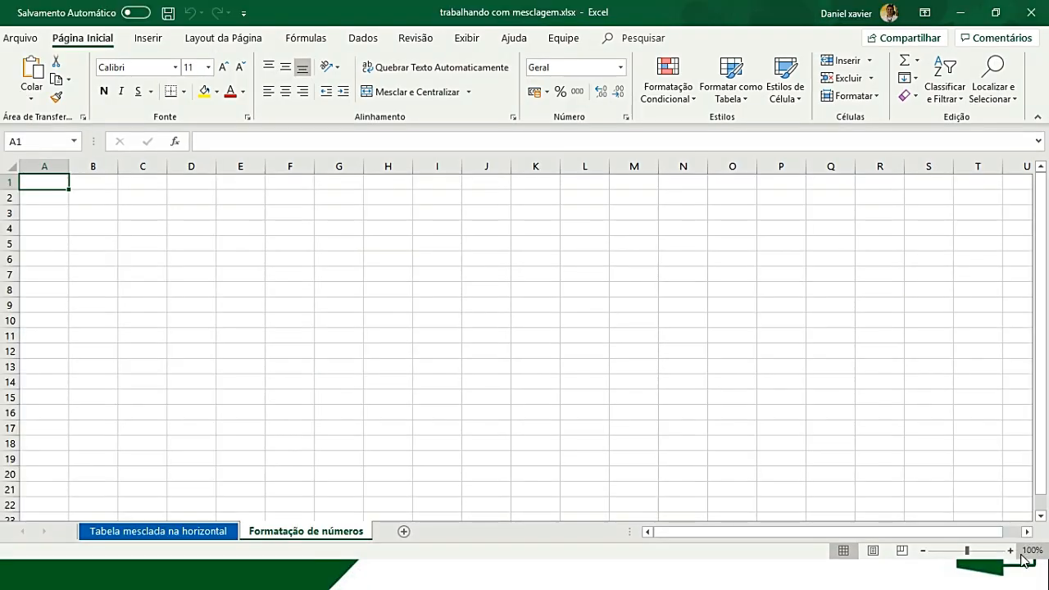
- Set the zoom of the new worksheet to 200%
click(1012, 552)
click(1013, 552)
click(1013, 552)
click(1013, 552)
click(1012, 552)
click(1012, 552)
click(1013, 552)
click(1013, 552)
click(1013, 552)
click(1013, 553)
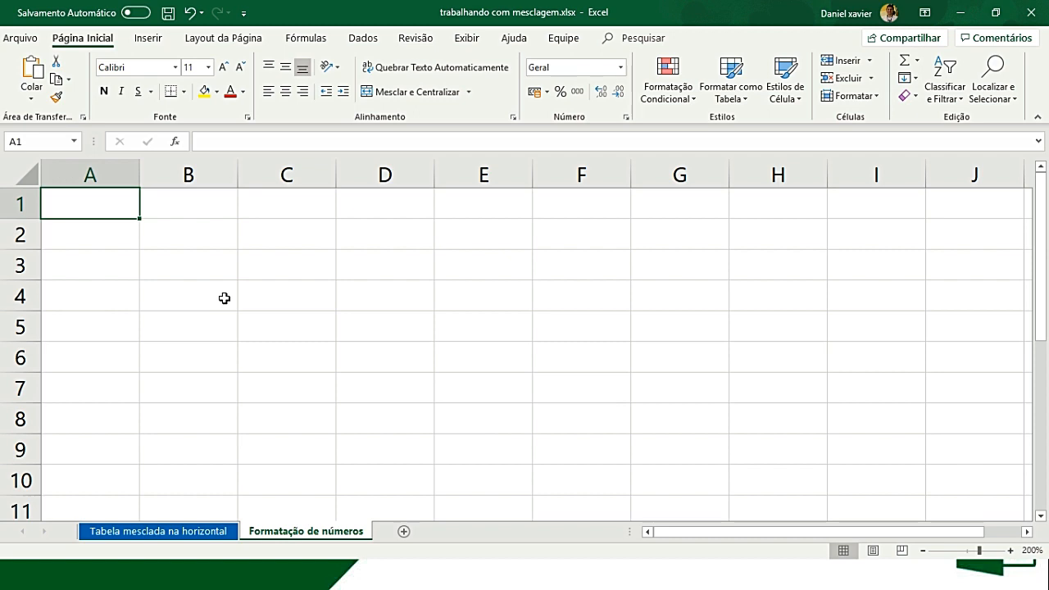
- Switch to the PowerPoint slideshow and advance to the next slide to examine the Formatação de números example table
key(alt+Tab)
key(alt+Tab)
key(alt+Tab)
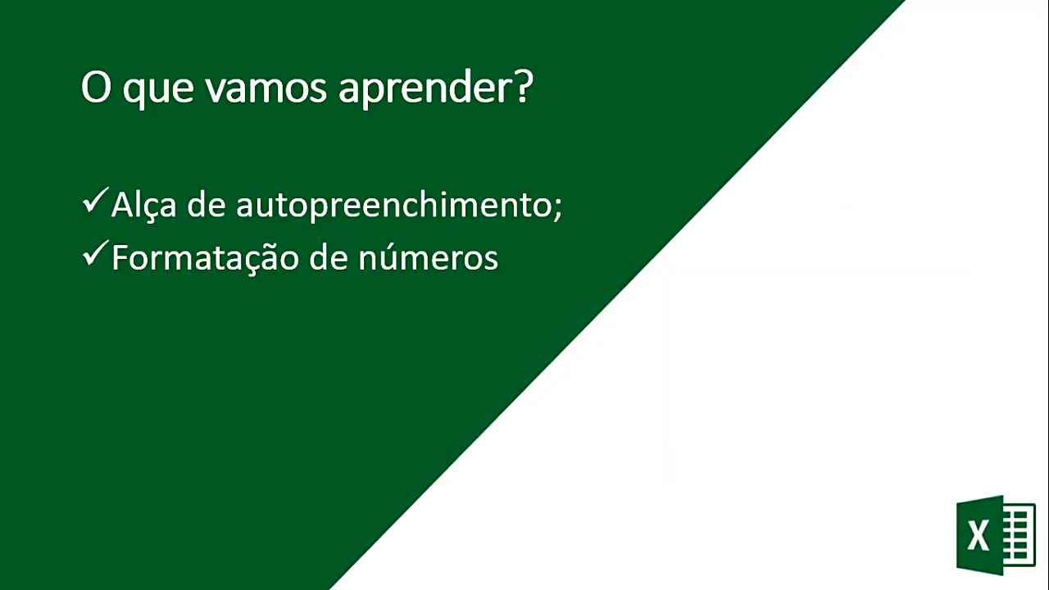
key(Right)
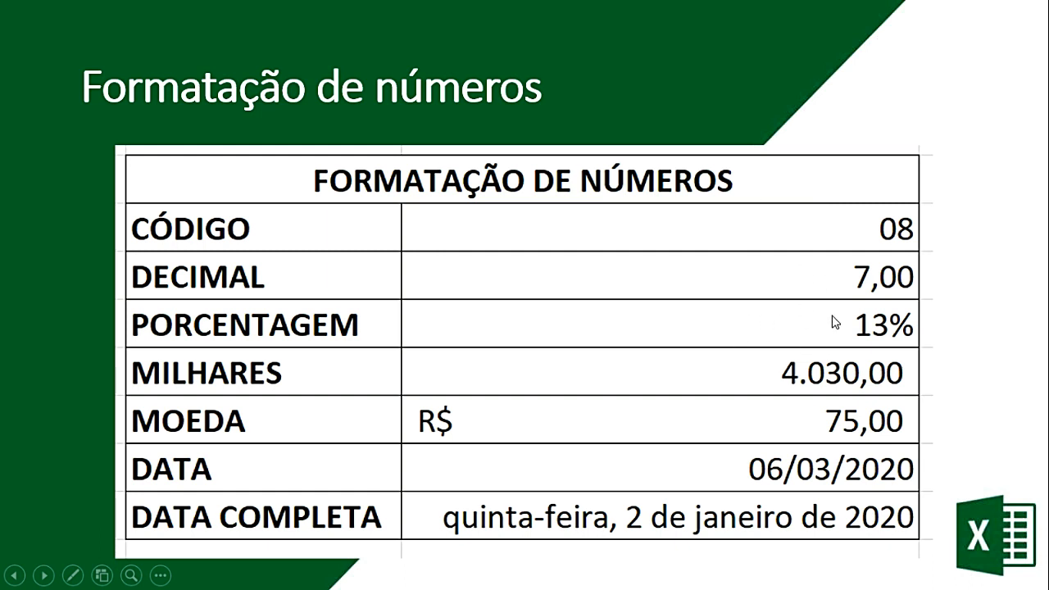
- Switch back to the Excel workbook and enter the title FORMATAÇÃO DE NÚMEROS in cell A1
key(alt+Tab)
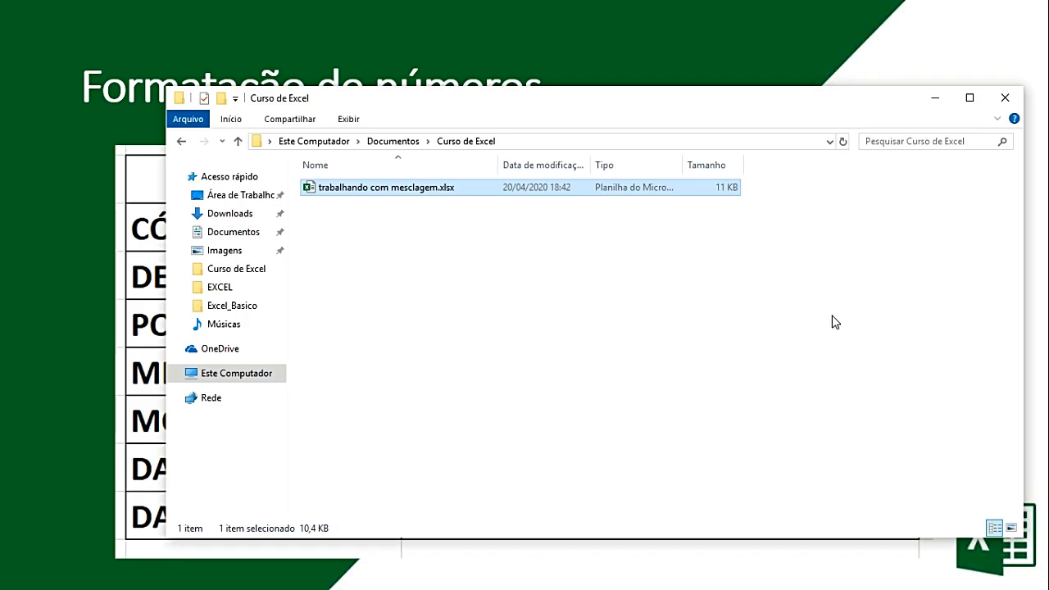
key(alt+Tab)
key(alt+Tab)
key(alt+Tab)
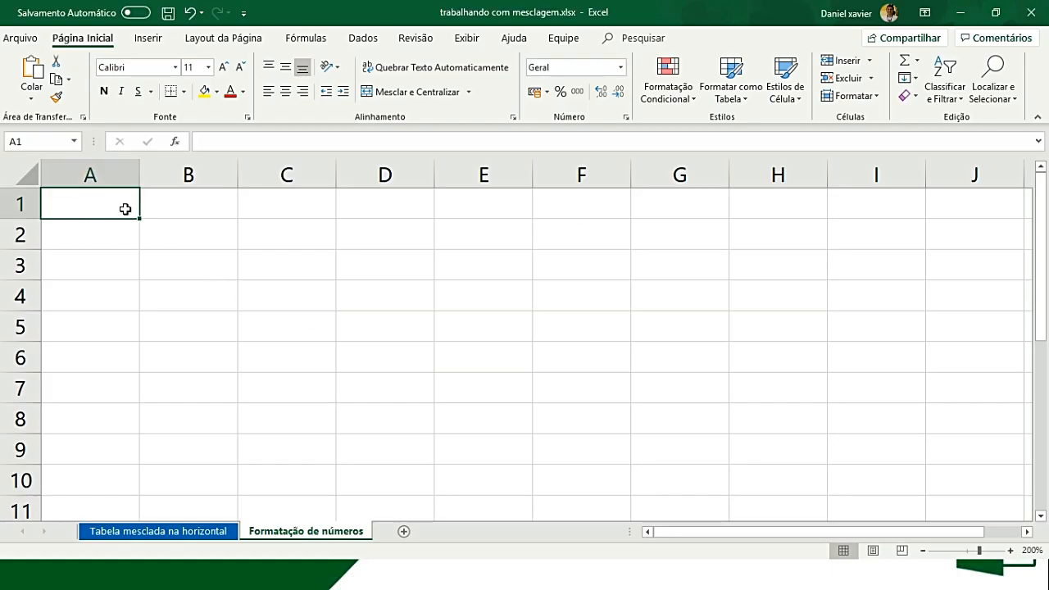
text(FO)
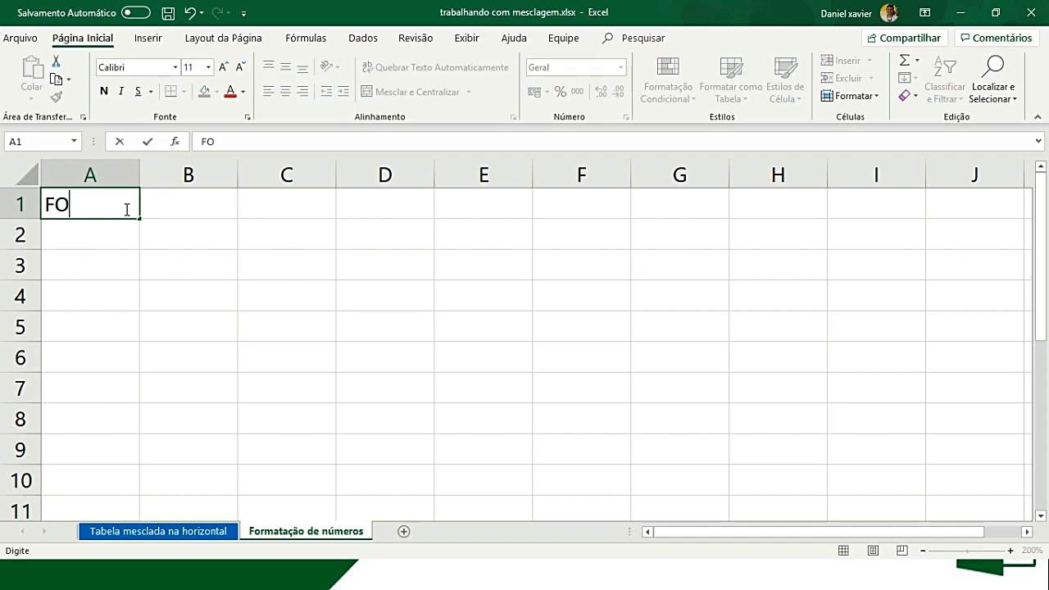
text(RMATAÇÃO DE NÚ)
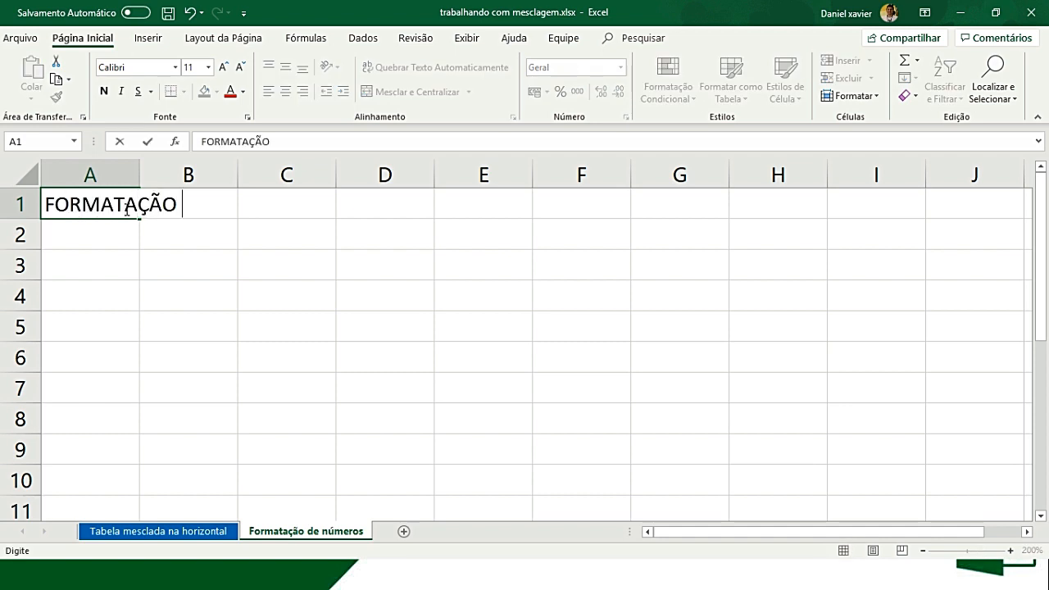
text(MEROS)
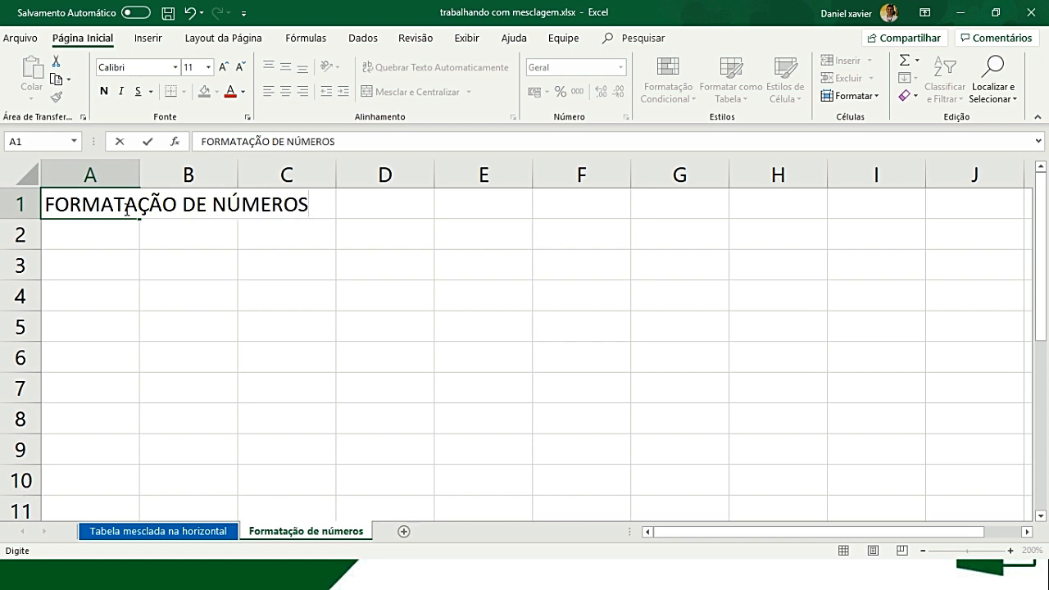
key(Return)
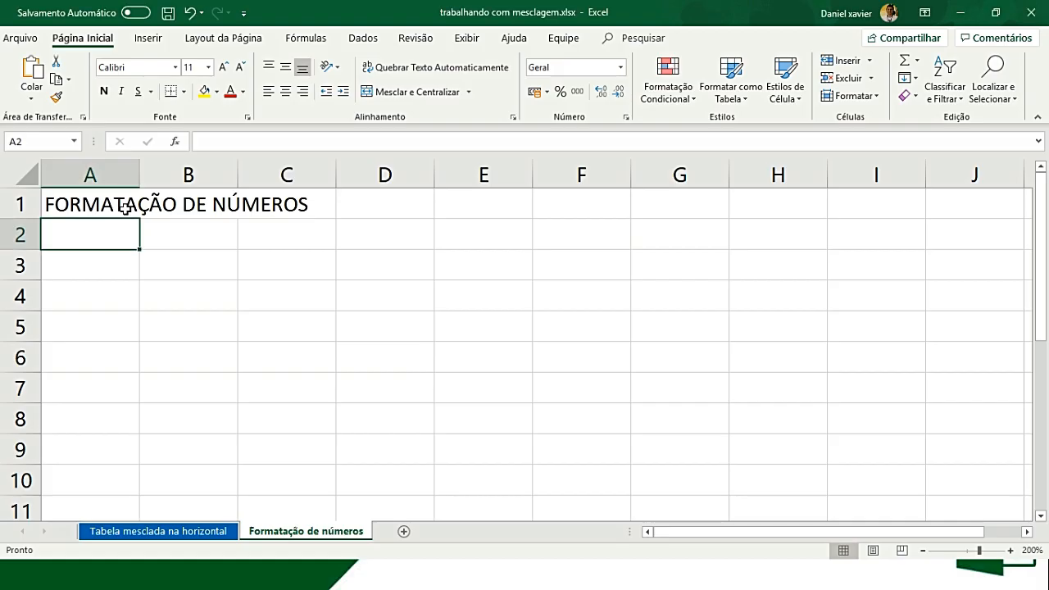
- Enter CÓDIGO in cell A2 and 08 in cell B2, and select B2 again
text(C)
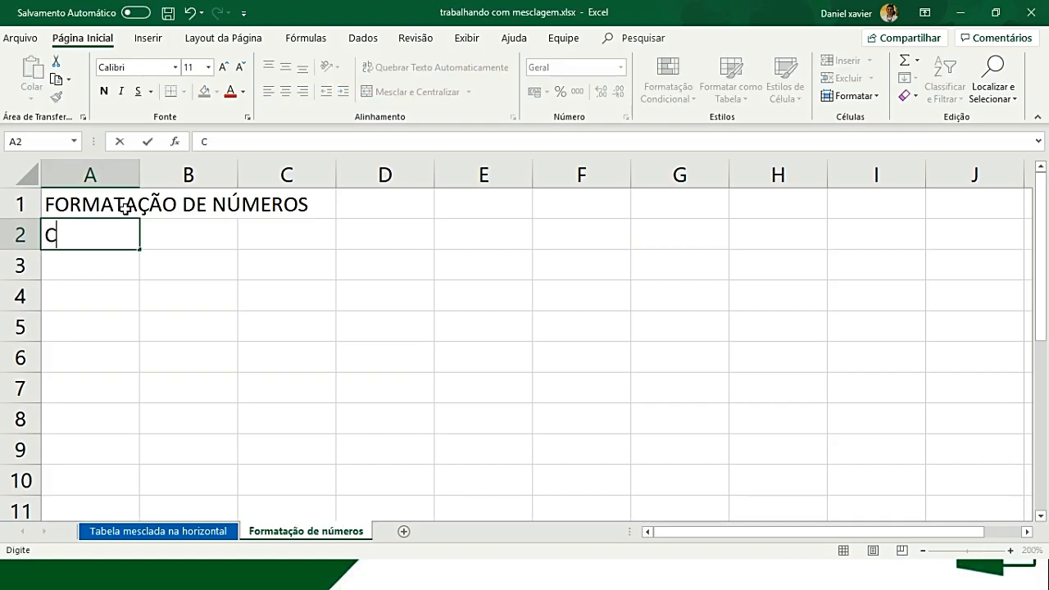
text(ÓDIGO)
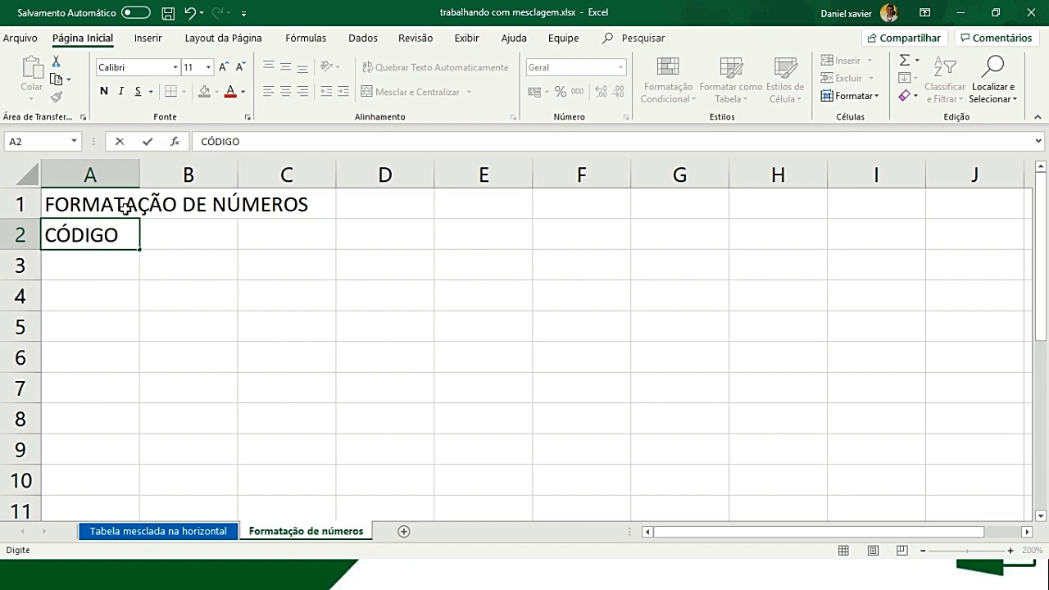
key(Tab)
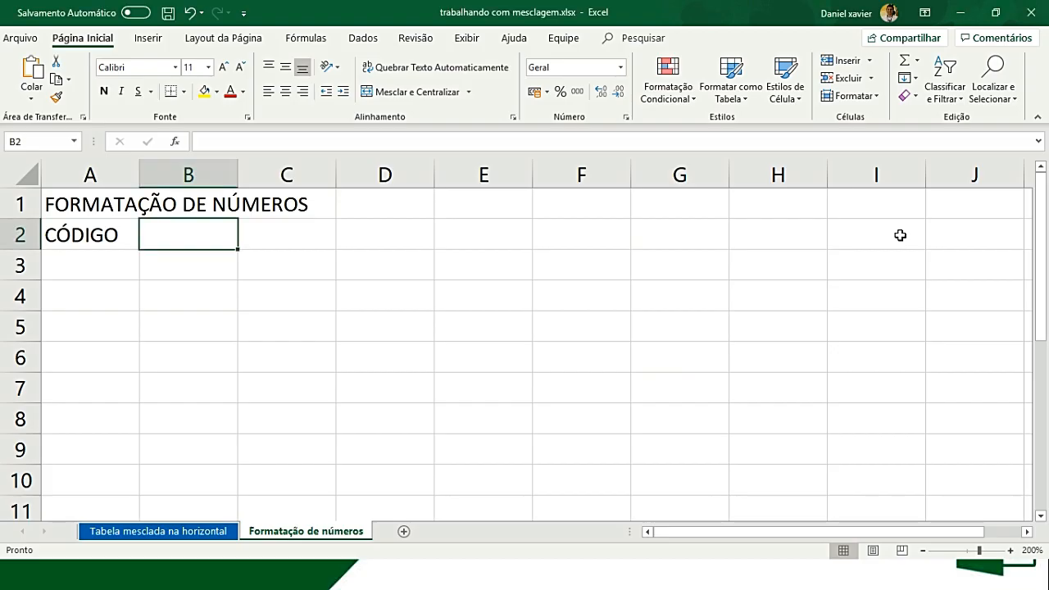
text(0)
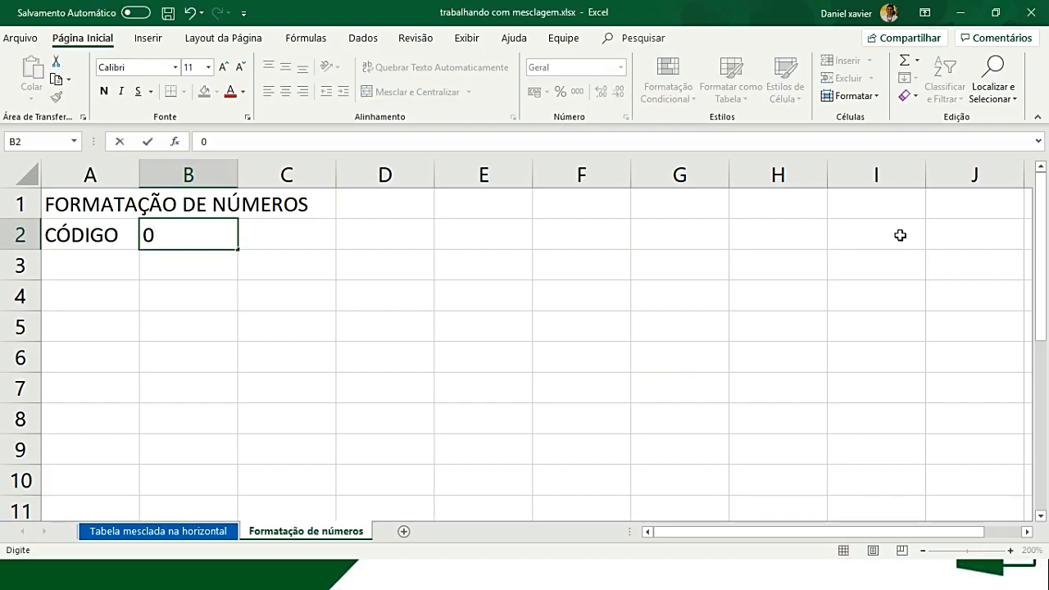
text(8)
key(Return)
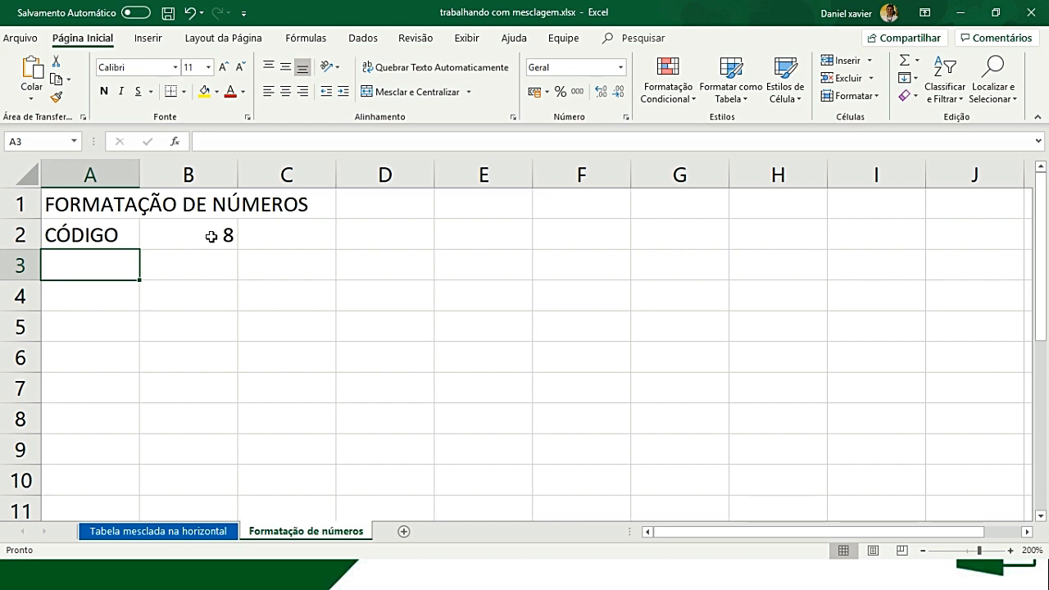
click(206, 236)
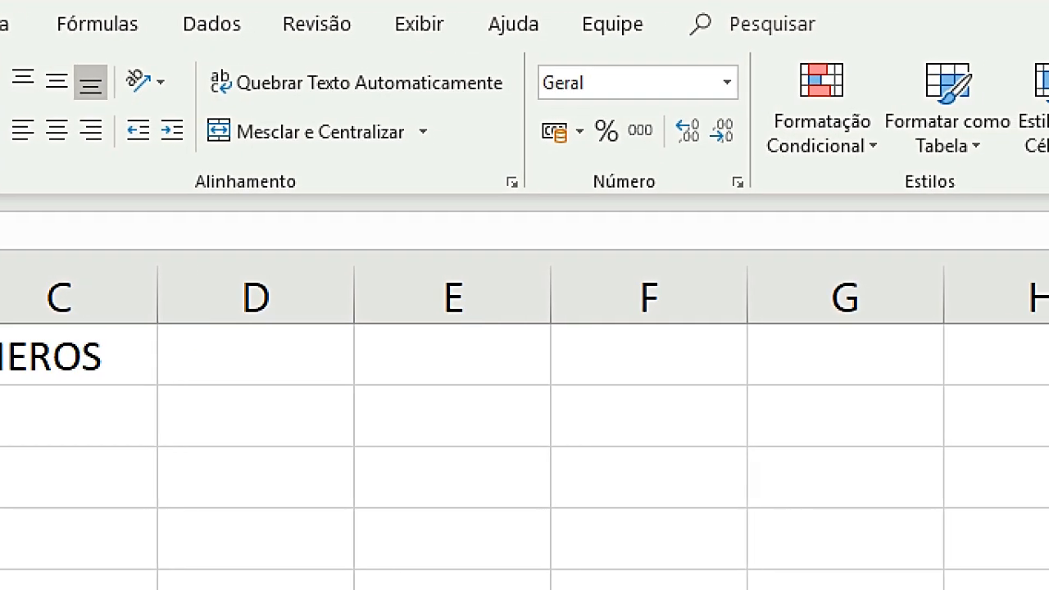
drag(453, 57, 464, 172)
drag(679, 55, 670, 195)
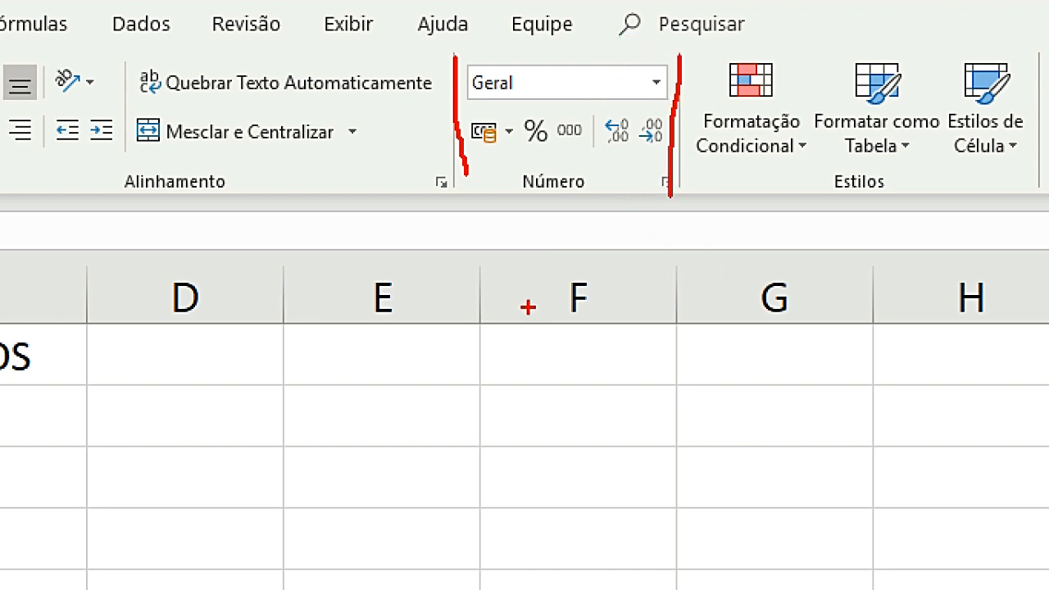
mouse_move(551, 68)
mouse_down()
mouse_move(495, 62)
mouse_move(472, 83)
mouse_up()
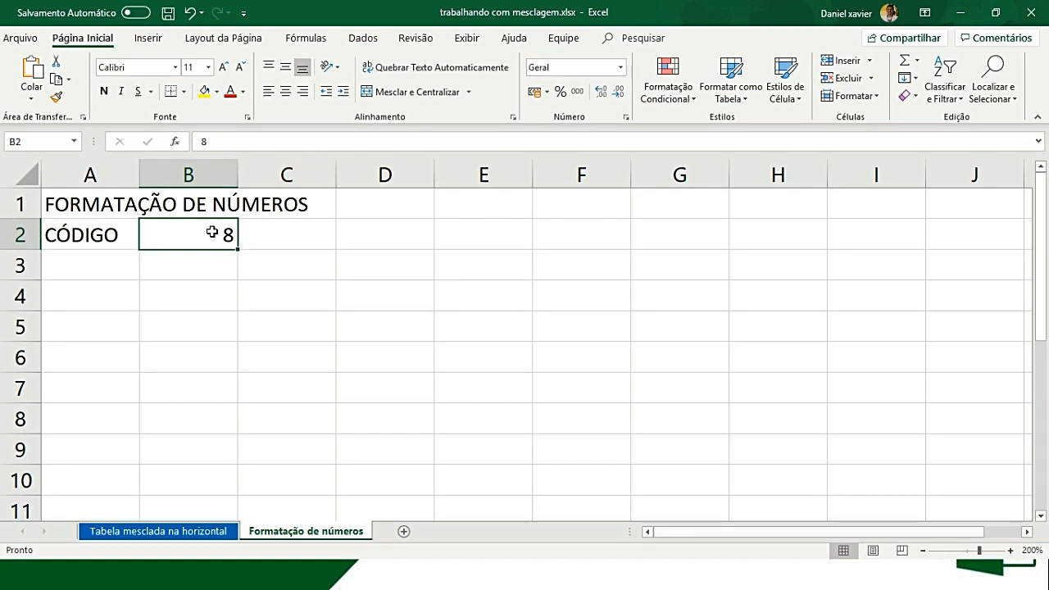
- Look through the preset number formats for cell B2 and open the full number format settings
click(621, 69)
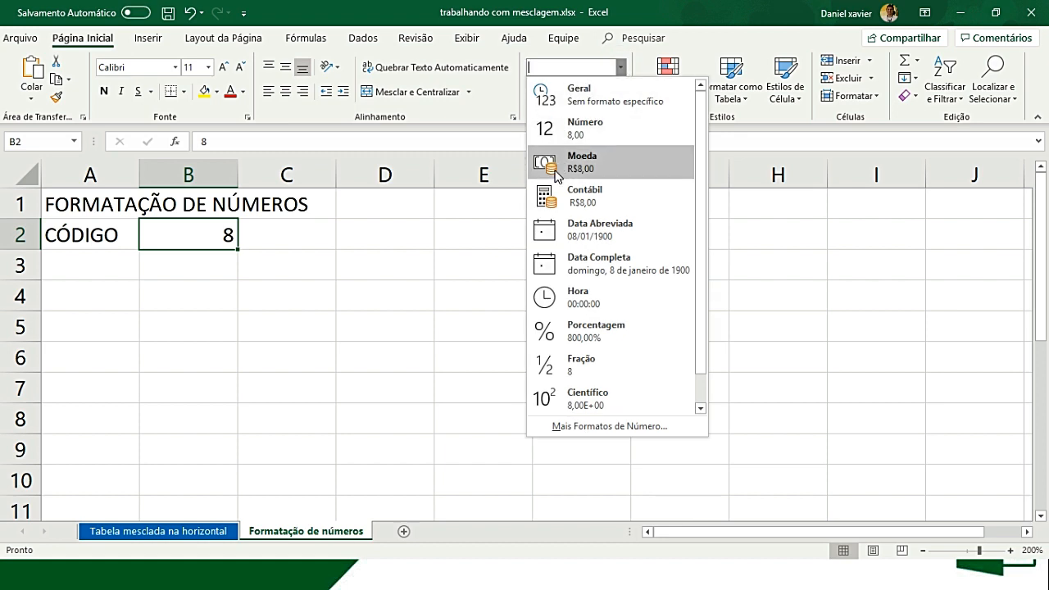
scroll(623, 135, down, 1)
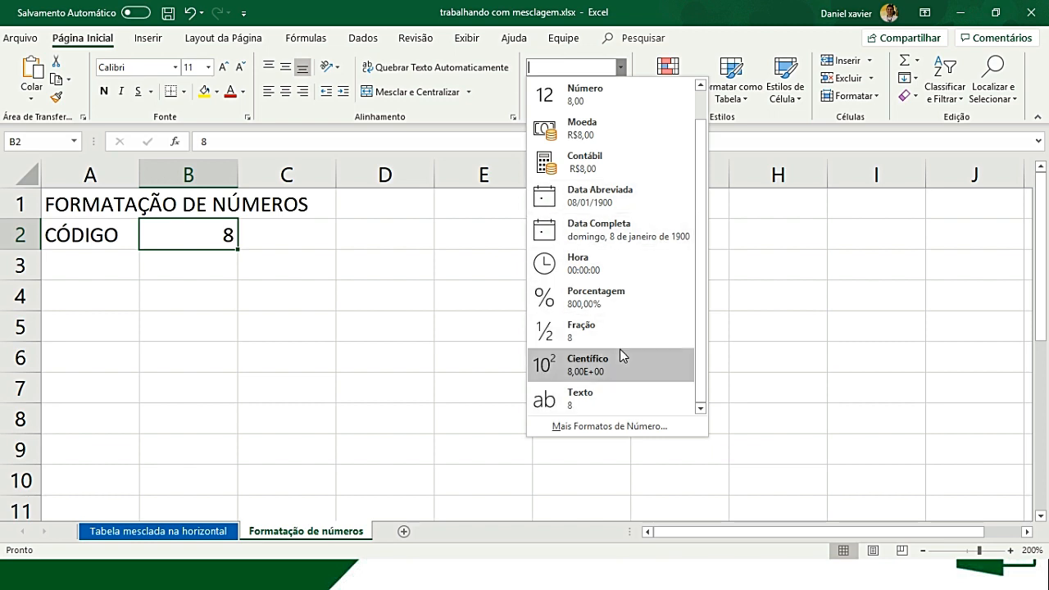
click(585, 427)
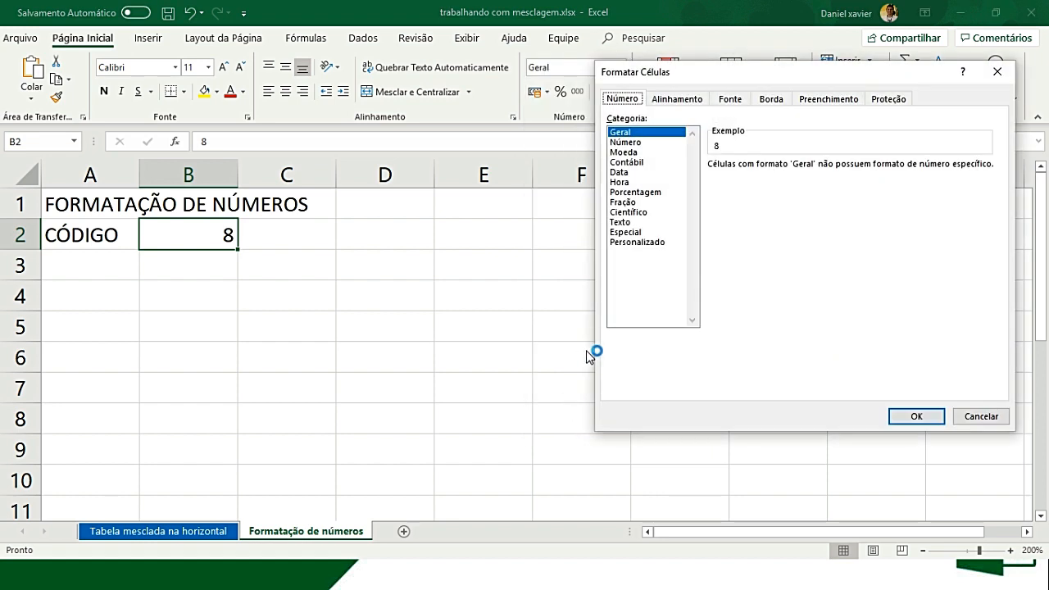
- Examine the options of the number format categories from Número to Personalizado for cell B2, returning to Contábil
click(626, 142)
click(629, 152)
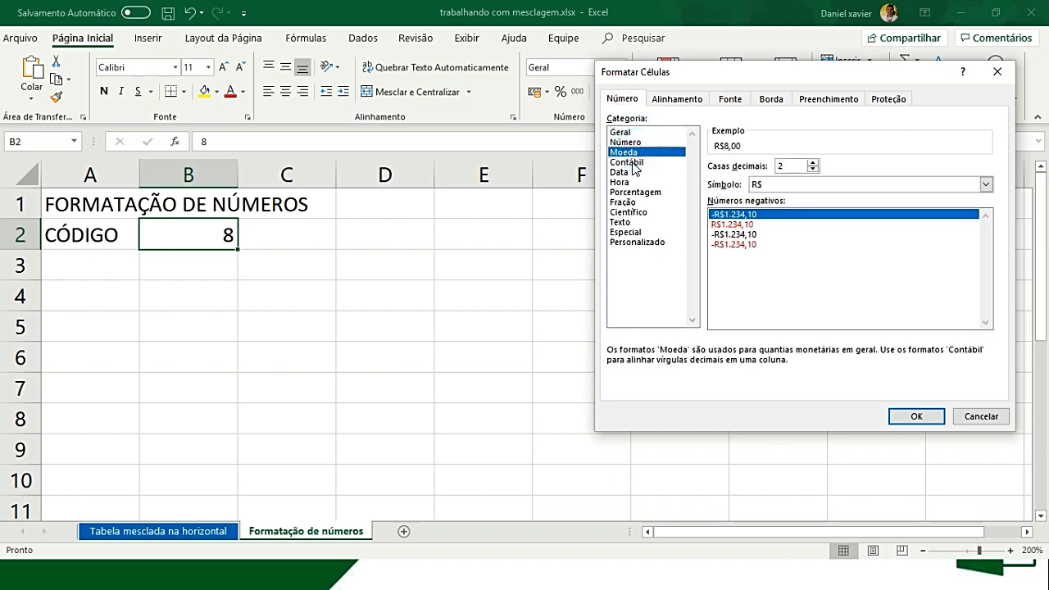
click(628, 163)
click(631, 173)
click(627, 182)
click(626, 192)
click(624, 201)
click(627, 212)
click(626, 222)
click(626, 232)
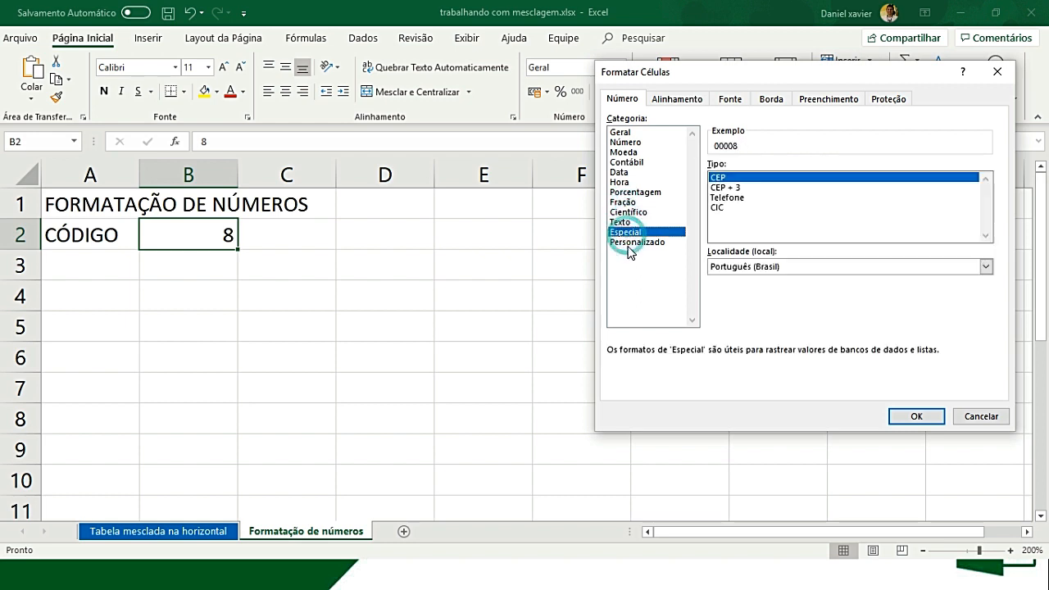
click(627, 242)
click(657, 162)
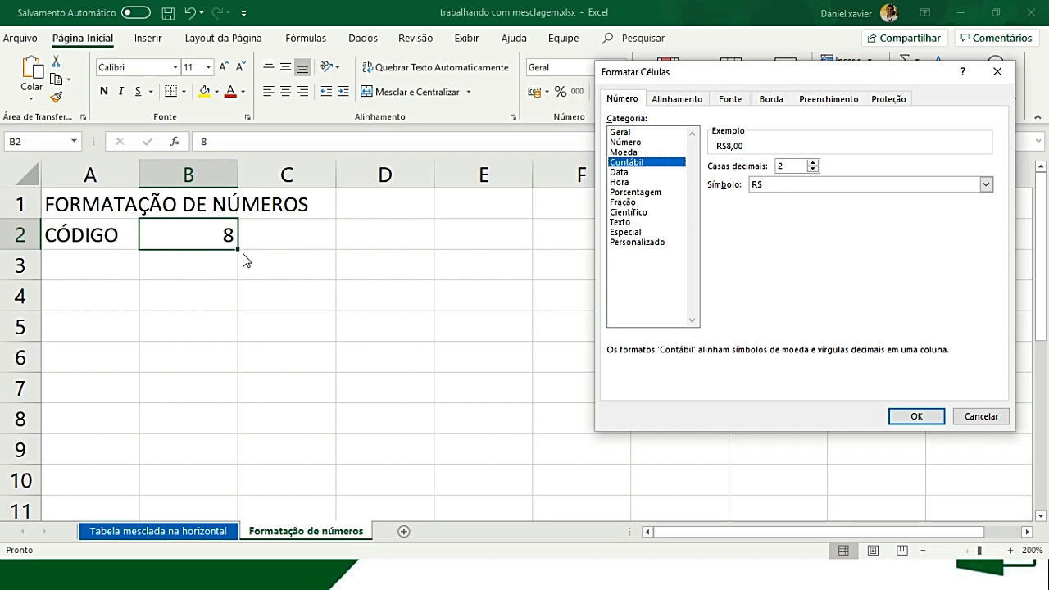
- Set cell B2's format category to Personalizado and choose the Geral code as the starting point
click(635, 243)
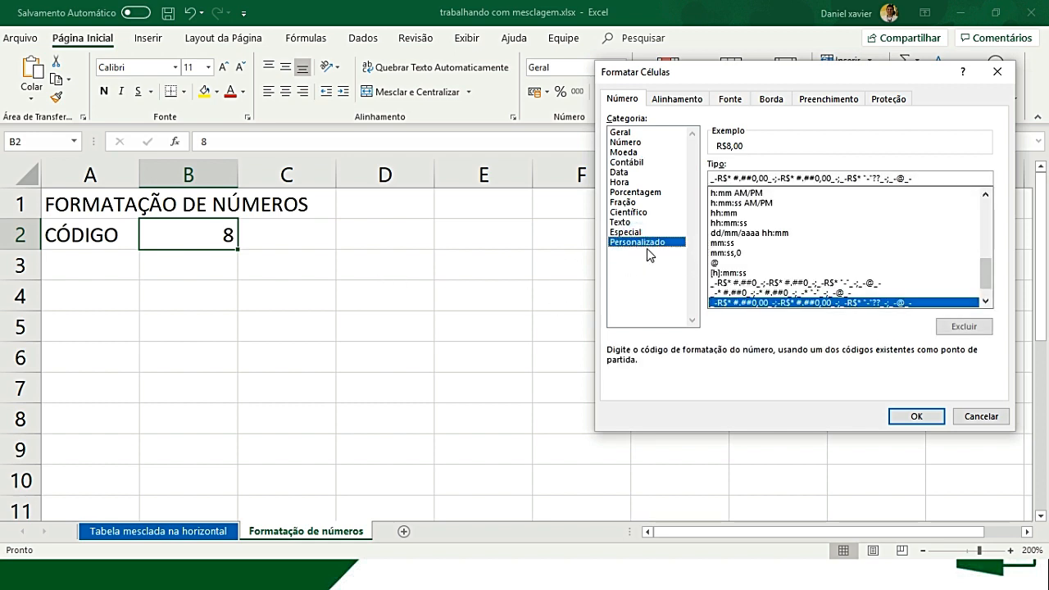
drag(984, 275, 985, 209)
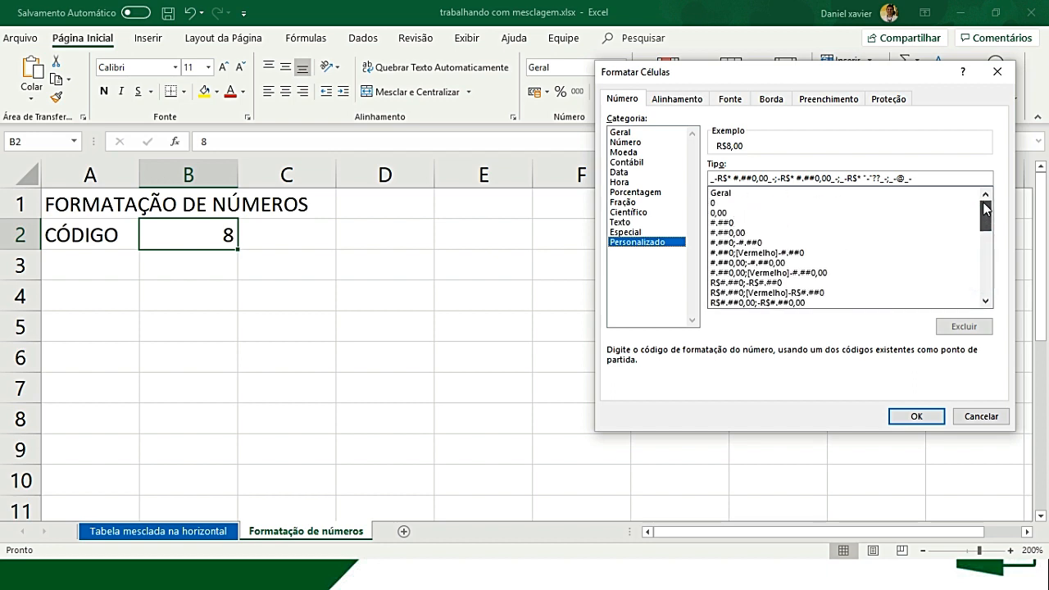
click(713, 204)
click(722, 195)
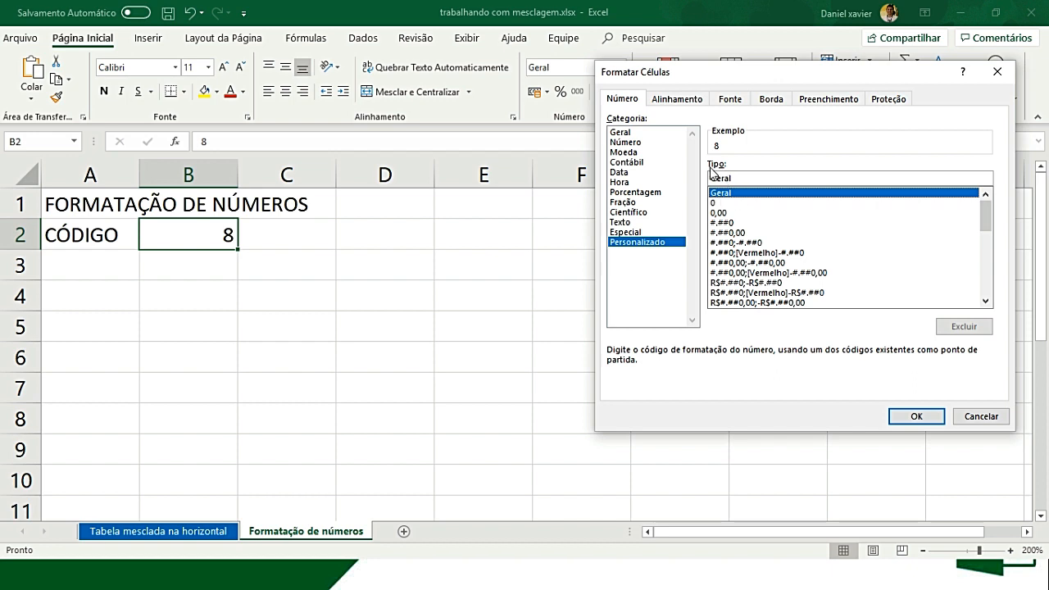
click(739, 130)
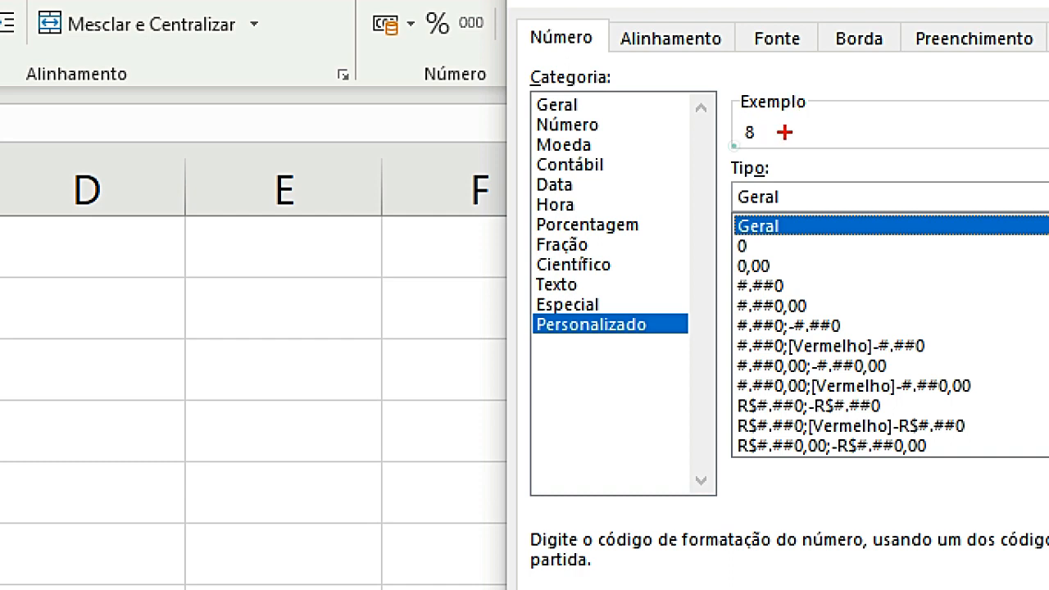
drag(784, 133, 857, 91)
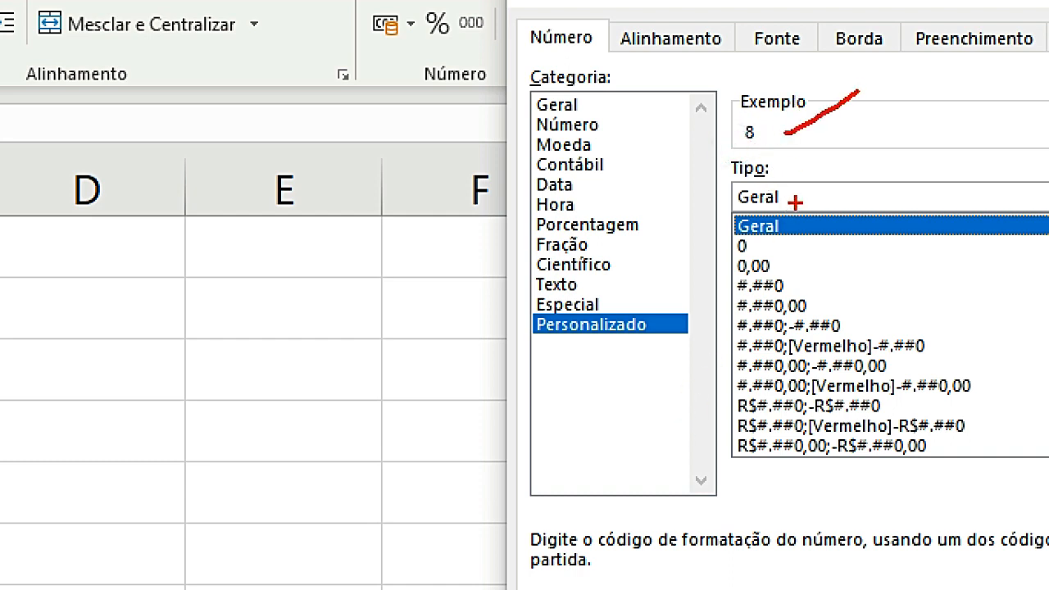
drag(794, 202, 866, 163)
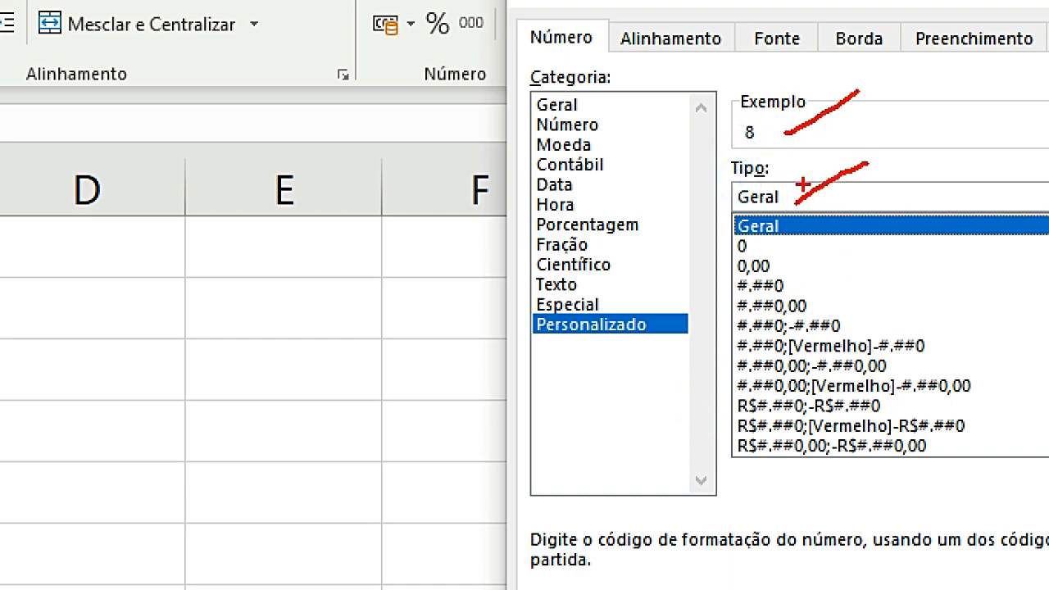
- Replace the Geral format code with the custom code 00 and apply it to cell B2
mouse_move(790, 182)
mouse_down()
mouse_move(718, 199)
mouse_move(779, 210)
mouse_move(763, 172)
mouse_move(779, 197)
mouse_move(710, 180)
mouse_up()
key(Escape)
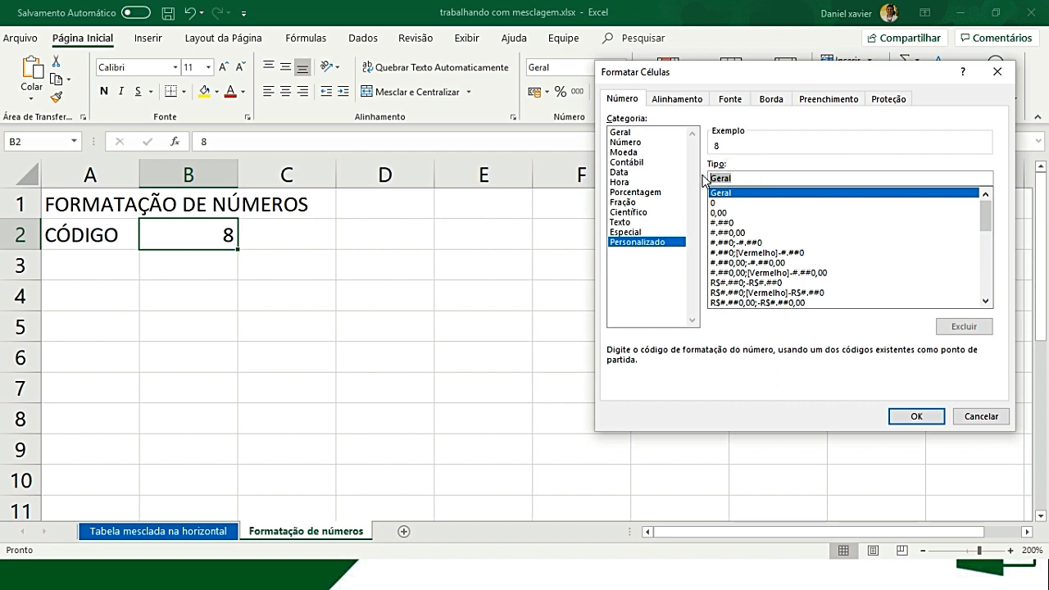
text(0)
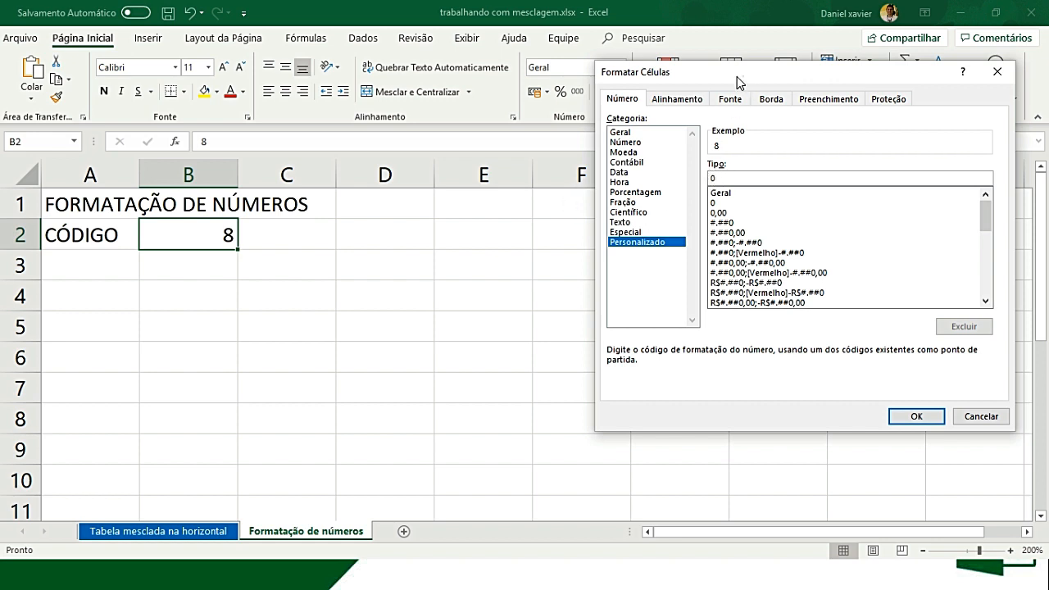
drag(744, 82, 645, 95)
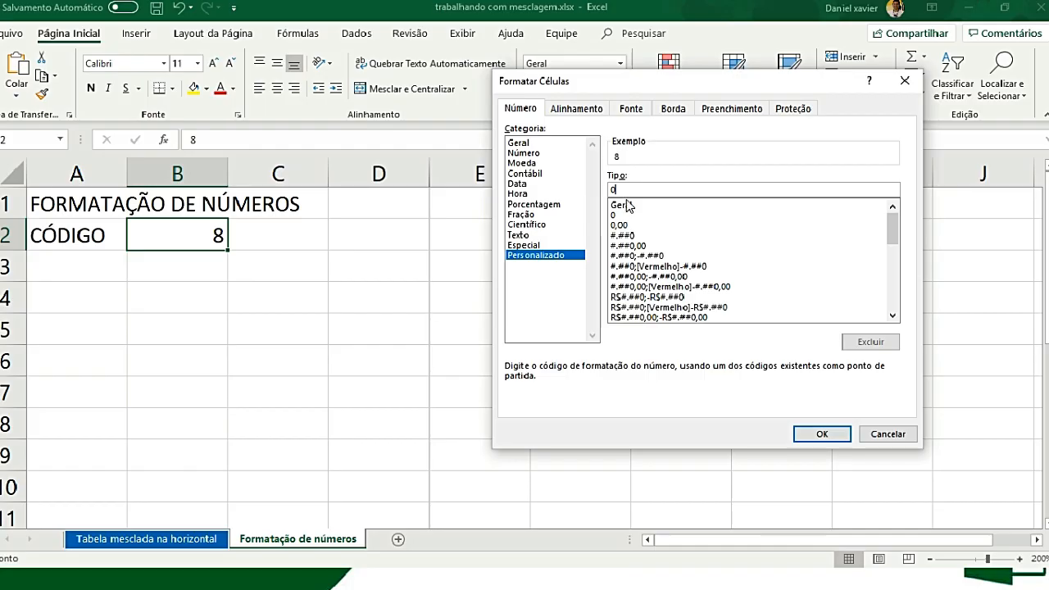
text(0)
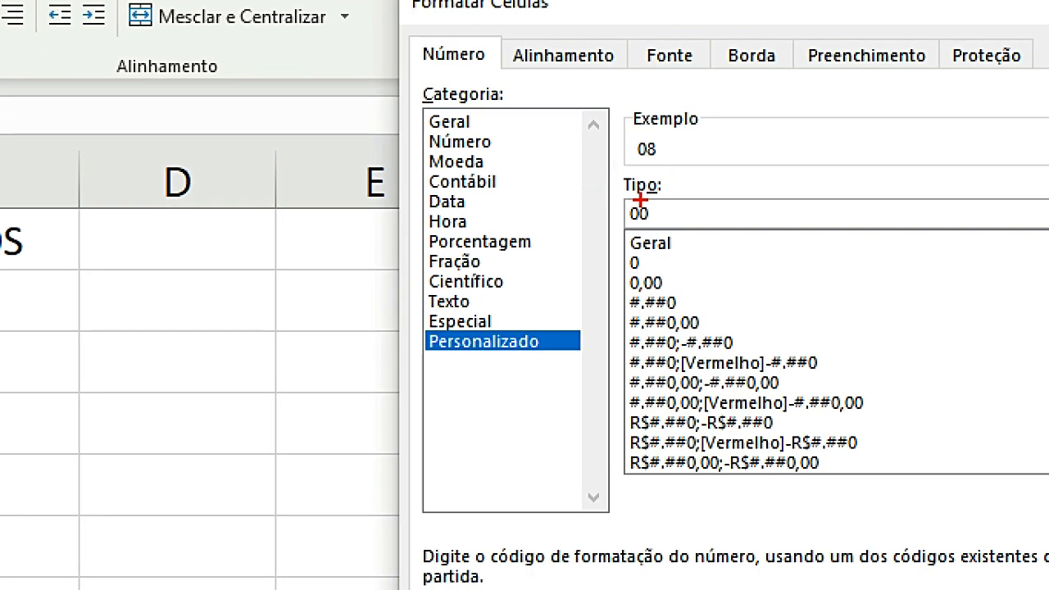
drag(653, 213, 687, 199)
mouse_move(657, 141)
mouse_down()
mouse_move(629, 147)
mouse_move(651, 172)
mouse_move(640, 136)
mouse_up()
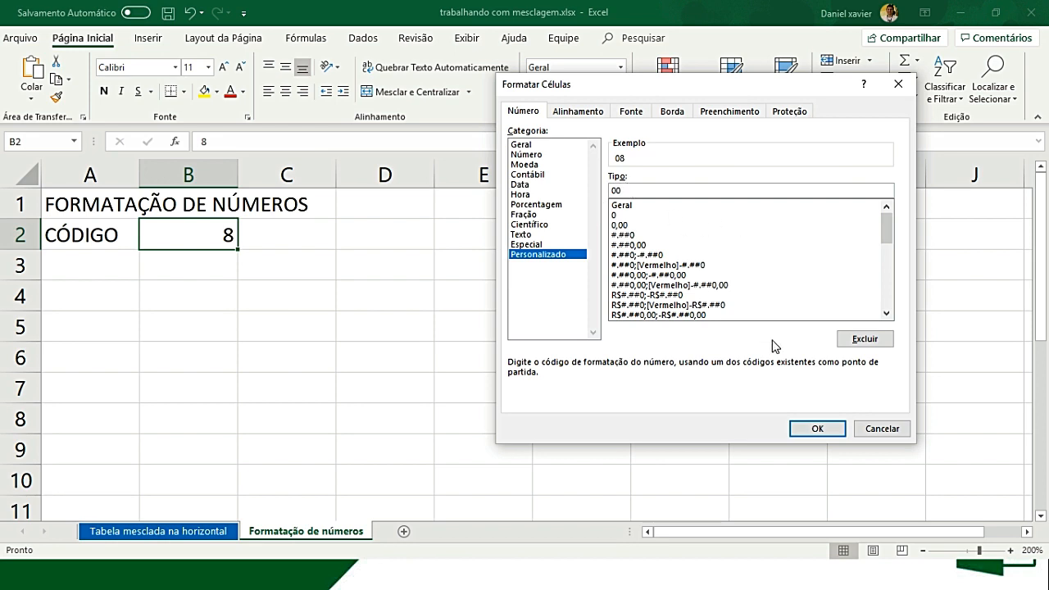
click(817, 429)
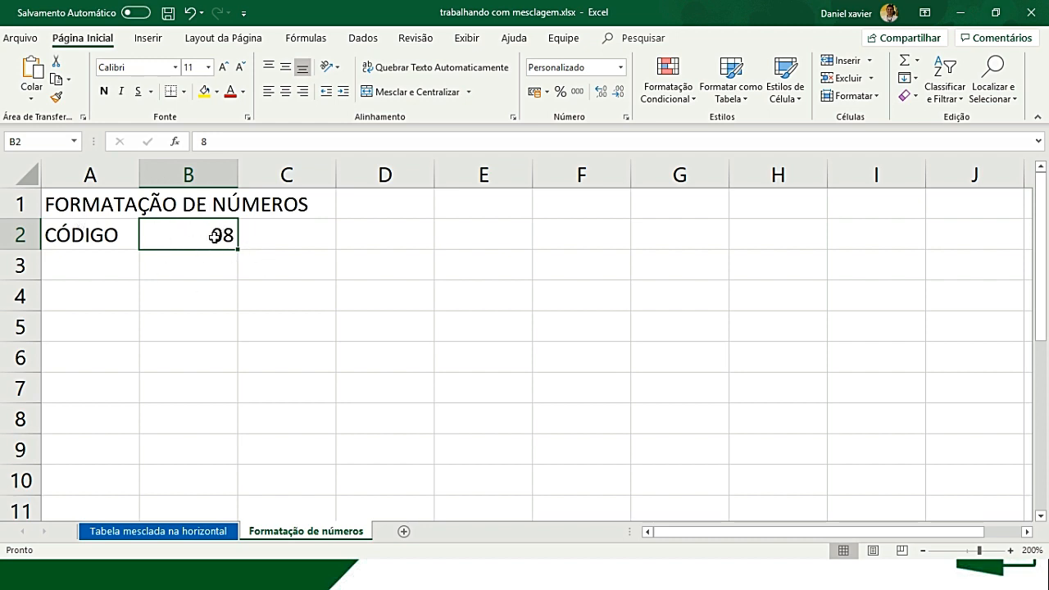
- Test the leading-zero format in cell B2 with the values 7, 4 and 20, and enter 8 again
text(7)
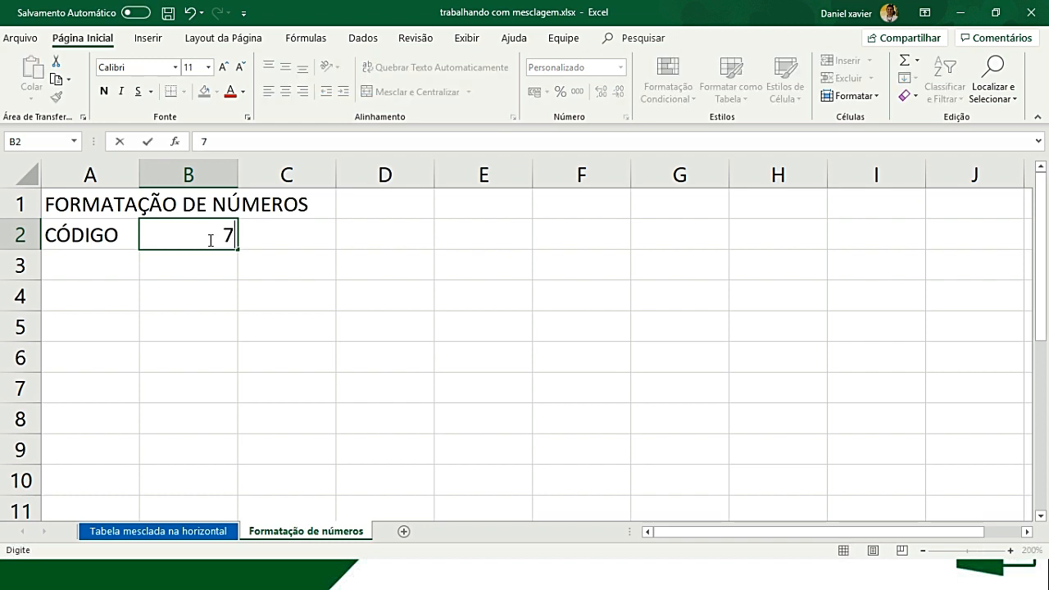
key(Return)
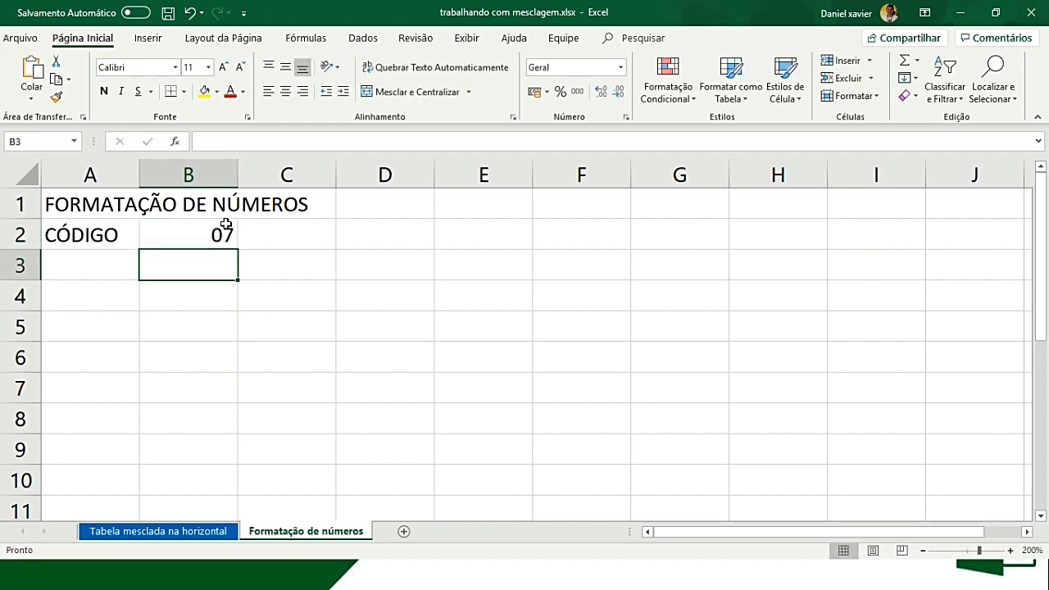
click(234, 228)
text(4)
key(Return)
key(Up)
text(20)
key(Return)
click(205, 236)
text(8)
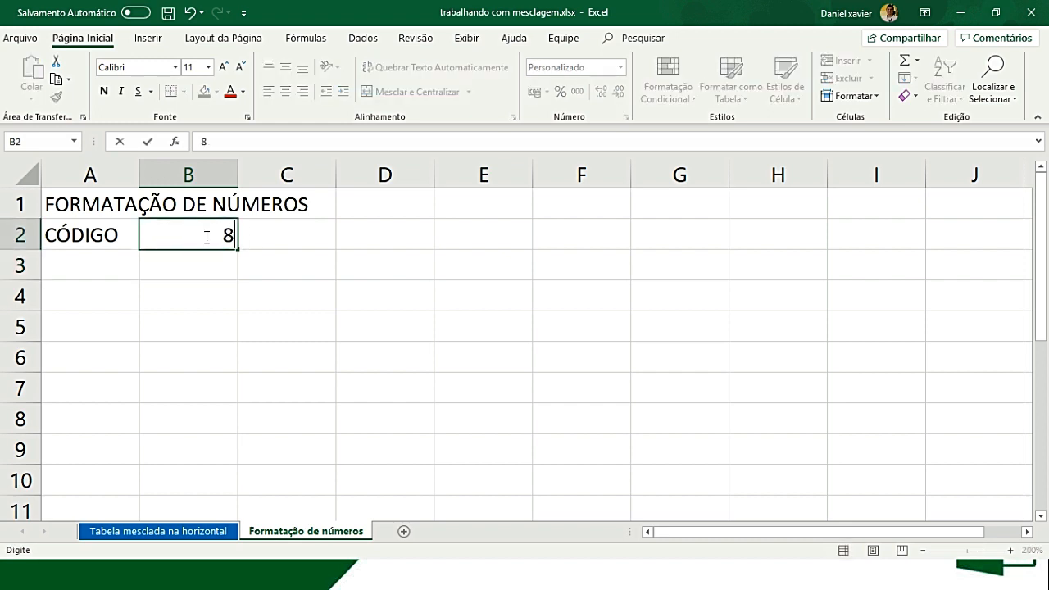
key(Return)
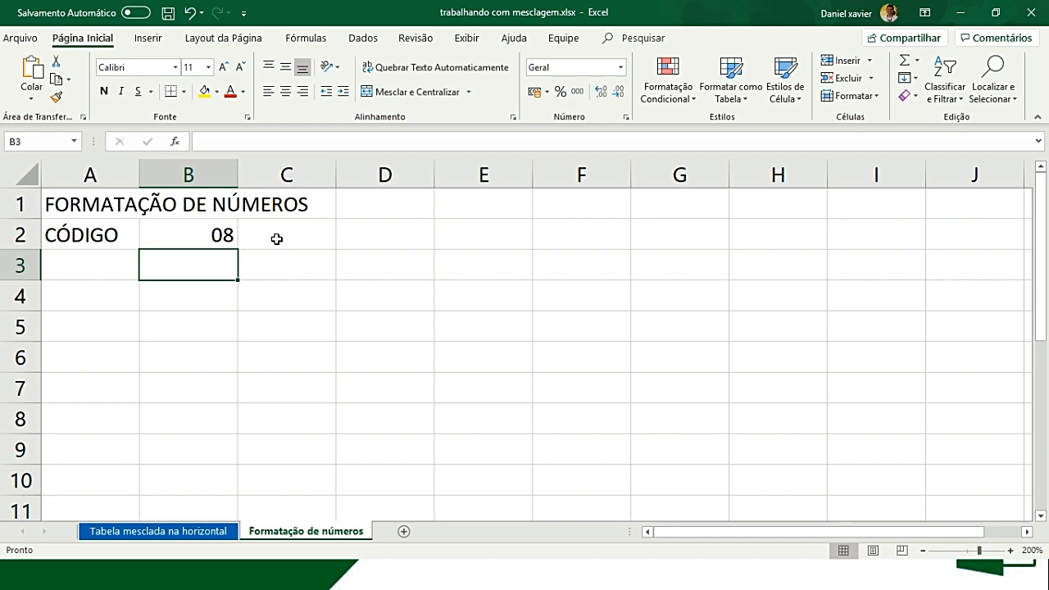
- Enter DECIMAL in cell A3 and 7,00 in cell B3, consulting the reference table on the PowerPoint slide
key(Left)
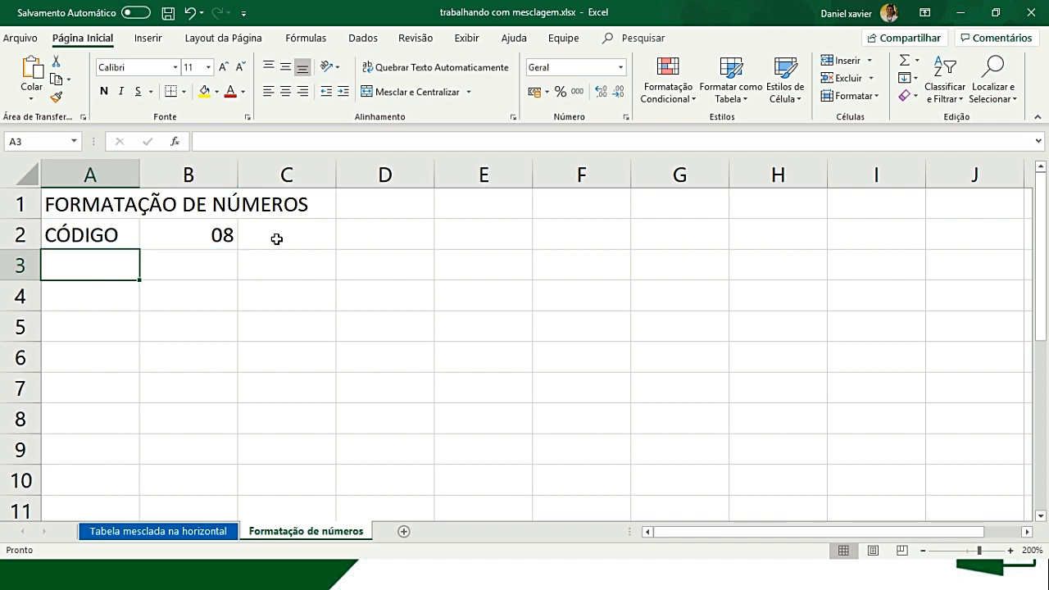
key(alt+Tab)
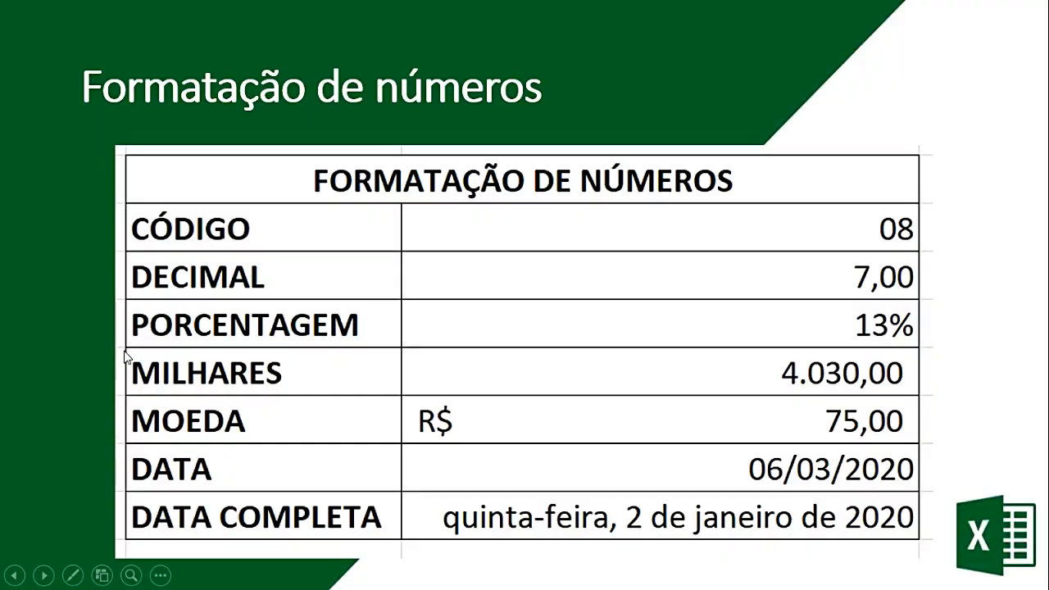
key(alt+Tab)
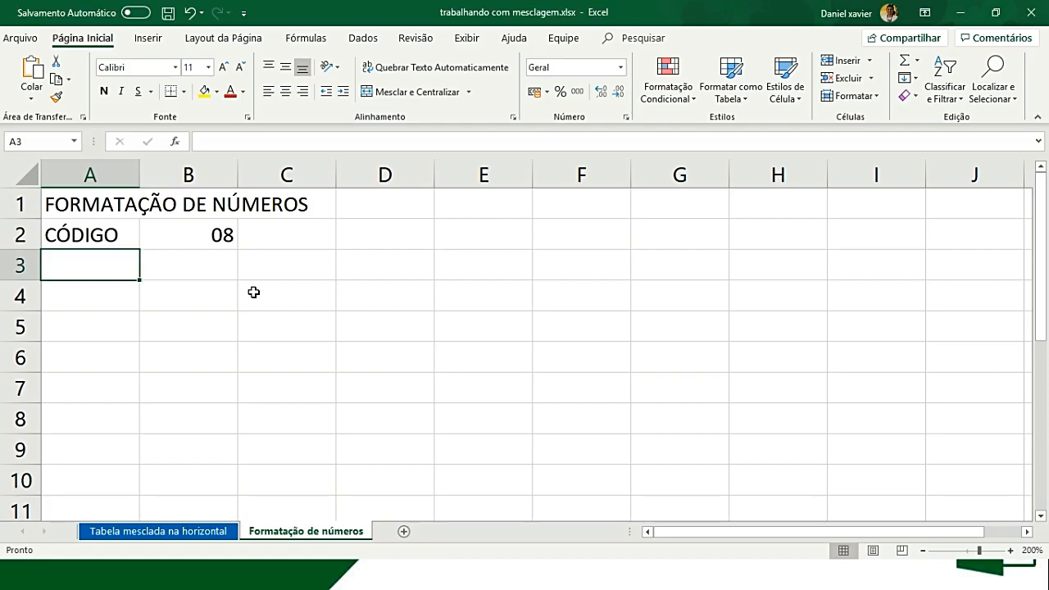
text(DEC)
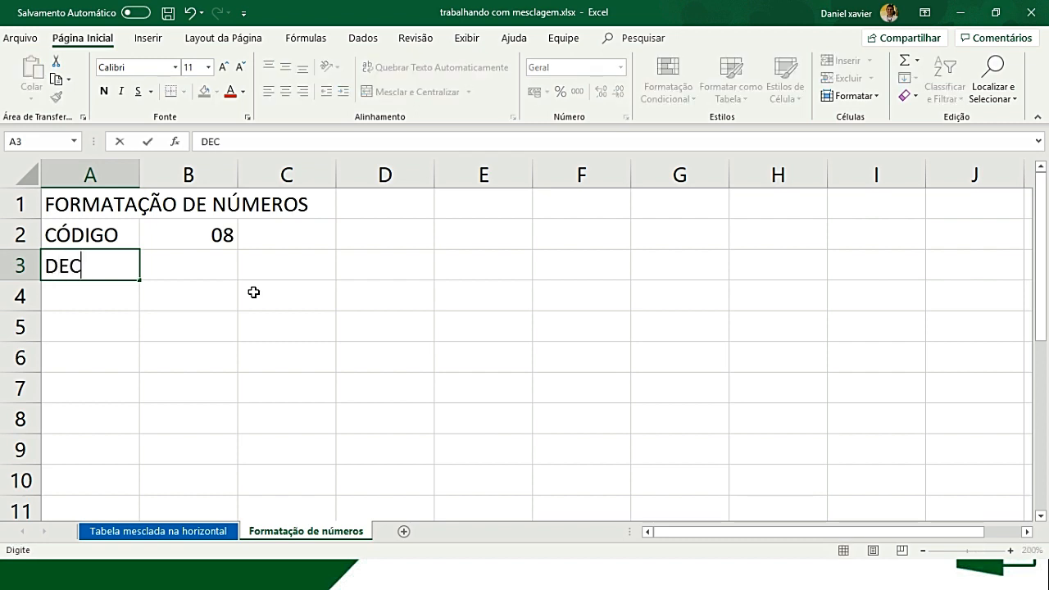
text(IMAL)
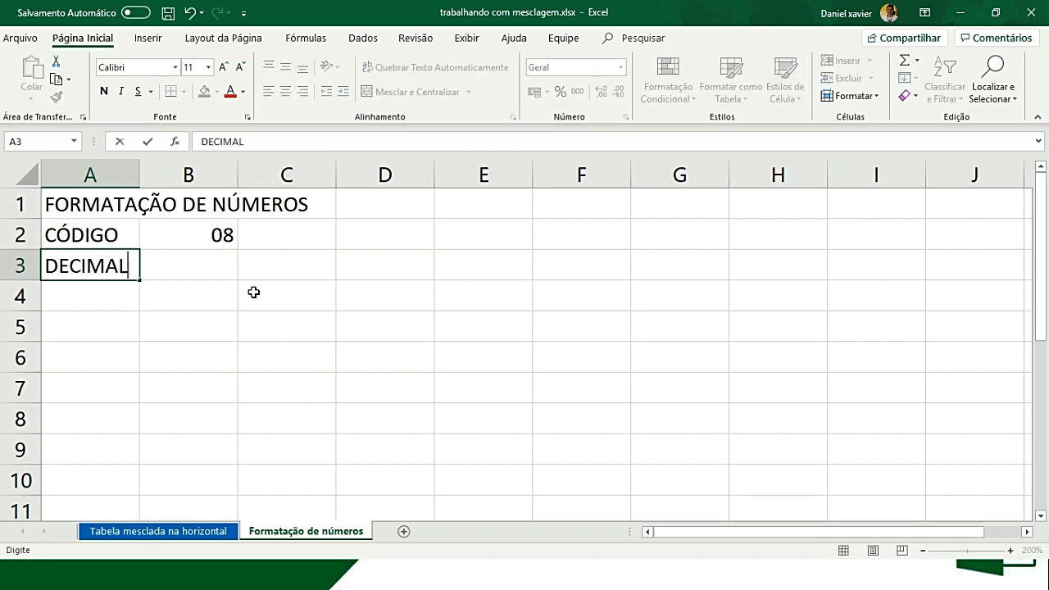
key(Tab)
key(alt+Tab)
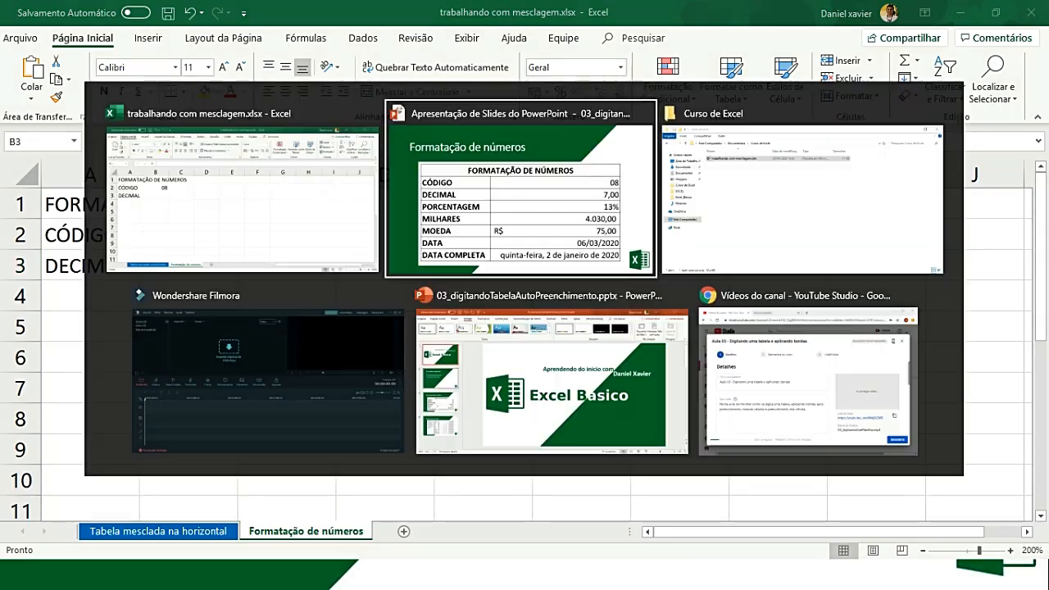
key(alt+Tab)
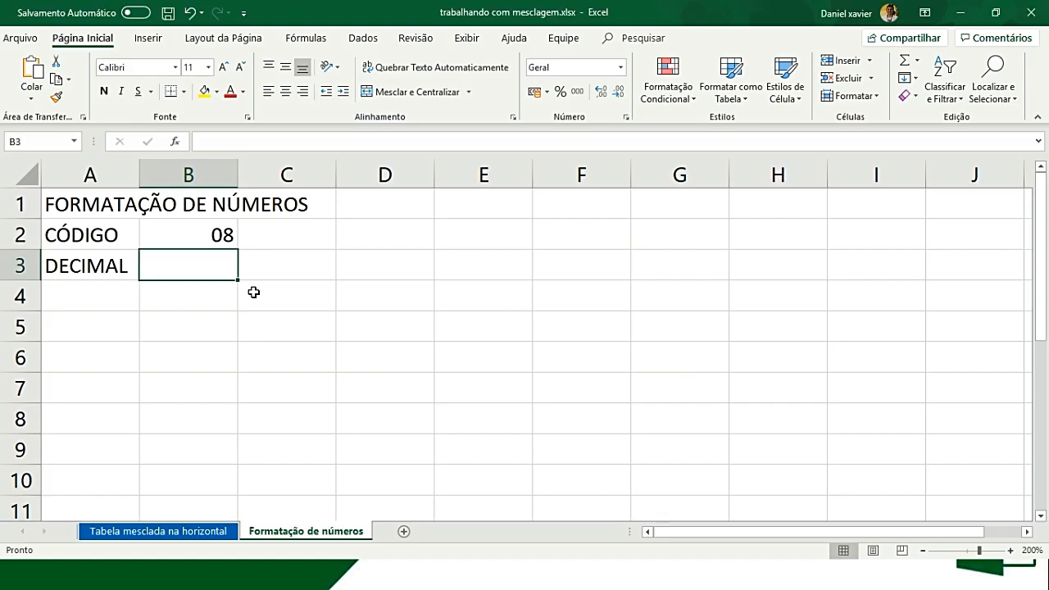
text(7,00)
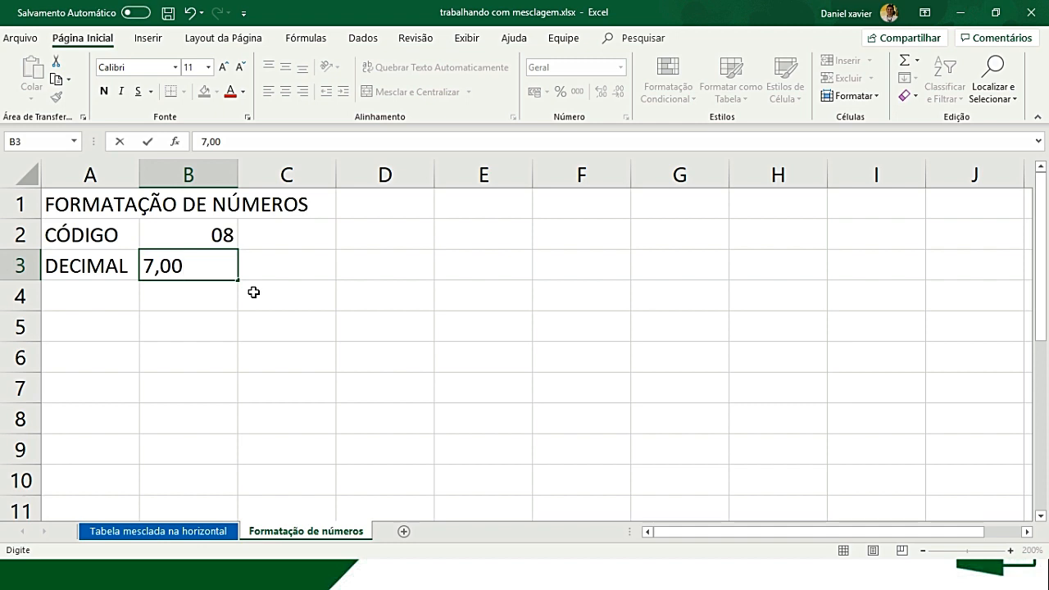
key(Return)
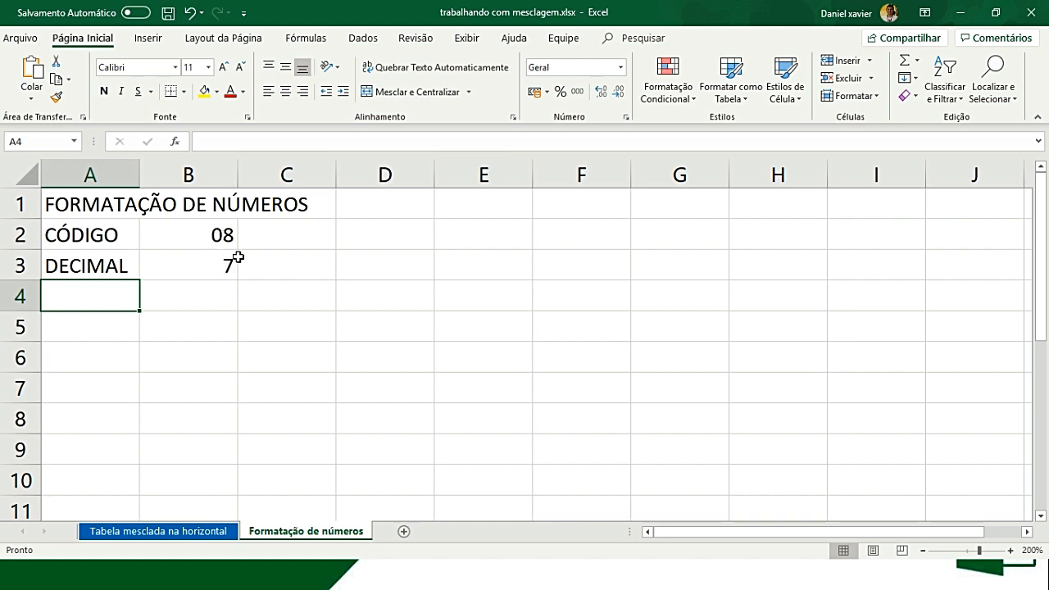
- Increase the decimal places of the value in cell B3 to two
click(229, 262)
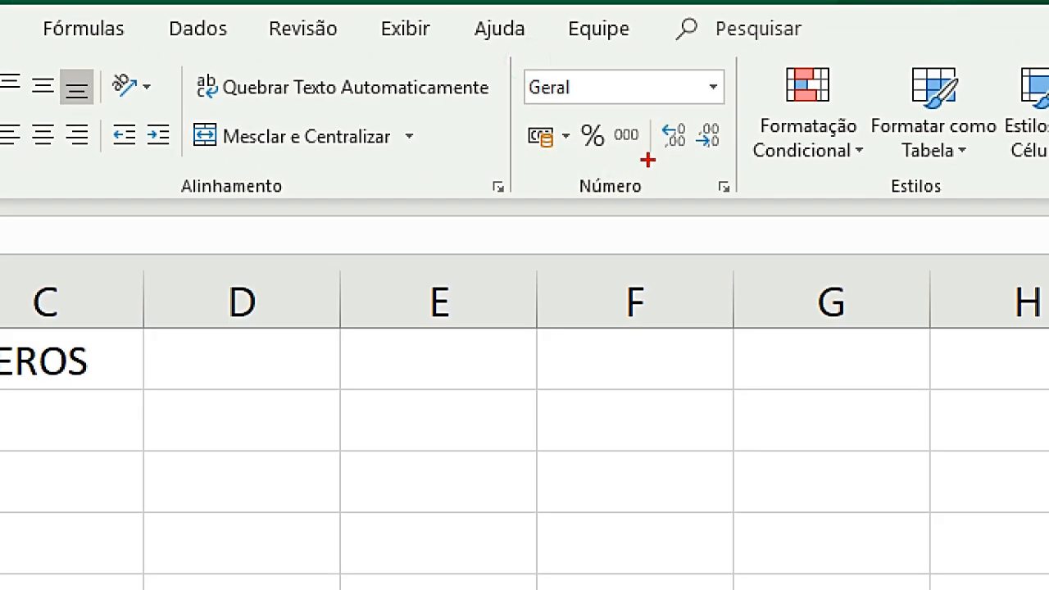
mouse_move(653, 149)
mouse_down()
mouse_move(688, 175)
mouse_move(729, 147)
mouse_up()
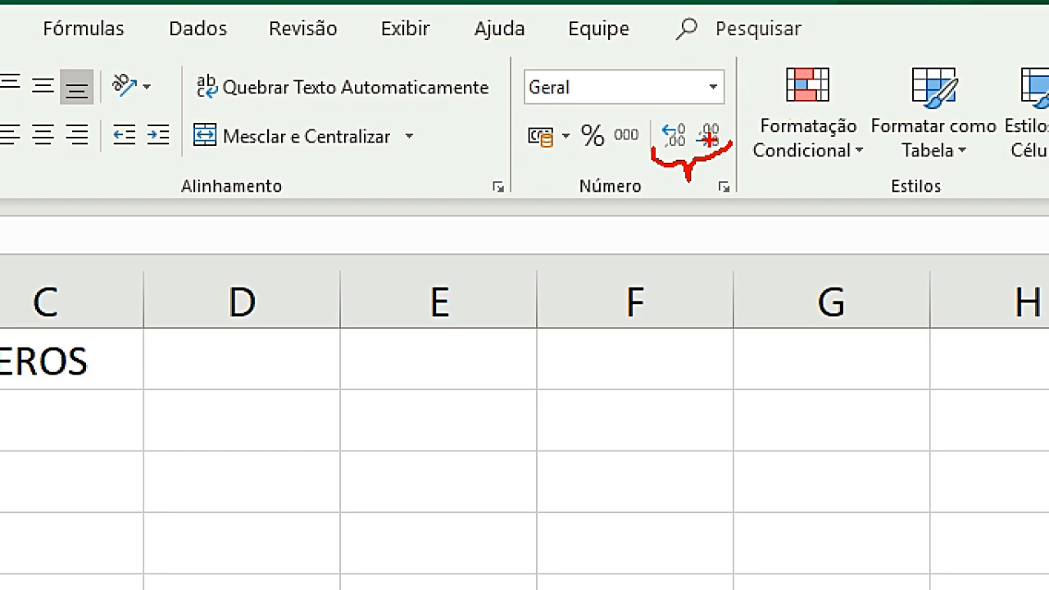
mouse_move(677, 125)
mouse_down()
mouse_move(664, 113)
mouse_move(728, 112)
mouse_up()
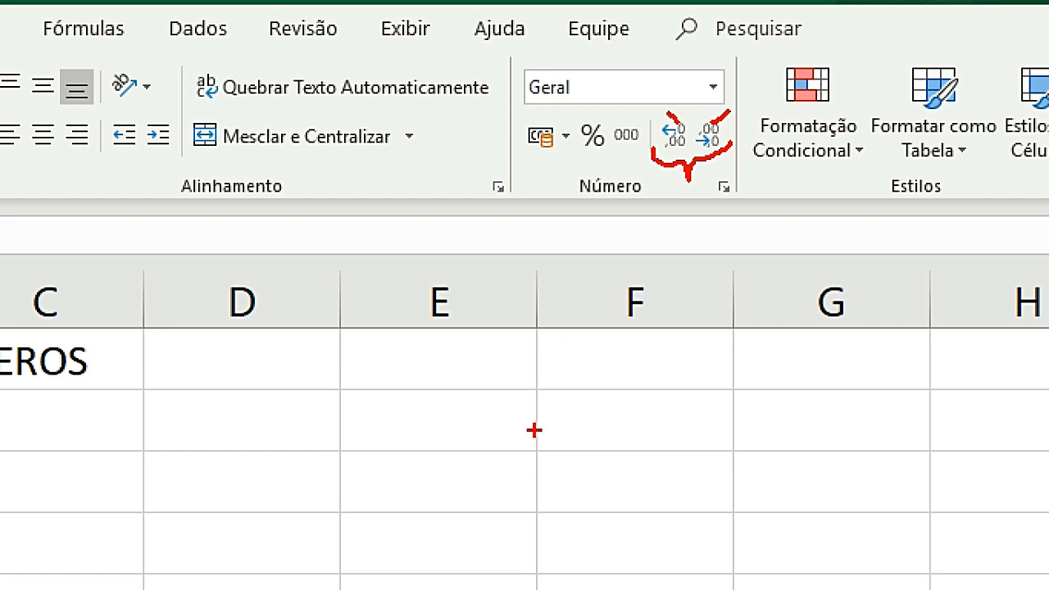
key(Escape)
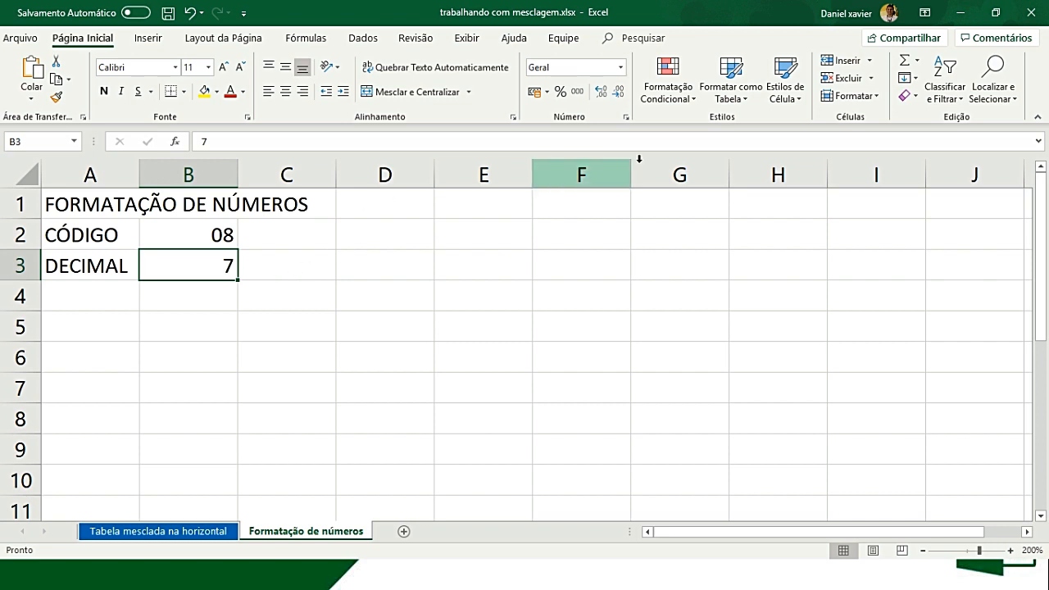
click(602, 97)
click(602, 97)
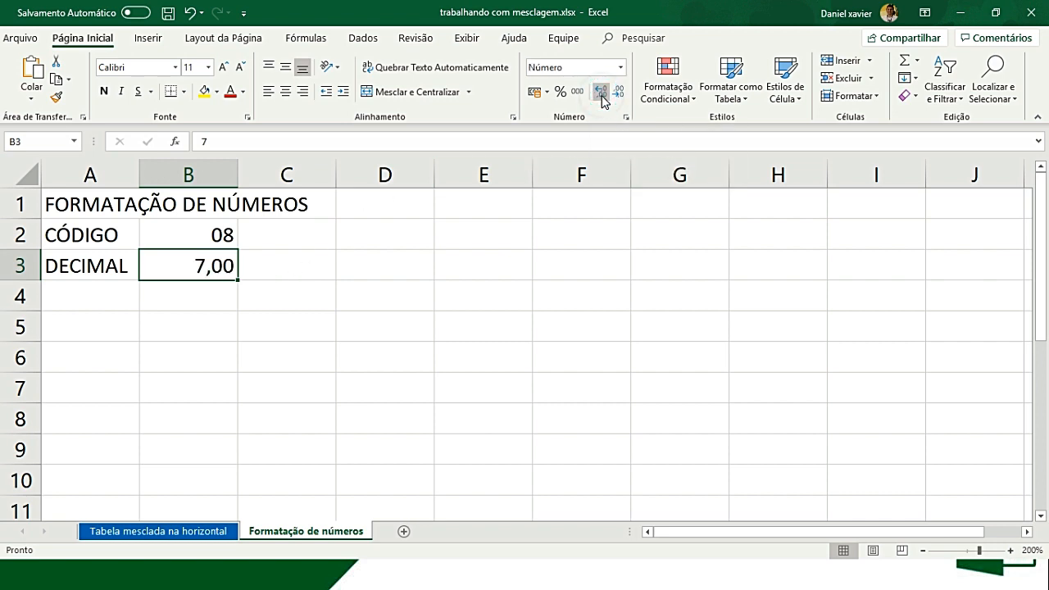
- Try increasing cell B3 to five decimal places and reduce it back to two
click(602, 96)
click(602, 96)
click(602, 96)
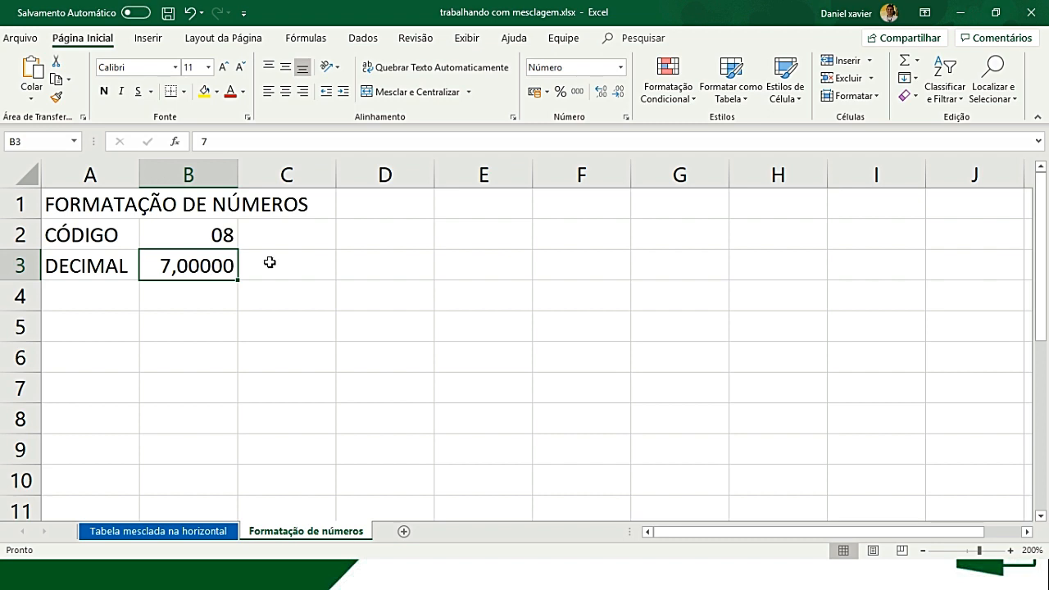
click(616, 95)
click(616, 95)
click(616, 95)
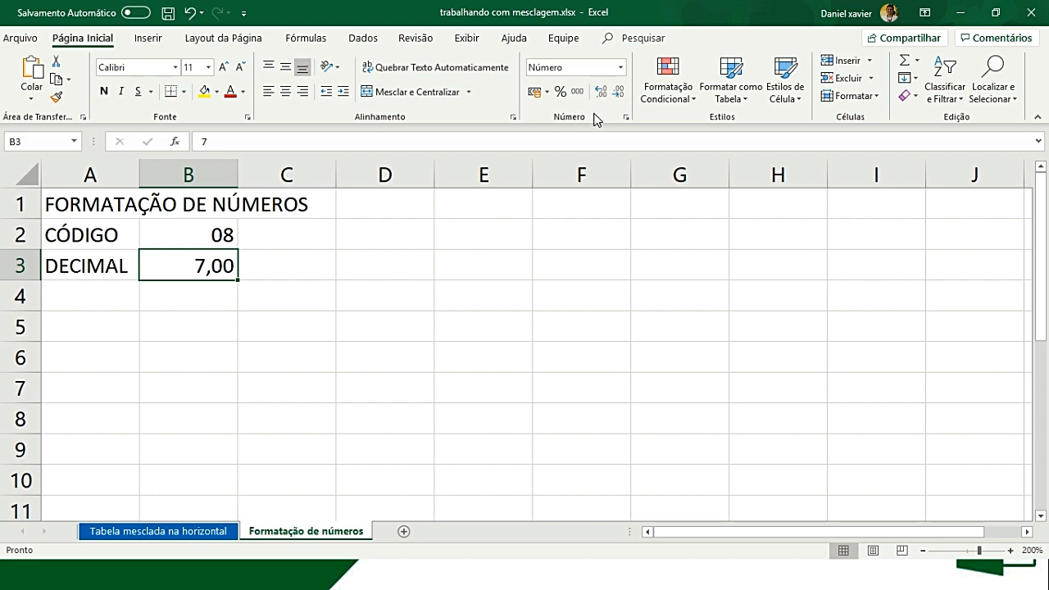
- Enter PORCENTAGEM in cell A4 and widen column A so the label fits
click(75, 294)
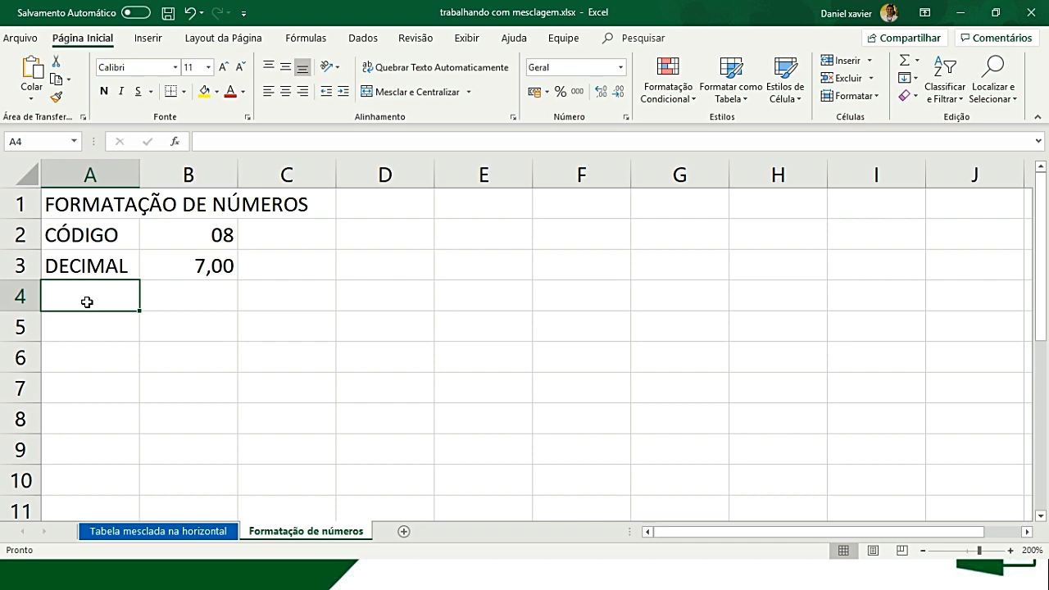
text(PORC)
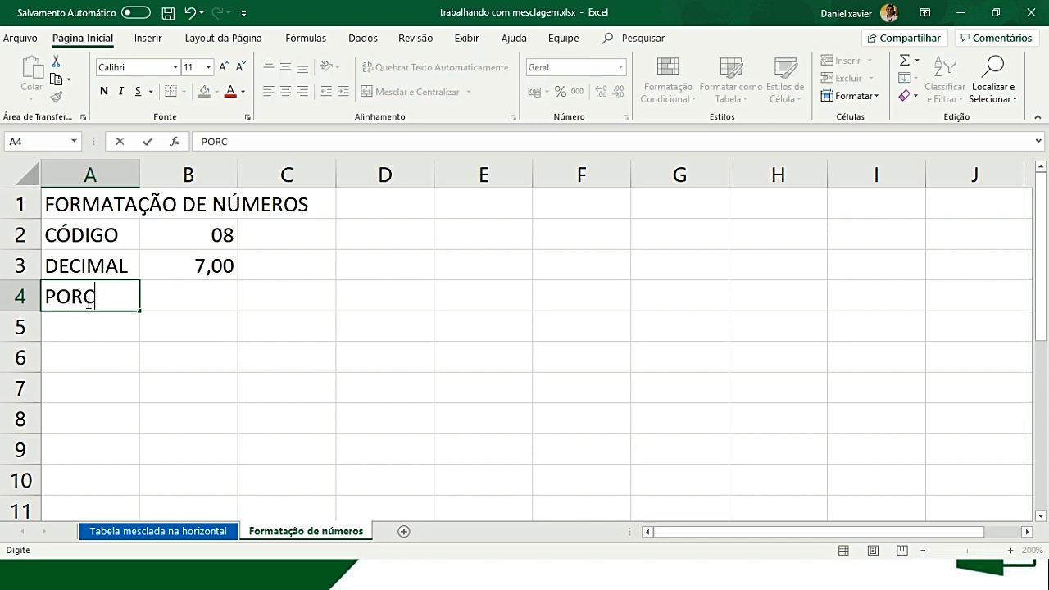
text(ENTAGEM)
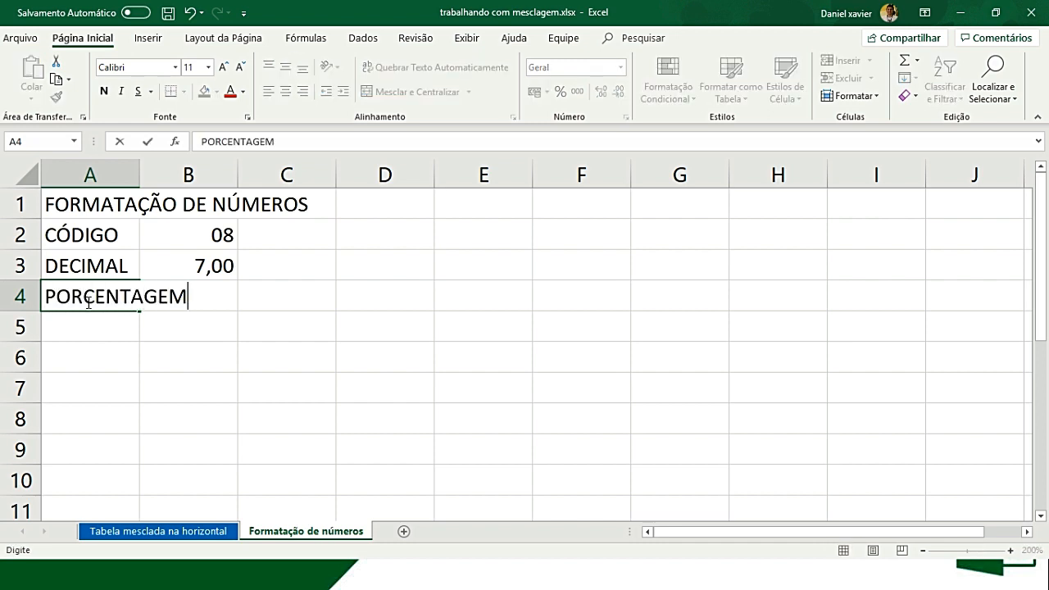
click(145, 296)
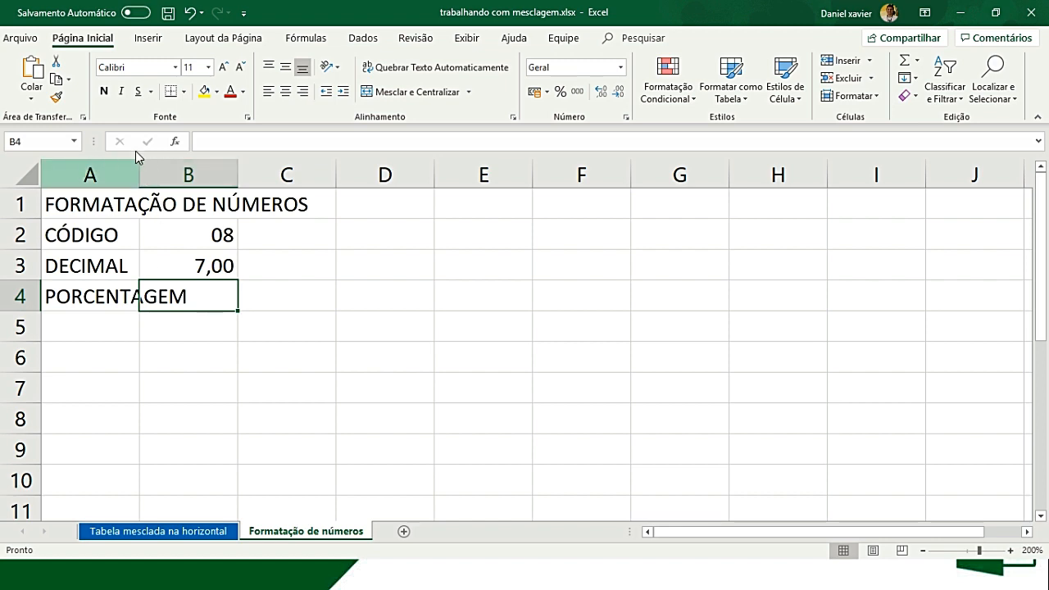
double_click(141, 179)
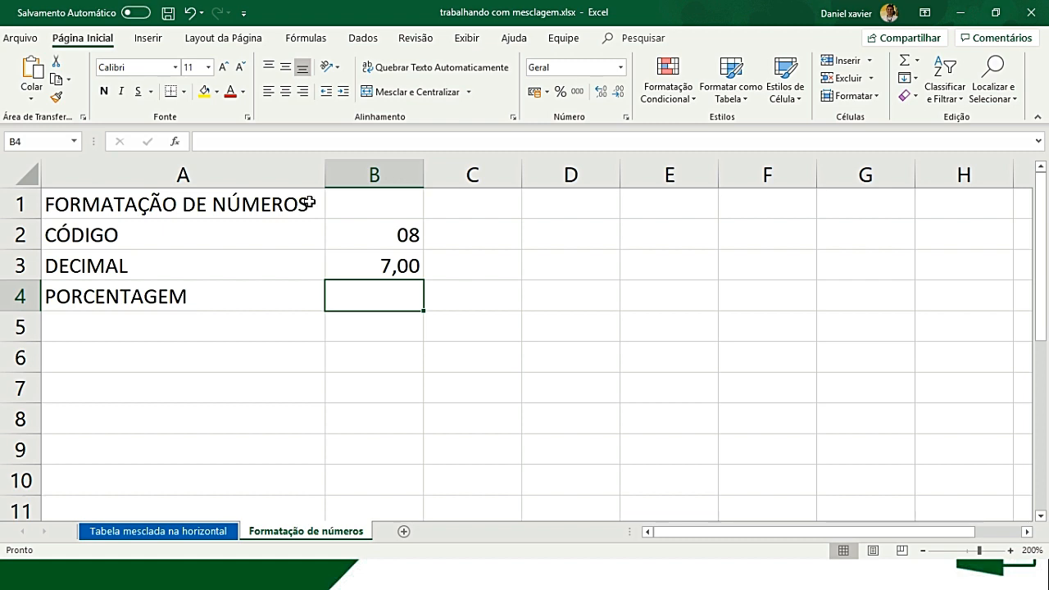
drag(326, 179, 203, 200)
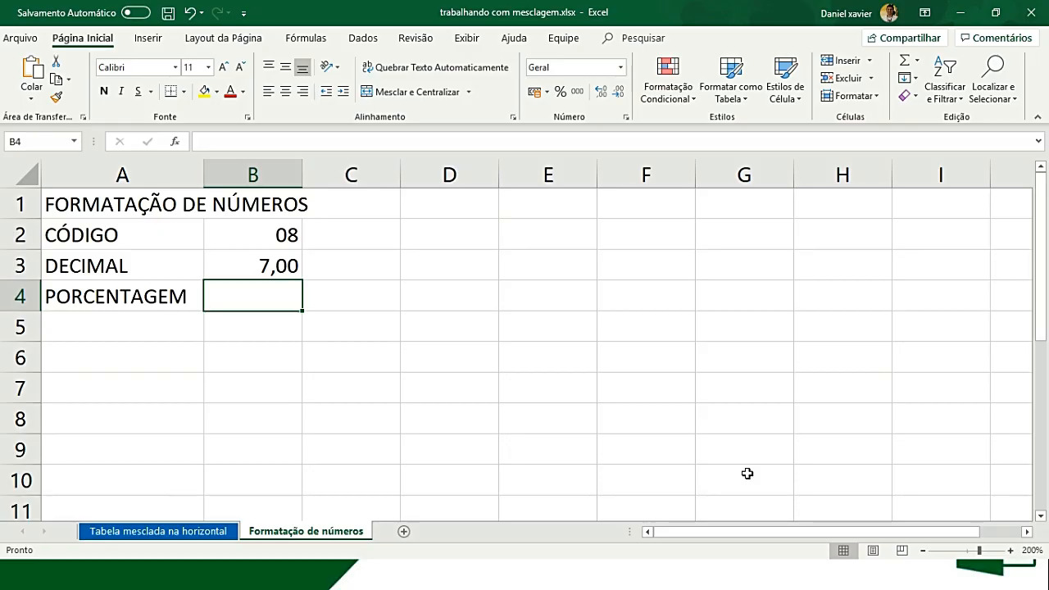
- Enter 13 in cell B4 and look through the number formats available for it
text(13)
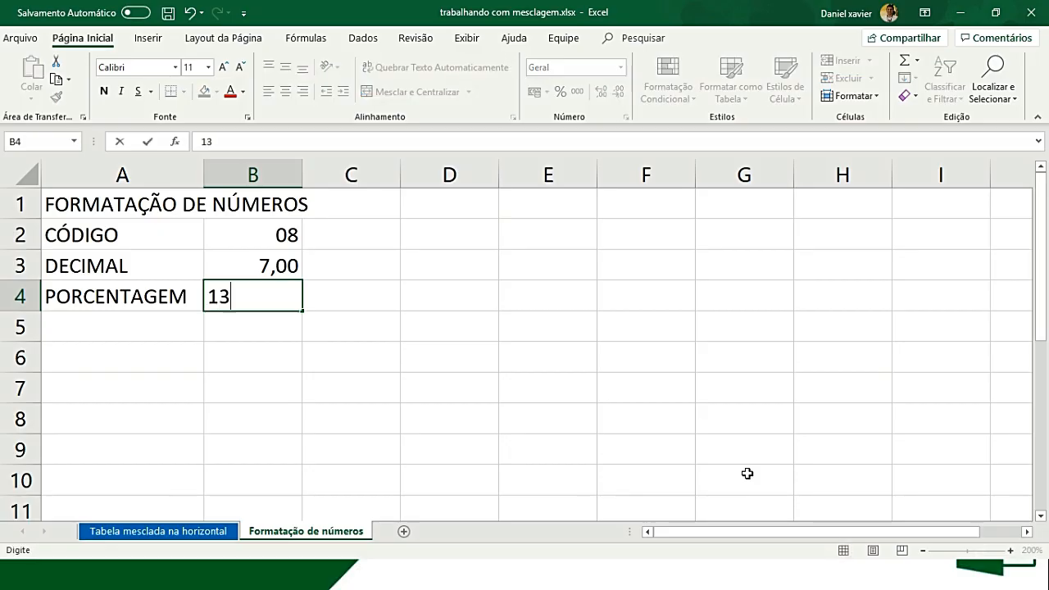
key(Return)
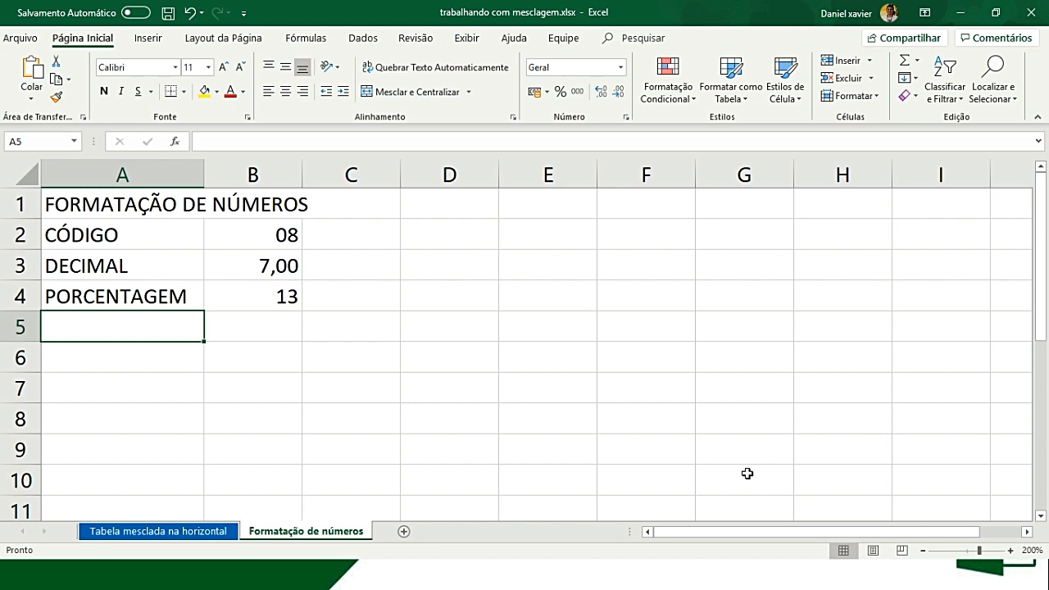
click(300, 305)
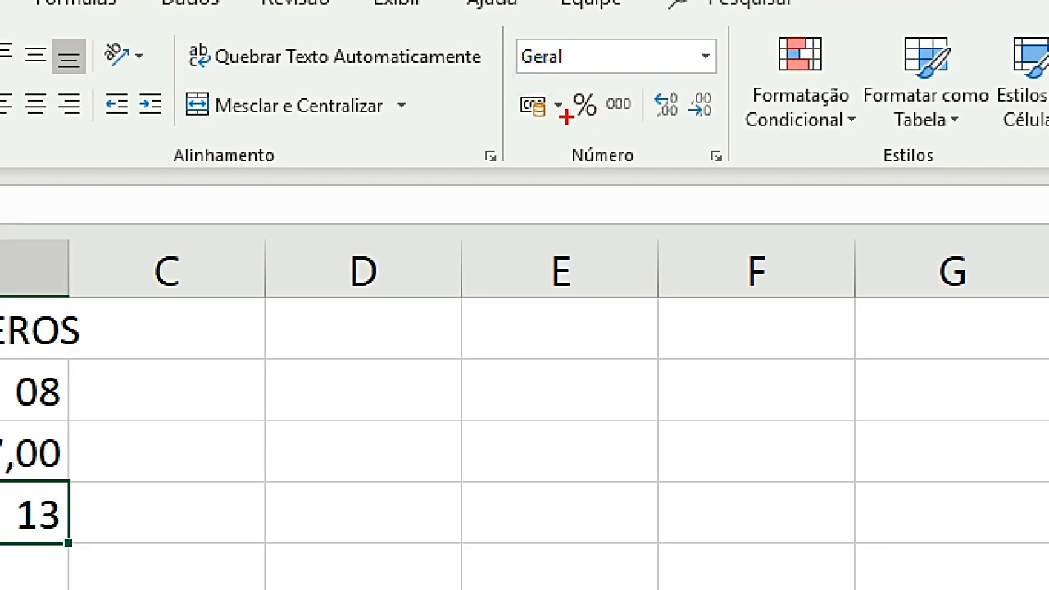
drag(566, 119, 598, 116)
drag(603, 108, 607, 98)
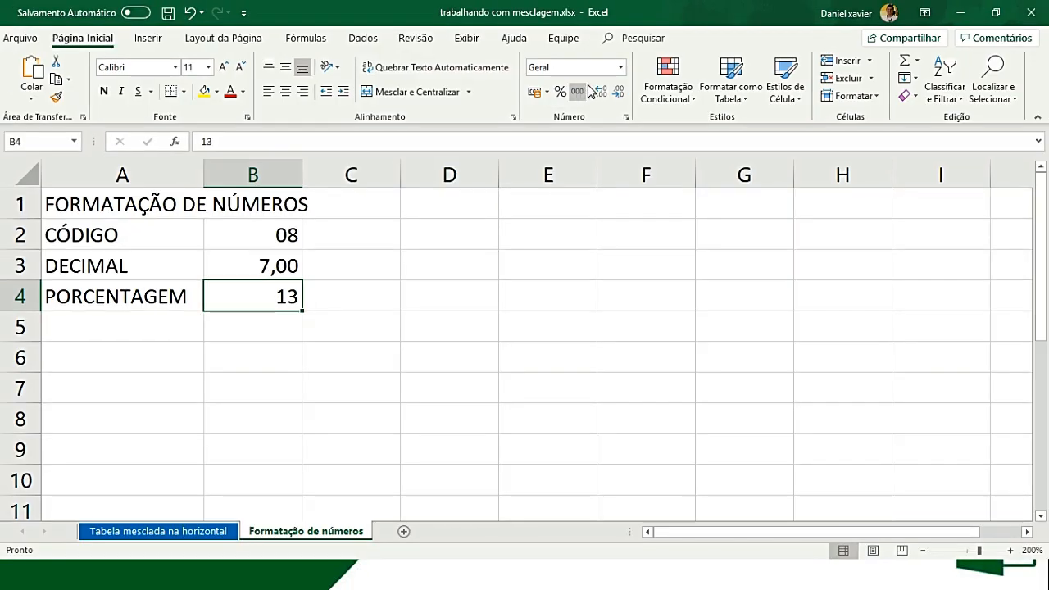
click(705, 56)
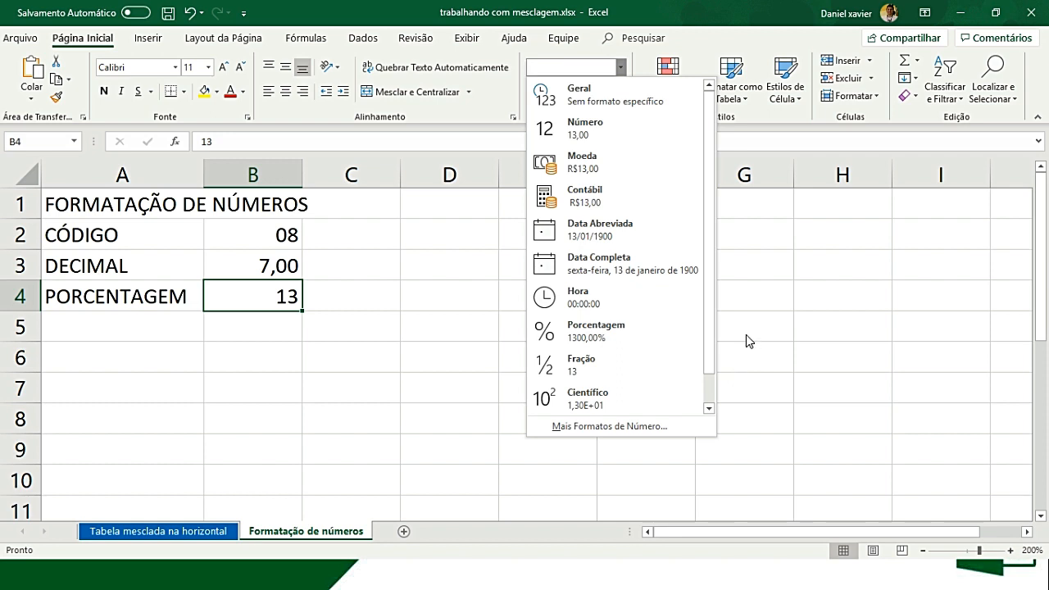
click(740, 250)
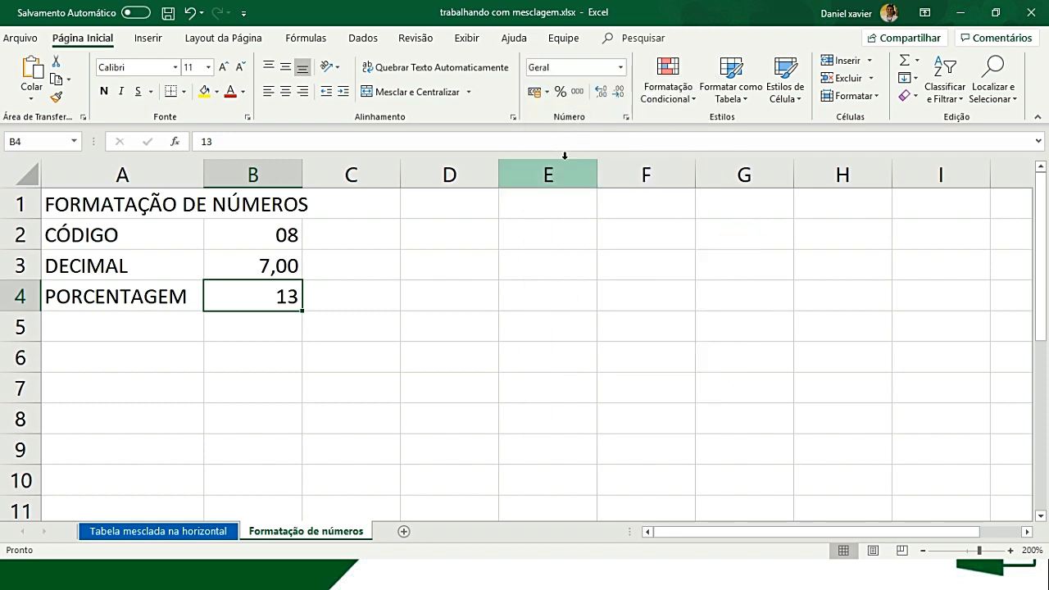
- Try the percent style and the Porcentagem number format on the 13 already entered in cell B4
click(560, 92)
click(620, 70)
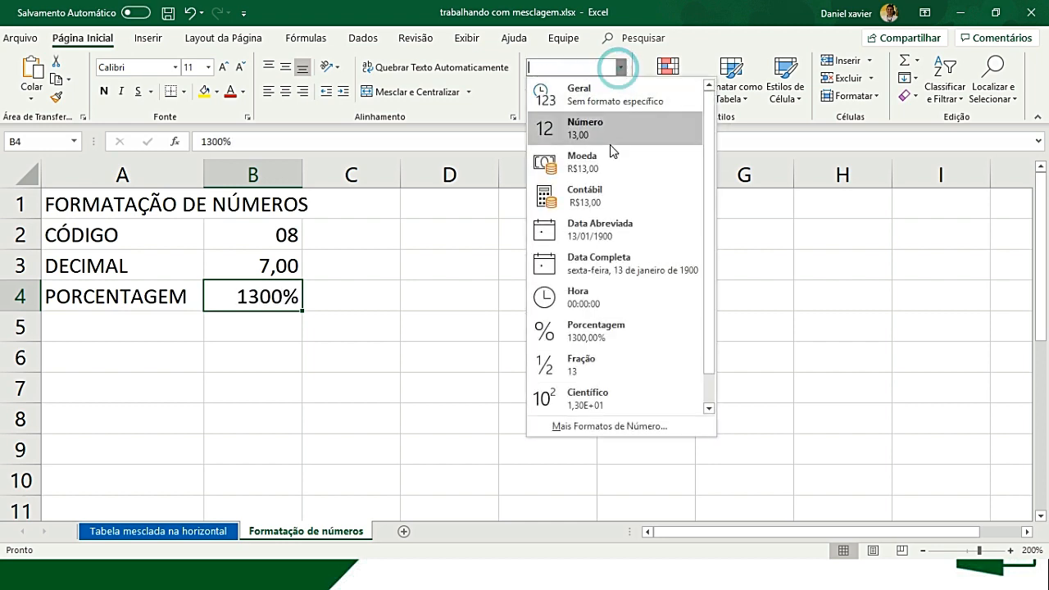
click(578, 334)
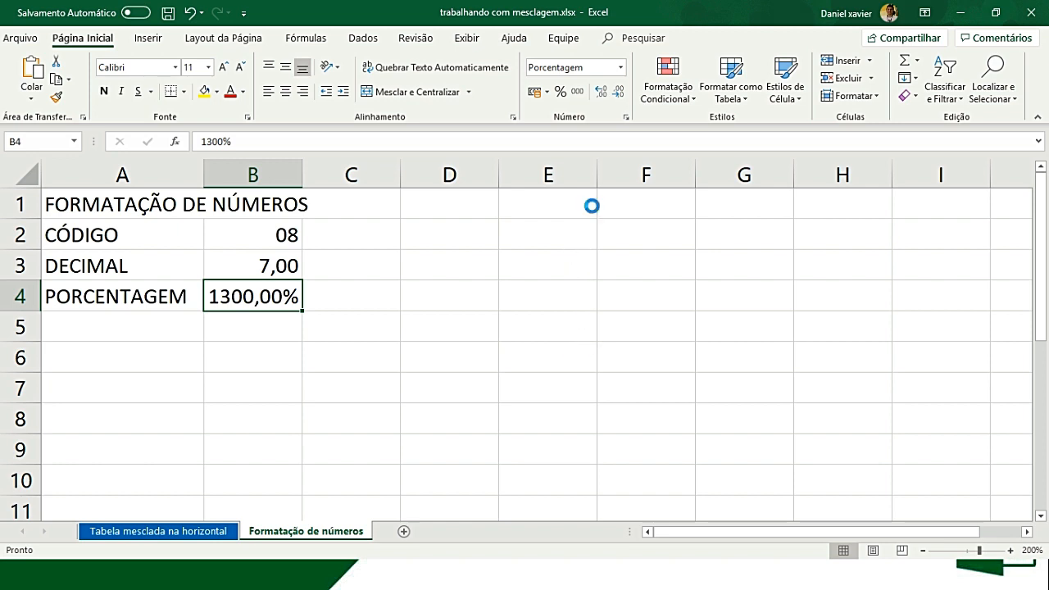
key(ctrl+z)
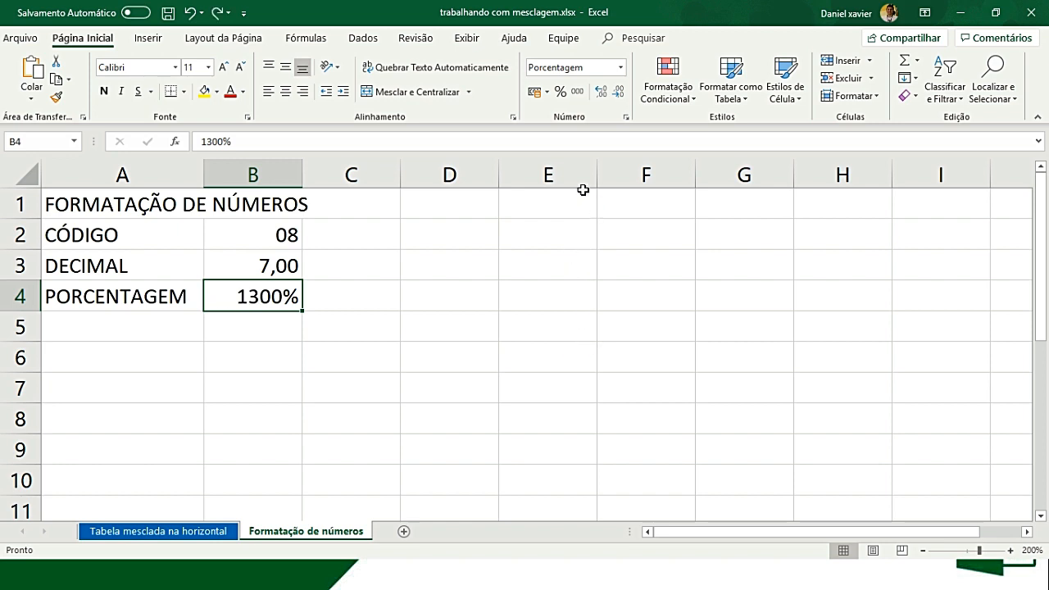
click(620, 68)
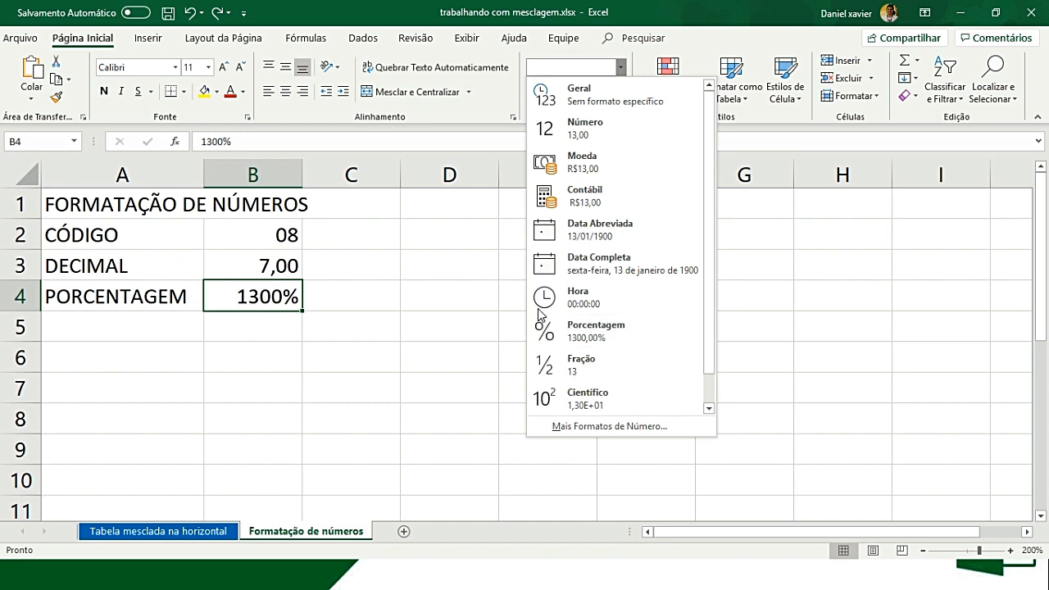
click(599, 336)
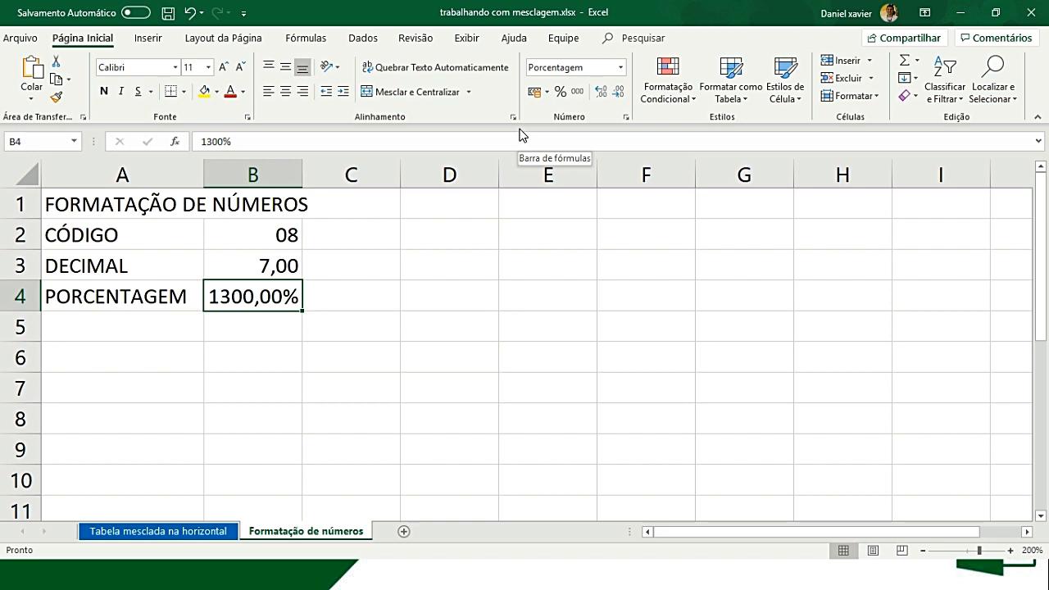
click(559, 94)
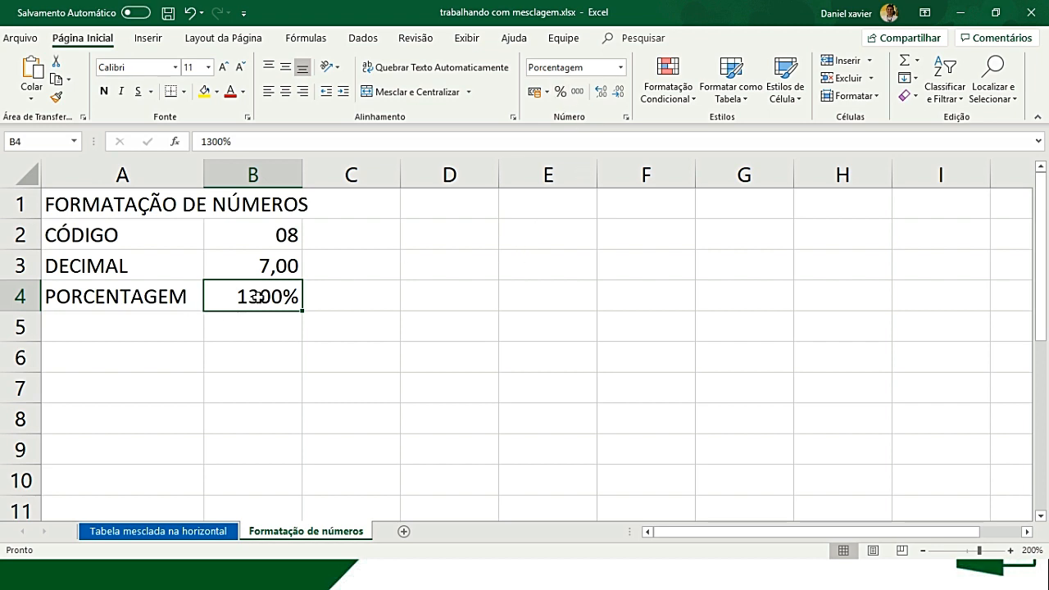
- Clear cell B4 and apply the Porcentagem number format to the empty cell
key(Delete)
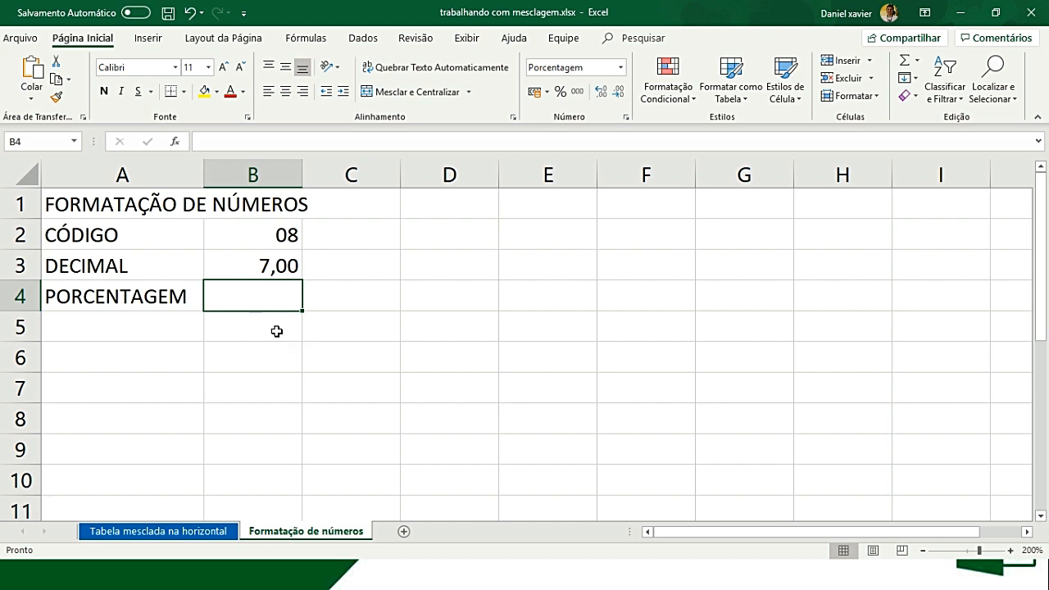
click(560, 100)
click(621, 67)
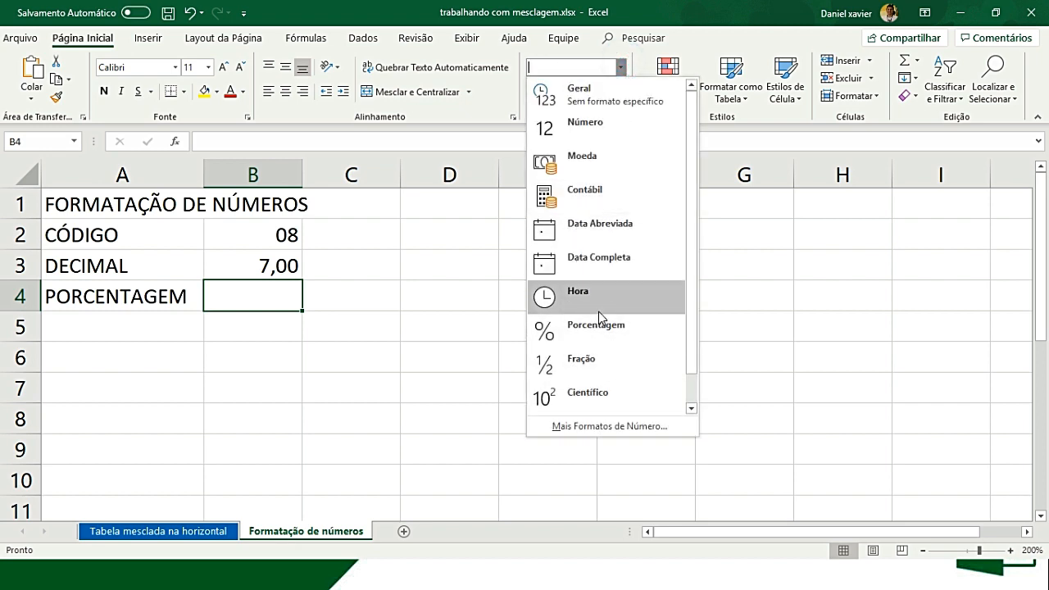
scroll(599, 328, down, 1)
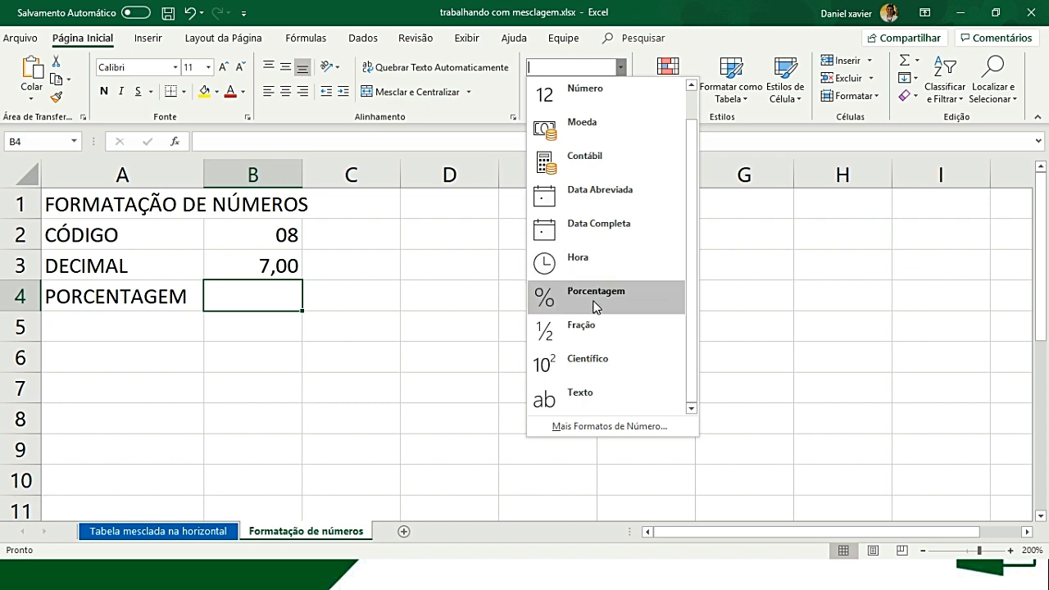
click(590, 301)
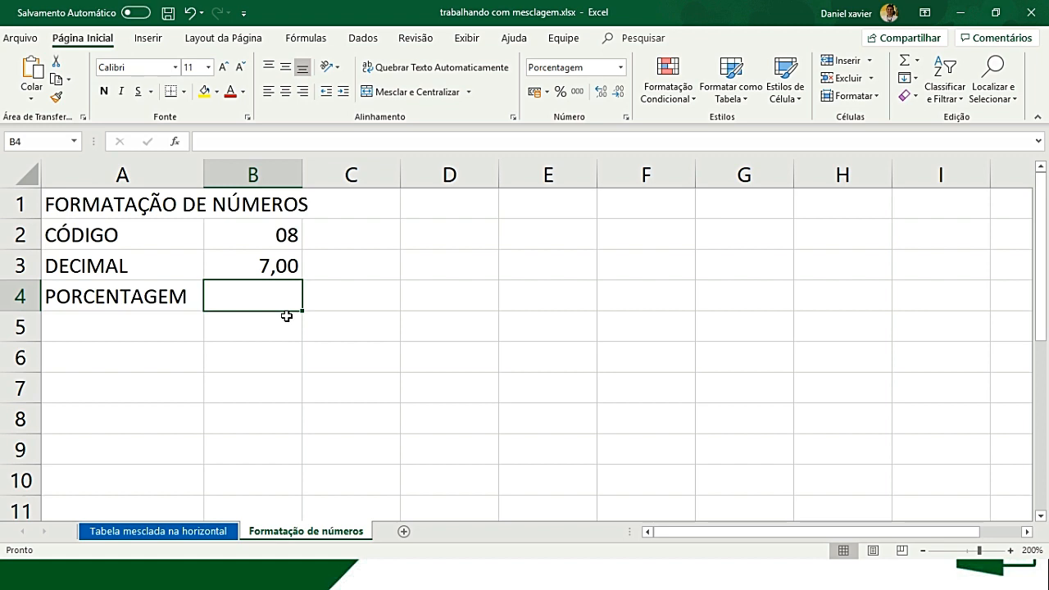
- Enter 13 in the percentage-formatted cell B4 and reduce its decimal places to zero
text(1)
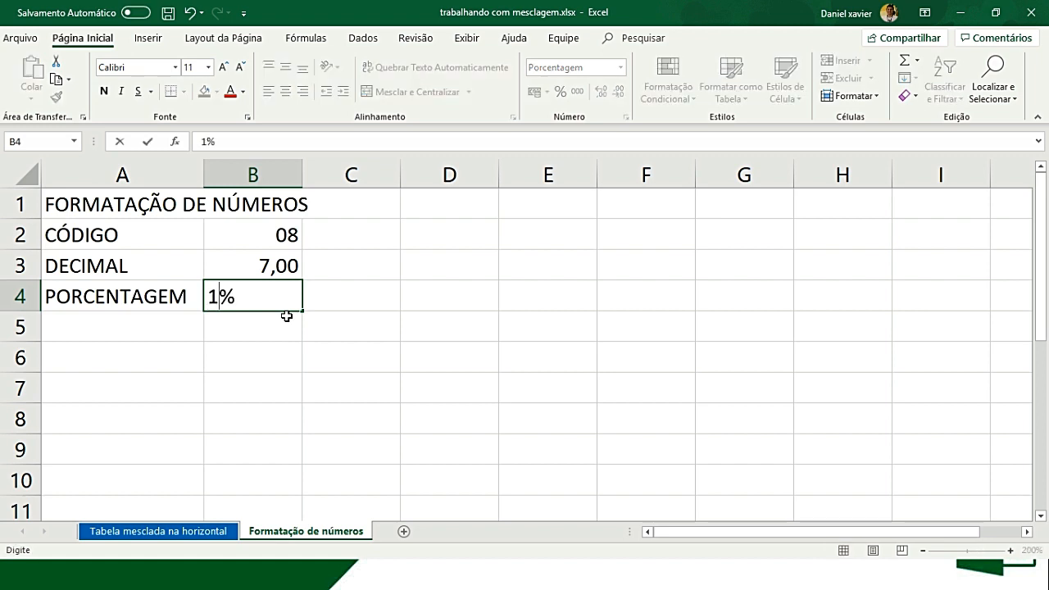
text(3)
key(Return)
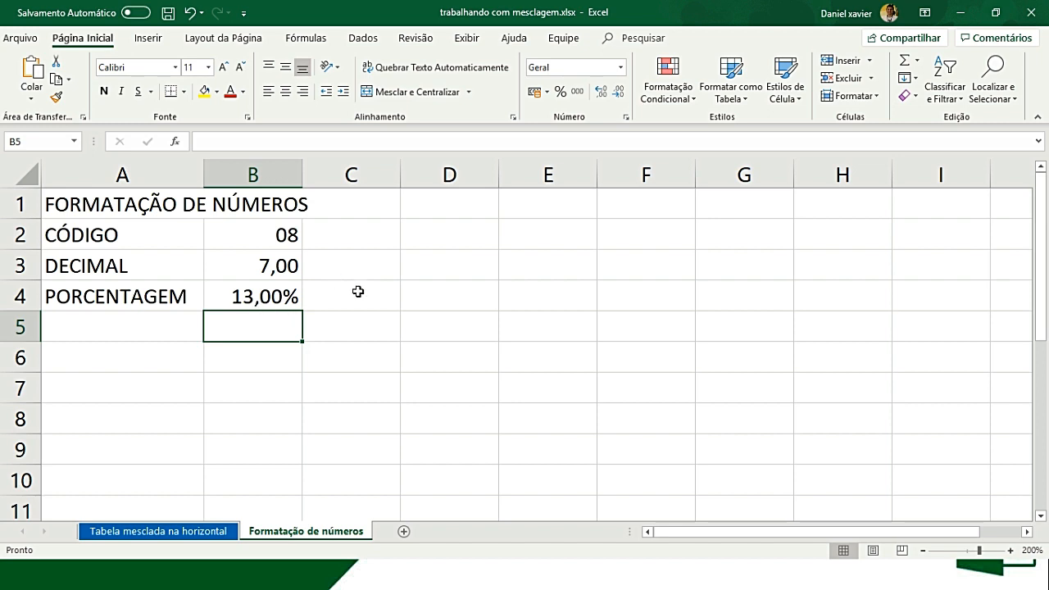
click(285, 293)
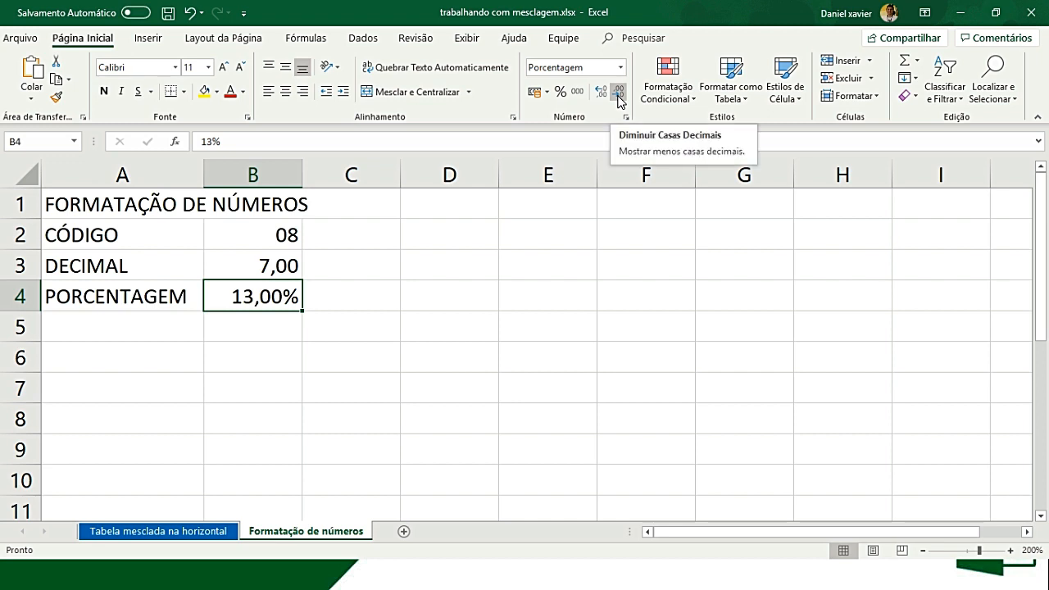
click(618, 92)
click(618, 92)
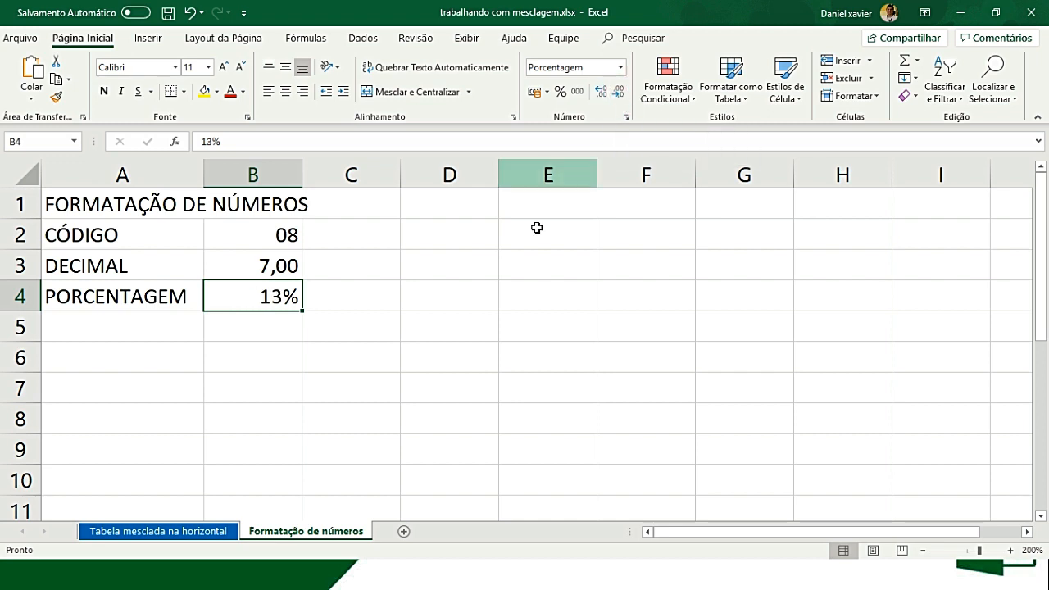
- Enter MILHARES in cell A5 and 4030 in cell B5, consulting the reference table on the PowerPoint slide
click(150, 322)
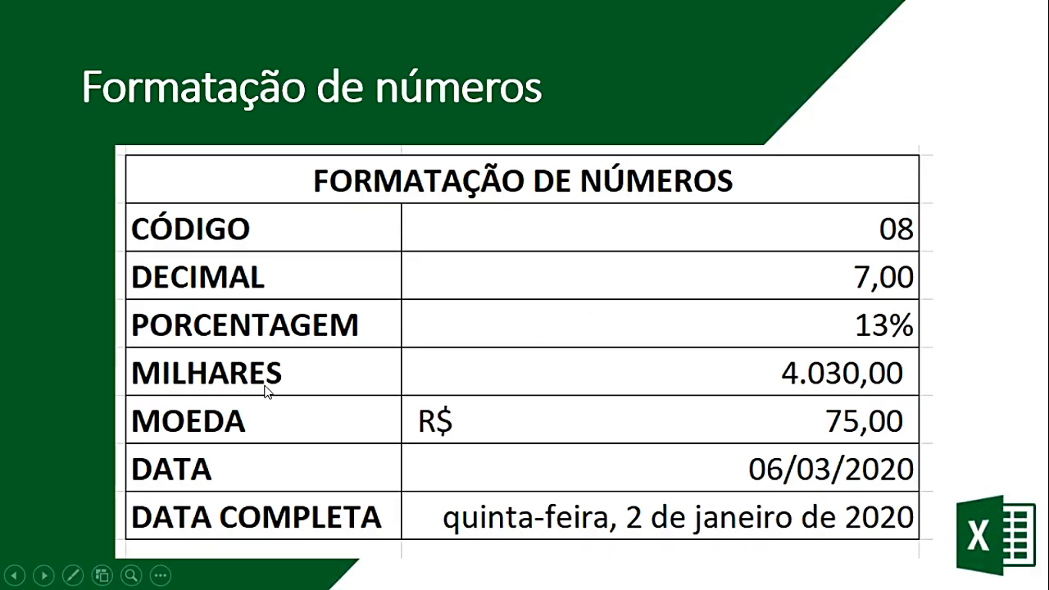
key(alt+Tab)
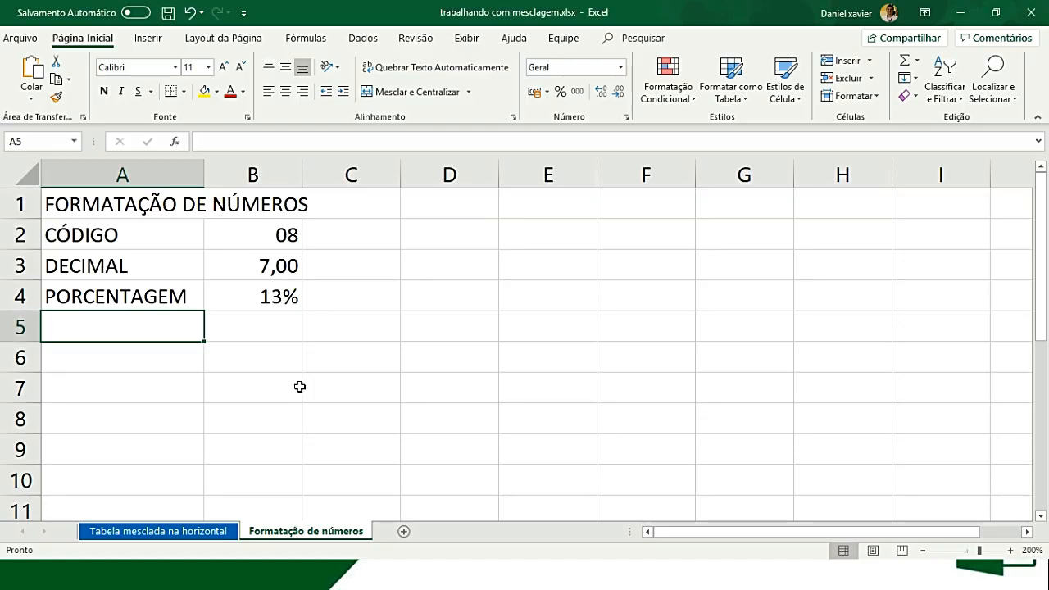
text(MILHARES)
key(Tab)
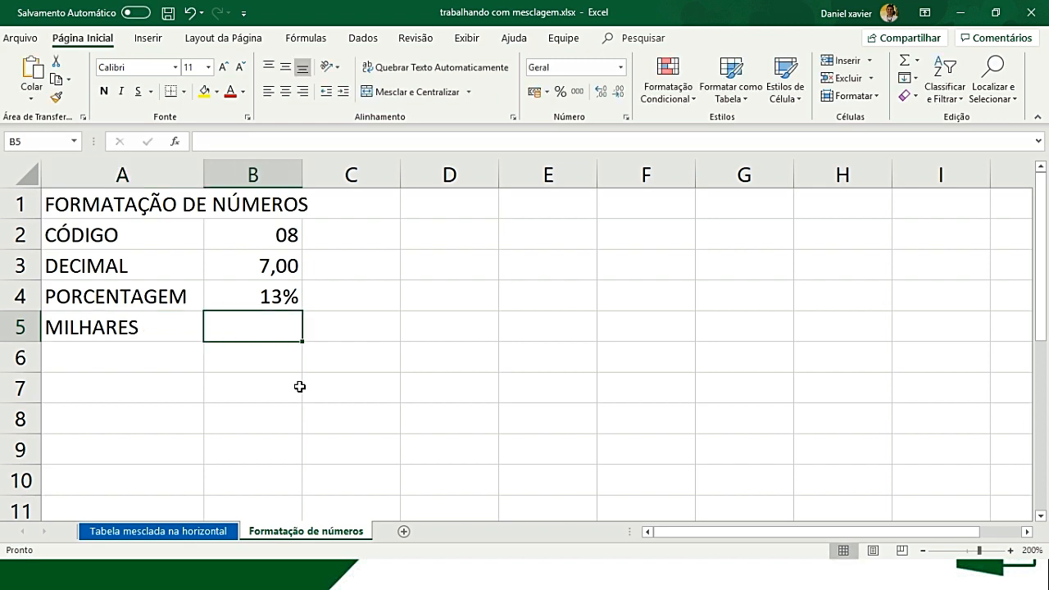
text(4030)
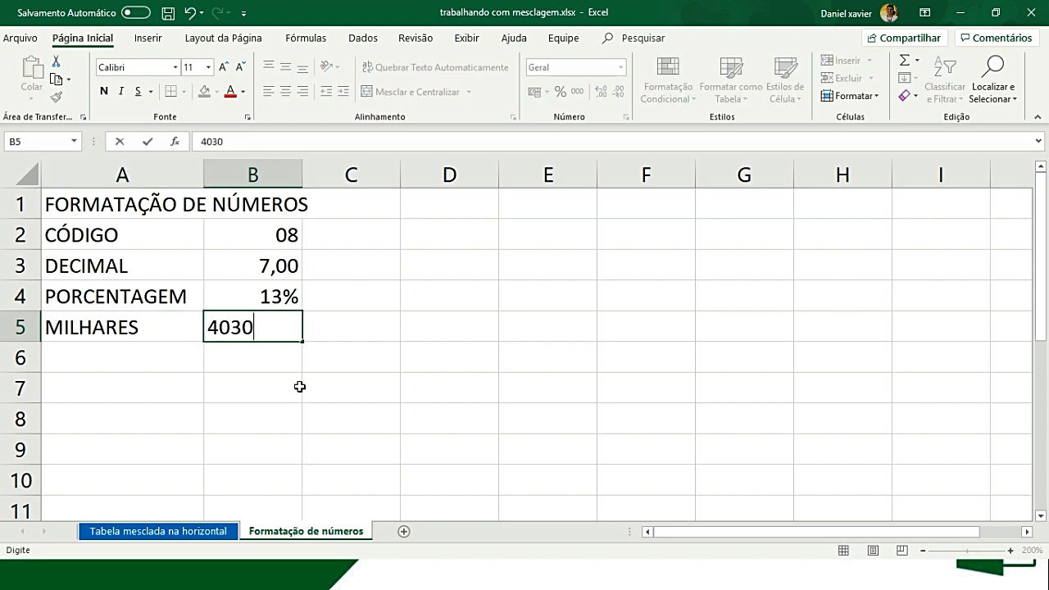
key(Return)
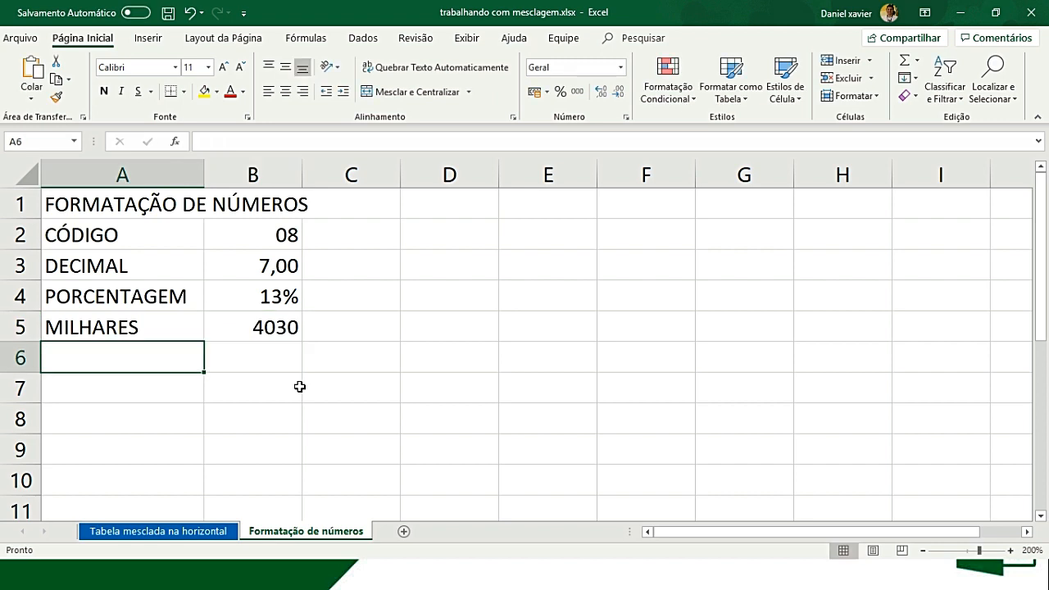
- Apply the thousands separator to the value in cell B5 and reduce its decimal places to zero
click(267, 330)
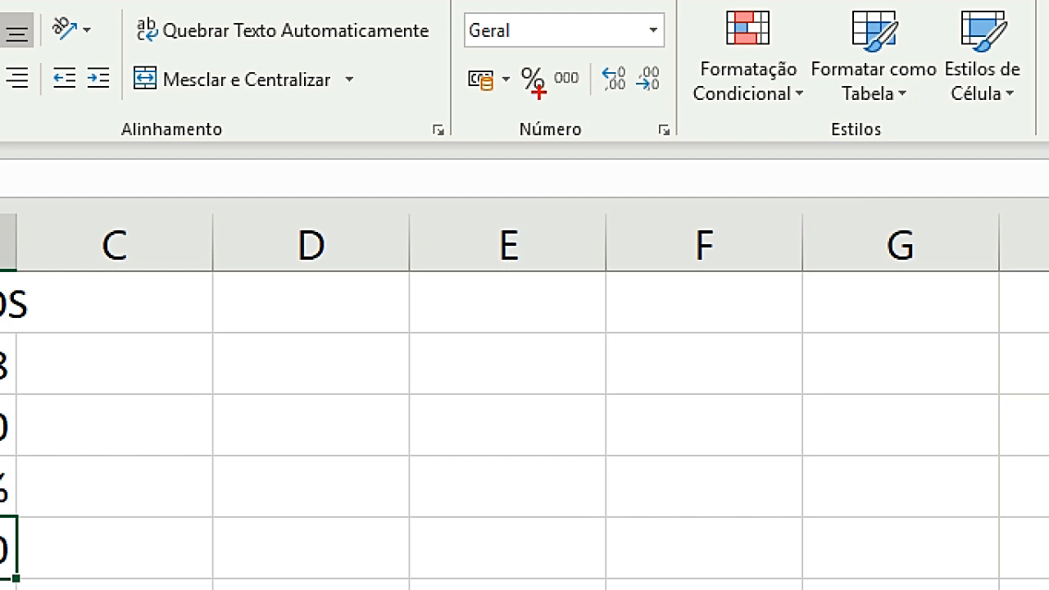
drag(551, 93, 583, 92)
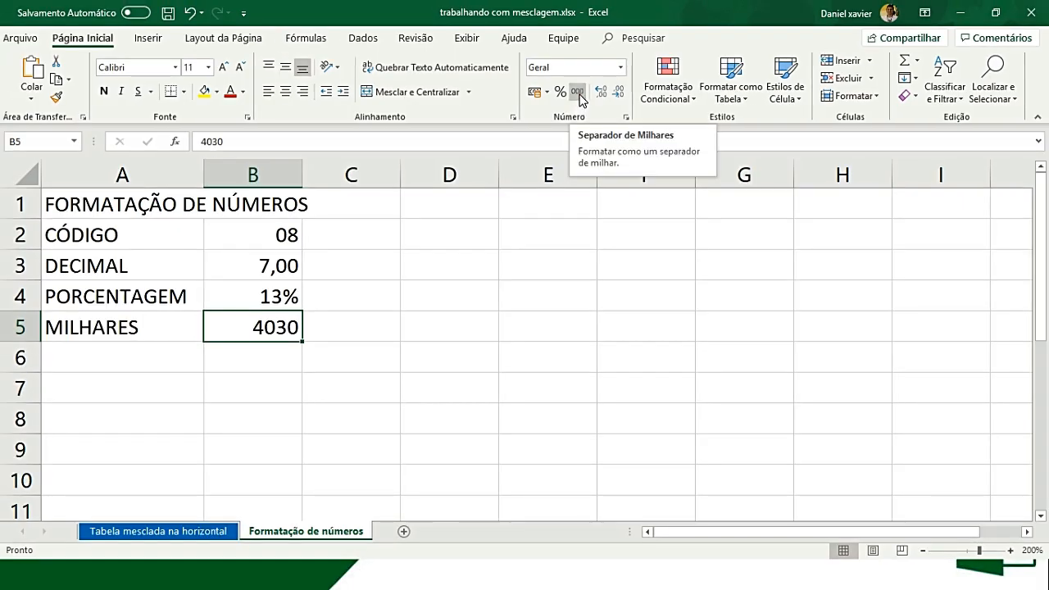
click(578, 93)
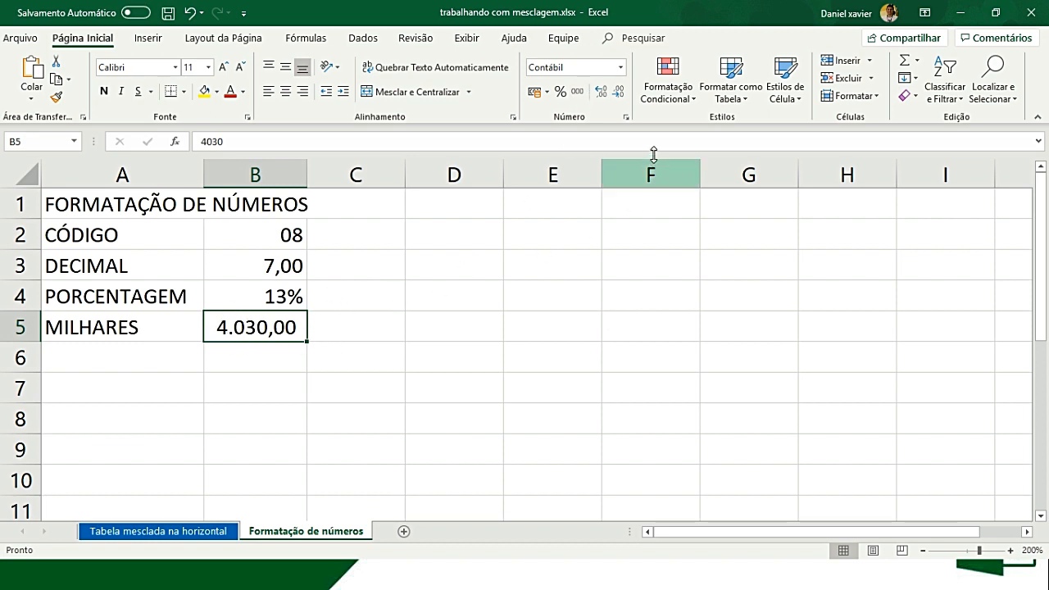
click(617, 95)
click(617, 95)
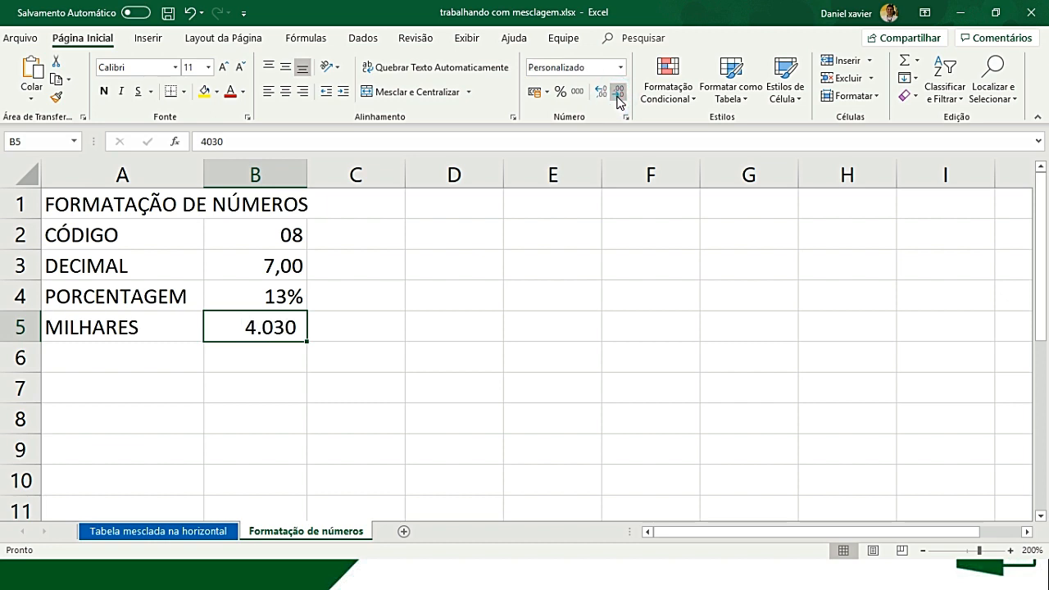
- Increase the decimal places of the thousands value in cell B5 to two
click(600, 91)
click(600, 91)
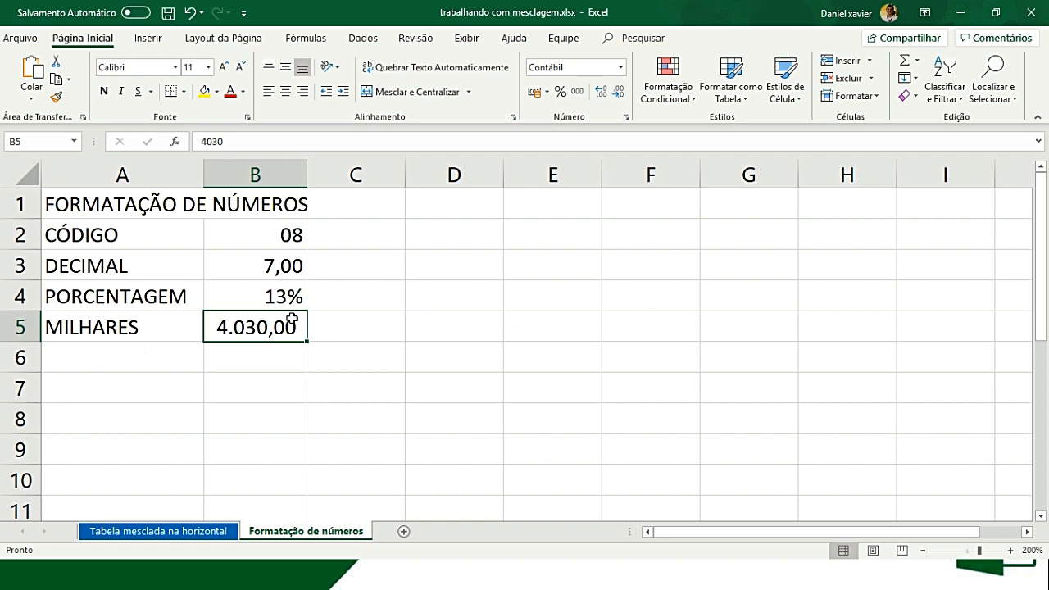
- Enter the label MOEDA in cell A6, consulting the reference table on the PowerPoint slide
click(141, 361)
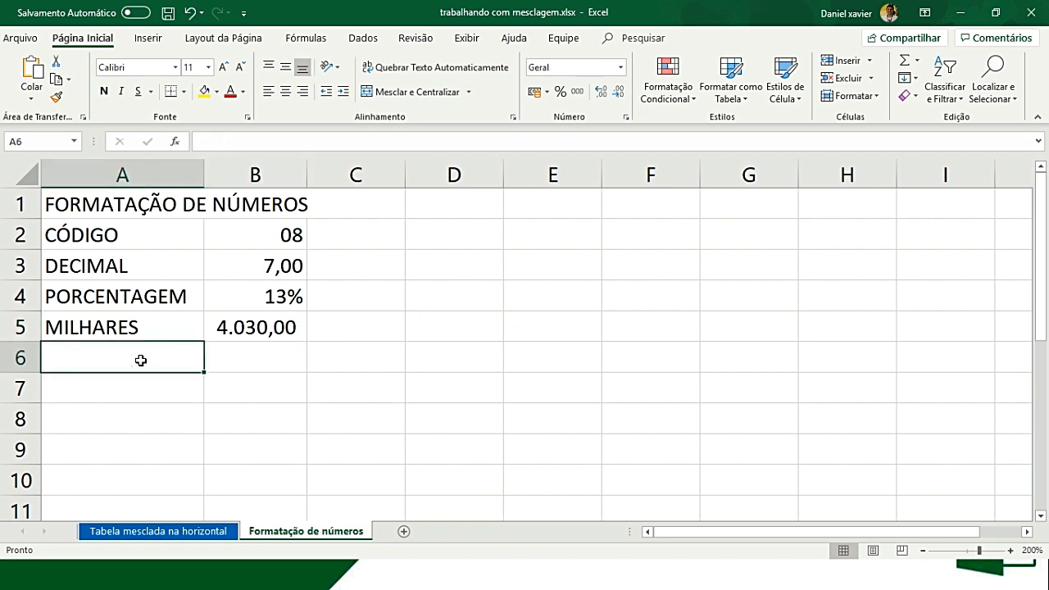
key(alt+Tab)
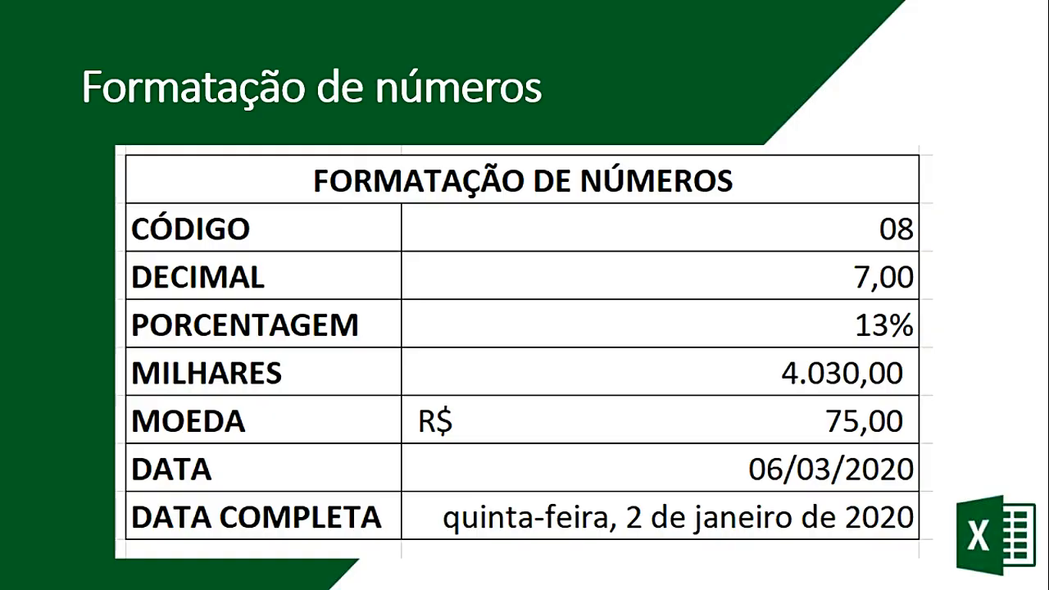
key(alt+Tab)
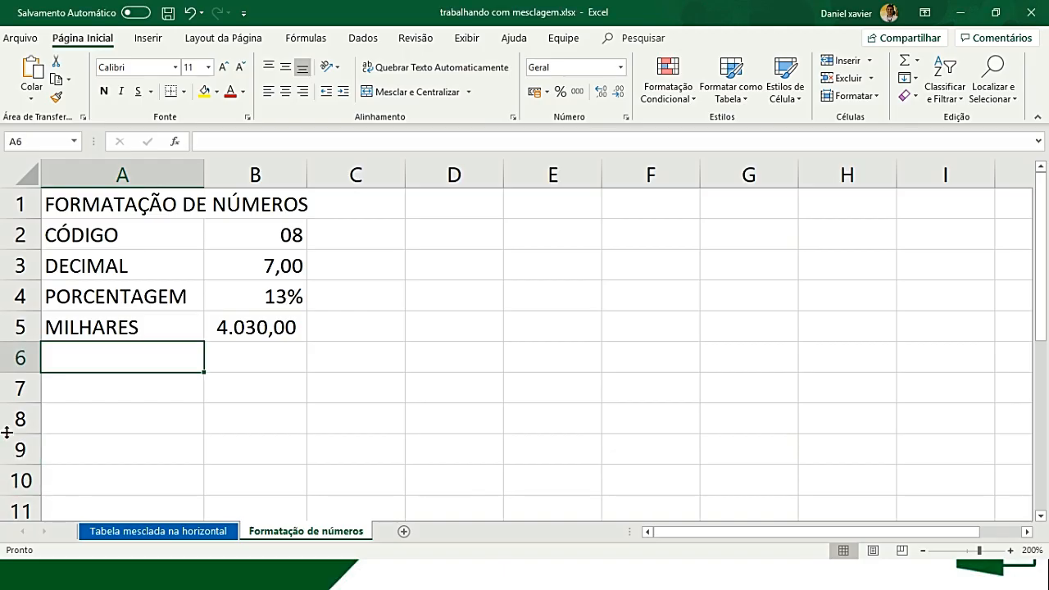
text(MO)
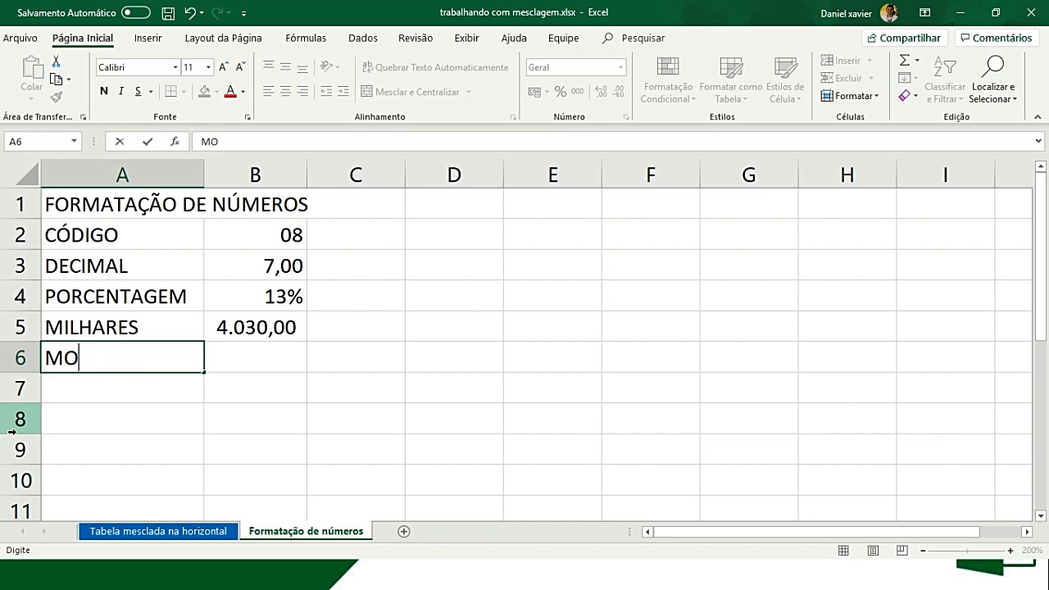
text(EDA)
key(Tab)
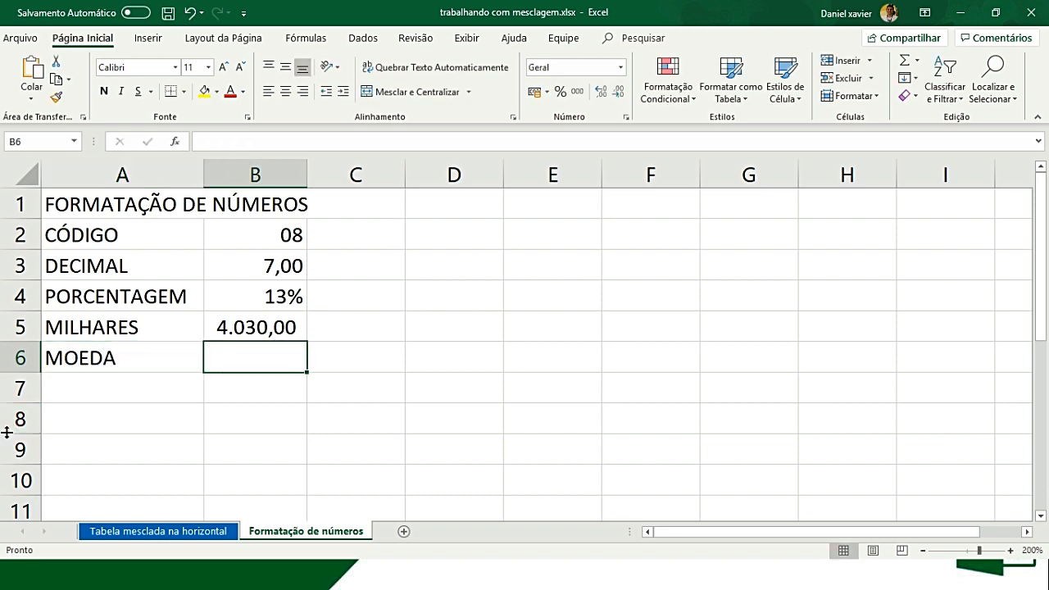
- Enter the label CONTÁBIL in cell A7, directly below MOEDA
key(Down)
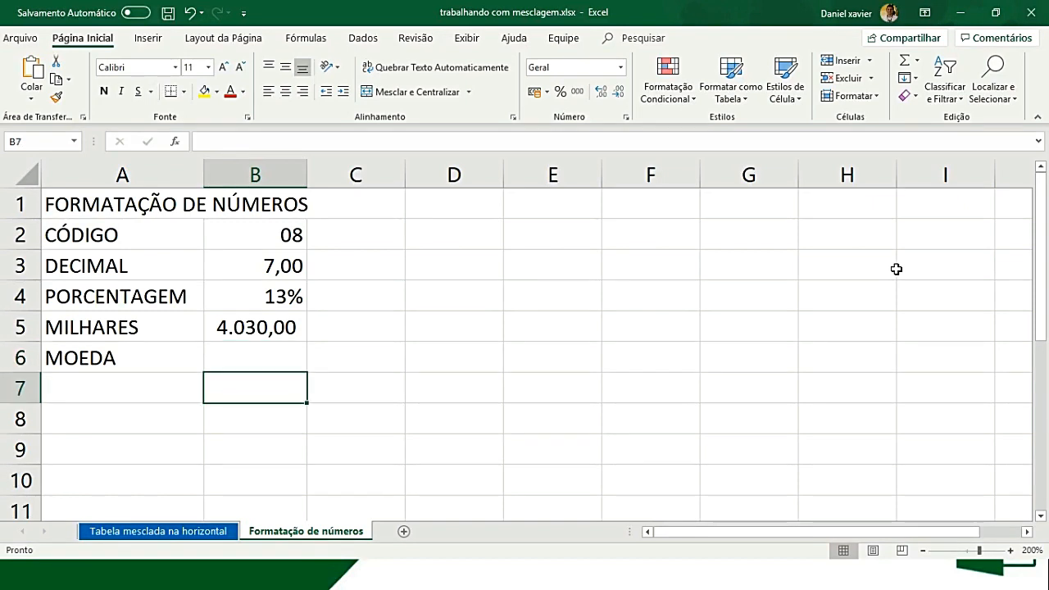
key(Left)
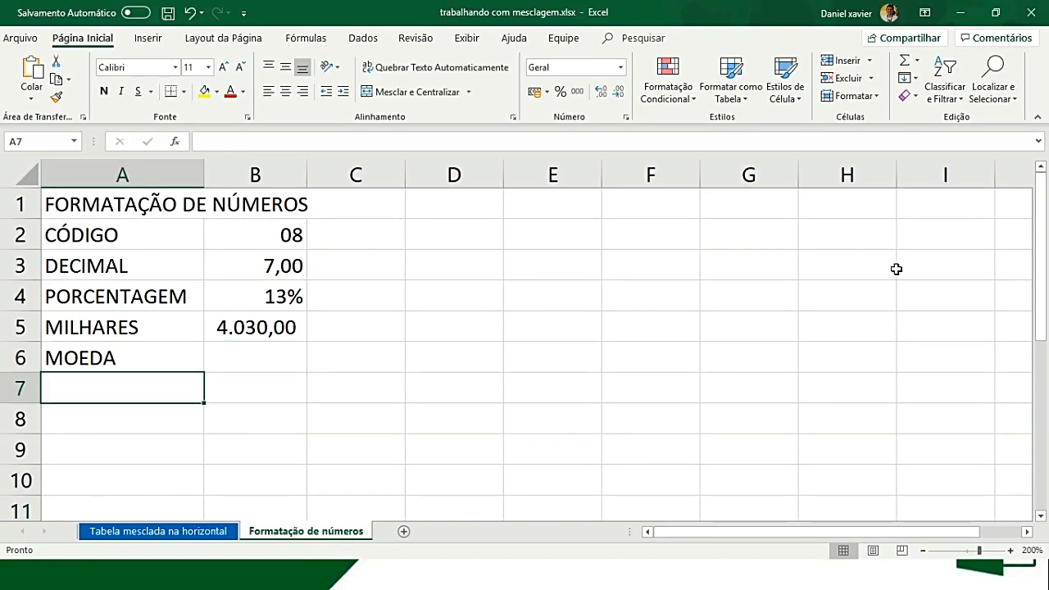
text(C)
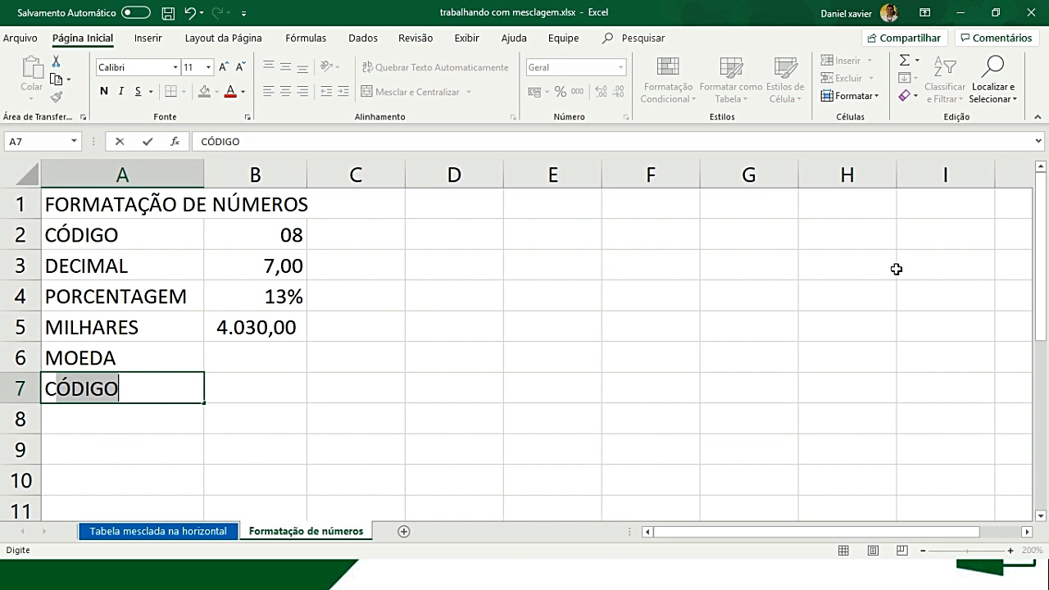
text(ONTÁV)
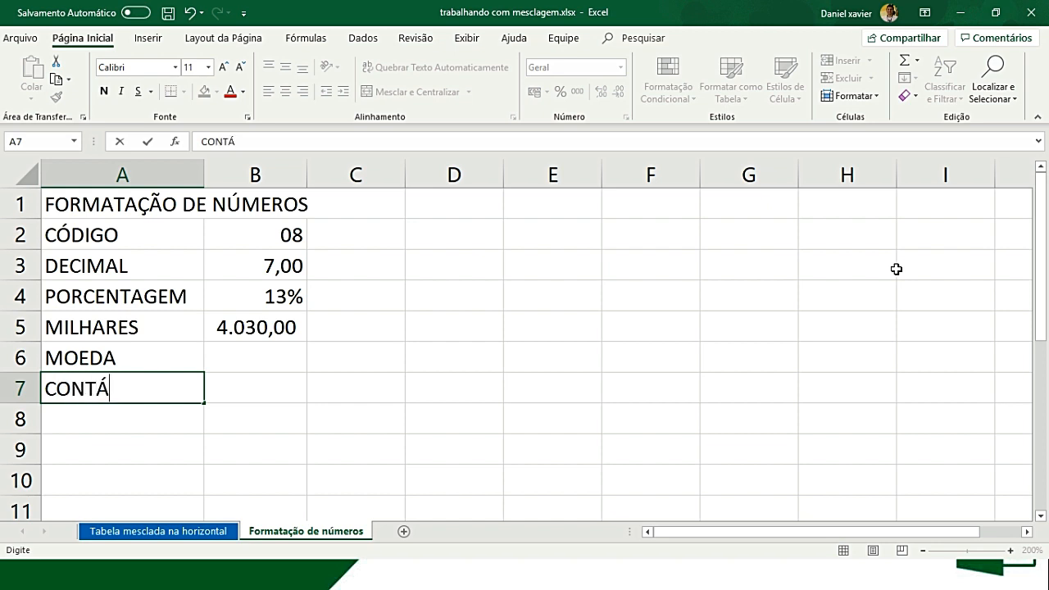
key(BackSpace)
text(BIL)
key(Tab)
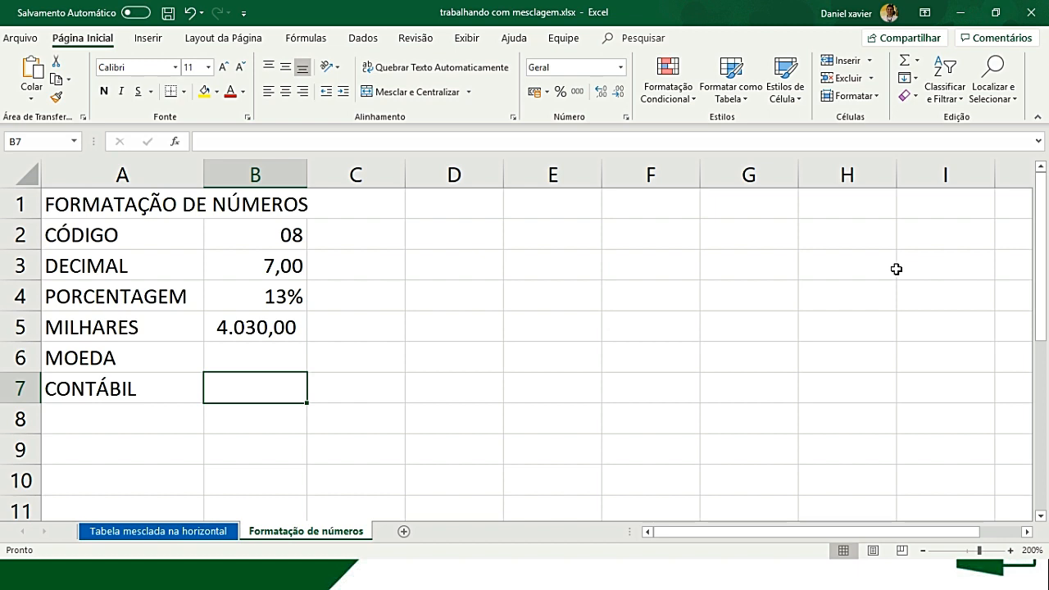
- Check the currency amount on the reference slide and enter 75 in both cells B6 and B7
key(Up)
key(alt+Tab)
key(alt+Tab)
key(alt+Tab)
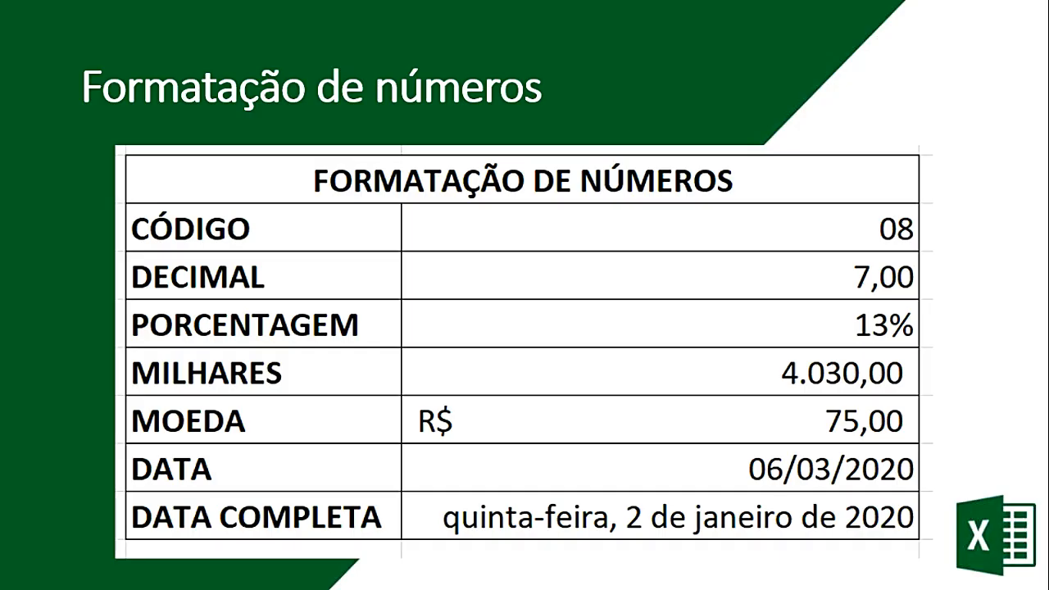
key(alt+Tab)
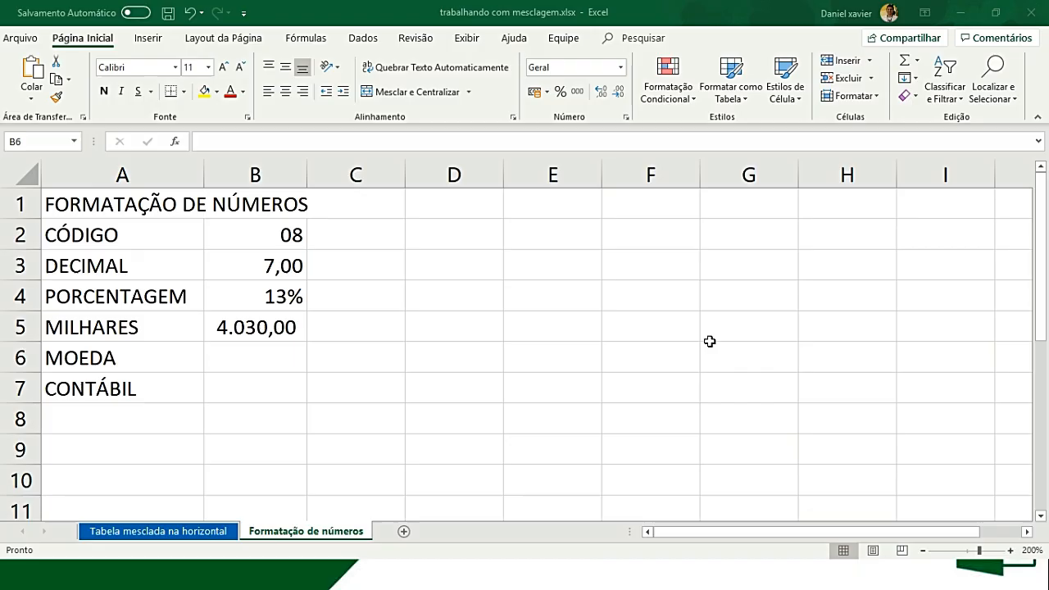
text(75)
key(Return)
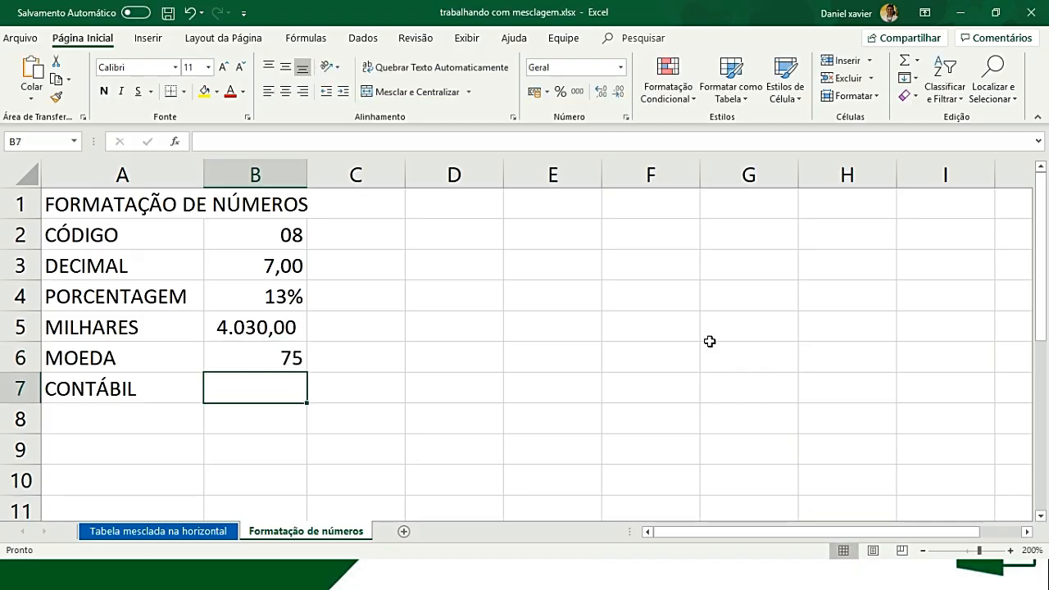
text(75)
key(Return)
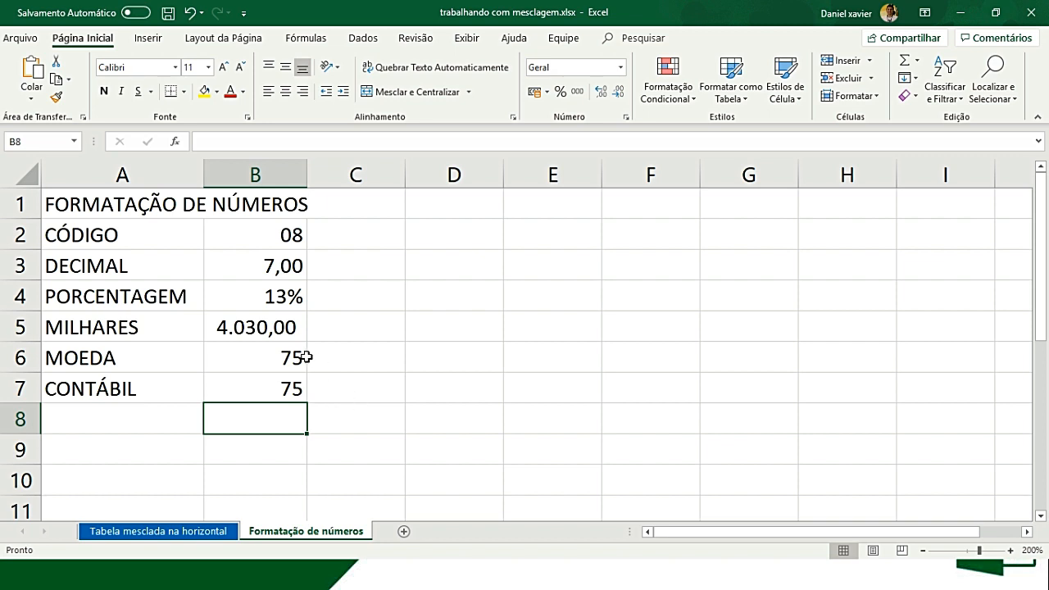
- Apply the Moeda number format to the value in cell B6
click(251, 359)
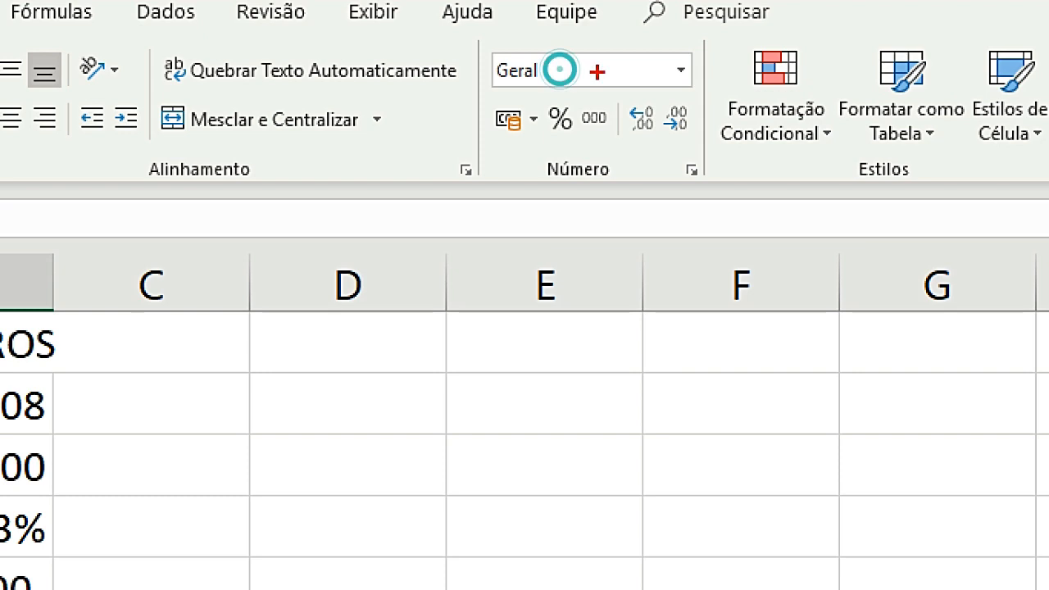
mouse_move(496, 59)
mouse_down()
mouse_move(565, 90)
mouse_move(694, 65)
mouse_move(557, 49)
mouse_move(501, 59)
mouse_up()
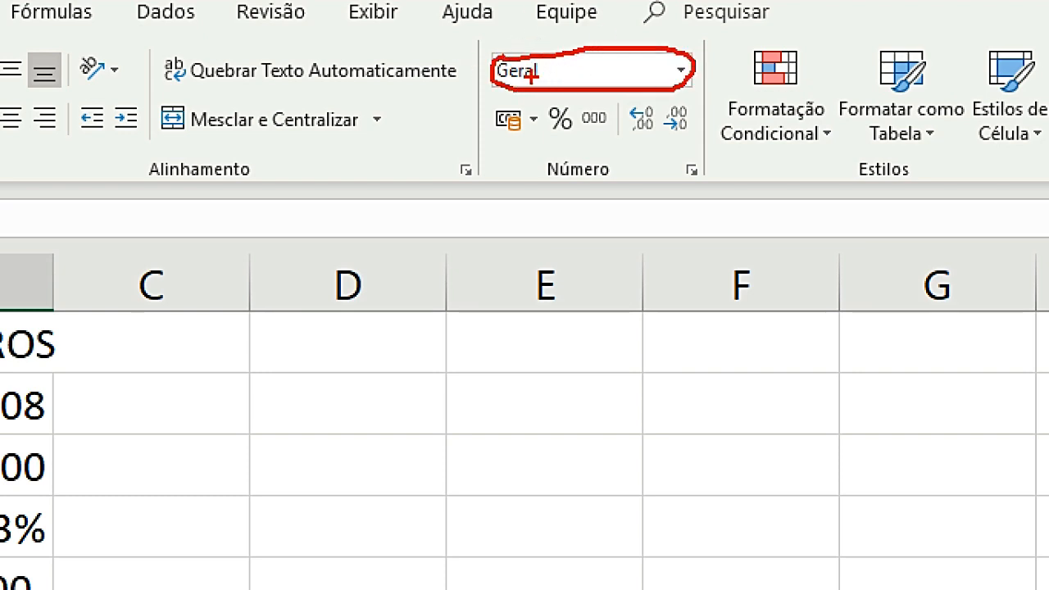
key(Escape)
click(622, 67)
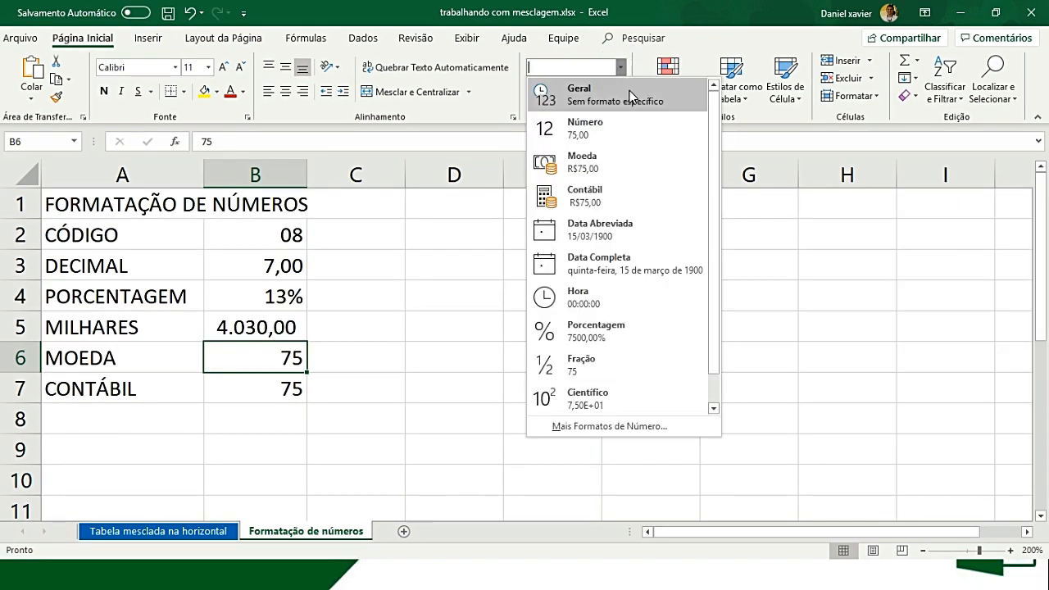
click(597, 168)
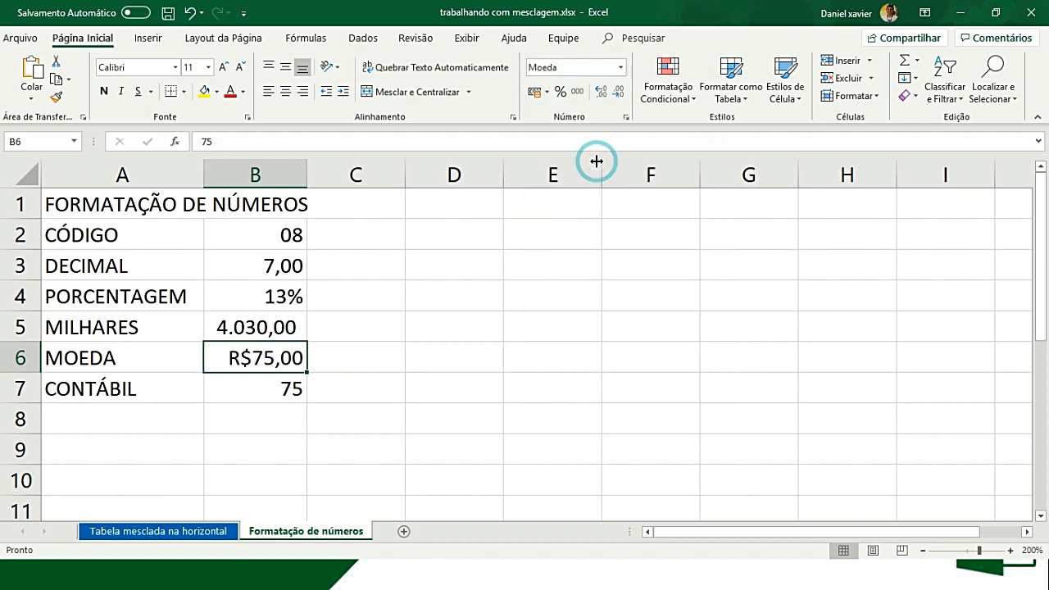
- Apply the Contábil number format to the value in cell B7
click(278, 381)
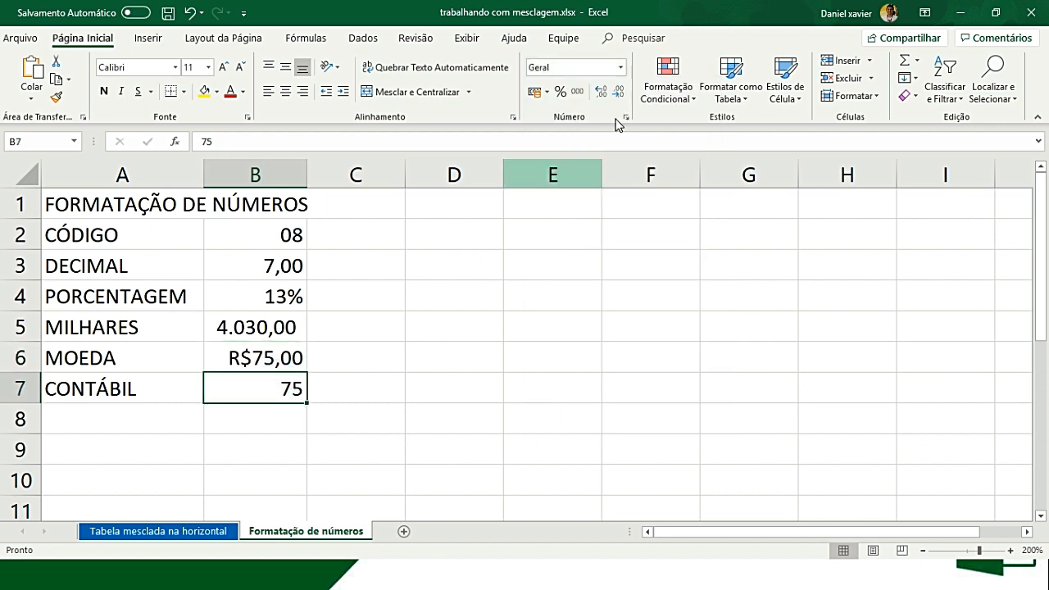
click(620, 67)
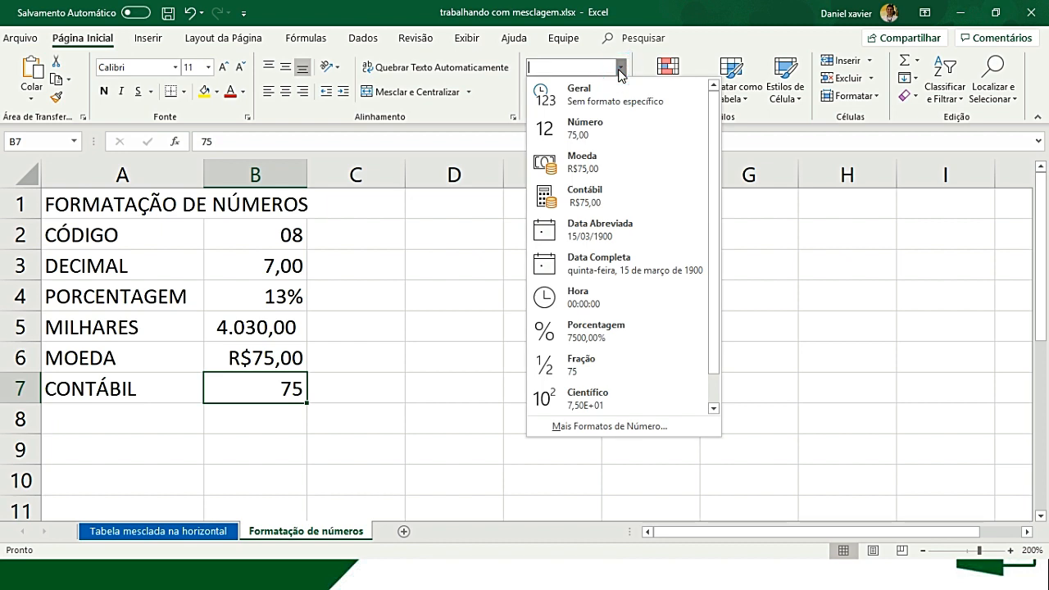
click(625, 202)
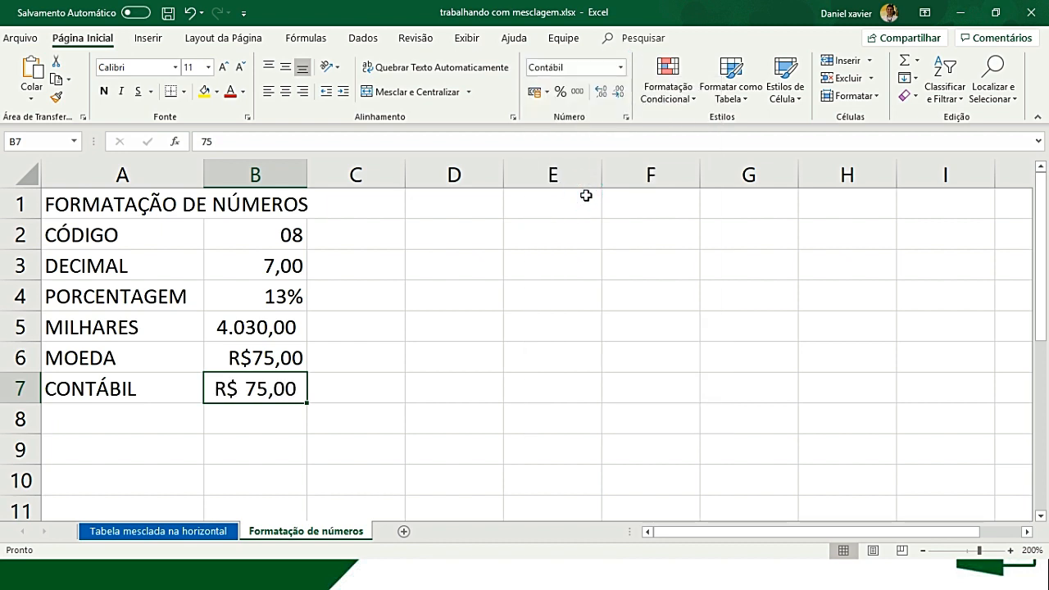
- Widen column B slightly and compare the Moeda and Contábil formatting of cells B6 and B7
drag(310, 177, 331, 180)
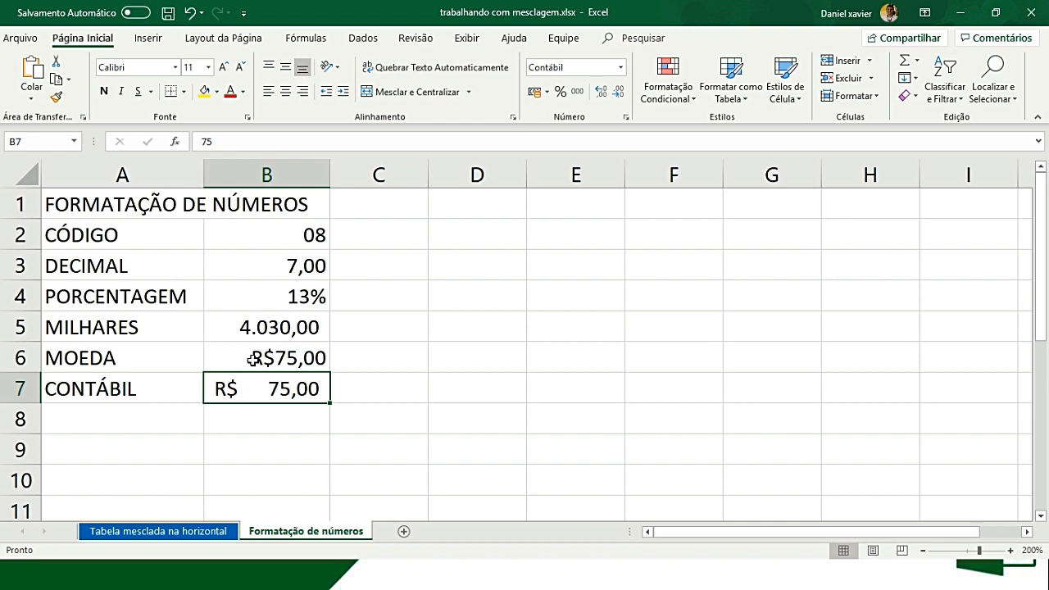
drag(250, 358, 250, 386)
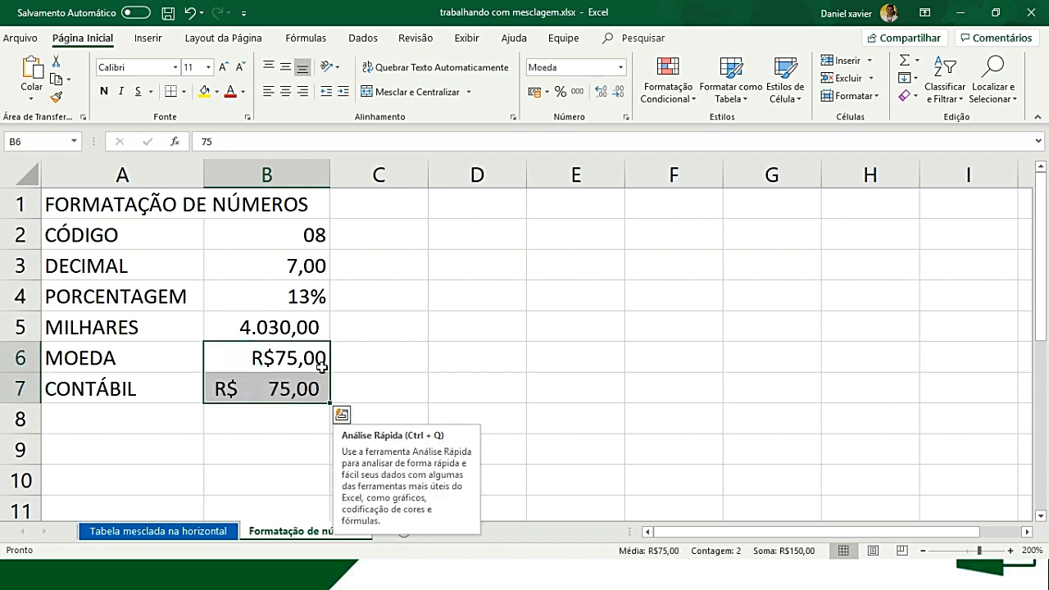
click(386, 370)
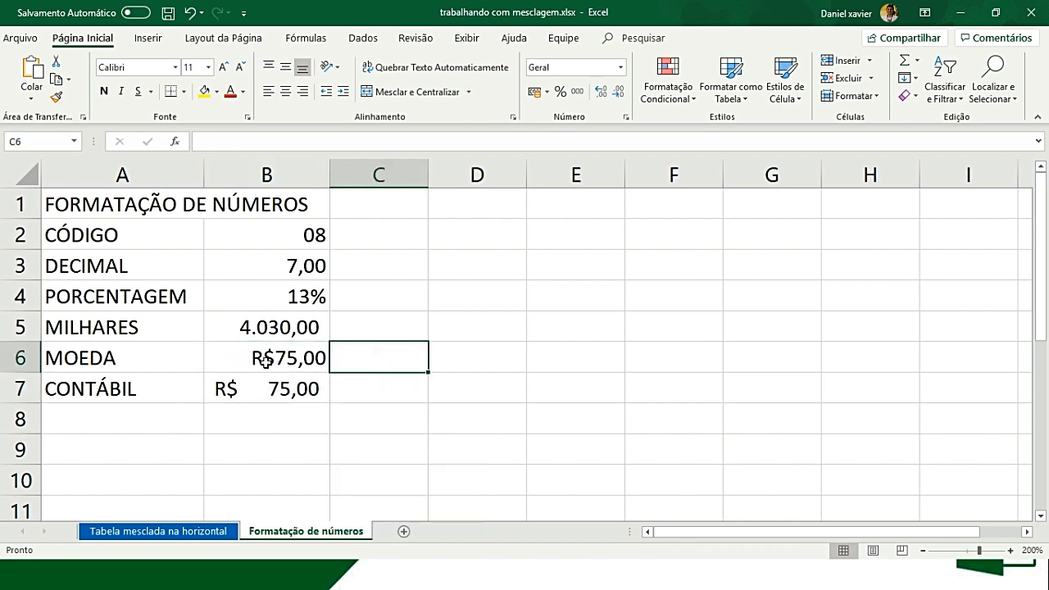
click(302, 392)
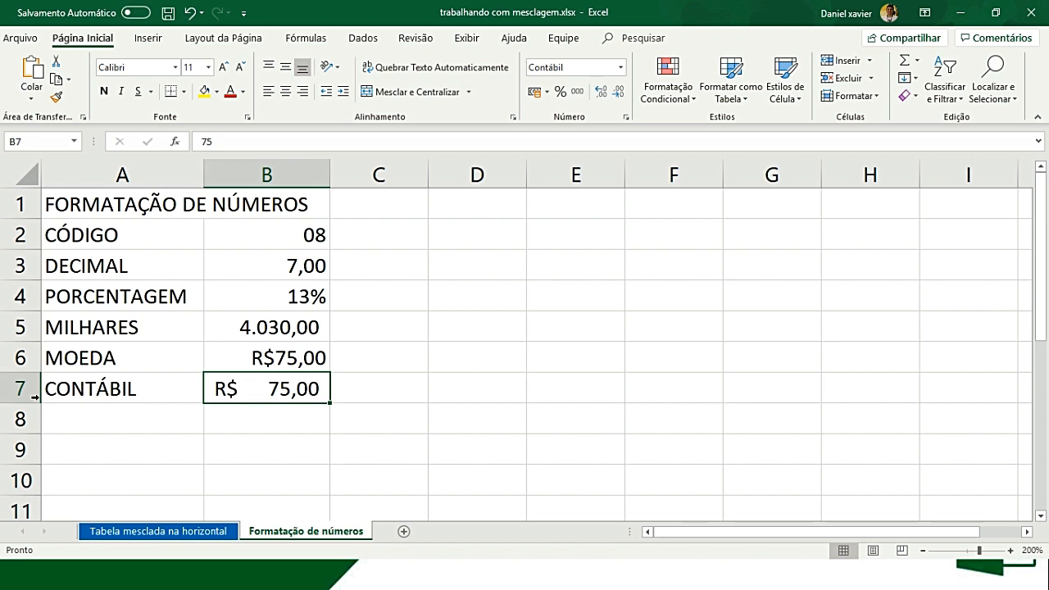
drag(279, 392, 146, 395)
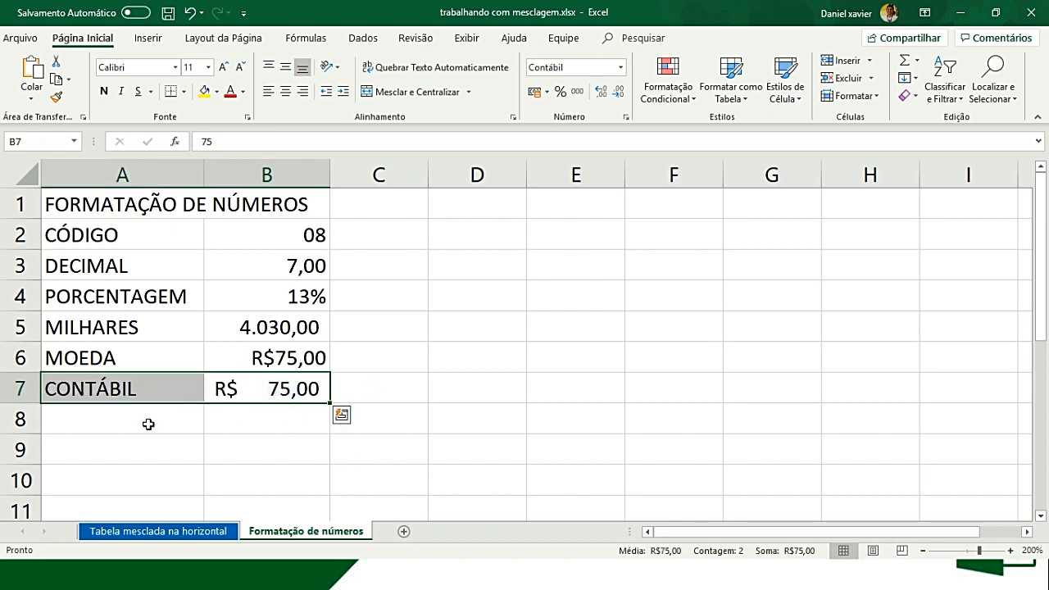
- Enter the label DATA in cell A8, consulting the reference table on the PowerPoint slide
click(152, 419)
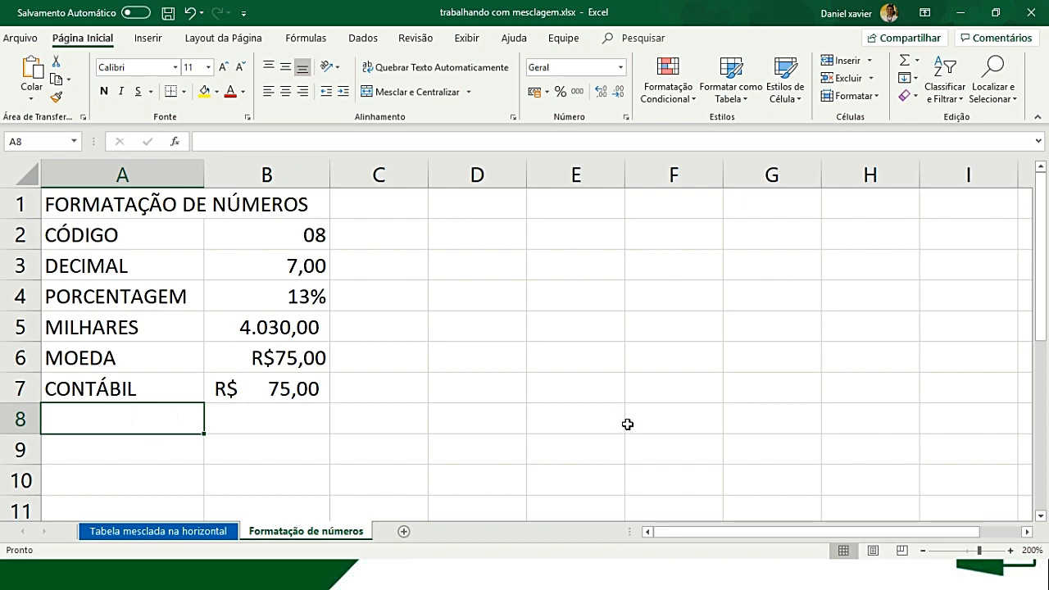
key(alt+Tab)
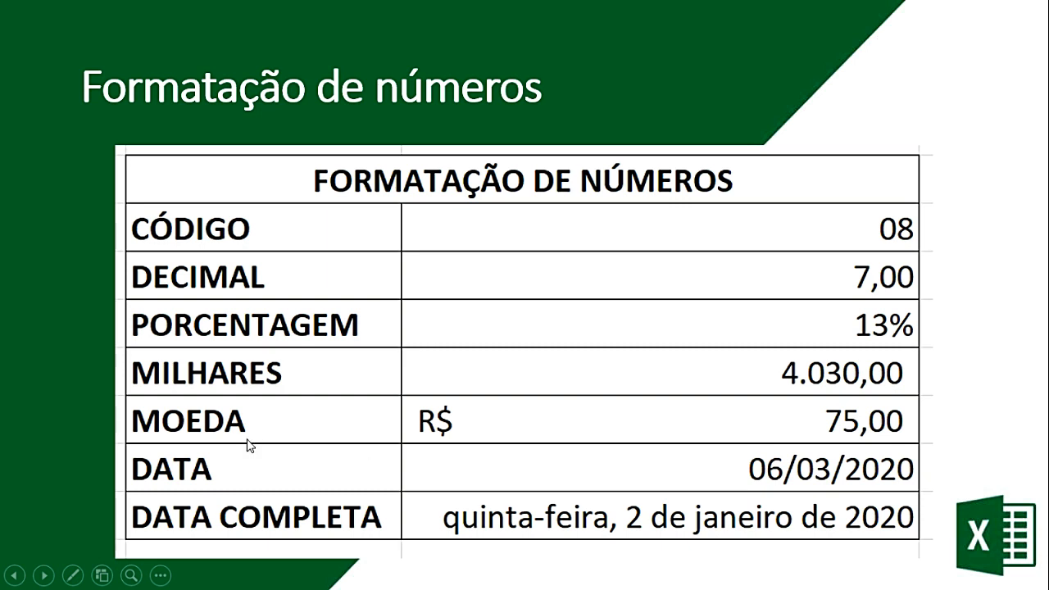
key(alt+Tab)
text(D)
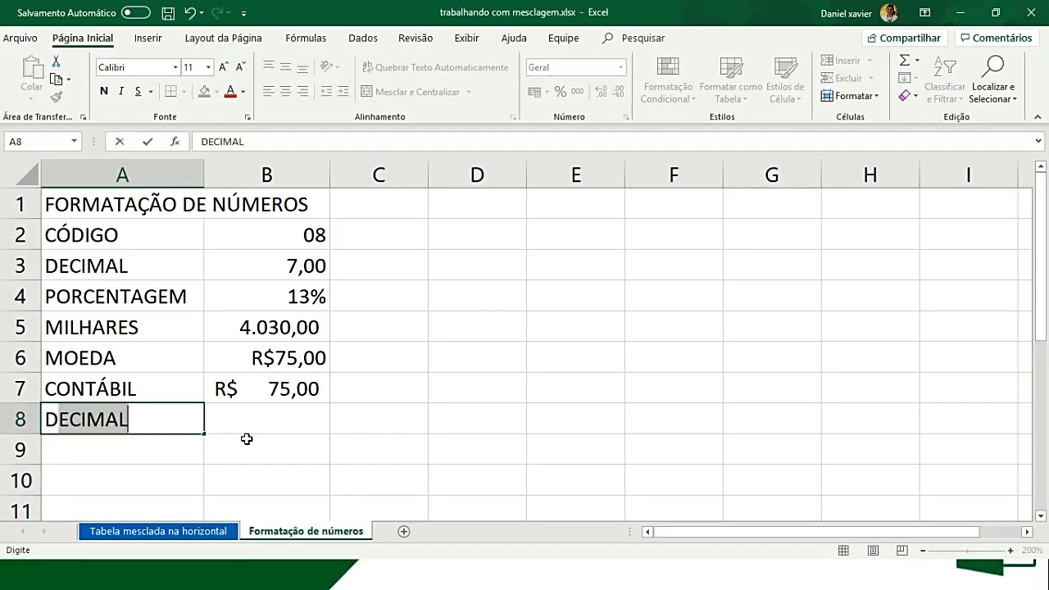
text(ATA)
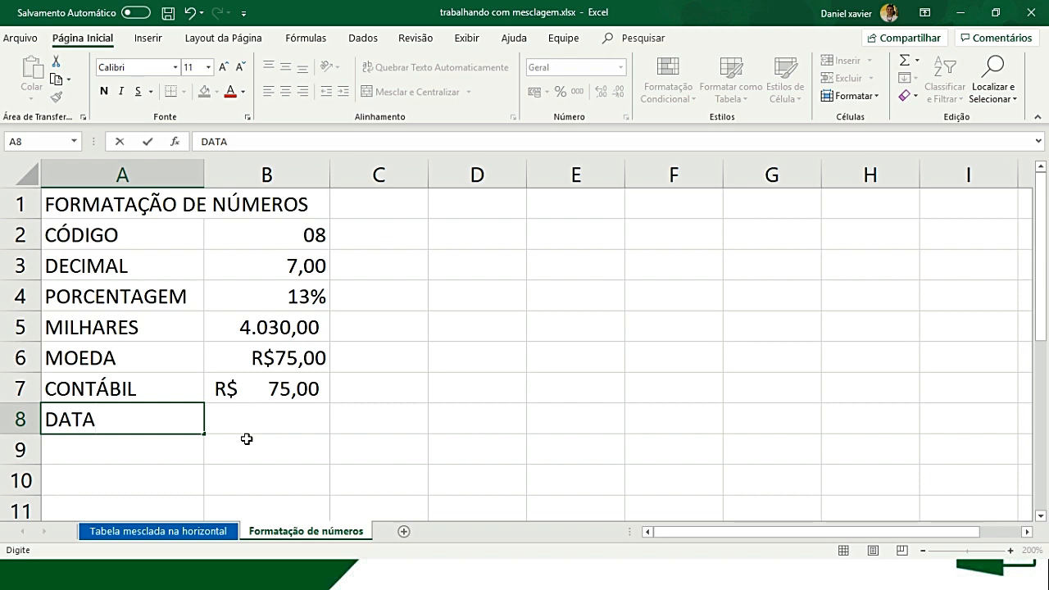
key(Return)
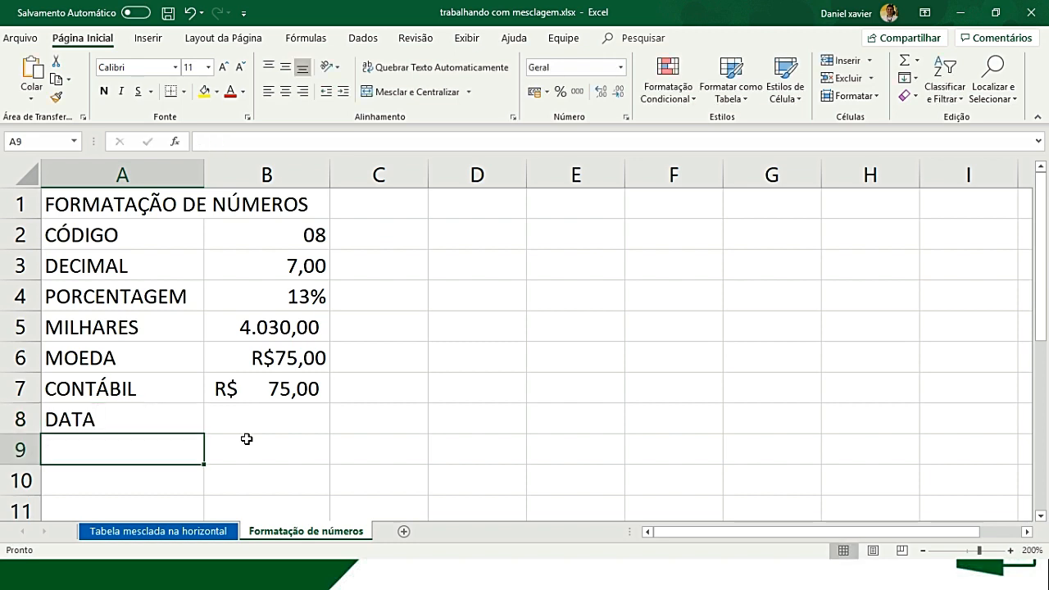
- Enter the label DATA COMPLETA in cell A9, below the DATA label
key(Up)
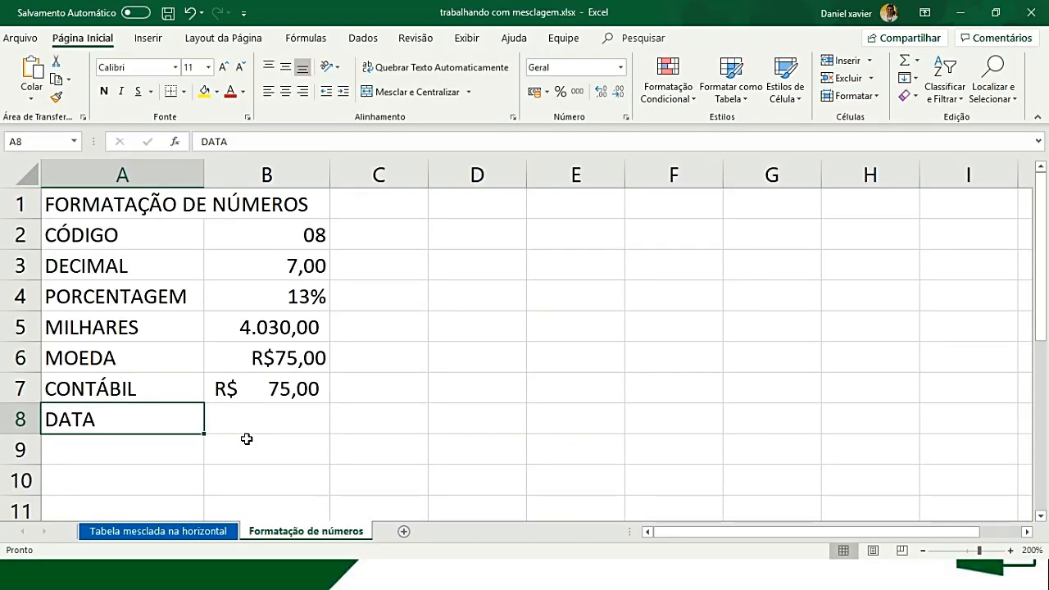
key(Down)
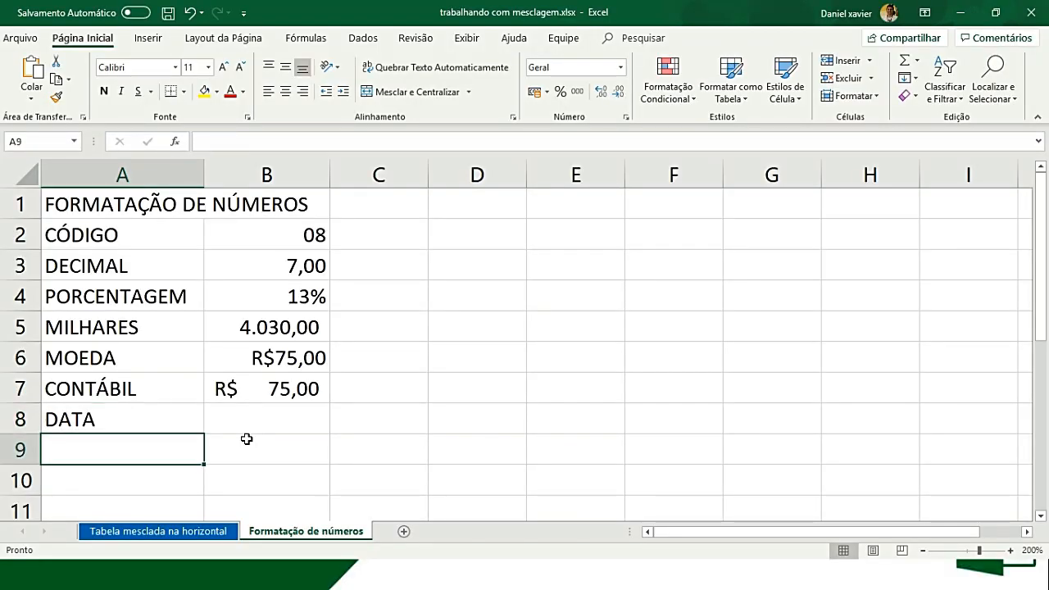
text(DATA)
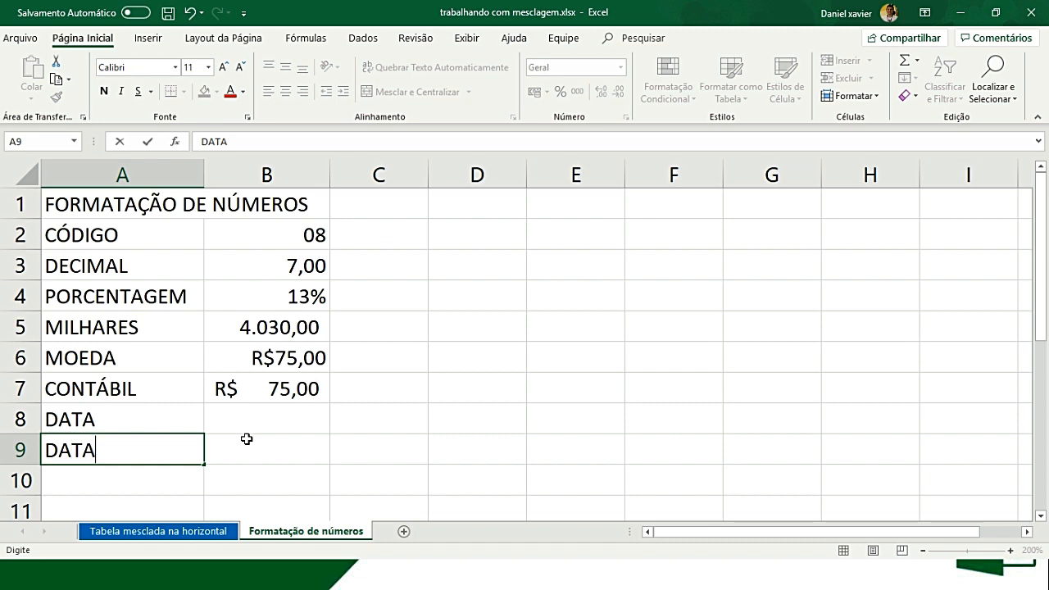
text( COMPLETA)
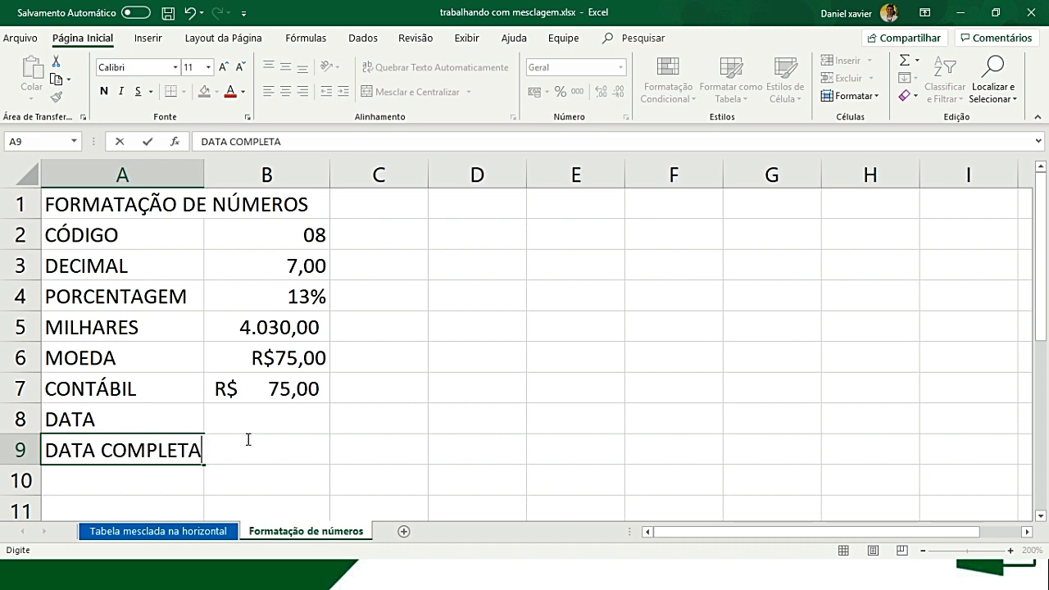
click(247, 440)
- Enter the date 06/03/2020 in both cell B8 and cell B9
click(262, 418)
text(0)
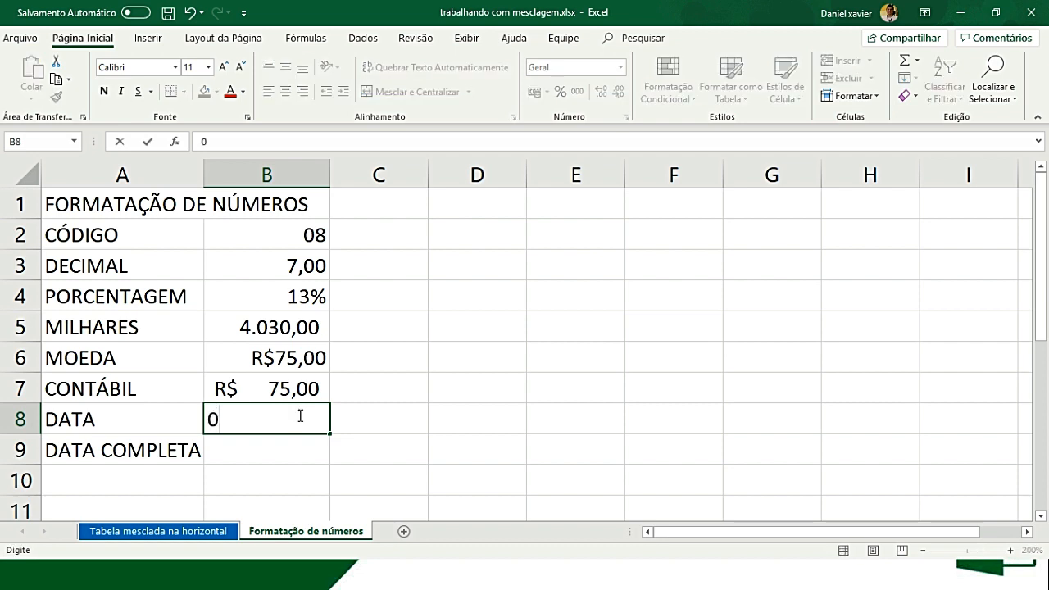
text(6/03)
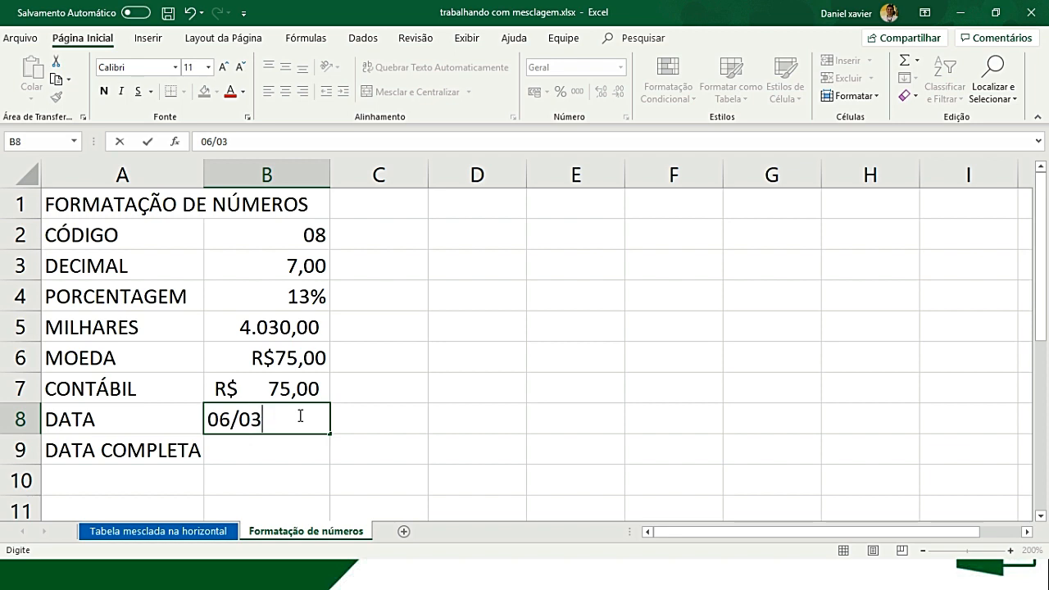
text(/2020)
key(Return)
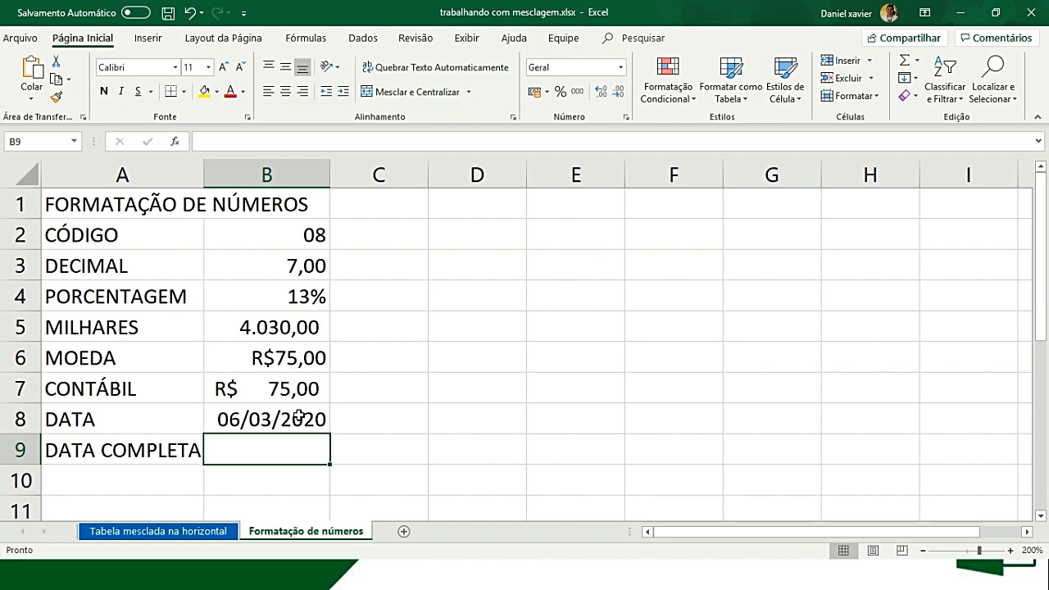
text(06)
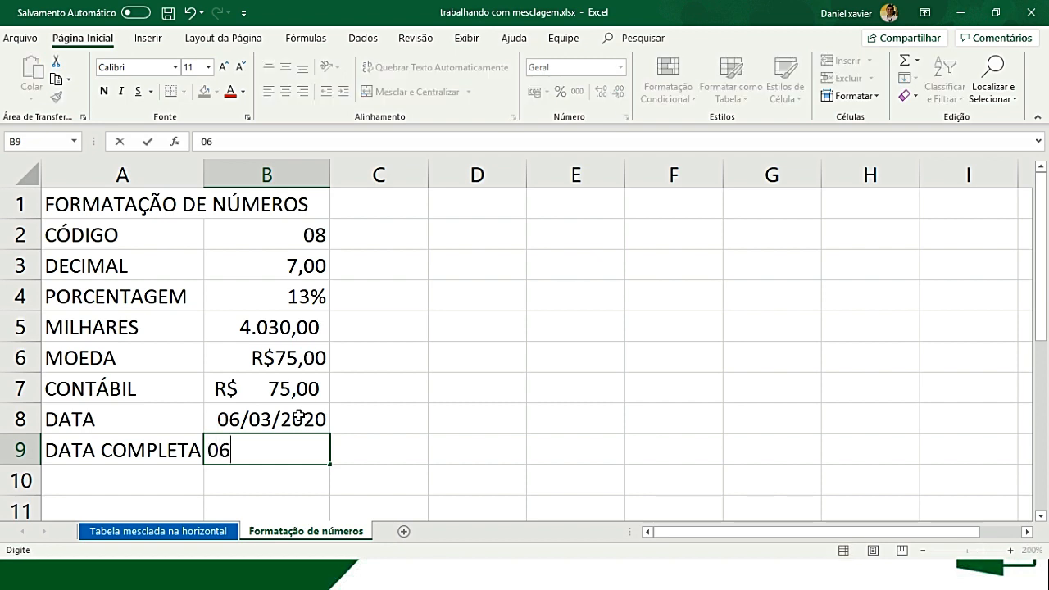
text(/03/20)
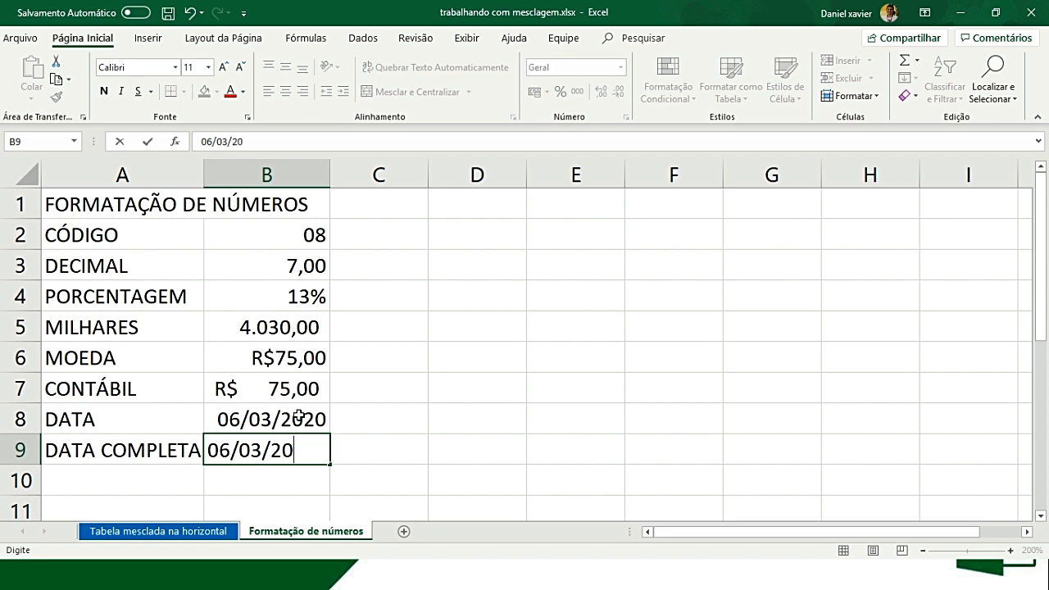
text(20)
key(Tab)
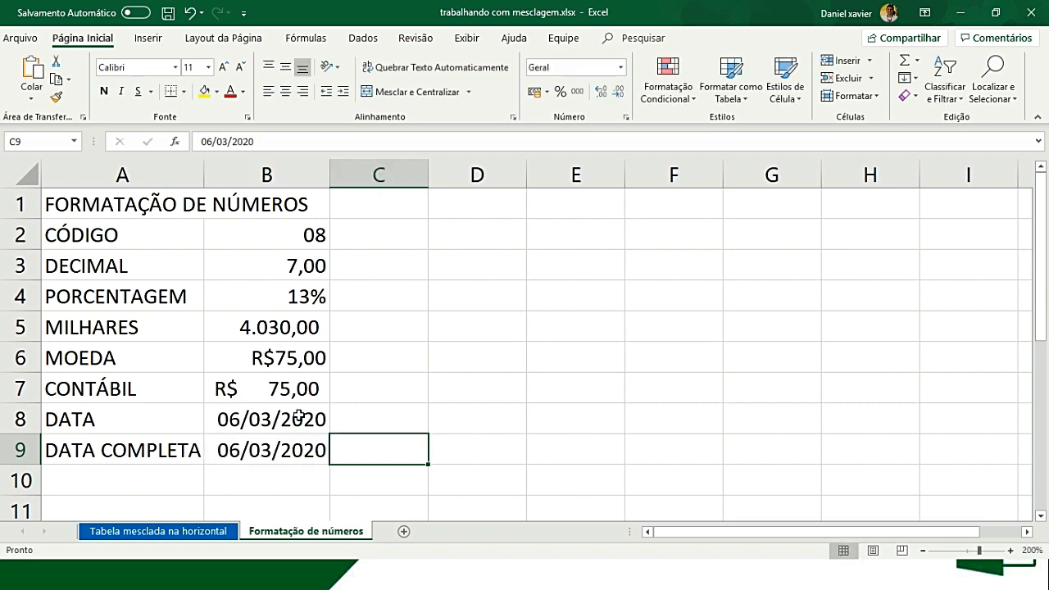
- AutoFit column B and apply the Data Completa number format to the date in cell B9
double_click(330, 173)
click(253, 452)
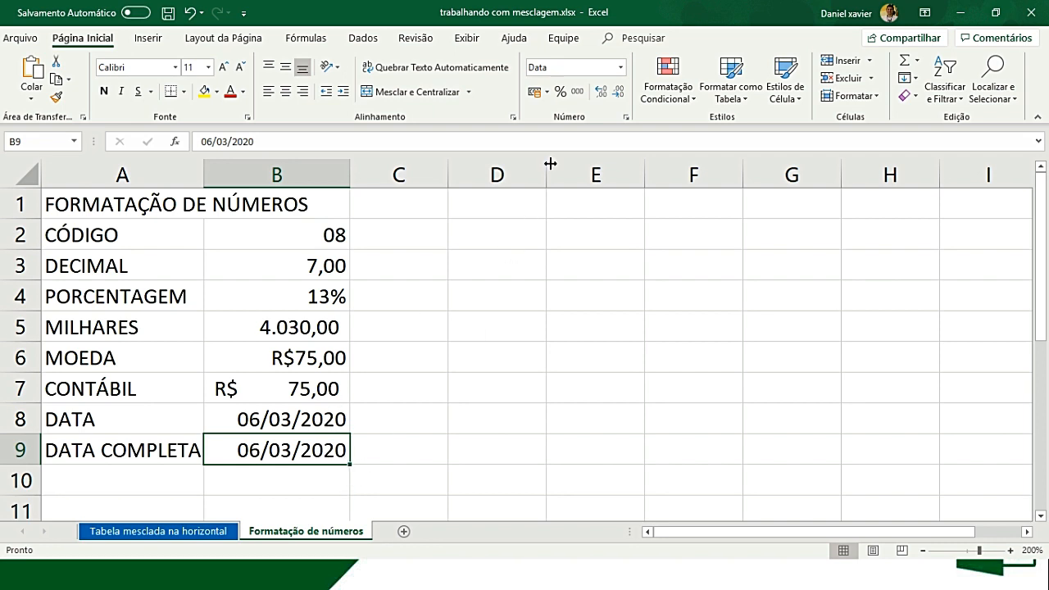
click(620, 68)
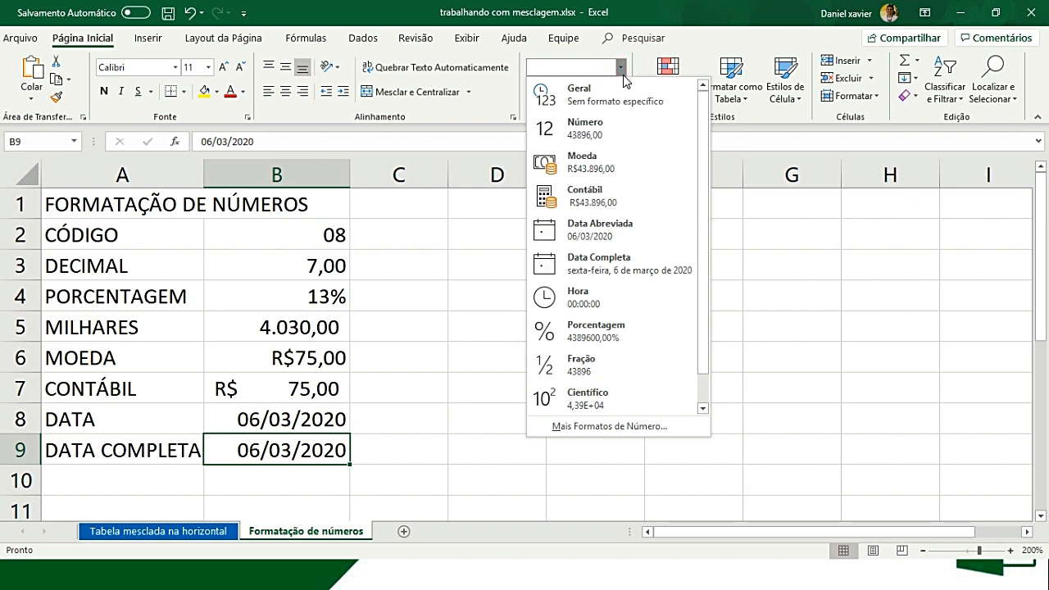
click(663, 272)
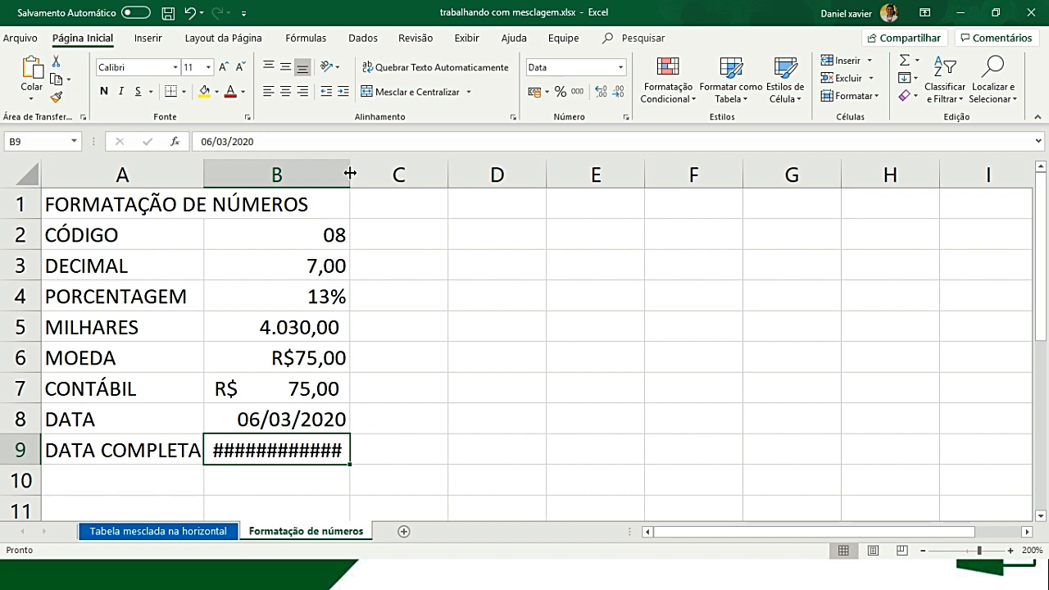
- Widen column B to fit the full long date in cell B9
drag(350, 173, 355, 172)
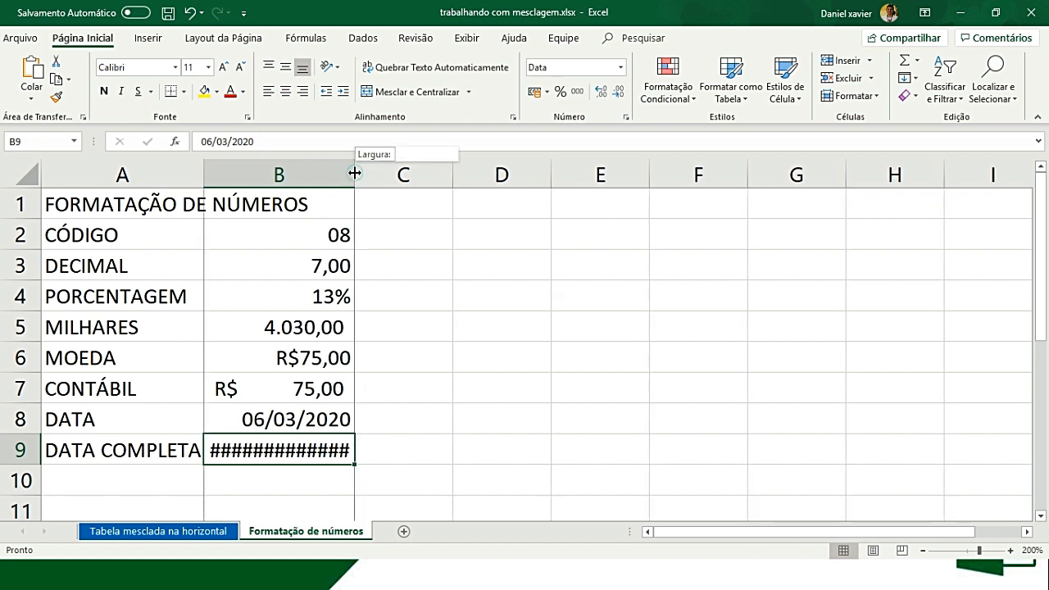
double_click(355, 172)
click(355, 172)
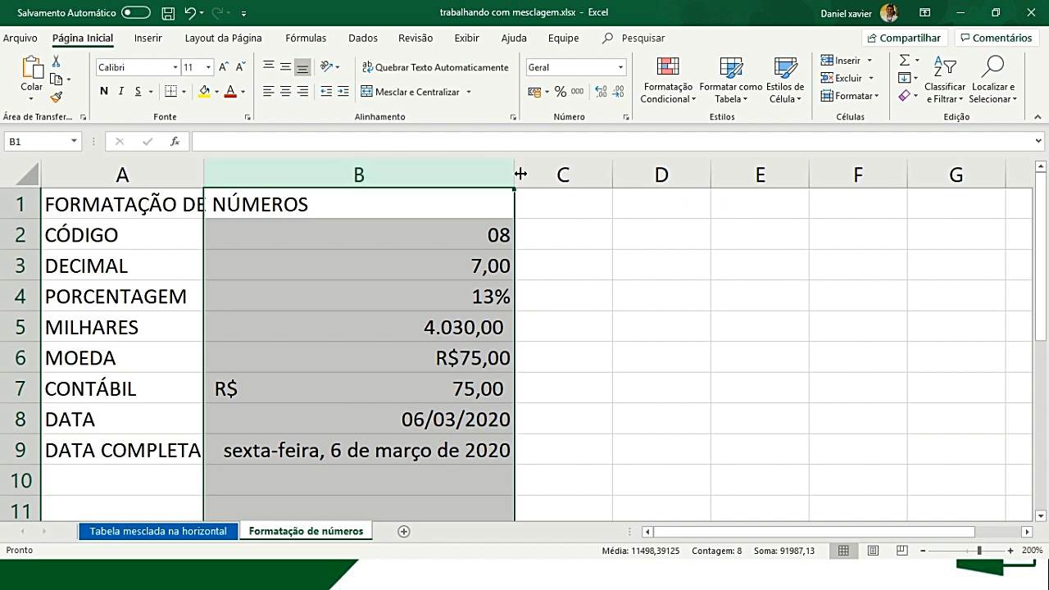
click(538, 239)
click(424, 450)
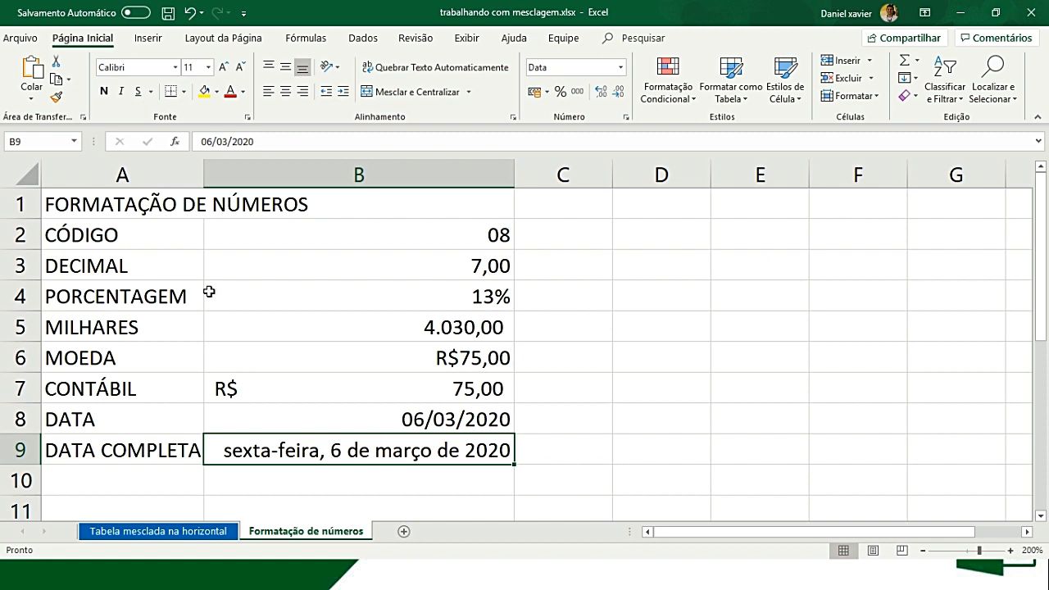
- Try the Geral format on the date in cell B8 and restore it with Data Abreviada
click(467, 419)
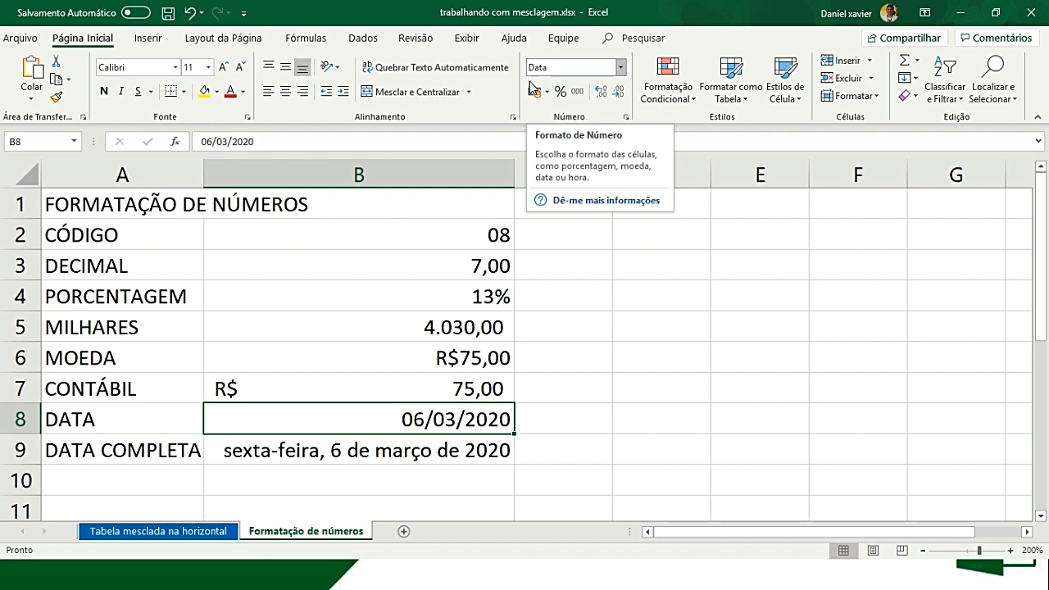
click(621, 68)
click(610, 90)
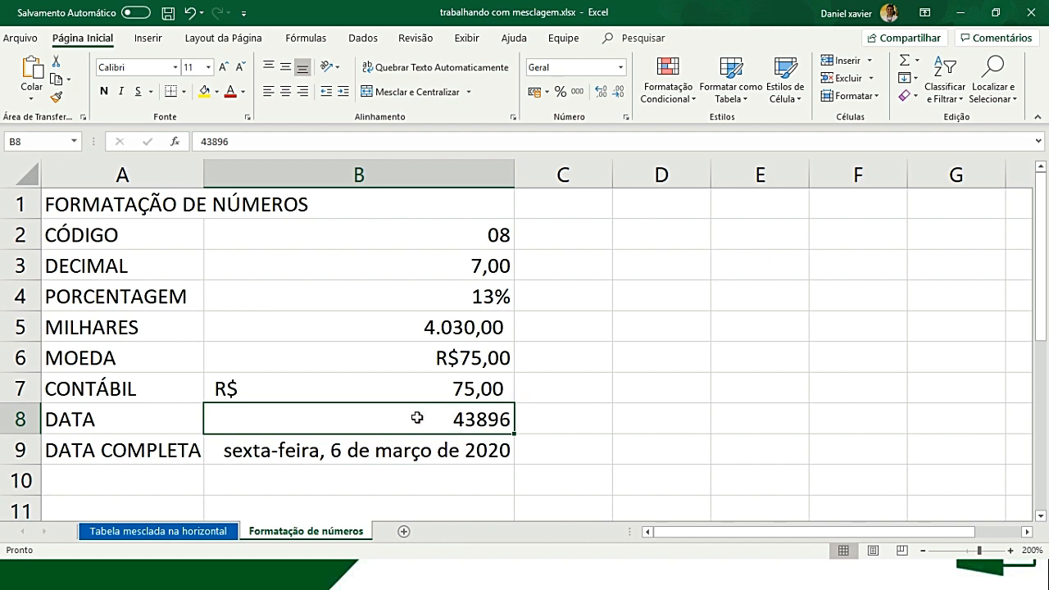
click(621, 67)
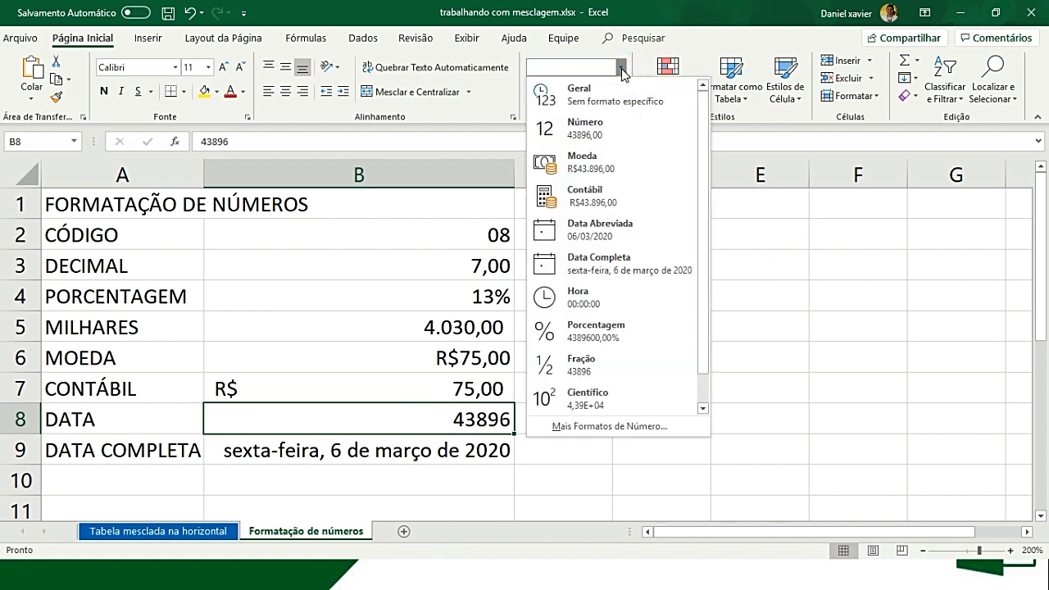
click(625, 236)
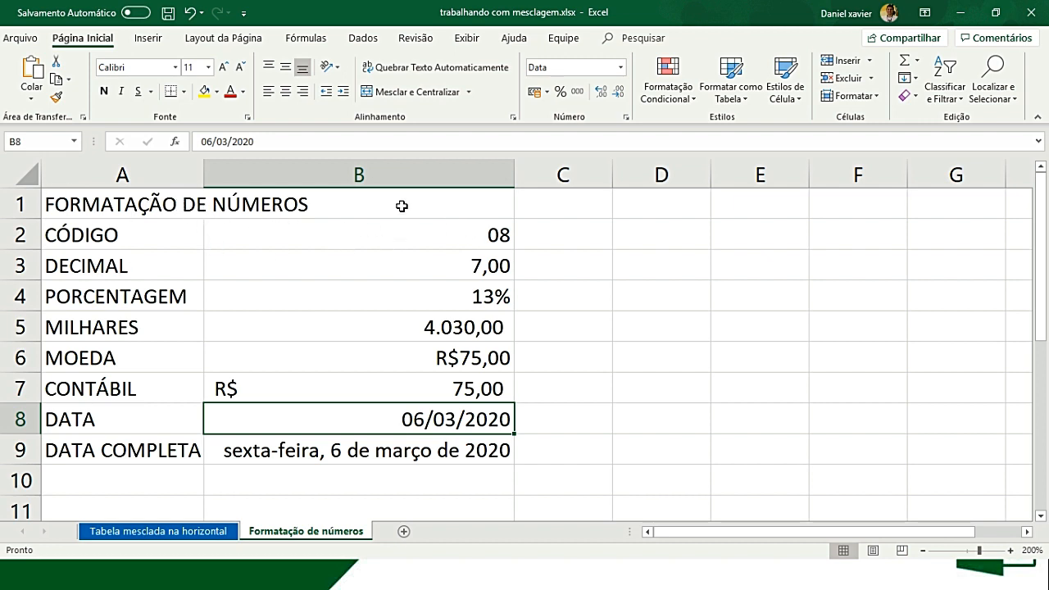
- Check which cell in row 1 actually holds the title FORMATAÇÃO DE NÚMEROS
click(278, 207)
click(145, 212)
click(421, 211)
click(202, 206)
click(332, 206)
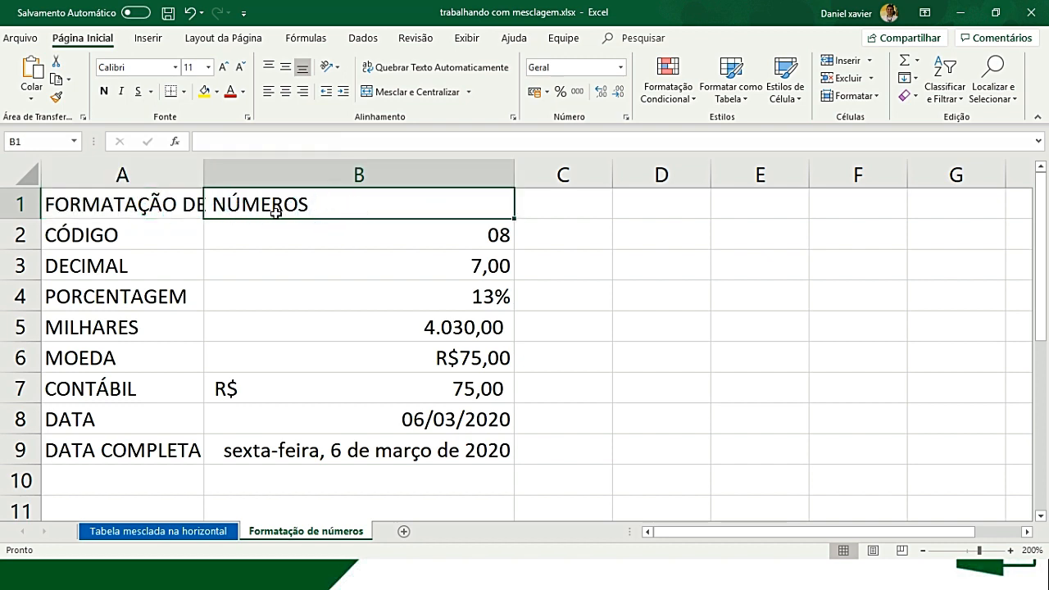
click(103, 206)
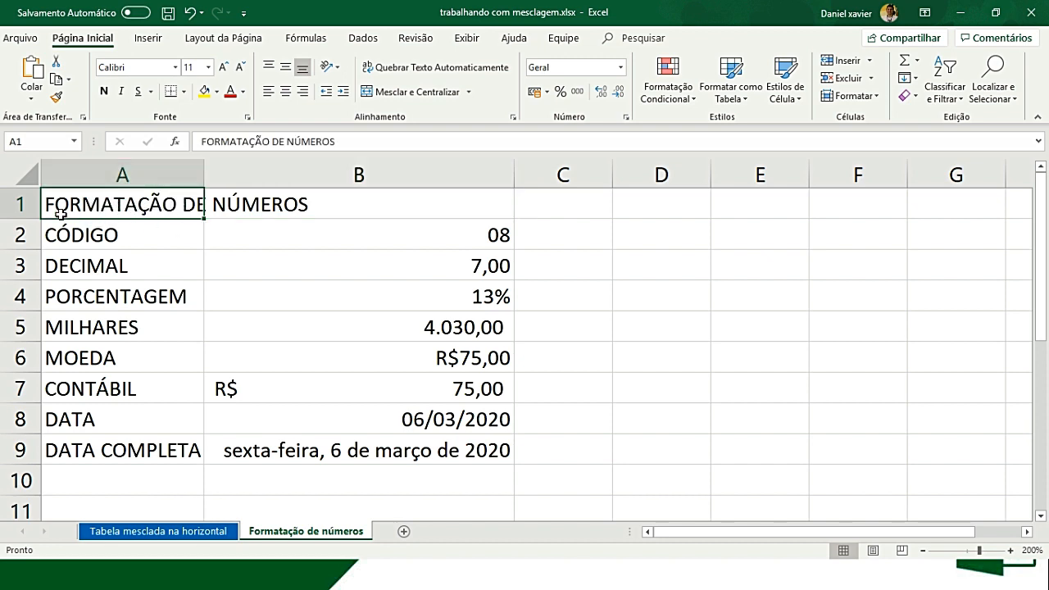
click(97, 206)
- Merge the title cells A1:B1 with the Mesclar Células option
drag(172, 201, 315, 204)
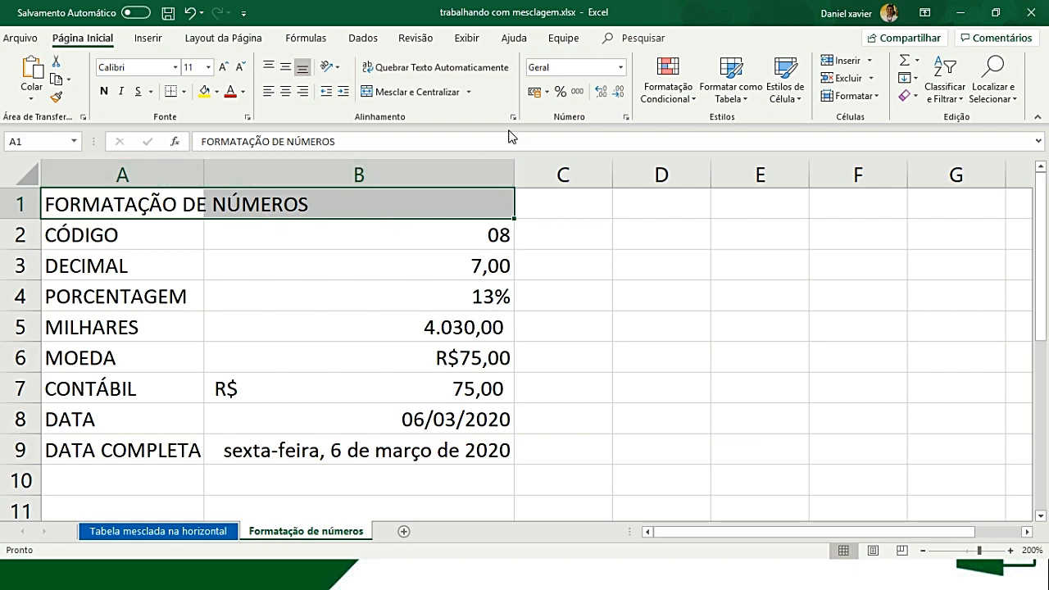
click(470, 93)
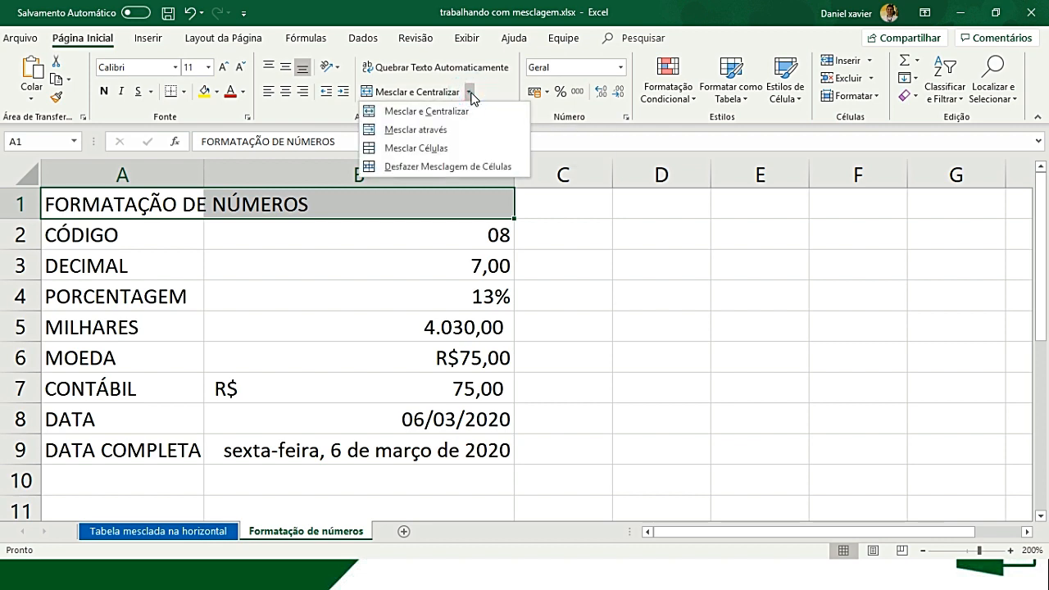
click(427, 156)
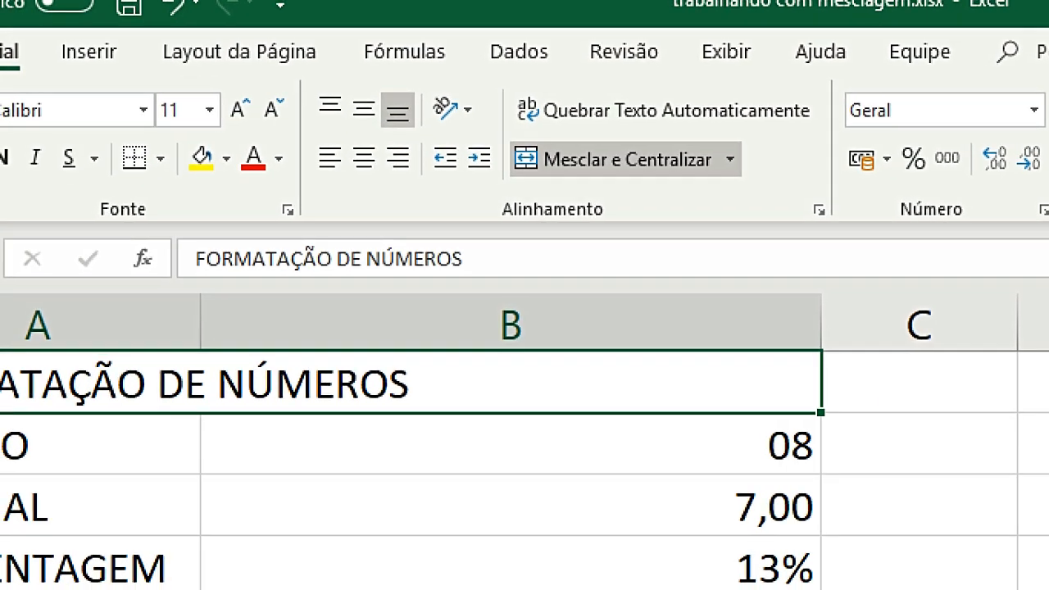
- Compare the horizontal alignments on the merged title in row 1 and leave it centered
click(206, 74)
mouse_move(338, 139)
mouse_down()
mouse_move(312, 154)
mouse_move(410, 178)
mouse_move(417, 143)
mouse_move(362, 138)
mouse_up()
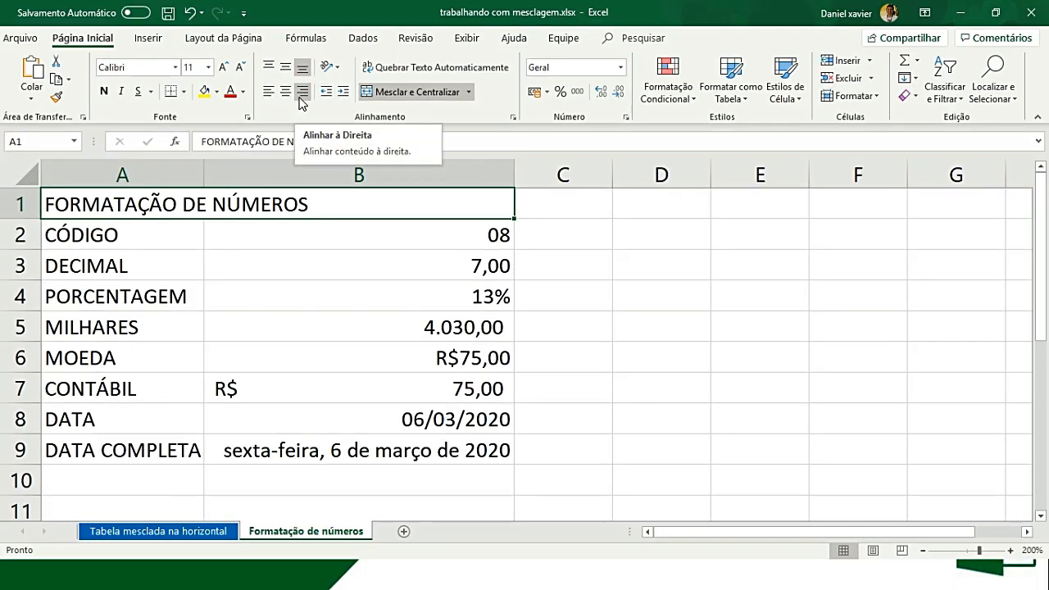
click(300, 95)
click(285, 95)
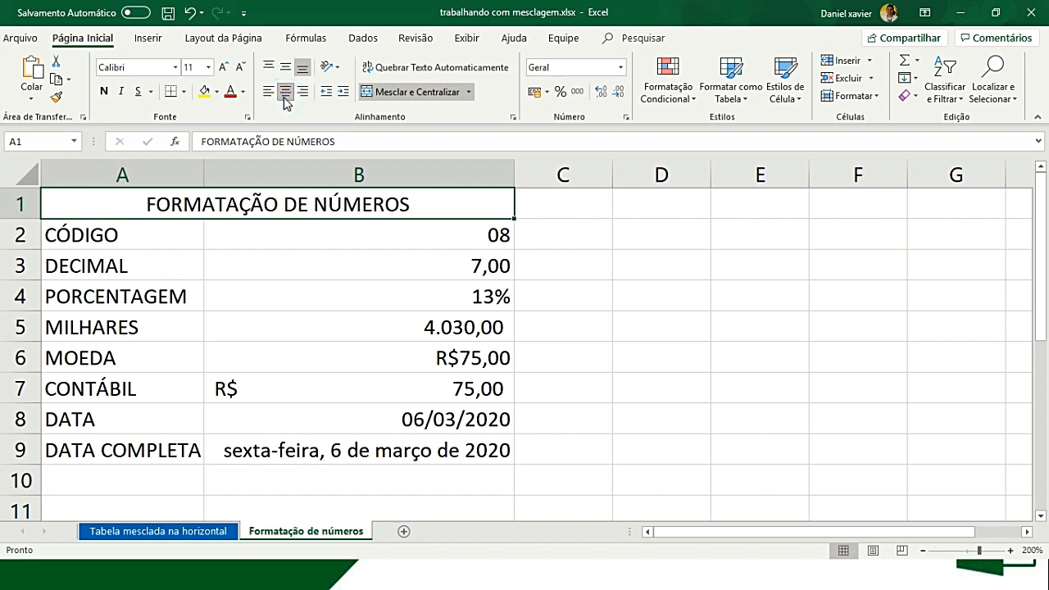
click(269, 92)
click(285, 93)
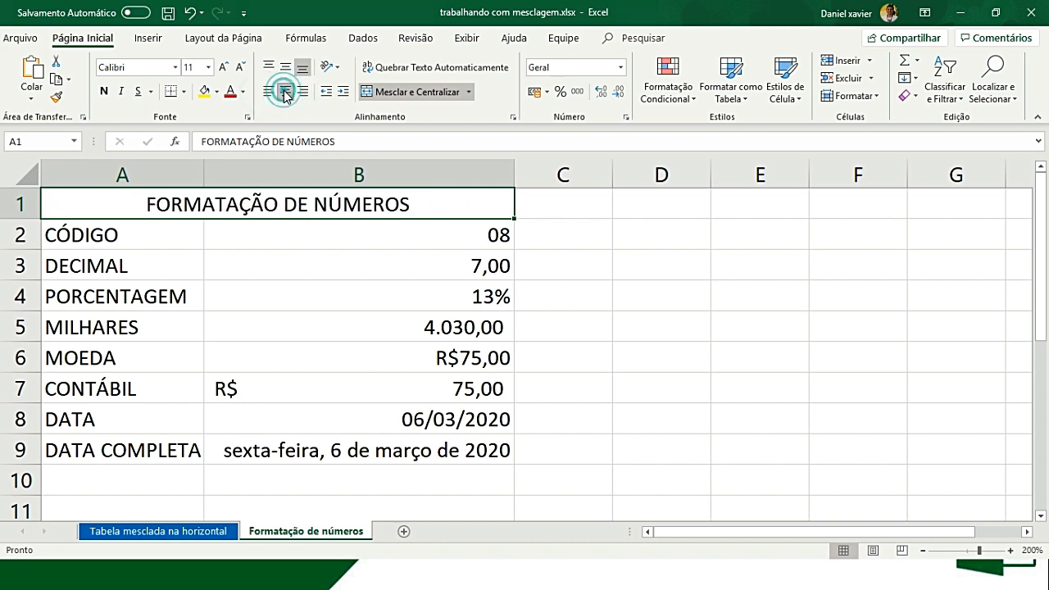
- Make the merged title and the labels in A2:A9 bold
click(104, 92)
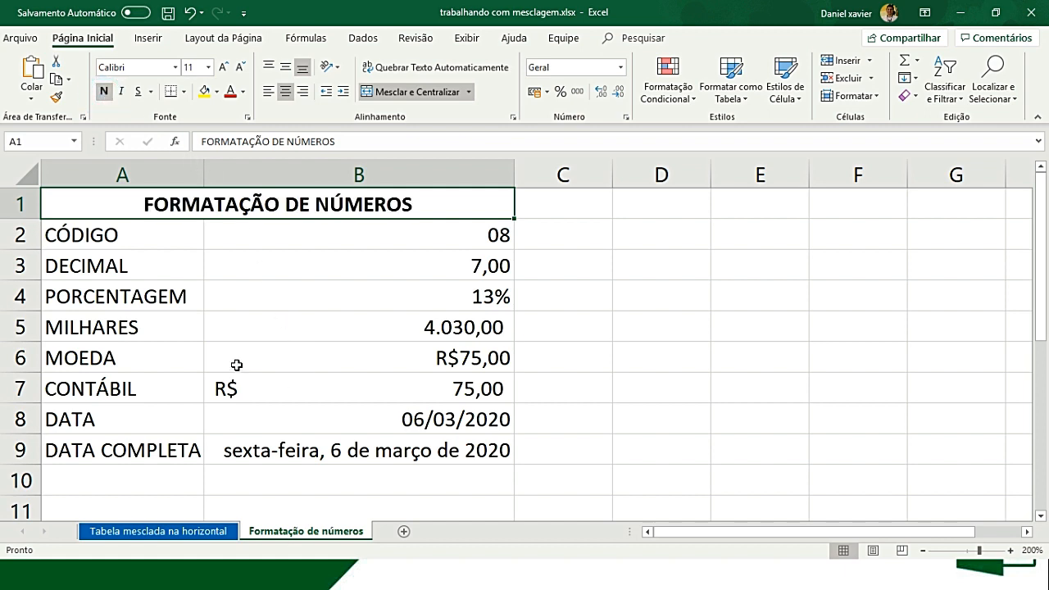
drag(127, 235, 119, 457)
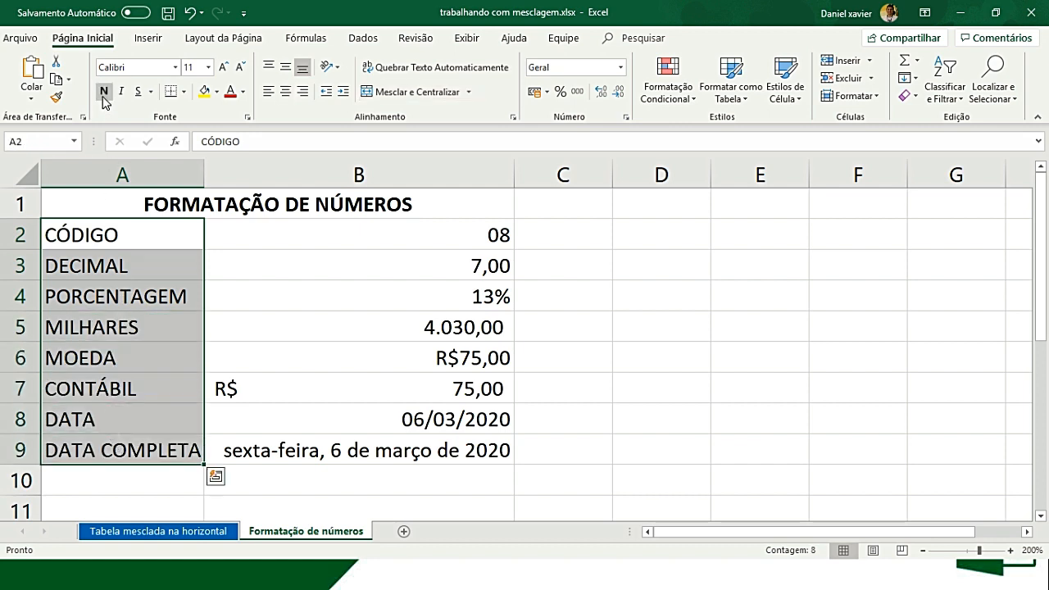
click(104, 92)
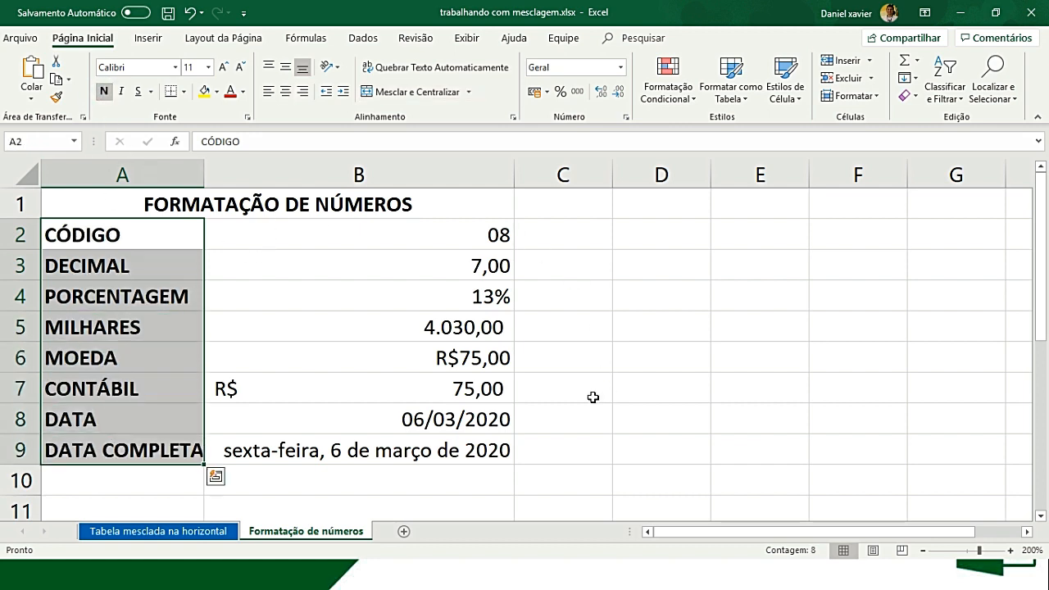
- Set a dark green double-line outline and thin single-line inside borders for the table range A1:B9
drag(256, 200, 284, 438)
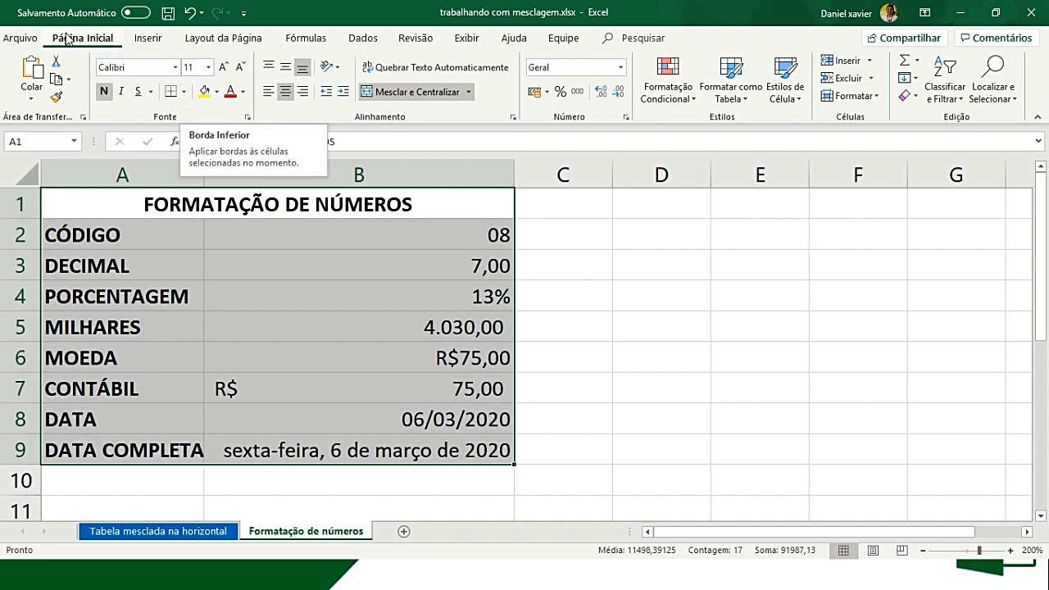
click(184, 92)
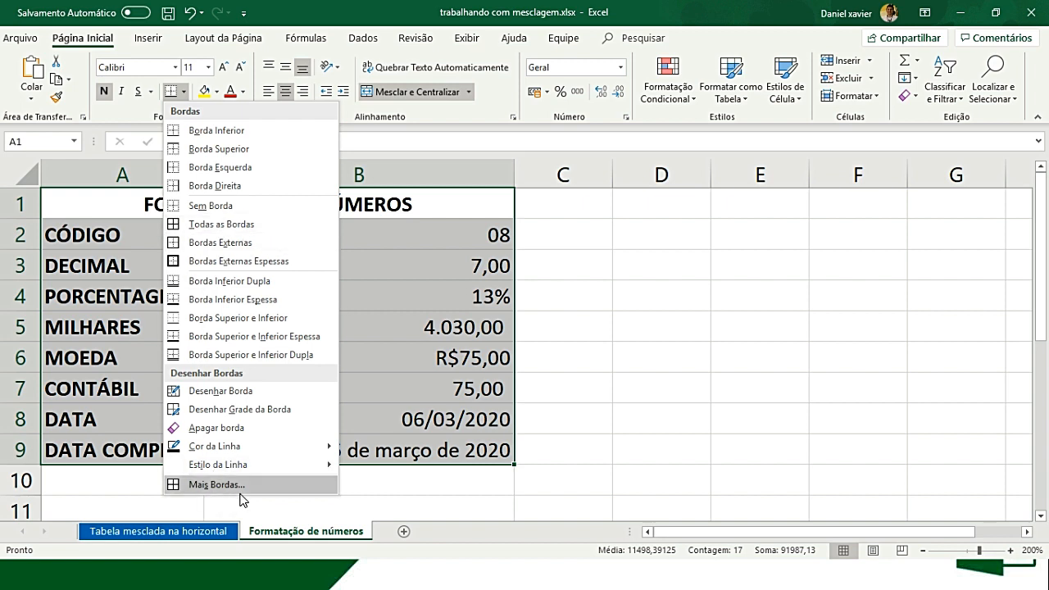
click(214, 484)
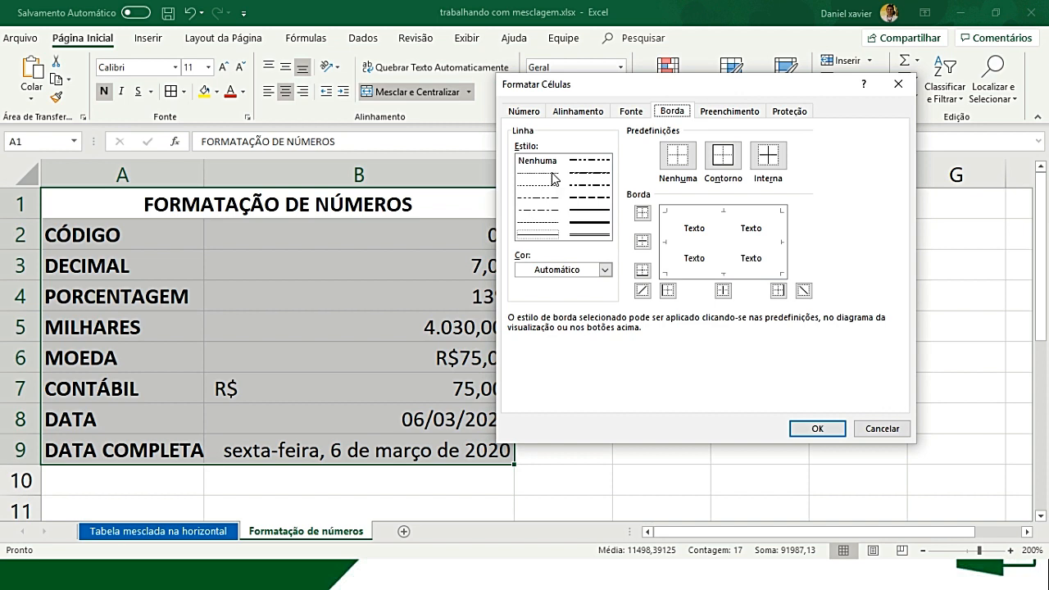
click(582, 237)
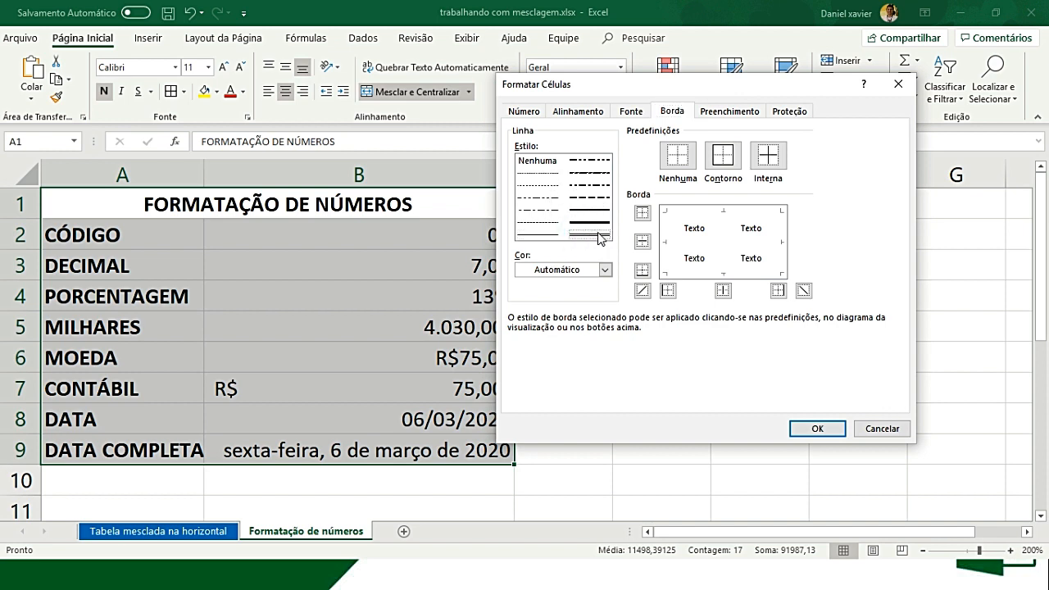
click(605, 271)
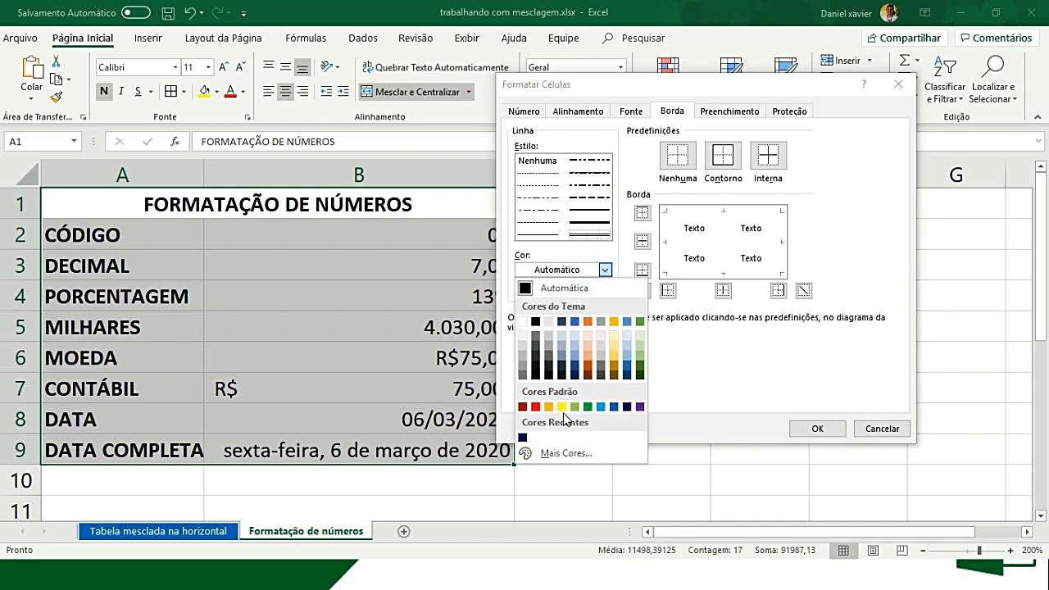
click(640, 364)
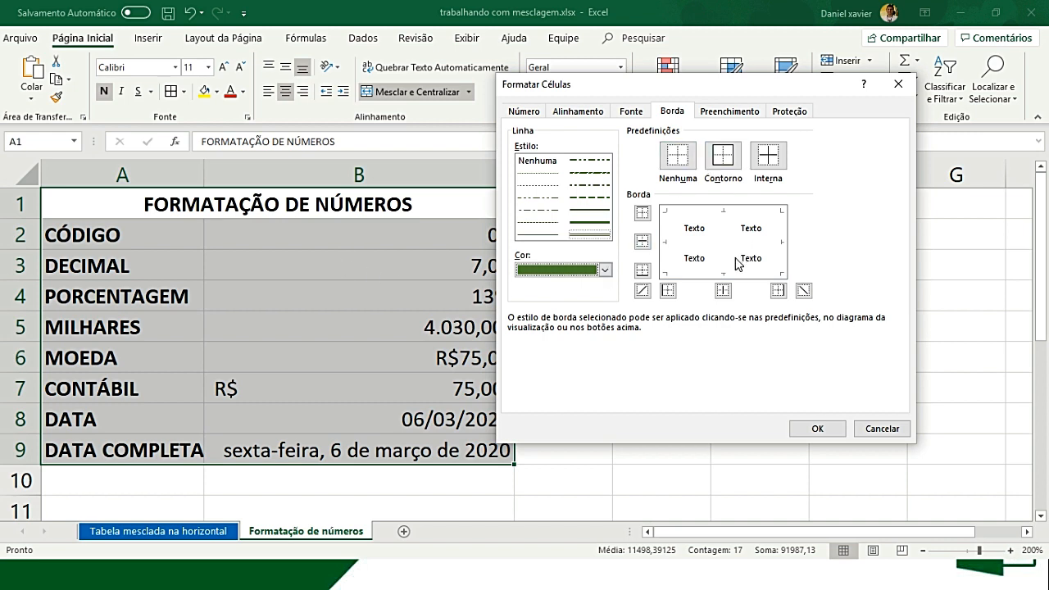
click(727, 162)
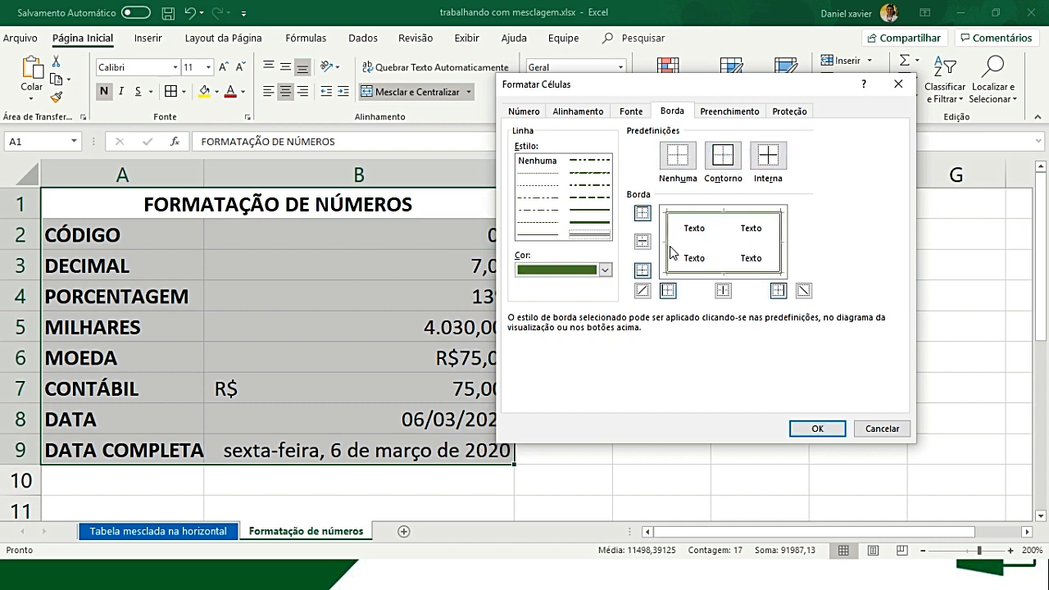
click(536, 235)
click(768, 162)
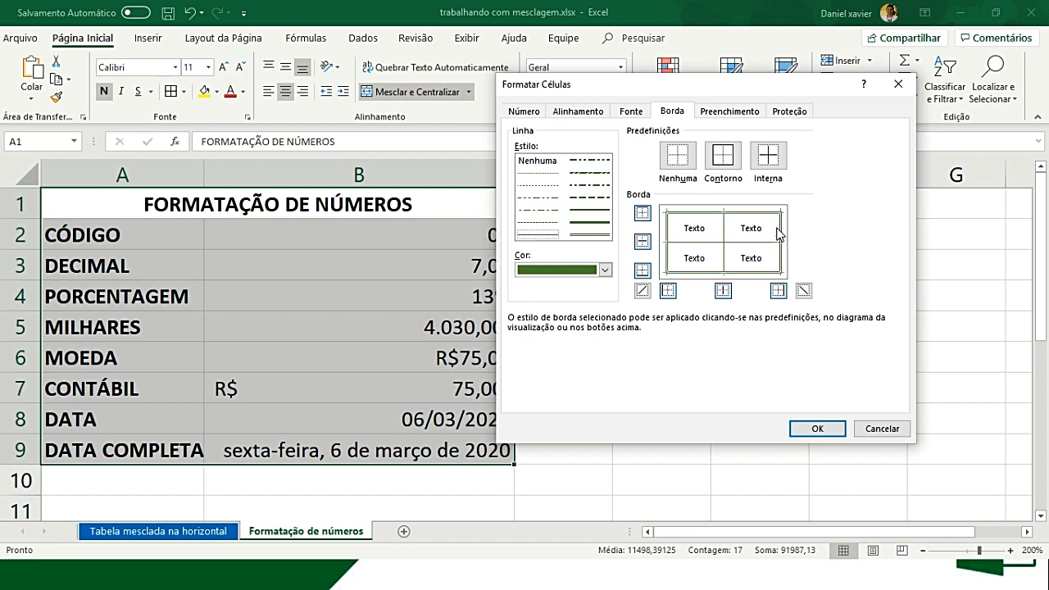
- Try the diagonal borders in both directions on the table cells and clear them again
click(803, 290)
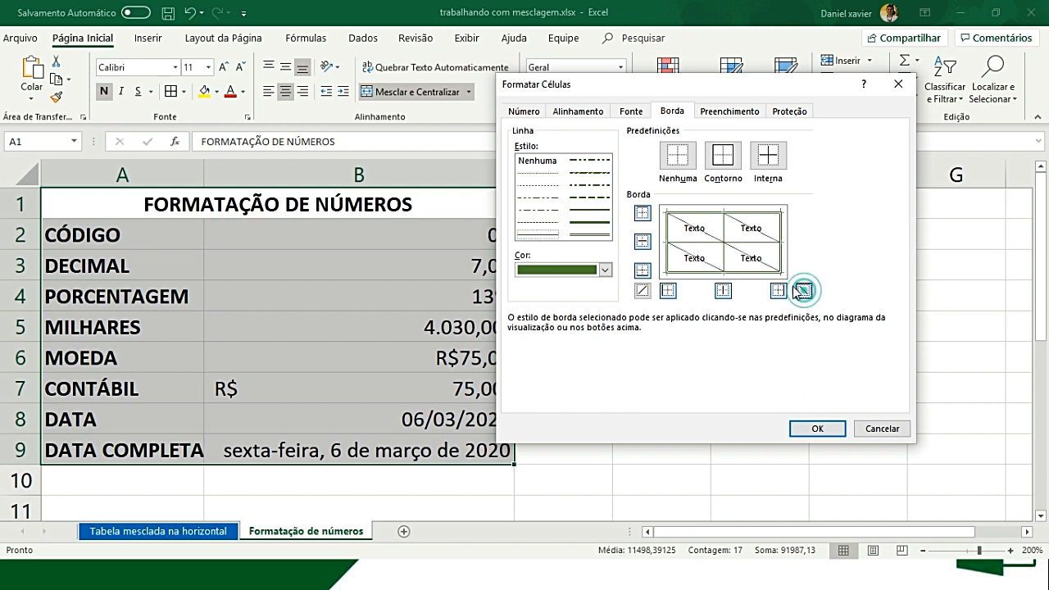
click(642, 291)
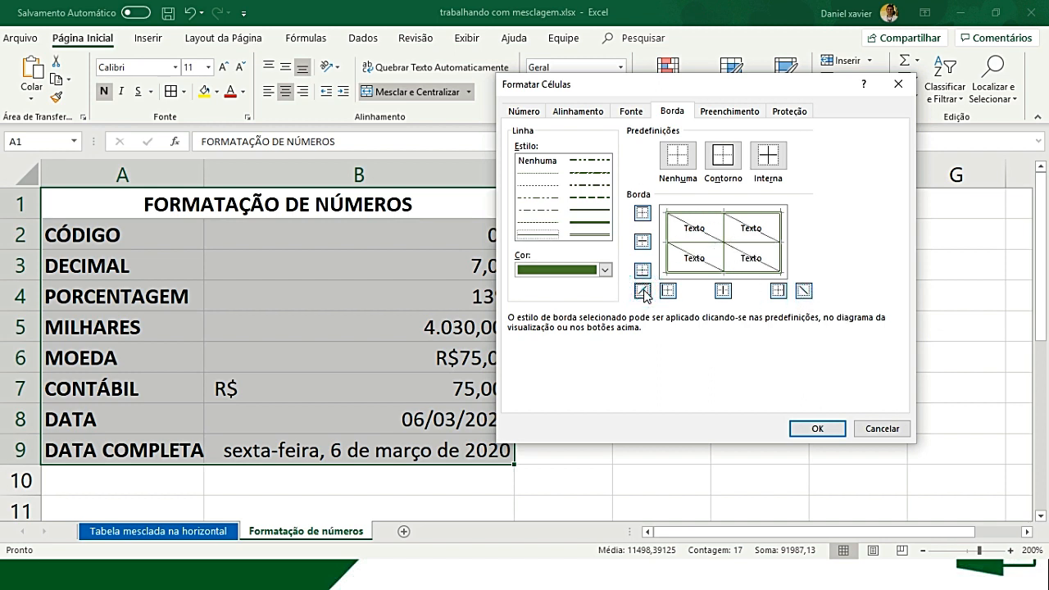
click(806, 292)
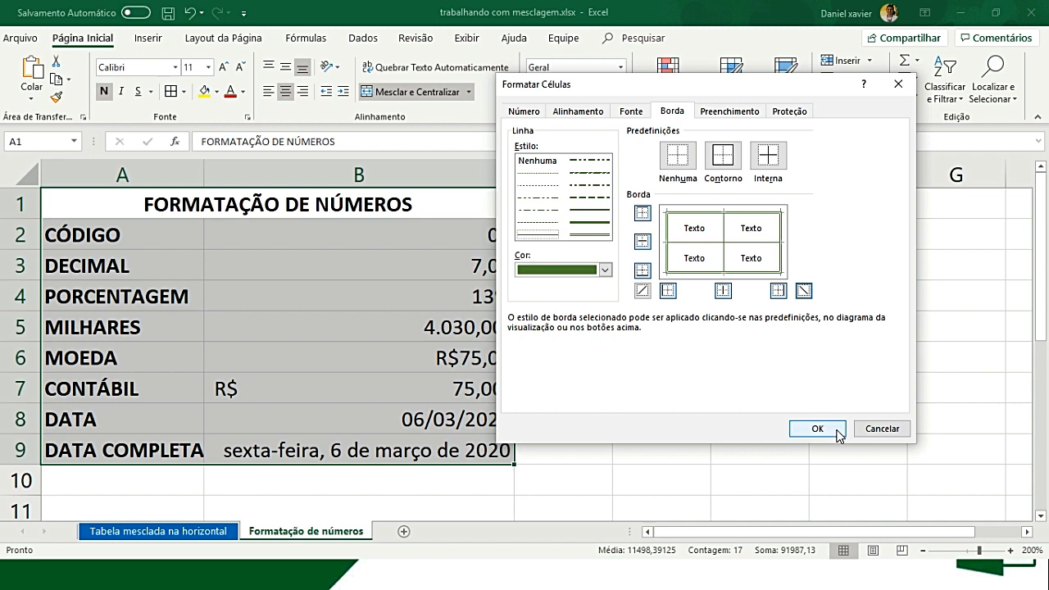
click(803, 292)
click(805, 292)
- Apply the chosen border settings to the table and deselect it
click(815, 430)
click(595, 427)
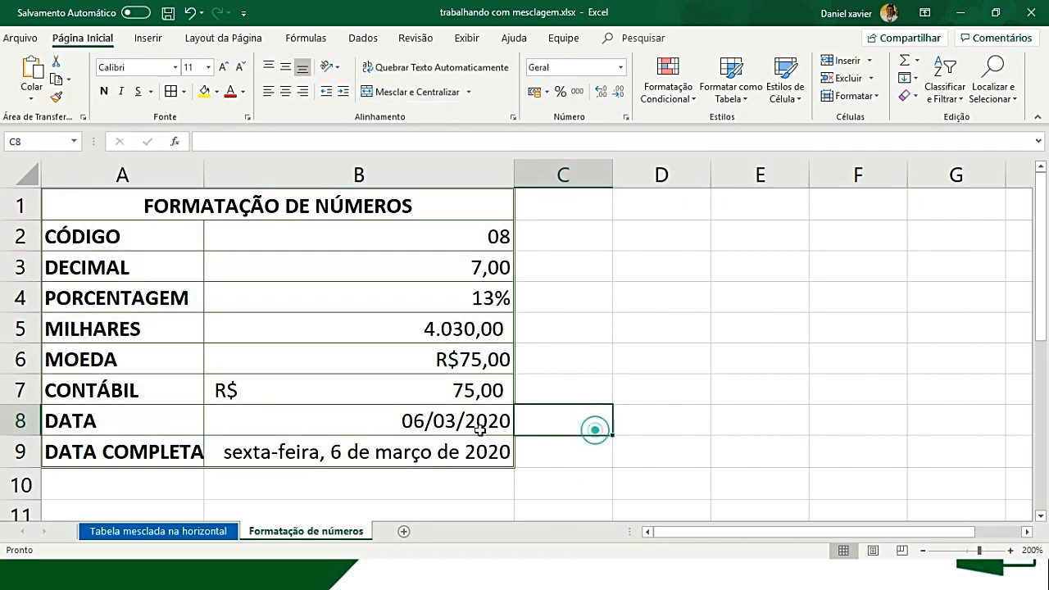
drag(95, 200, 406, 450)
click(417, 375)
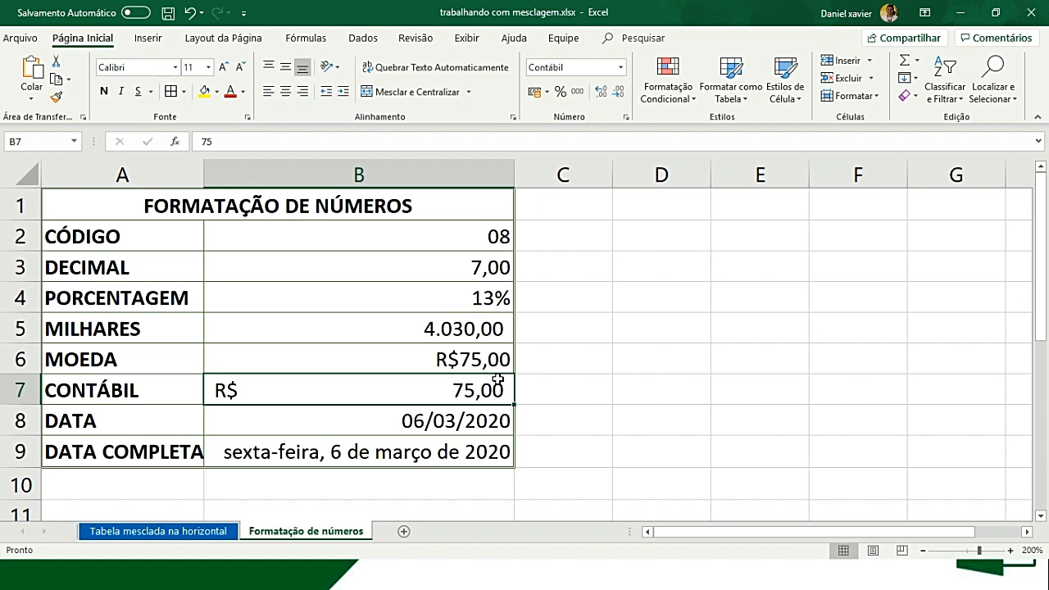
- Check how the bordered table looks in the print preview and return to the worksheet
click(24, 39)
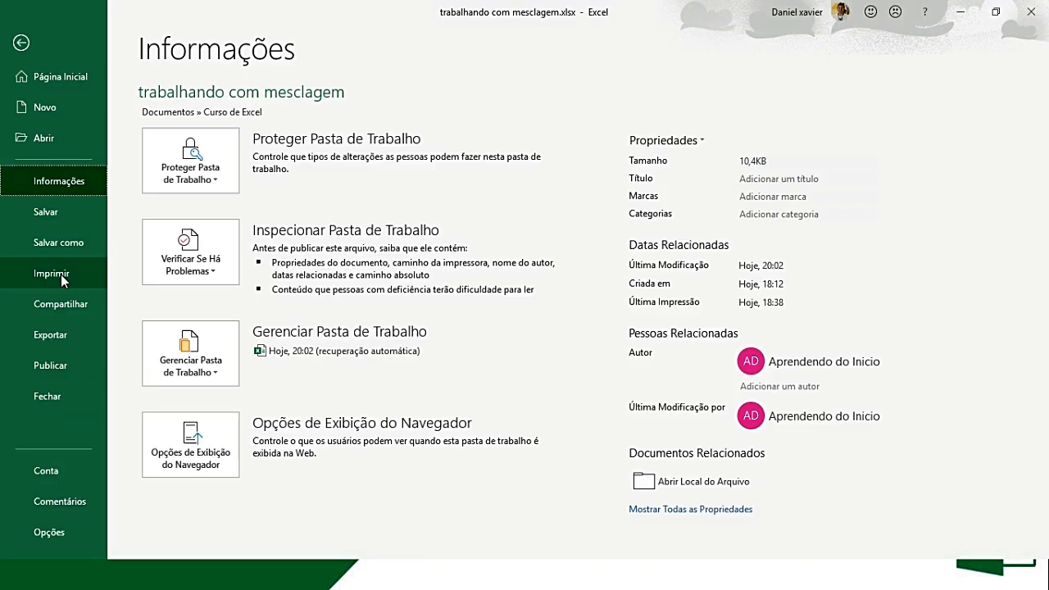
click(51, 273)
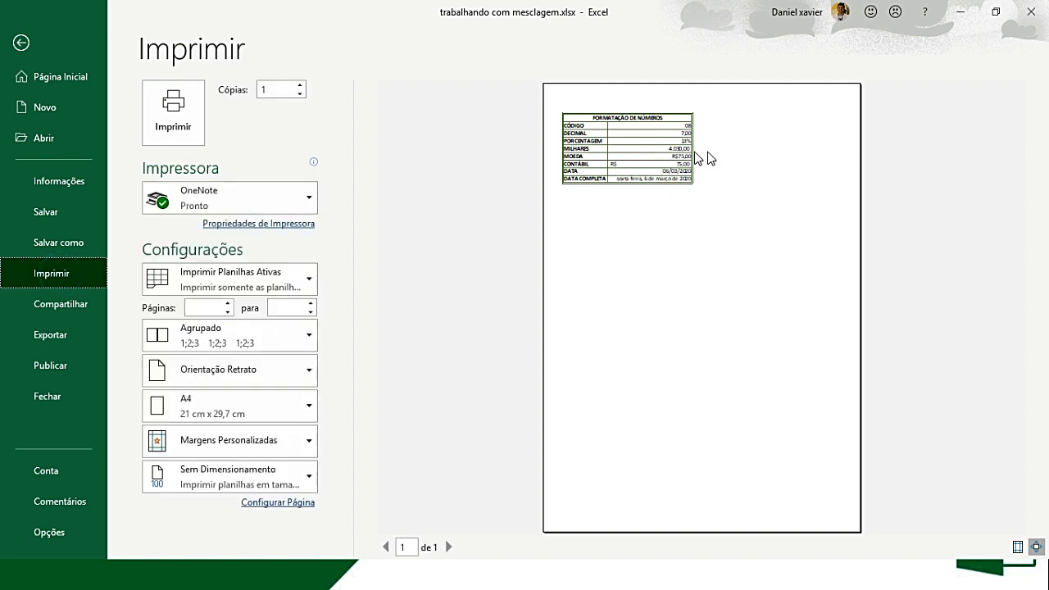
click(685, 272)
key(Escape)
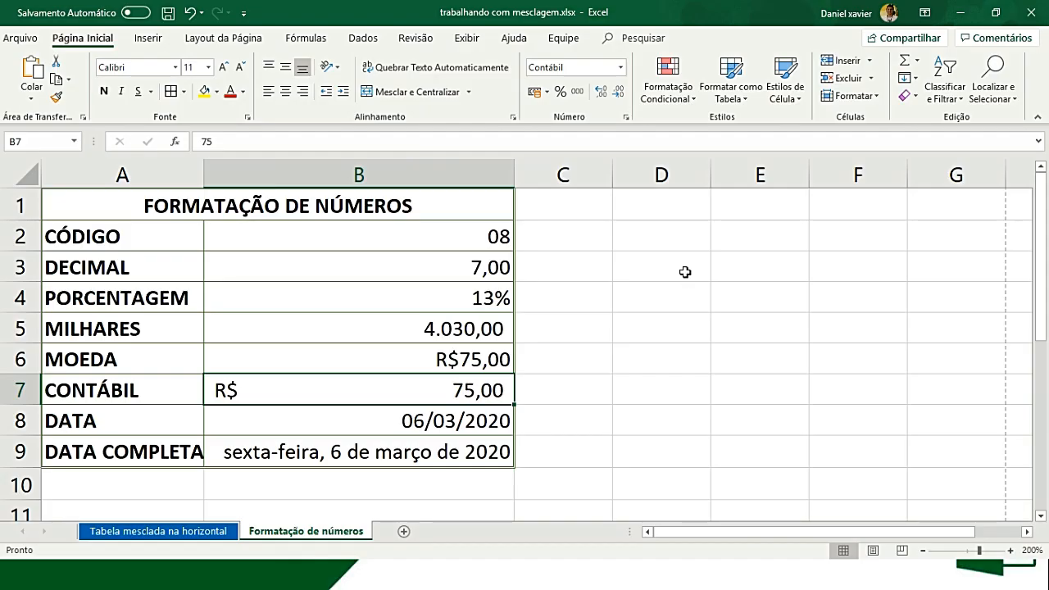
- Set the font size of the whole table A1:B9 to 26
drag(123, 196, 193, 449)
click(188, 67)
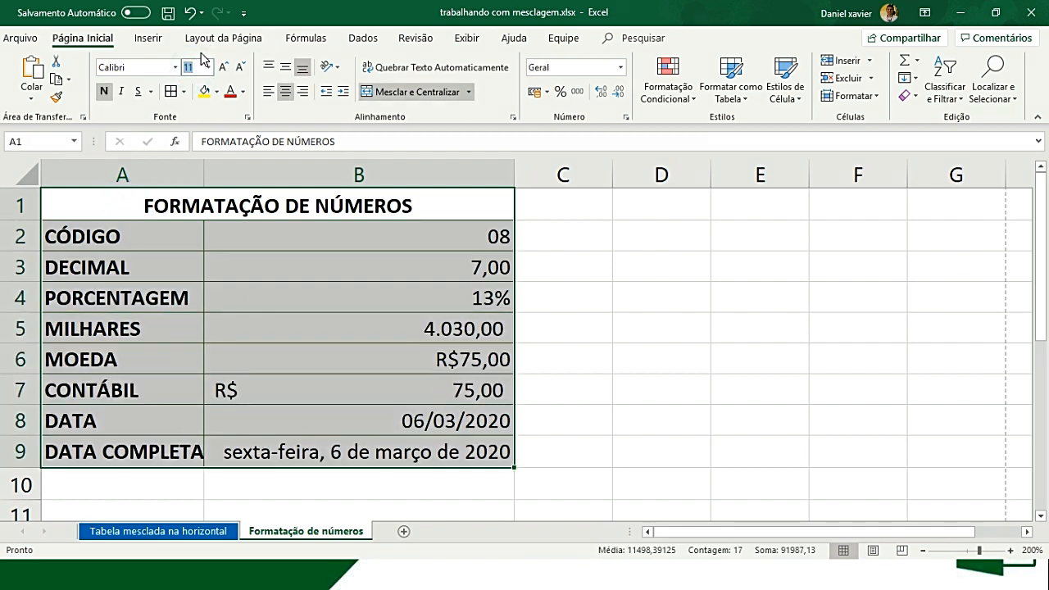
click(209, 67)
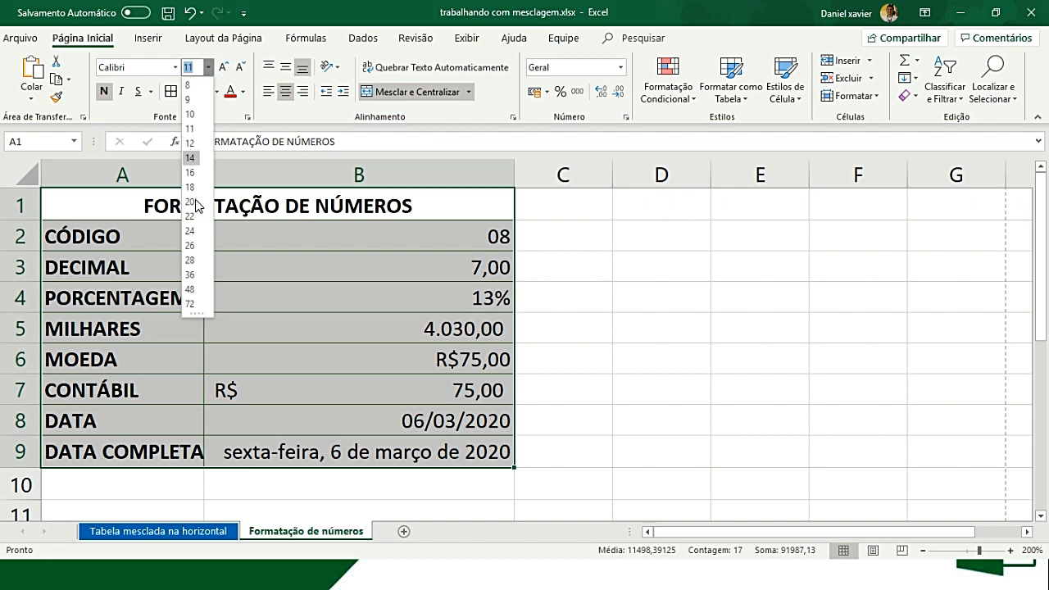
click(192, 245)
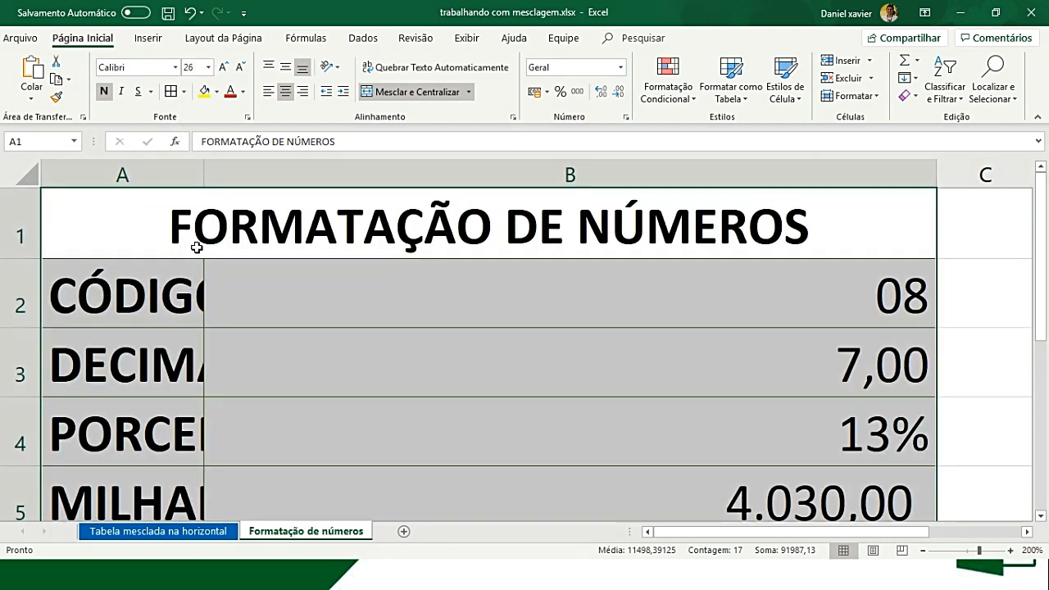
click(200, 362)
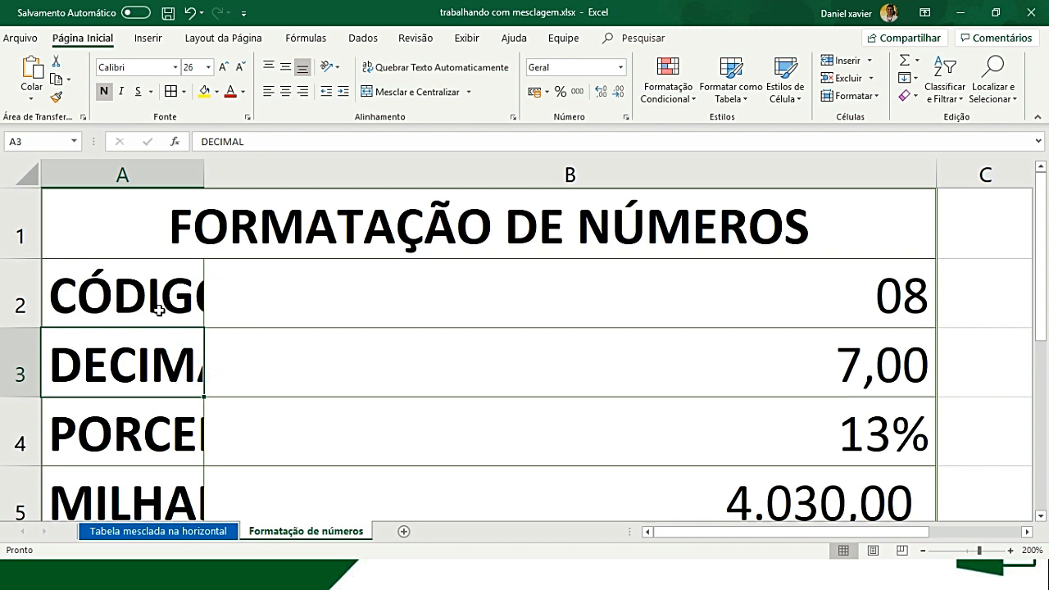
scroll(90, 279, down, 1)
scroll(115, 271, up, 1)
- Autofit the widths of columns A and B to the contents of the rows below the title
click(112, 279)
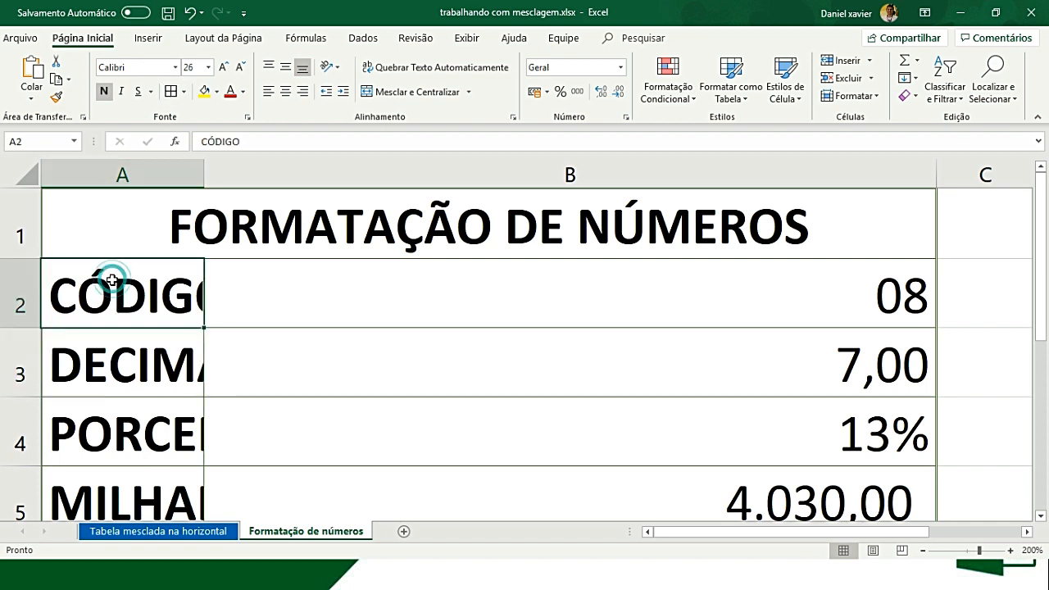
drag(146, 304, 312, 426)
scroll(319, 313, up, 2)
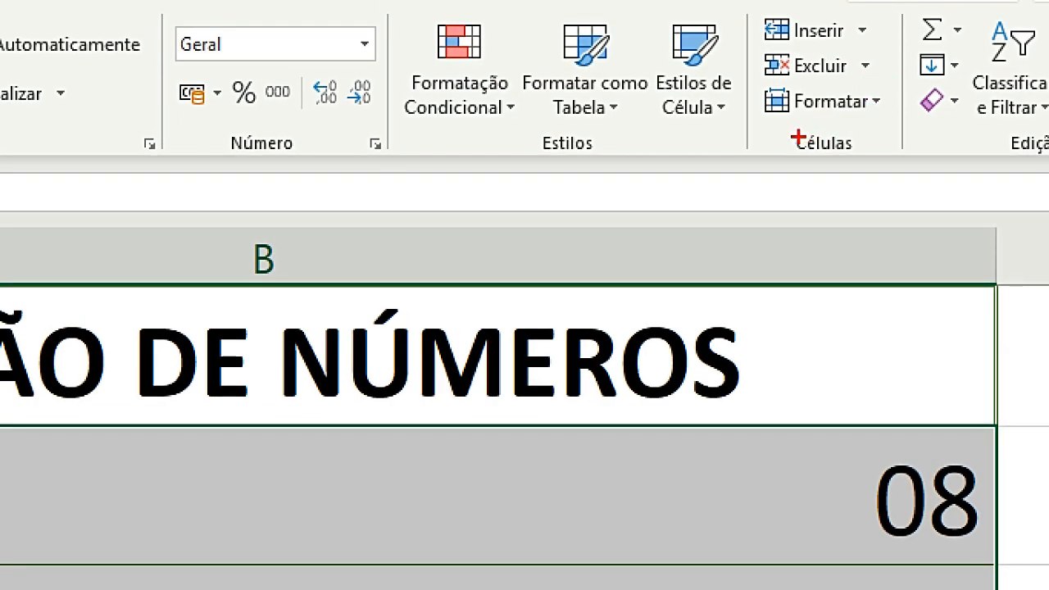
drag(780, 117, 852, 117)
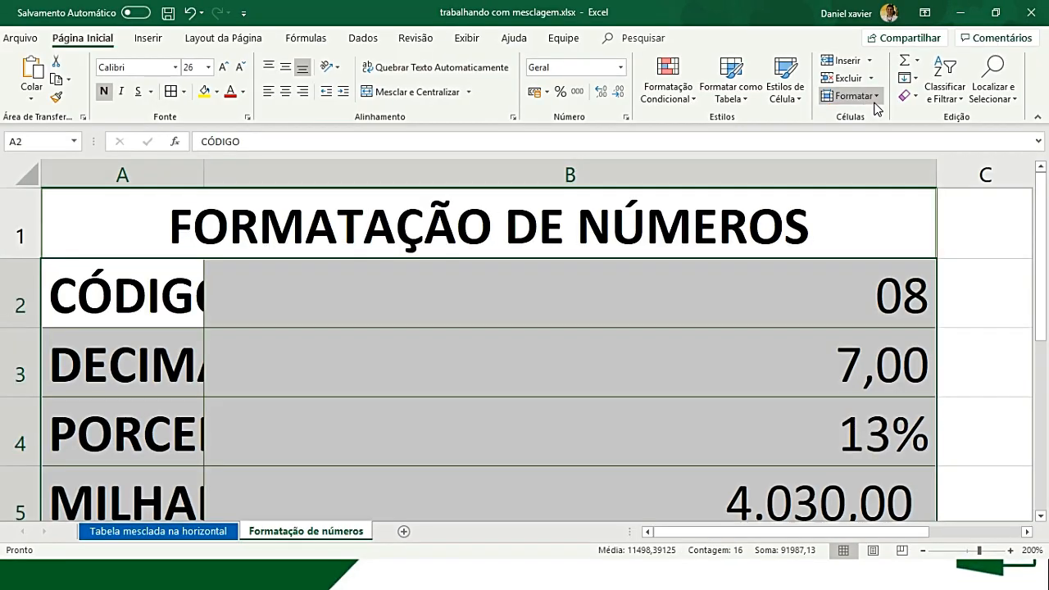
click(874, 99)
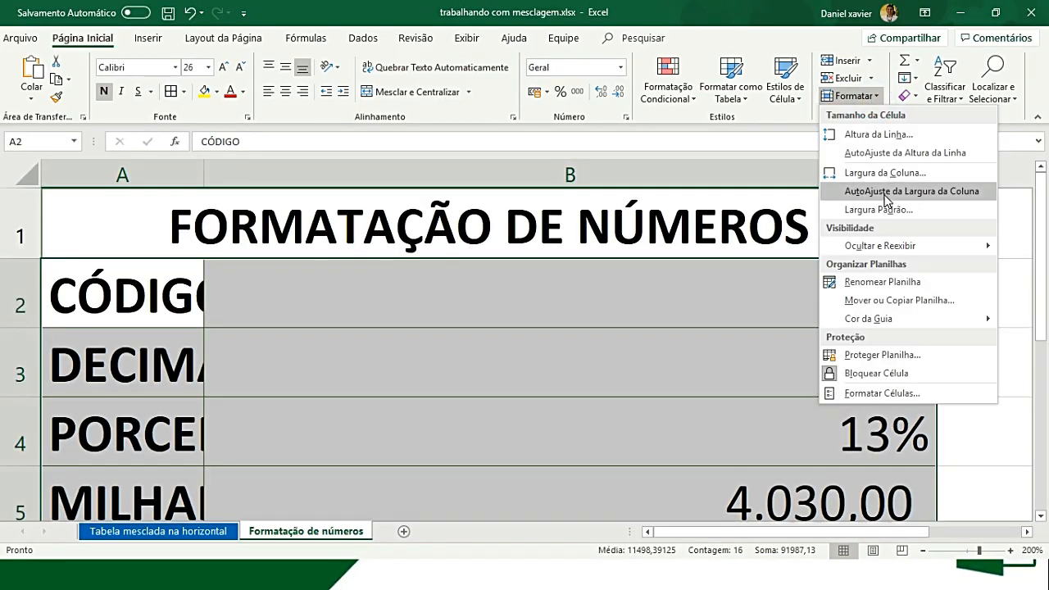
click(887, 197)
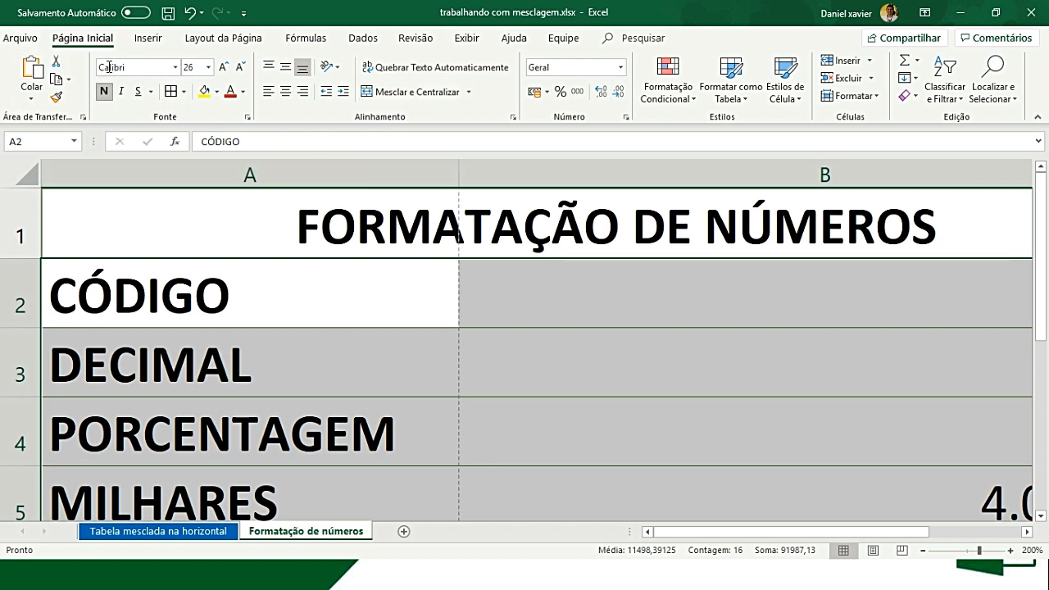
- Check the enlarged table in the print preview and set the page orientation to Paisagem
key(ctrl+p)
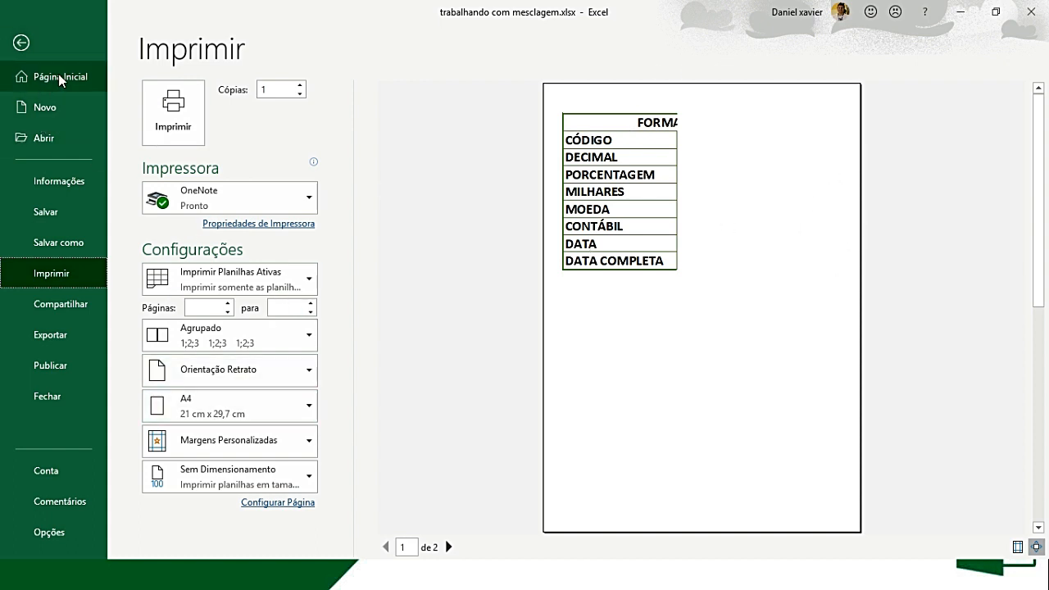
click(22, 43)
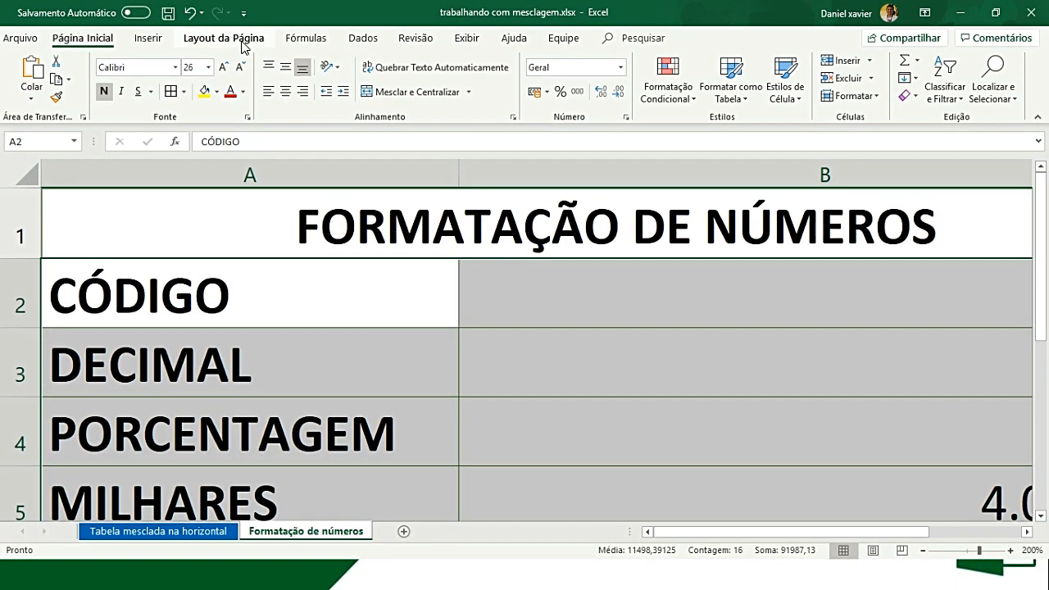
click(265, 48)
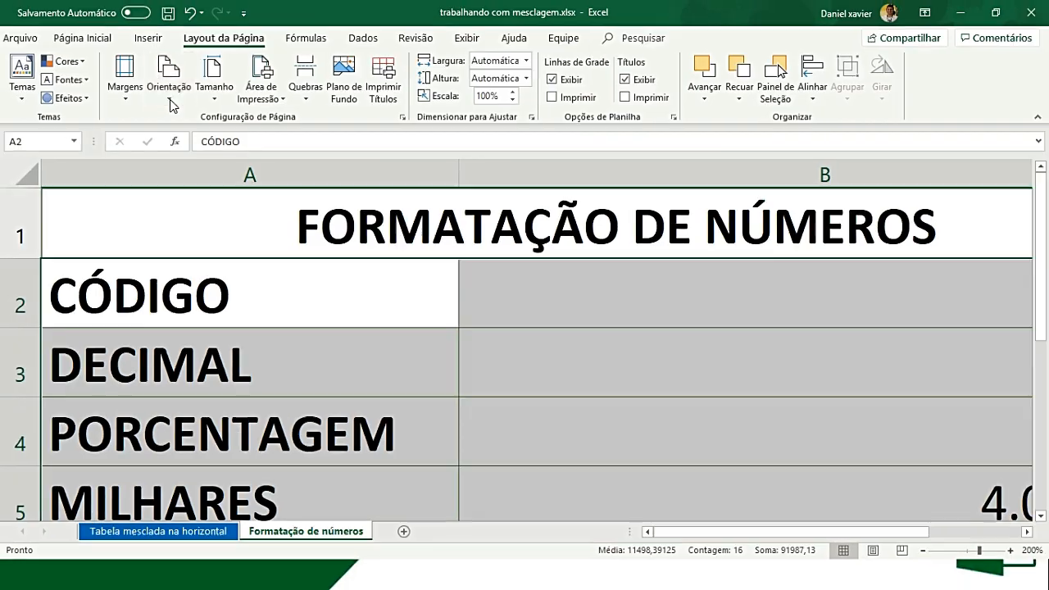
click(175, 90)
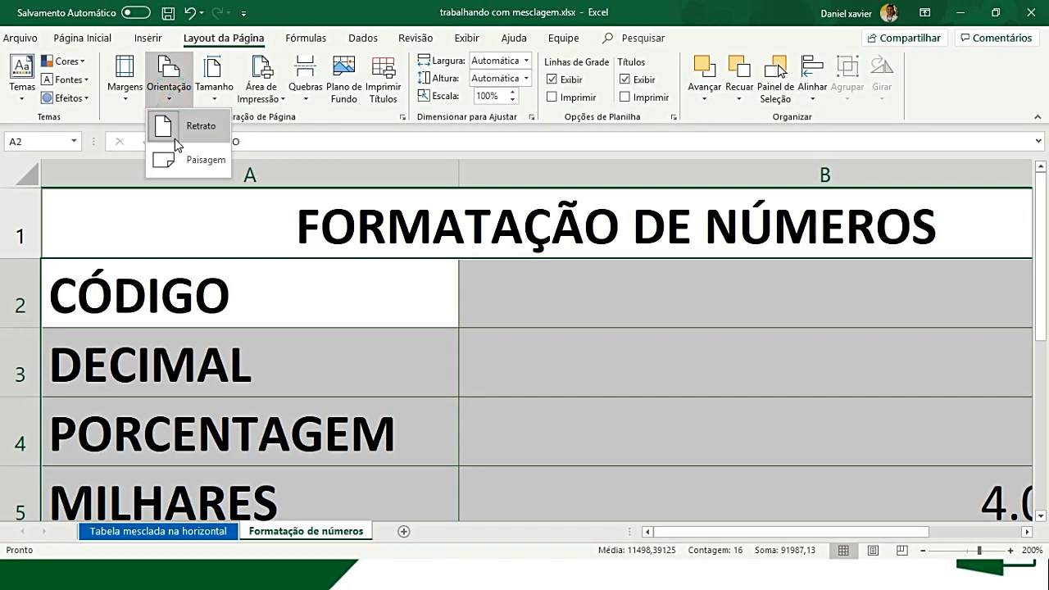
click(187, 159)
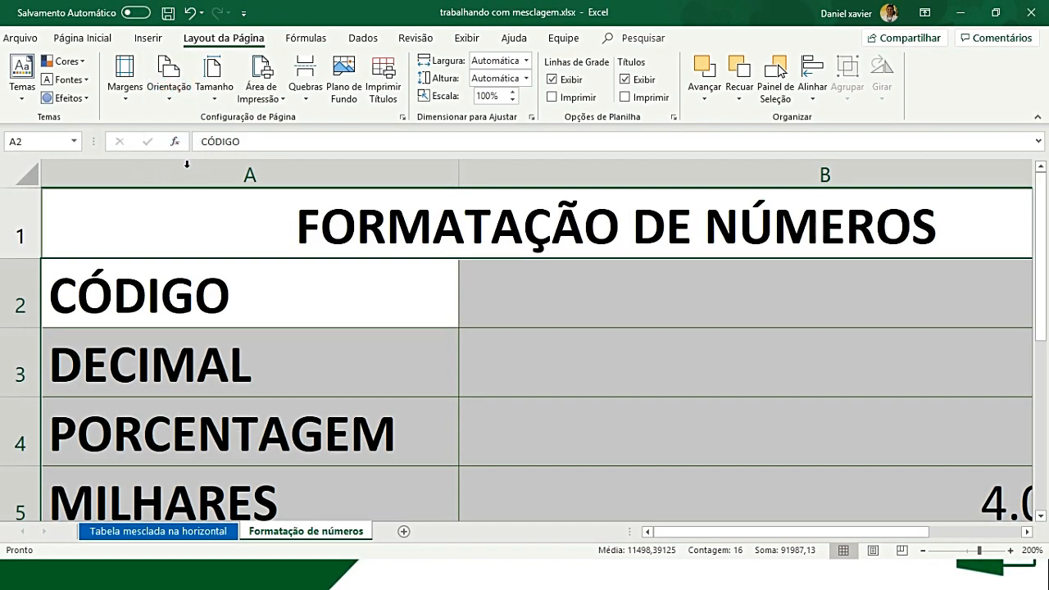
- Check the table on the landscape page in the print preview and return to the worksheet
click(35, 43)
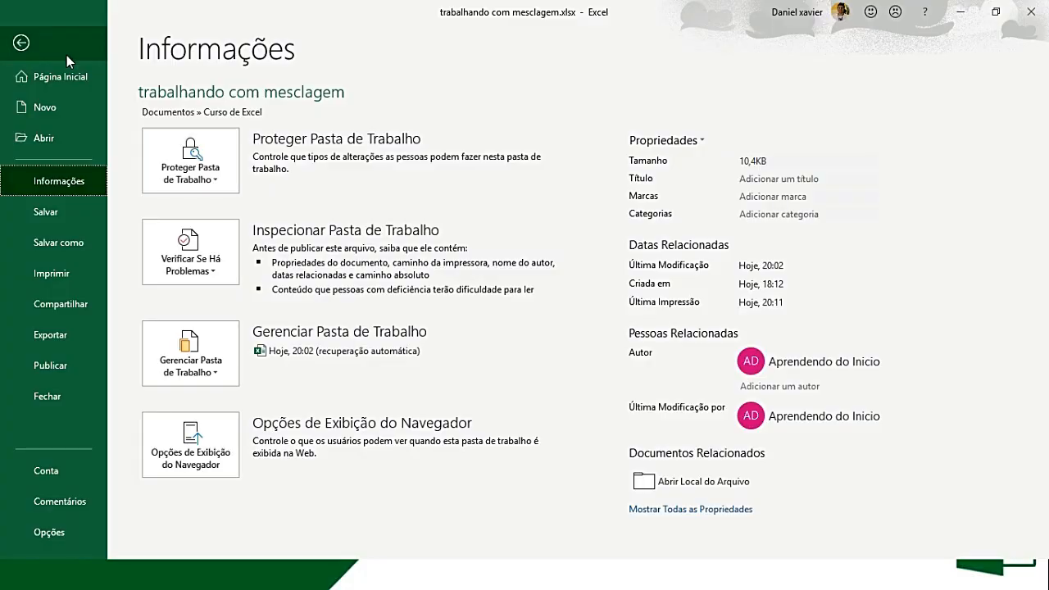
click(77, 277)
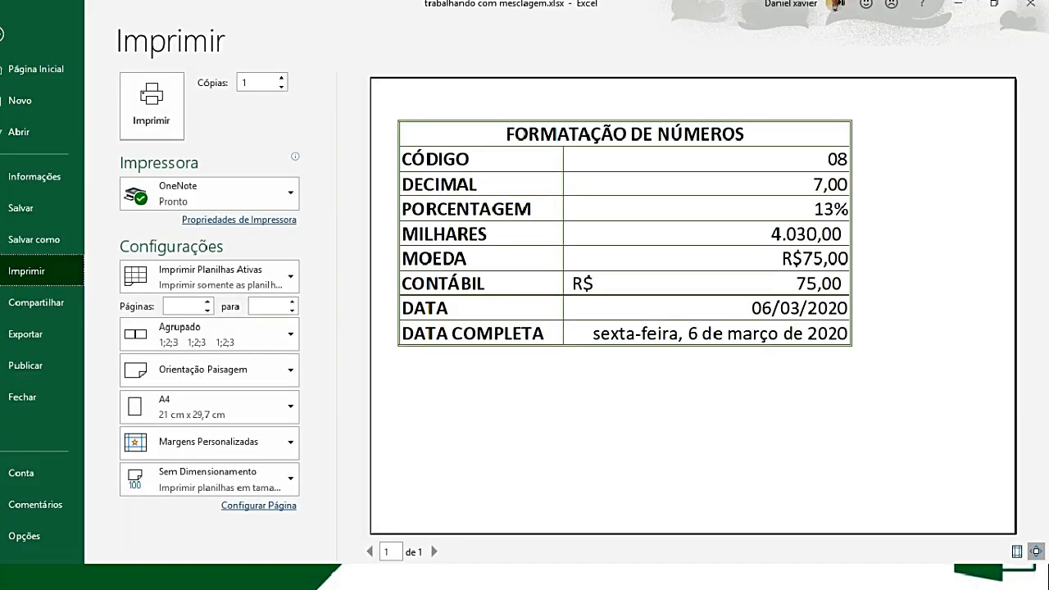
key(Escape)
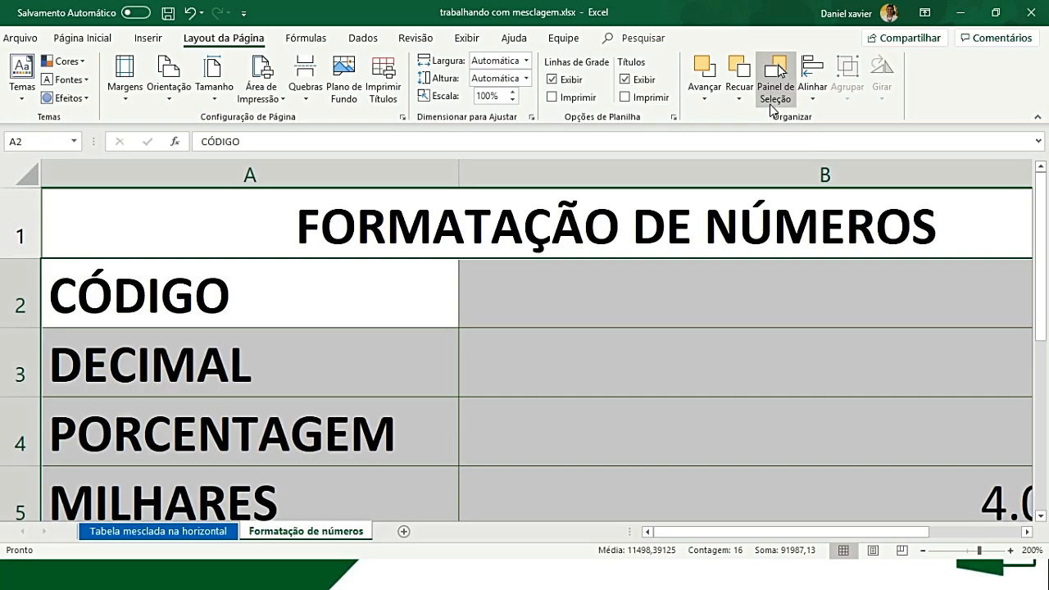
scroll(705, 344, down, 1)
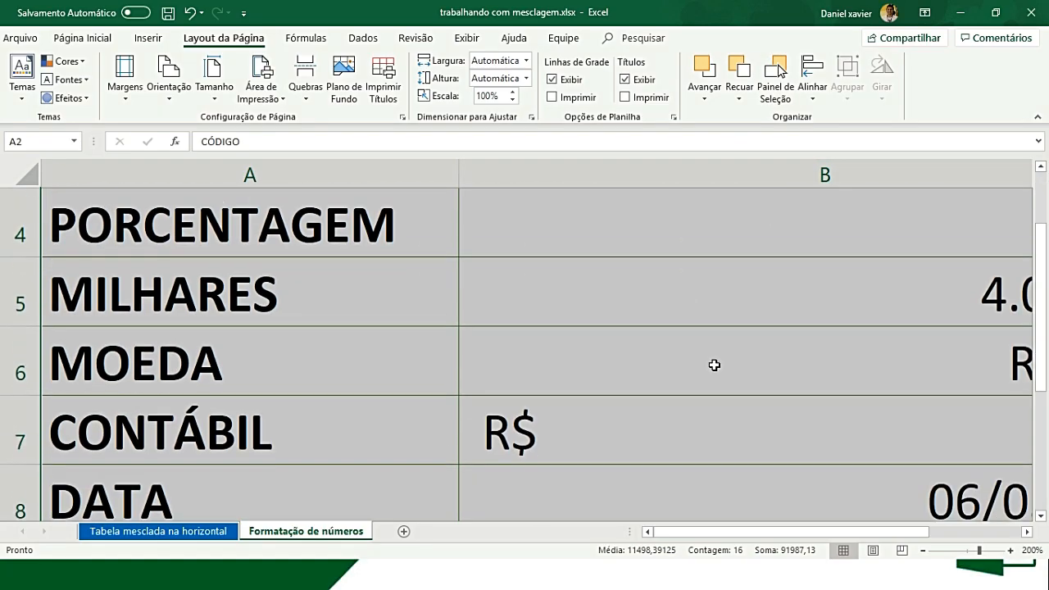
scroll(639, 360, down, 3)
scroll(382, 492, up, 3)
key(ctrl+q)
key(ctrl+1)
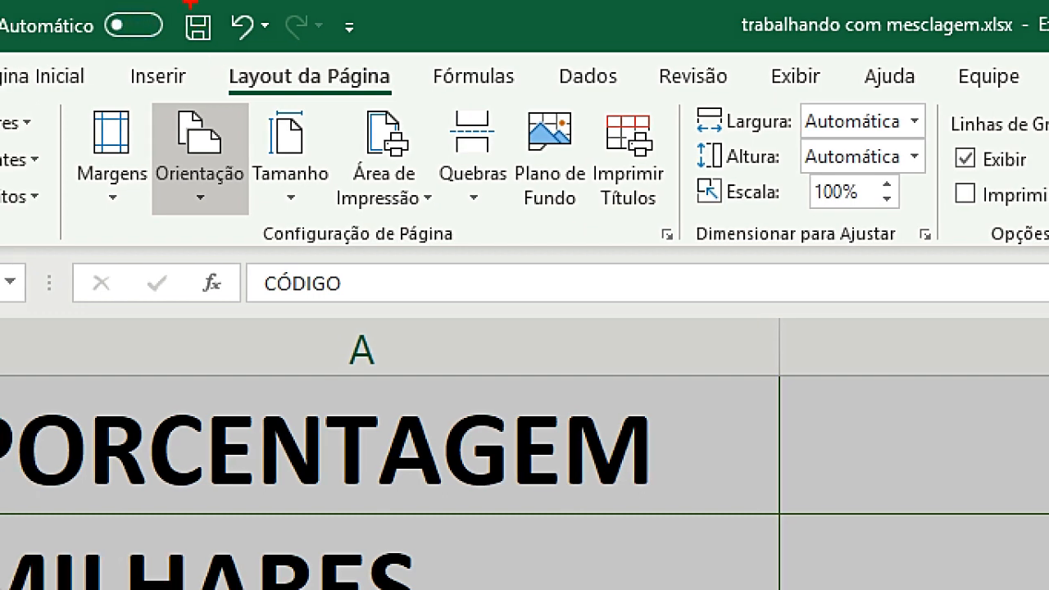
- Look through the Quick Access Toolbar customization options and close the list without changing any of them
drag(174, 18, 226, 57)
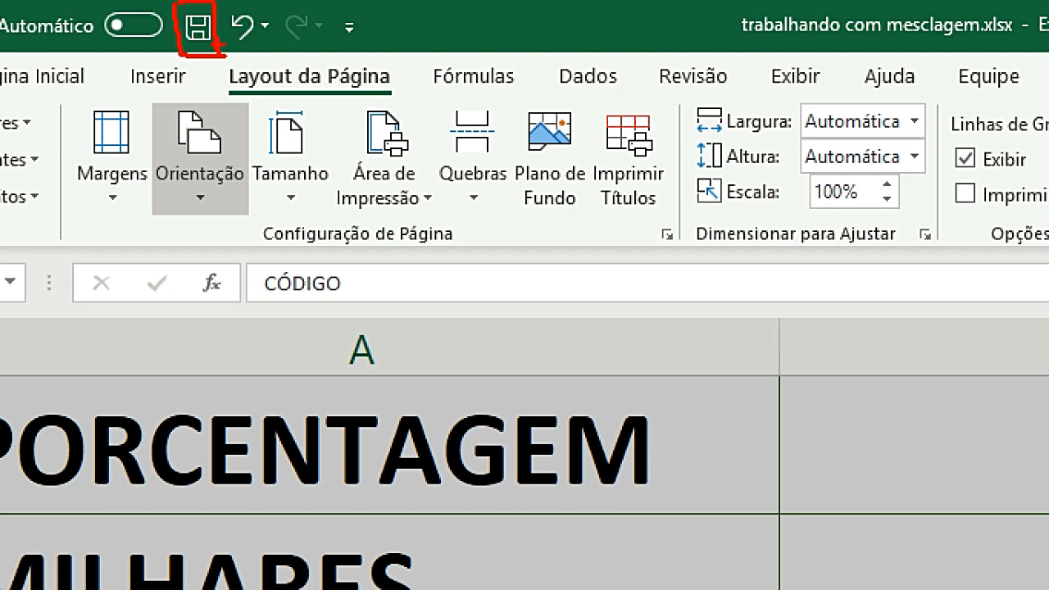
drag(332, 6, 341, 54)
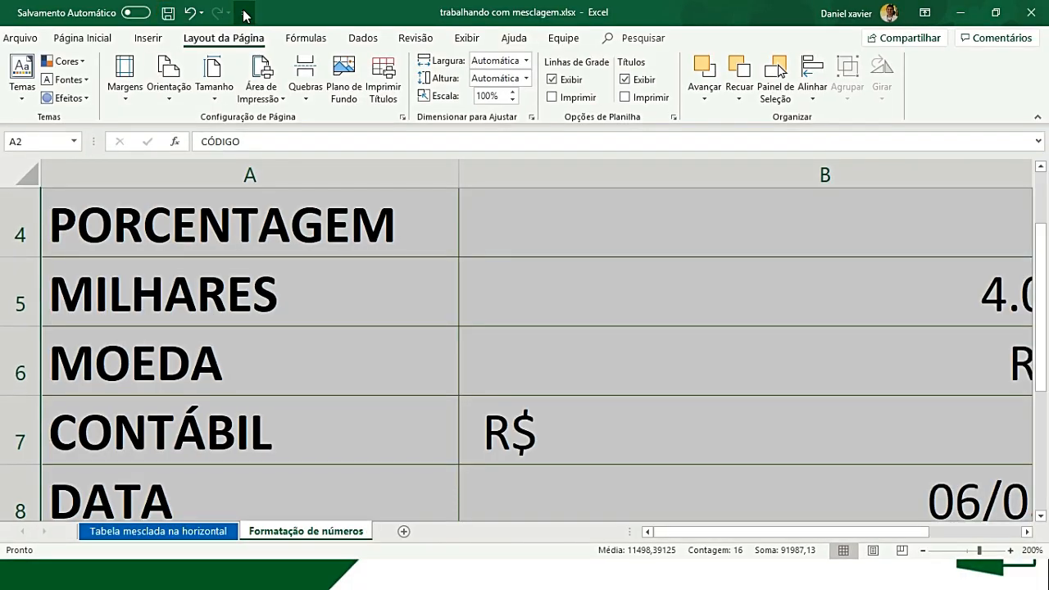
click(348, 27)
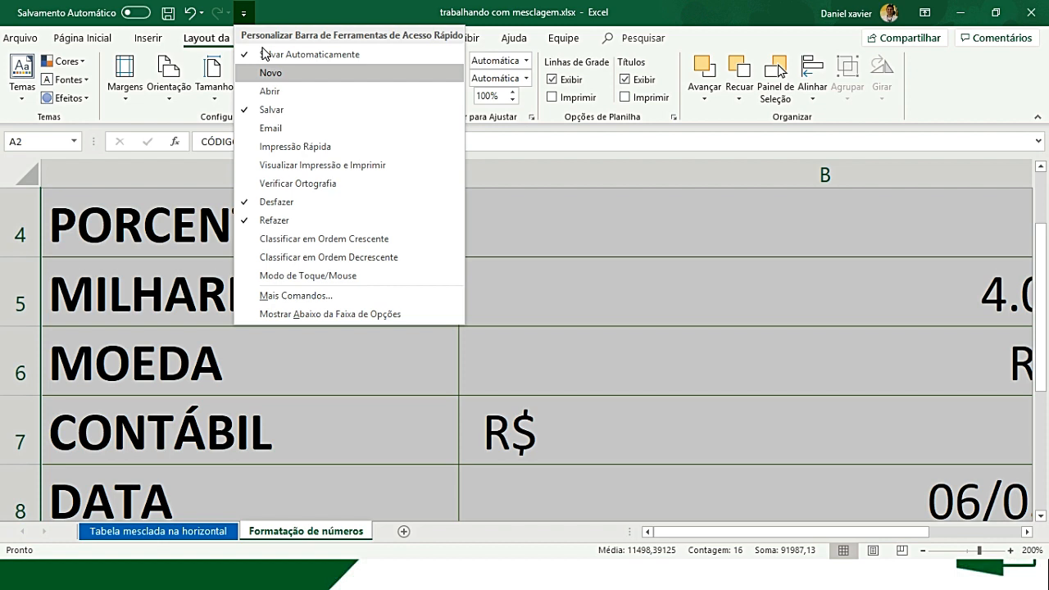
click(243, 14)
click(243, 15)
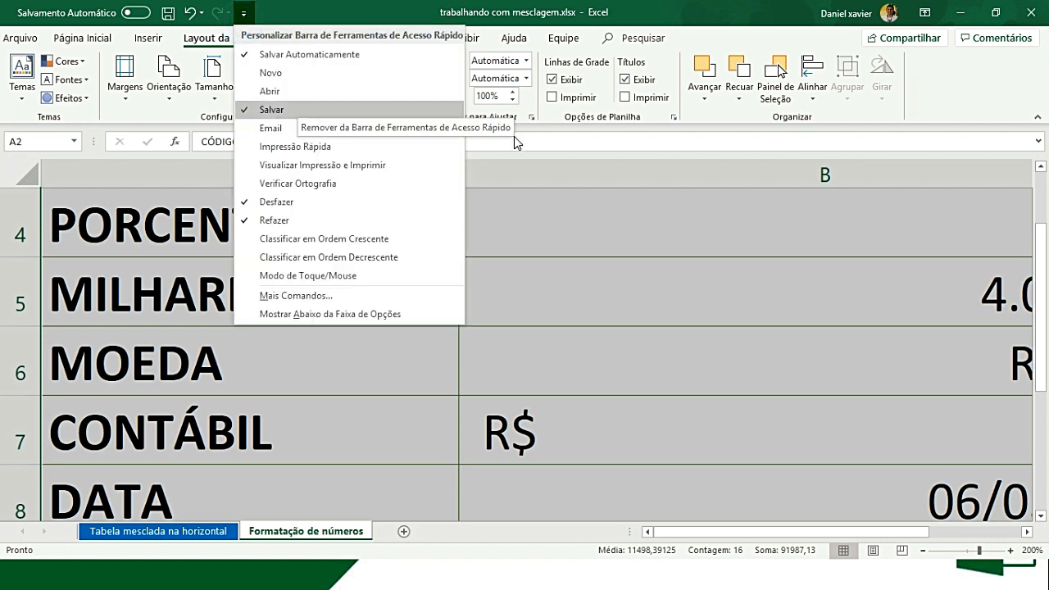
click(563, 202)
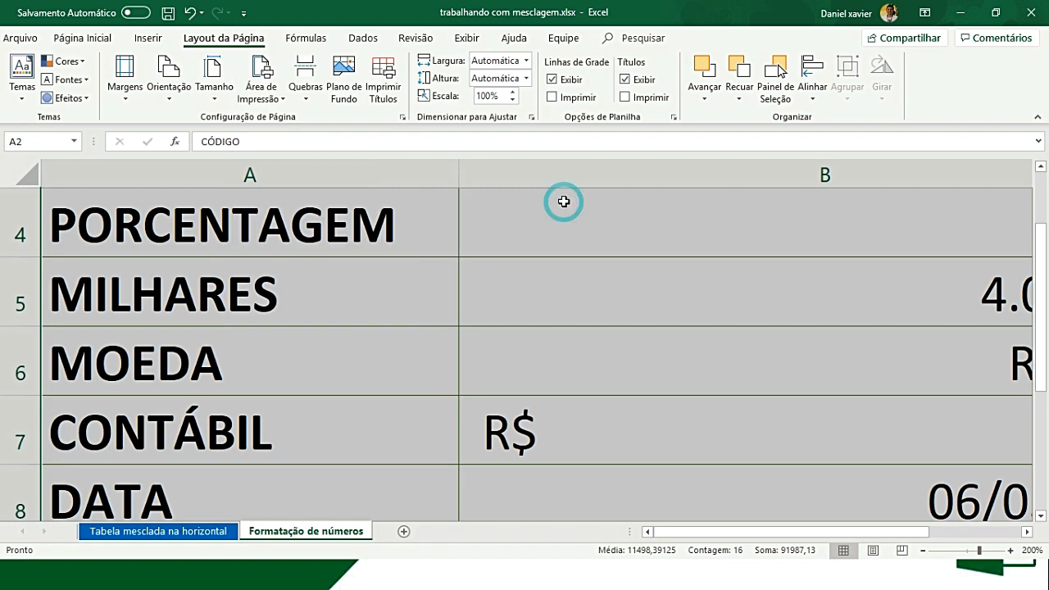
- Collapse the ribbon to show only its tab names and restore it with the Página Inicial commands displayed
click(104, 45)
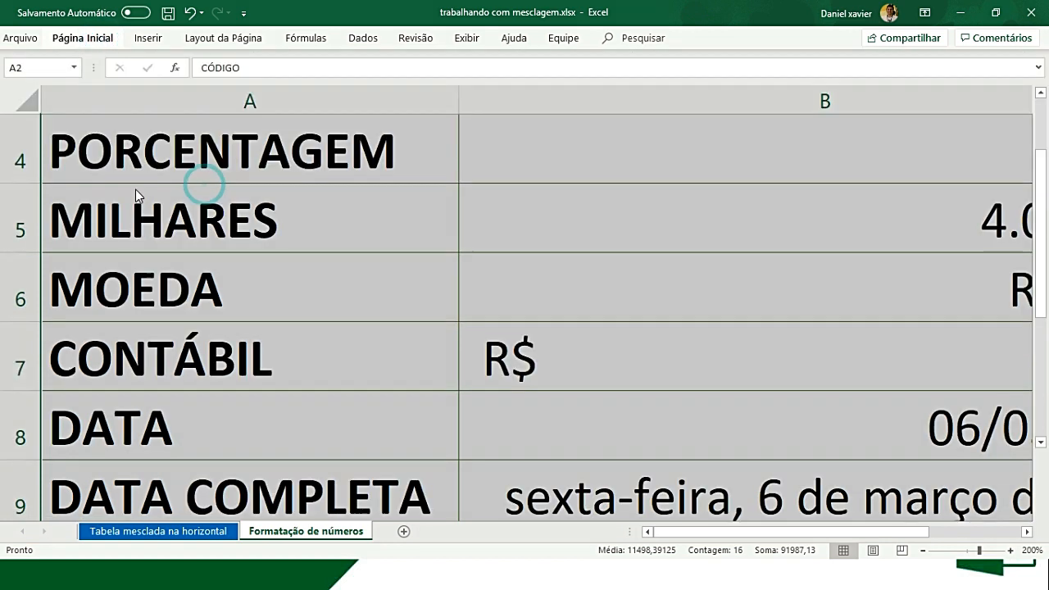
double_click(96, 43)
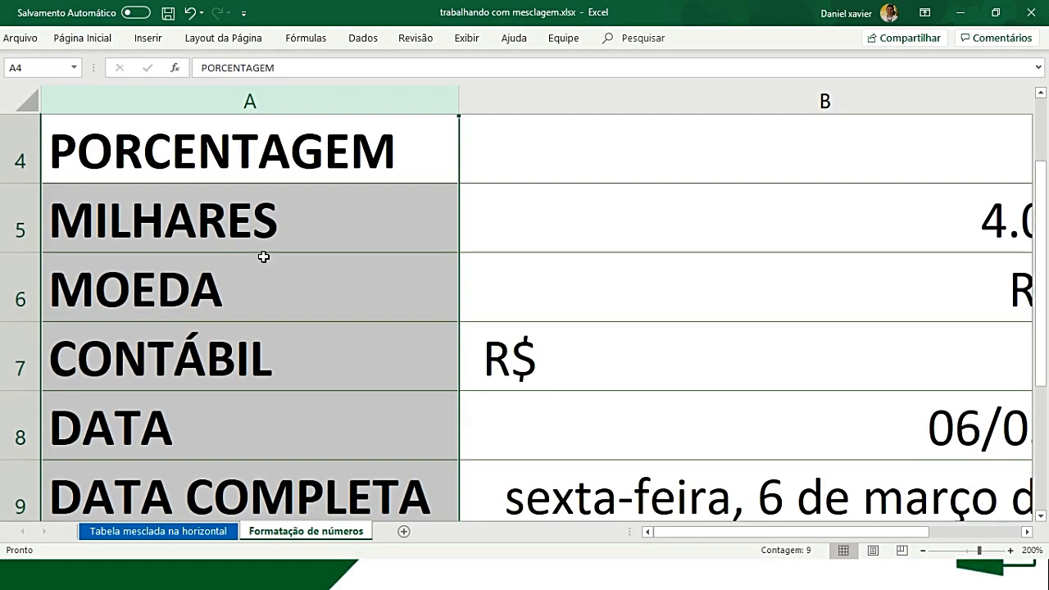
click(659, 392)
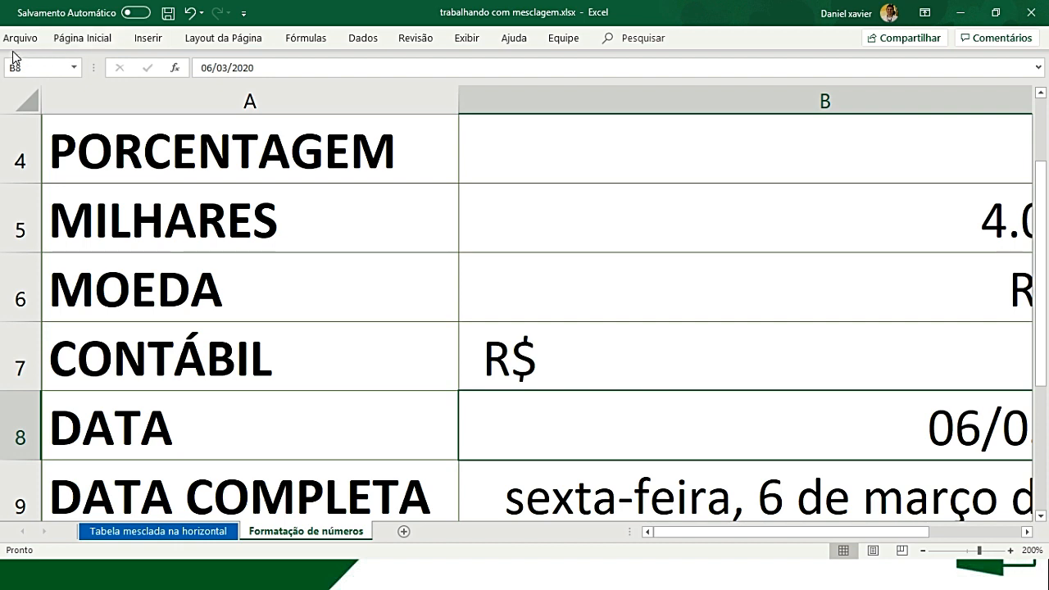
click(83, 43)
double_click(83, 42)
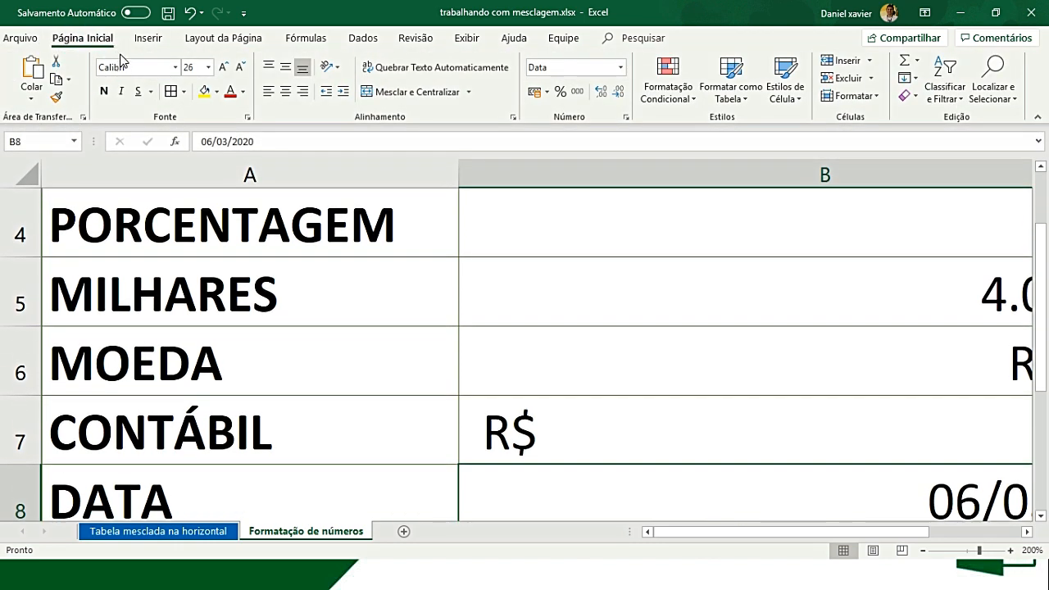
- Show the Layout da Página commands, collapse the ribbon and expand it again
click(229, 42)
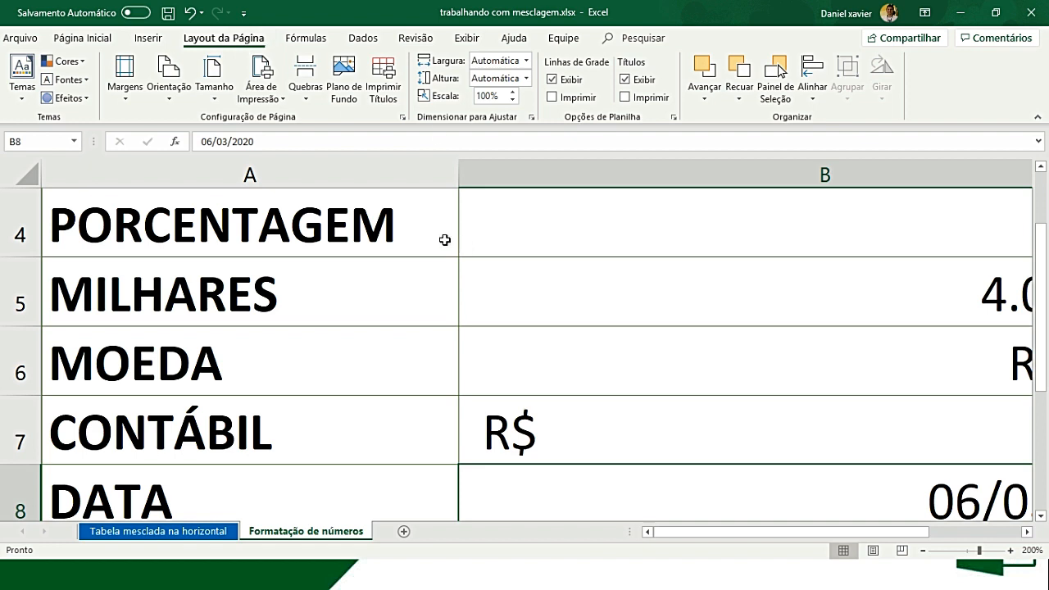
click(225, 39)
click(227, 41)
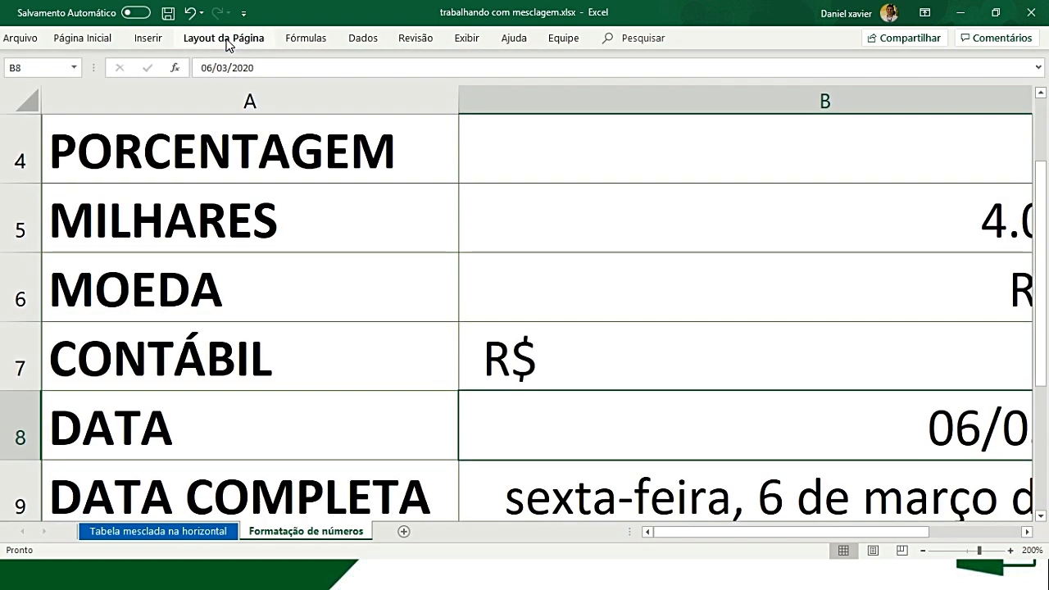
click(227, 41)
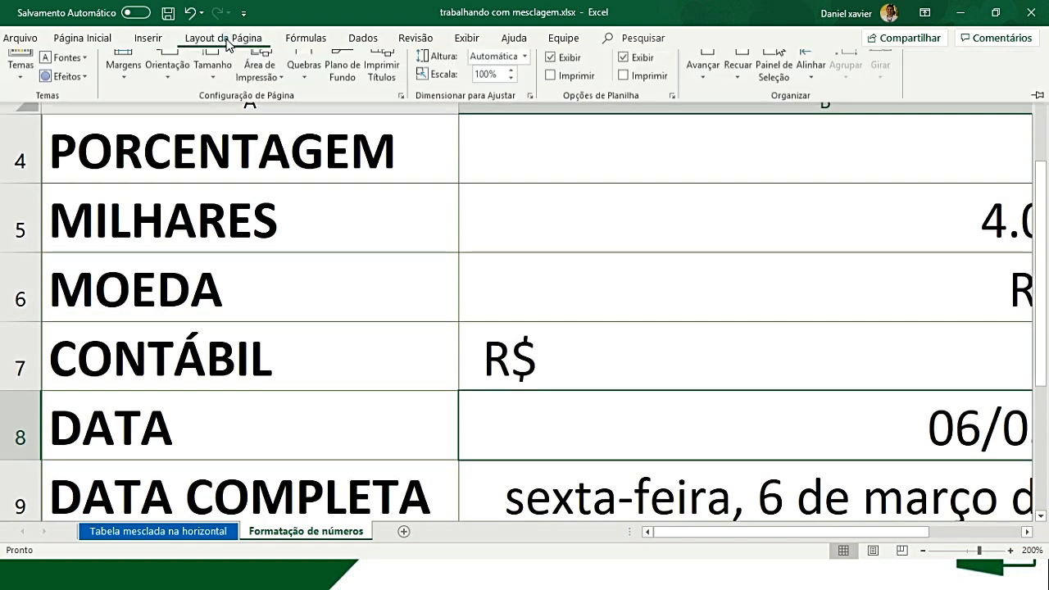
double_click(227, 41)
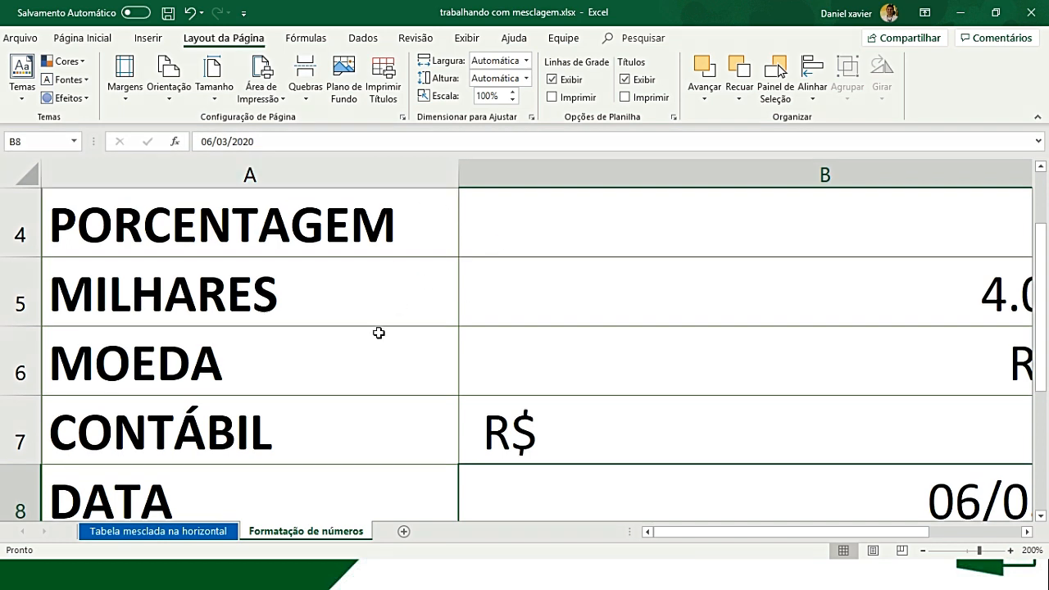
- Try to turn on AutoSave, dismiss its OneDrive upload dialog and save the workbook under its current name
click(144, 15)
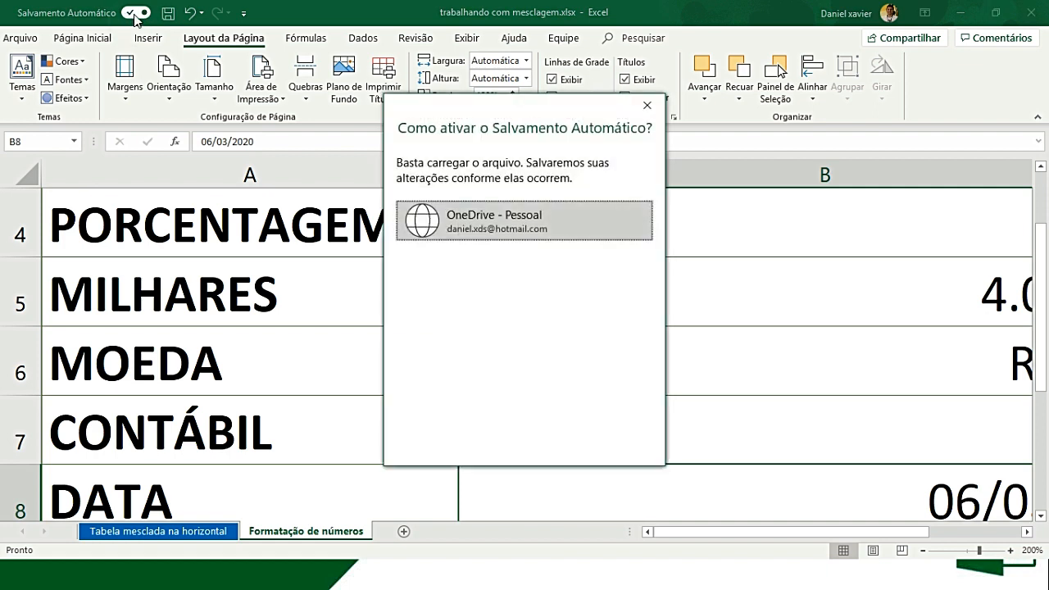
click(648, 109)
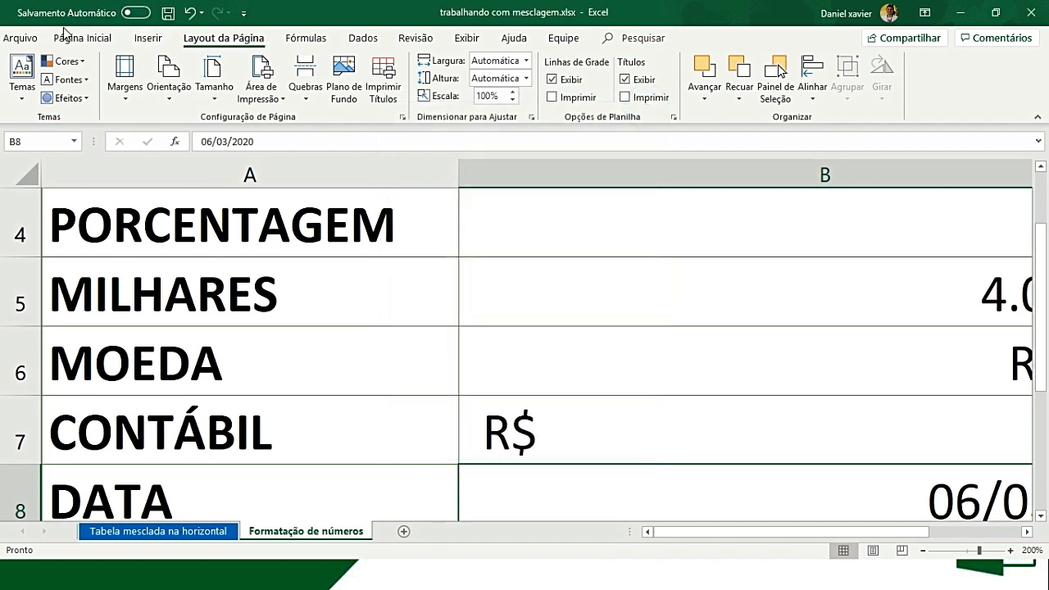
click(169, 25)
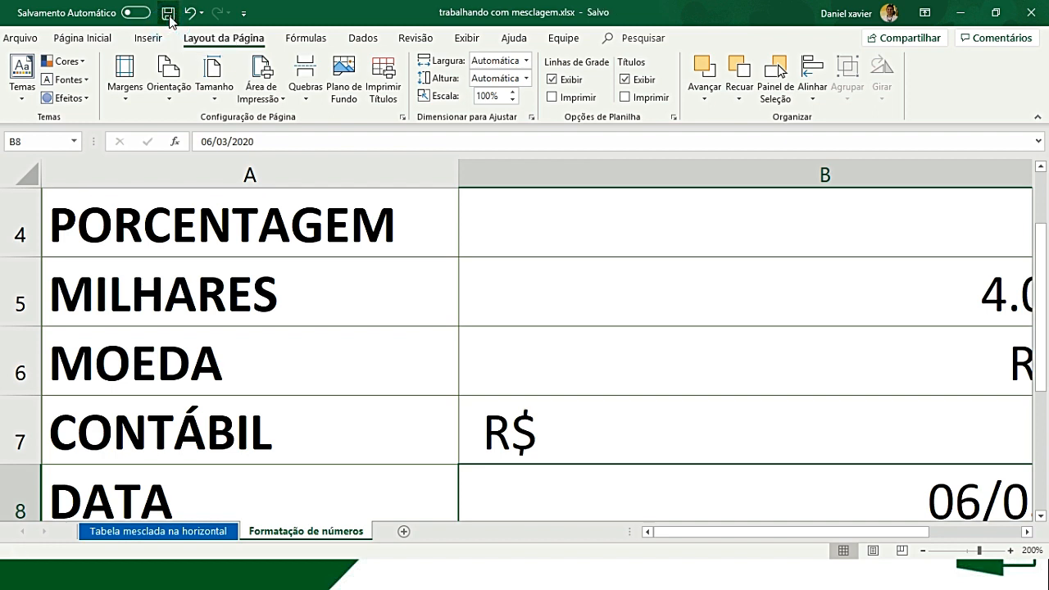
click(25, 39)
click(64, 214)
- Open the Save As dialog for the workbook, cancel it and return to the worksheet
click(21, 38)
click(50, 241)
click(153, 307)
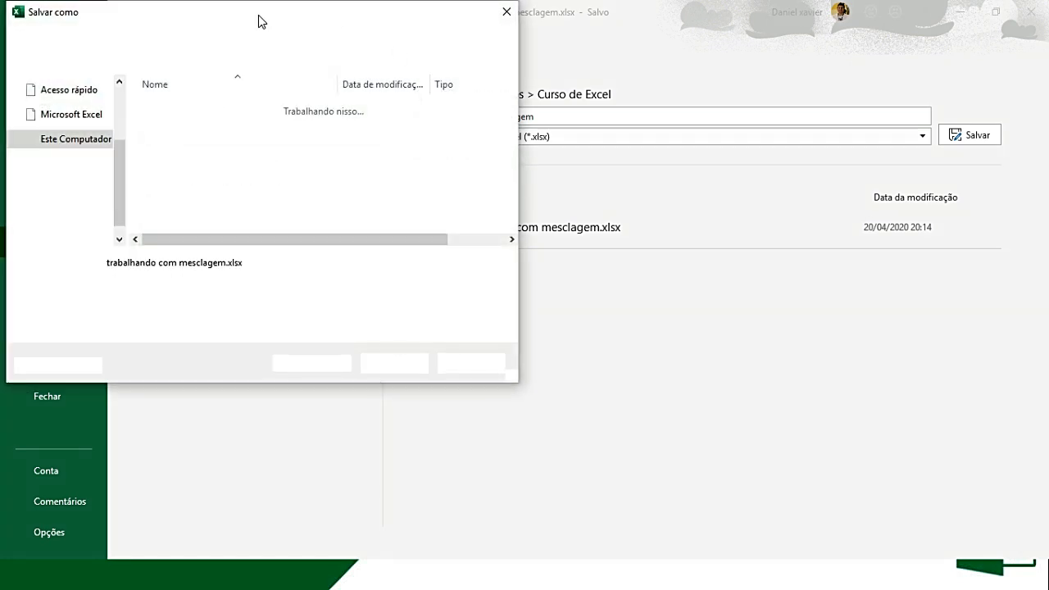
click(506, 17)
click(50, 213)
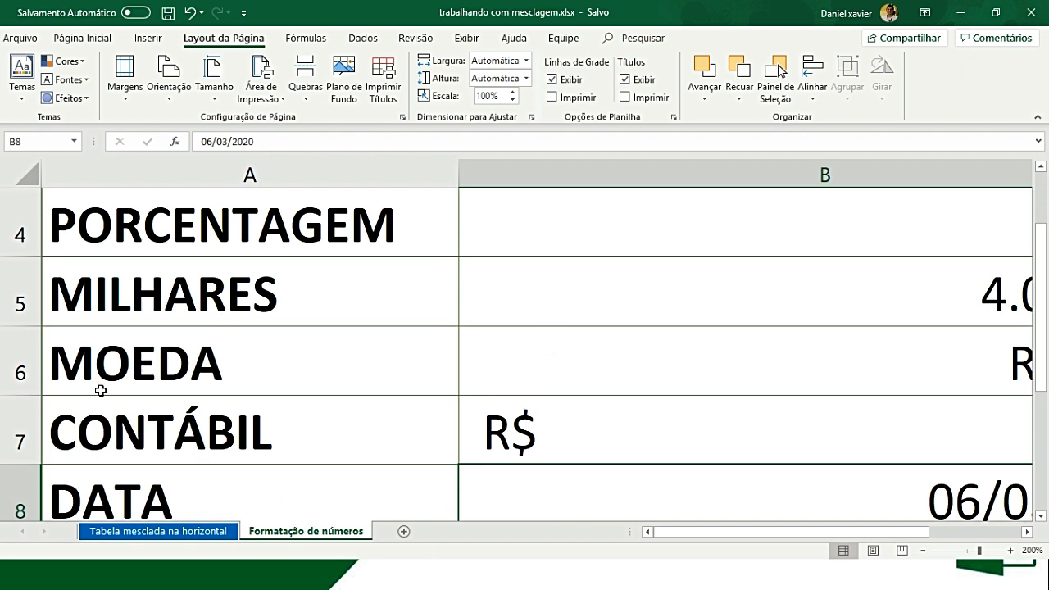
- Set the tab color of the Formatação de números sheet to standard yellow
scroll(878, 375, down, 1)
scroll(653, 282, up, 2)
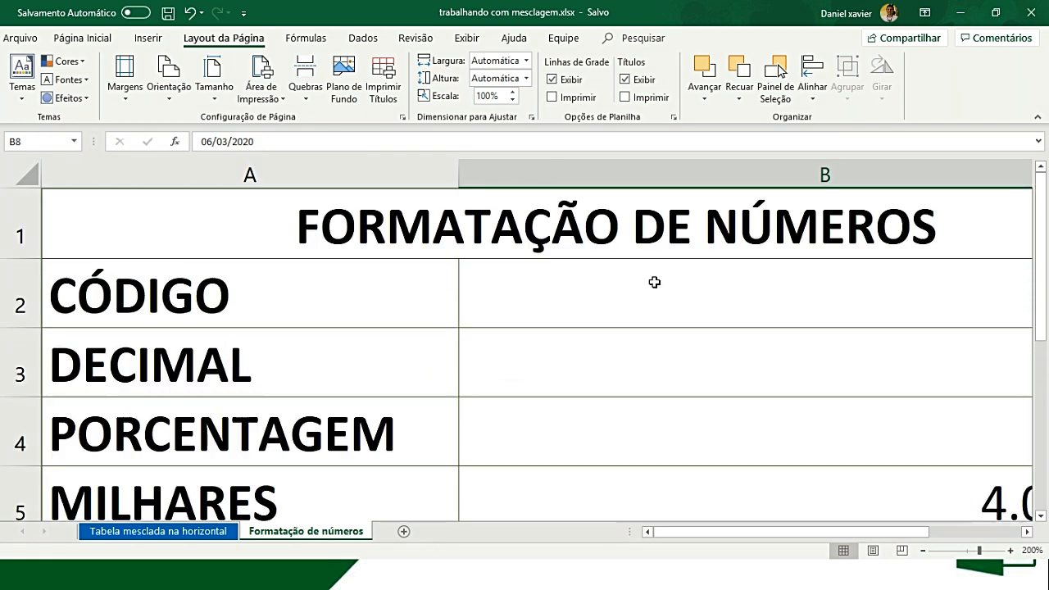
right_click(288, 534)
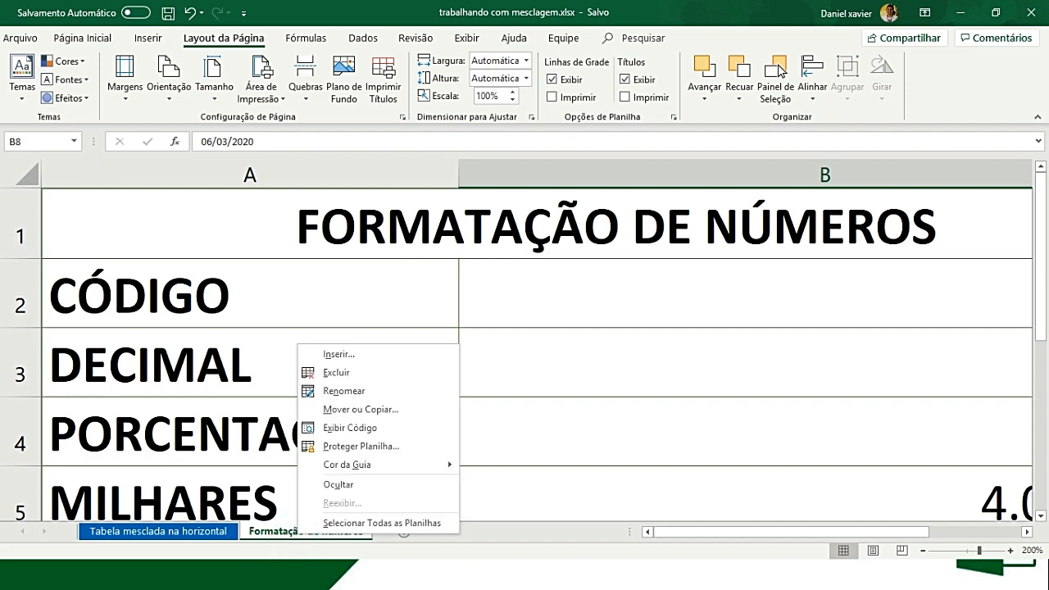
key(Escape)
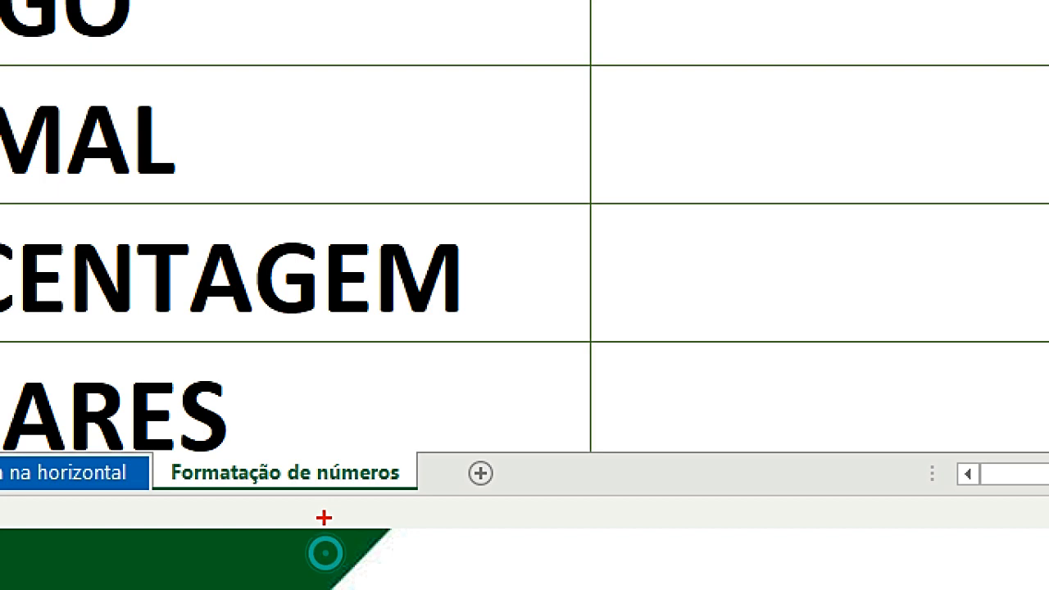
mouse_move(160, 449)
mouse_down()
mouse_move(374, 496)
mouse_move(422, 444)
mouse_move(203, 446)
mouse_up()
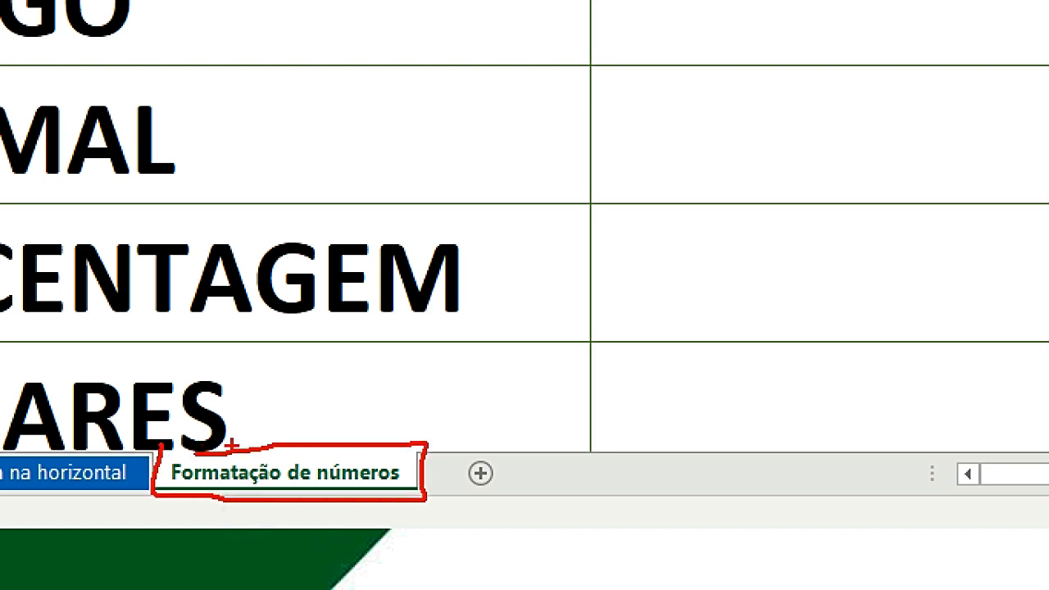
key(Escape)
right_click(312, 541)
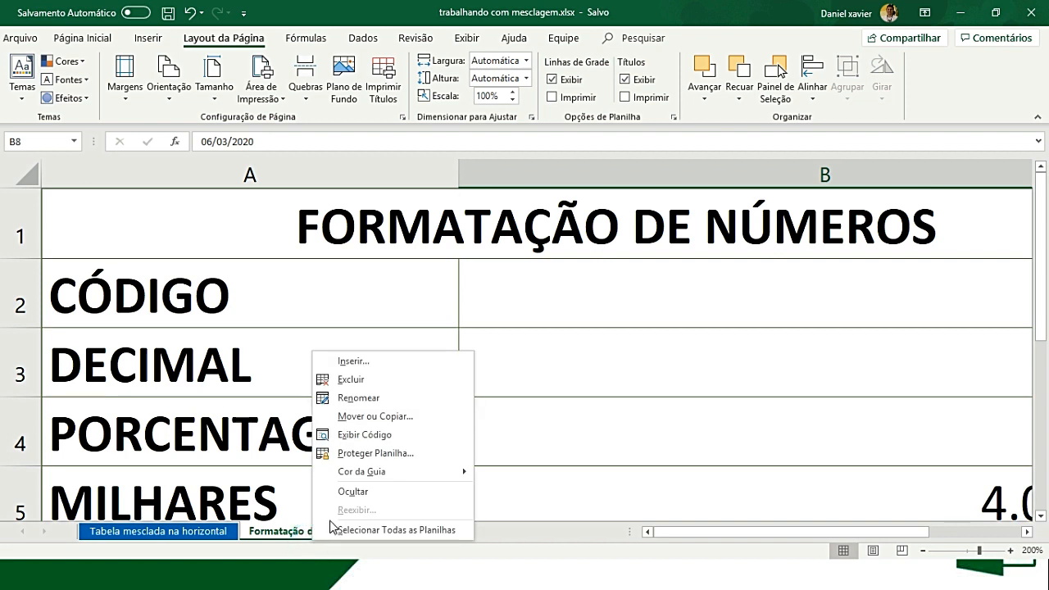
mouse_move(377, 479)
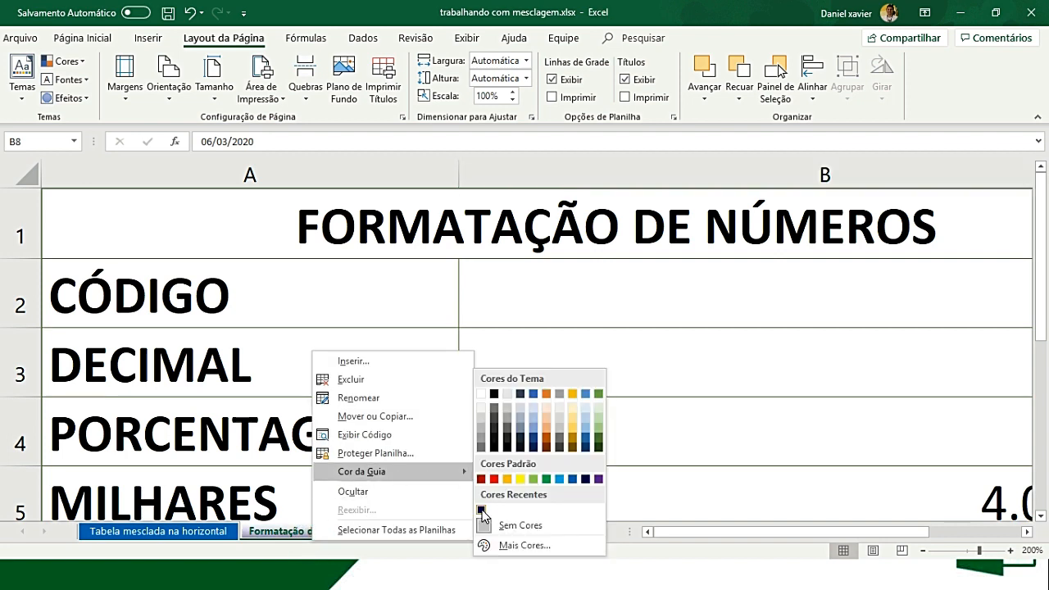
click(519, 479)
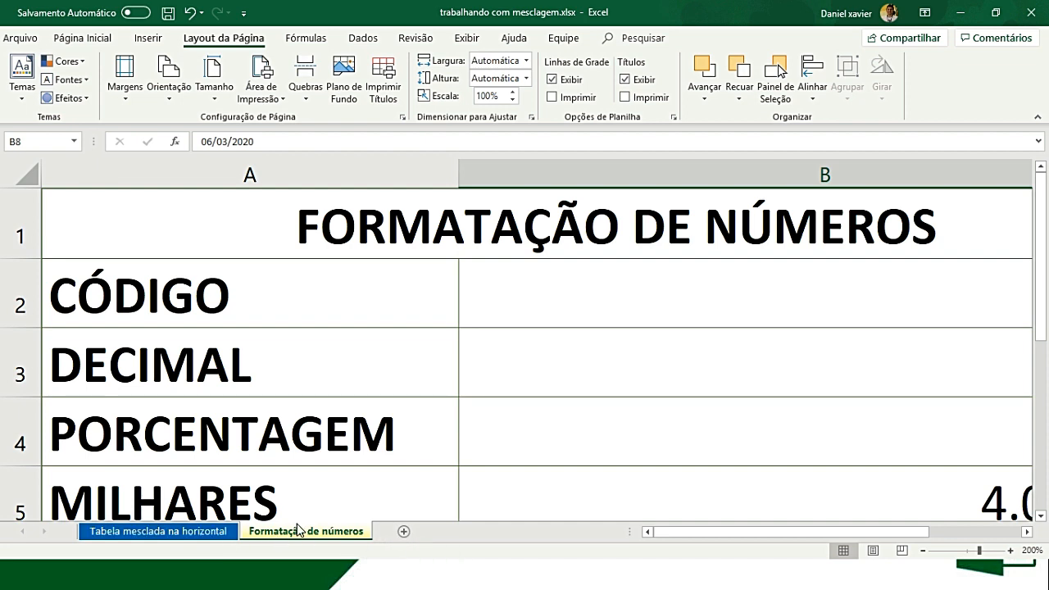
- Hide the Tabela mesclada na horizontal sheet and unhide it again
right_click(221, 533)
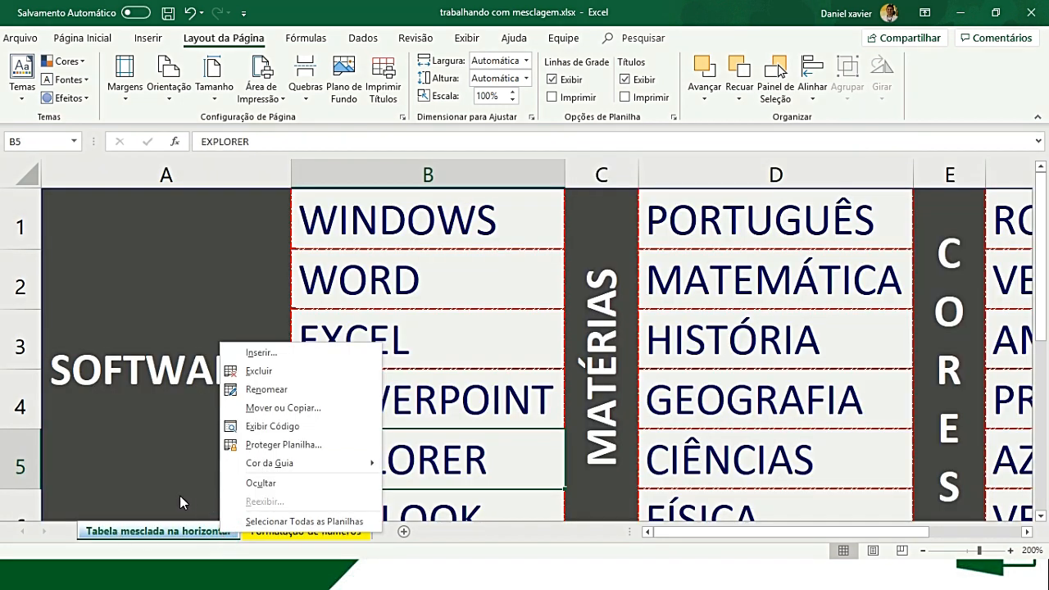
click(263, 483)
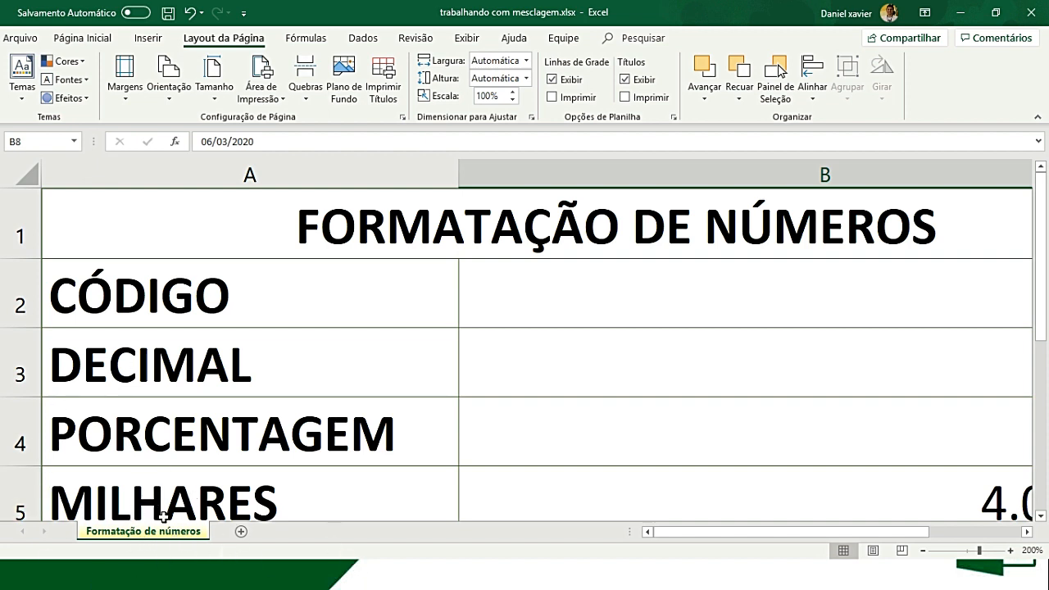
right_click(106, 532)
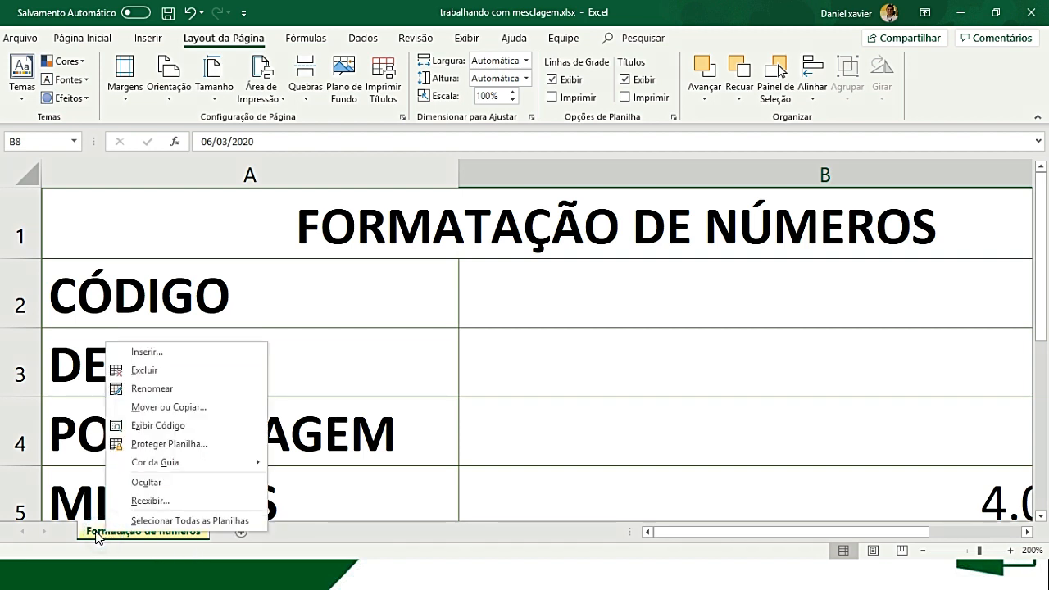
click(150, 500)
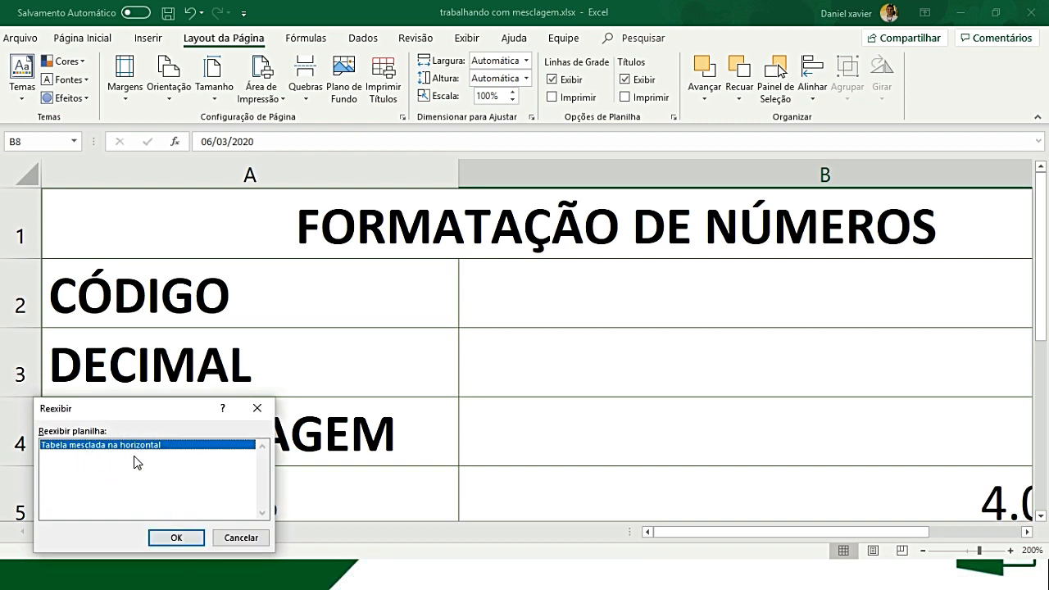
click(176, 539)
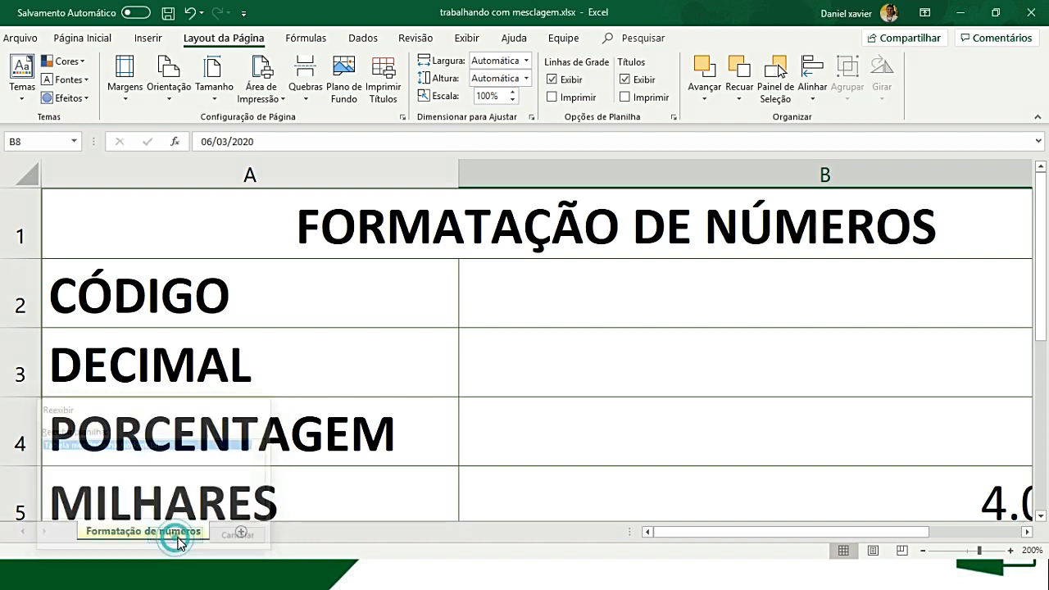
- Compare the Tabela mesclada na horizontal and Formatação de números sheets by switching between them several times
click(182, 536)
click(324, 534)
click(195, 536)
click(286, 534)
click(218, 533)
click(350, 533)
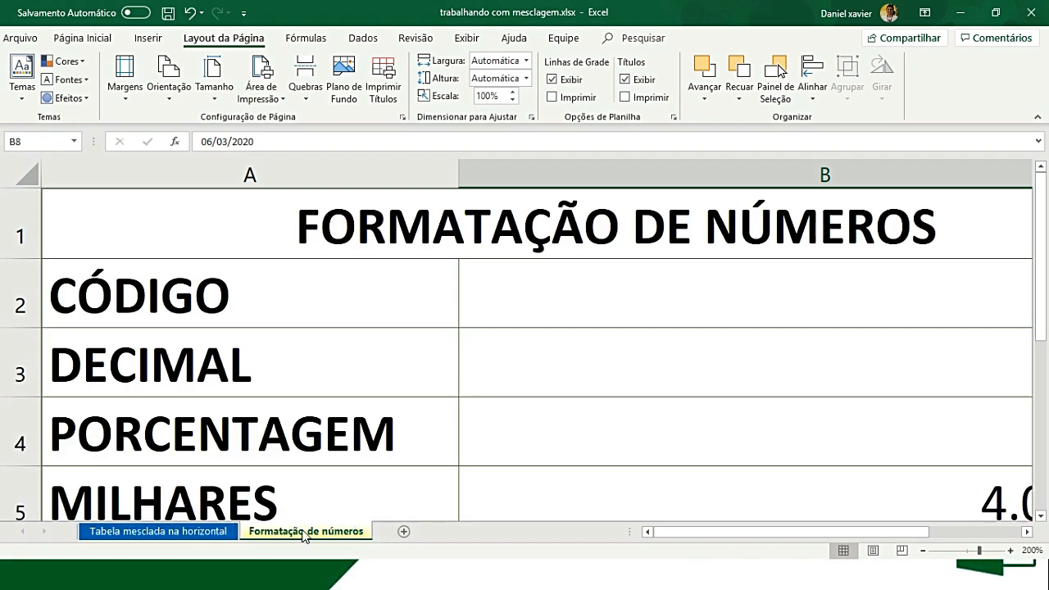
- Insert a blank worksheet after Tabela mesclada na horizontal, move it behind Formatação de números and return to Formatação de números
click(149, 538)
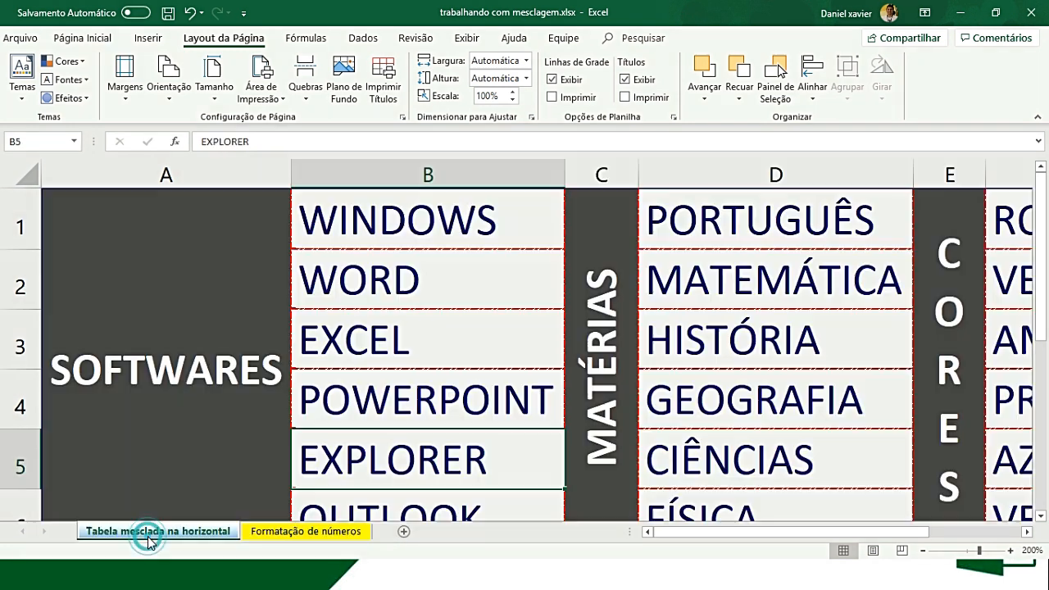
click(403, 531)
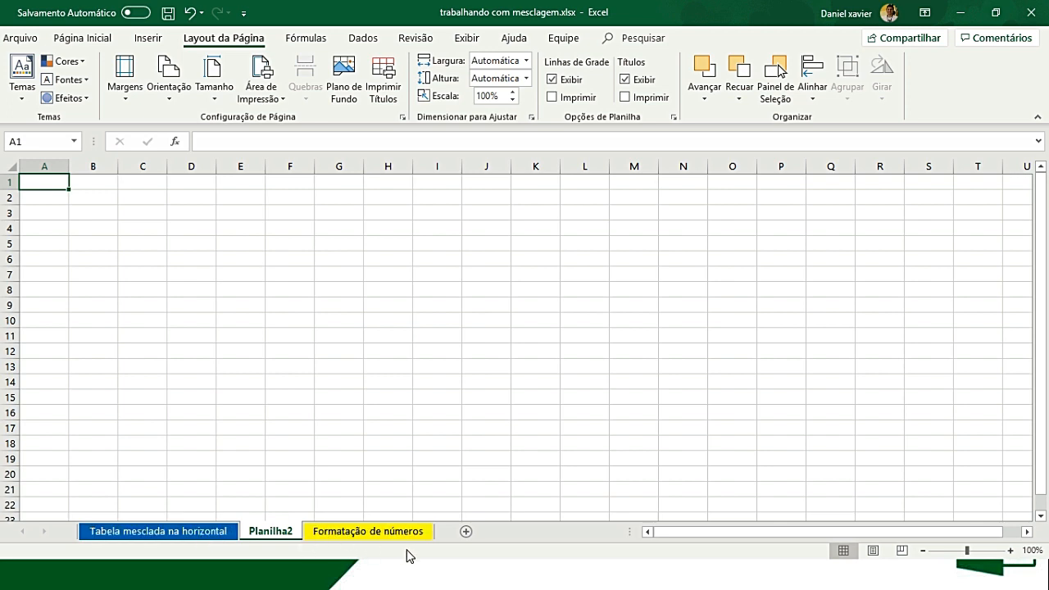
mouse_move(279, 530)
mouse_down()
mouse_move(456, 542)
mouse_move(434, 531)
mouse_move(435, 514)
mouse_move(443, 535)
mouse_up()
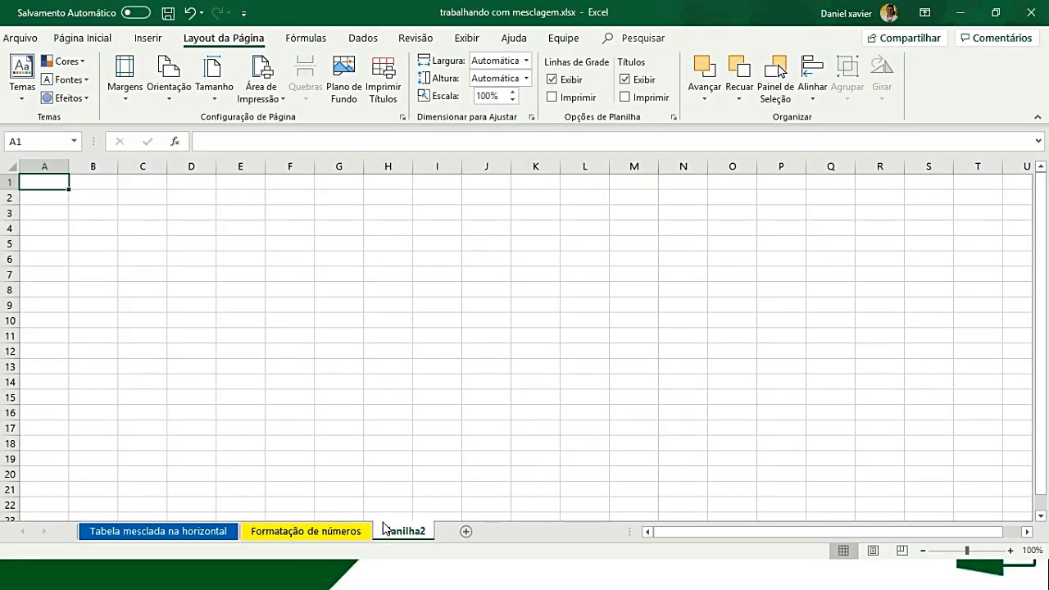
click(338, 534)
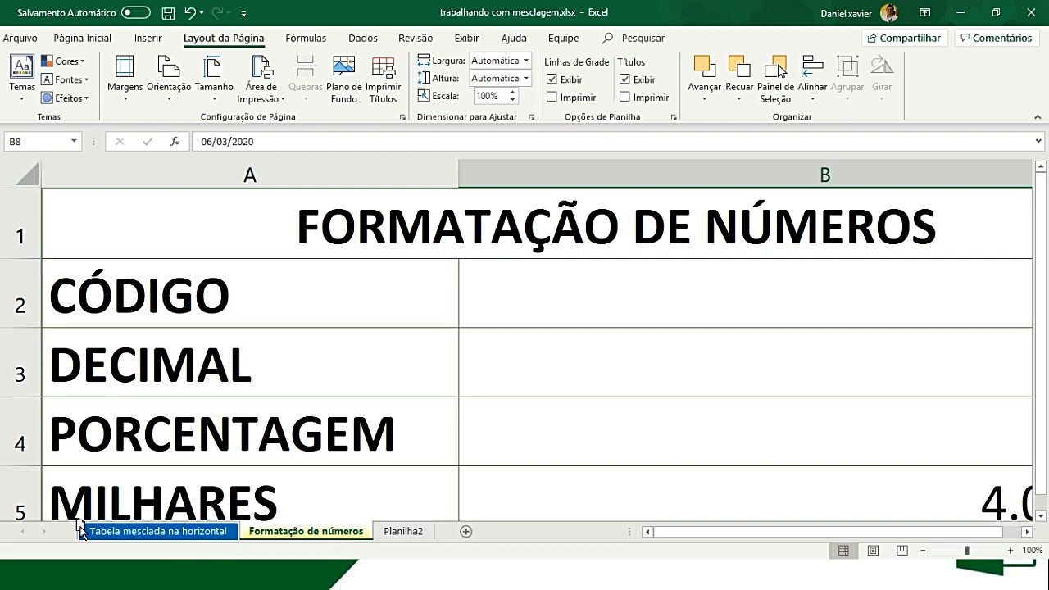
- Swap the order of the Tabela mesclada na horizontal and Formatação de números sheets, then restore their original order
drag(82, 534, 175, 541)
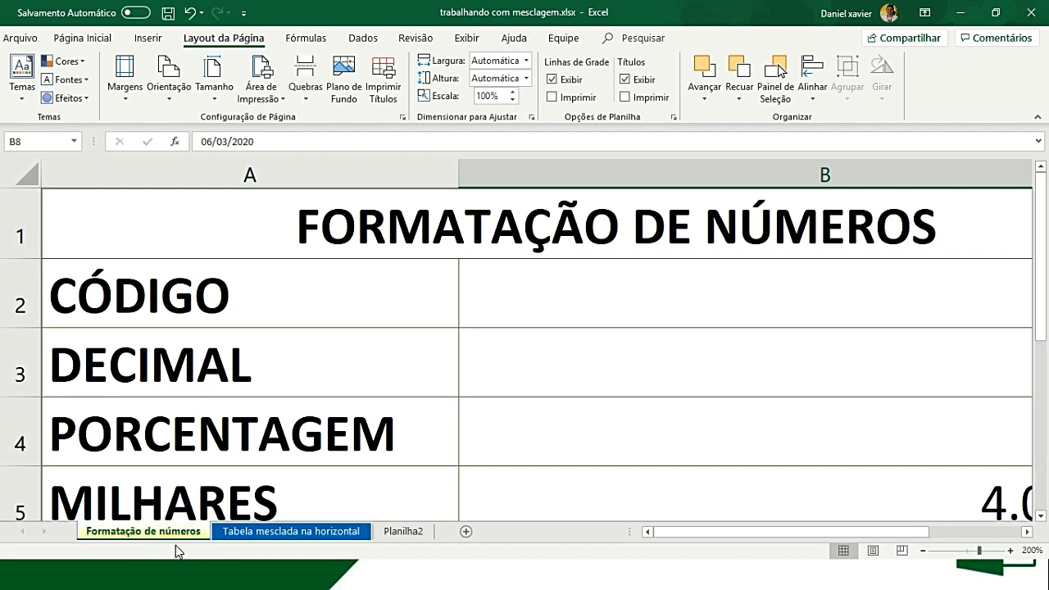
click(279, 537)
drag(112, 528, 106, 532)
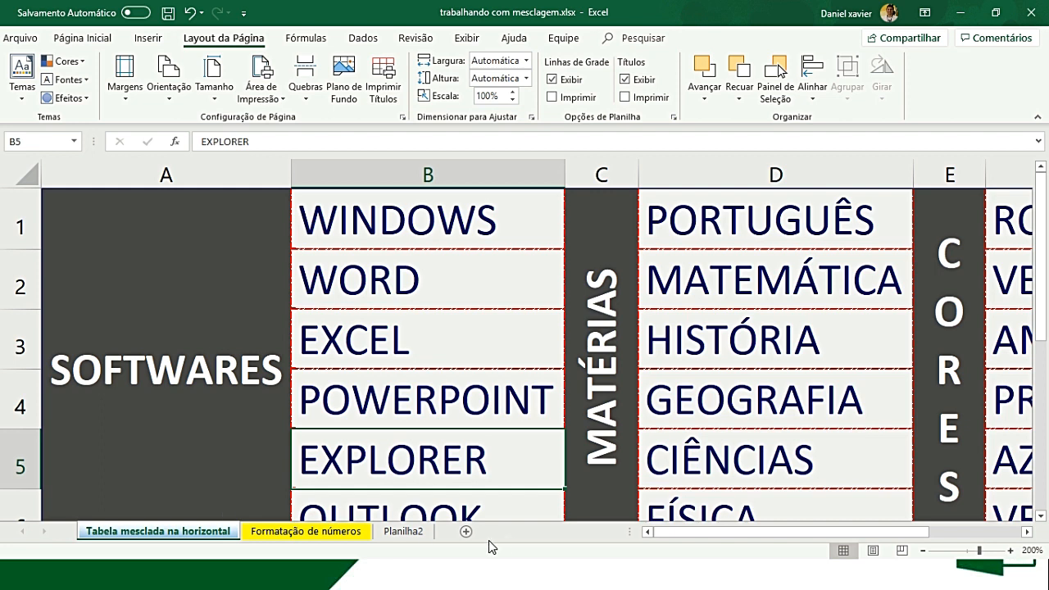
- Rename the Planilha2 sheet as Autopreenchimento
click(403, 530)
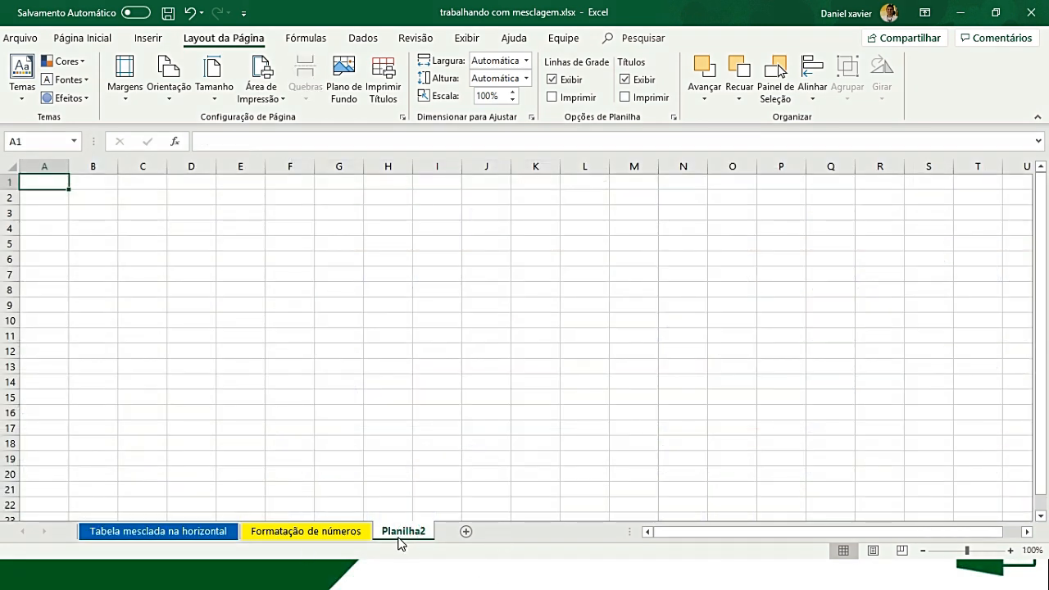
right_click(412, 534)
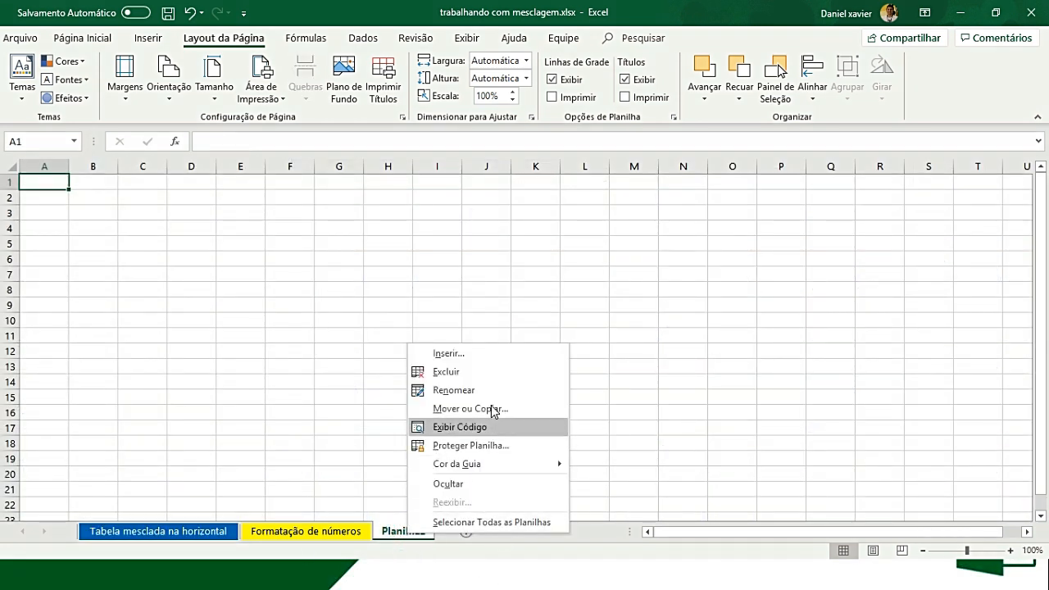
click(448, 390)
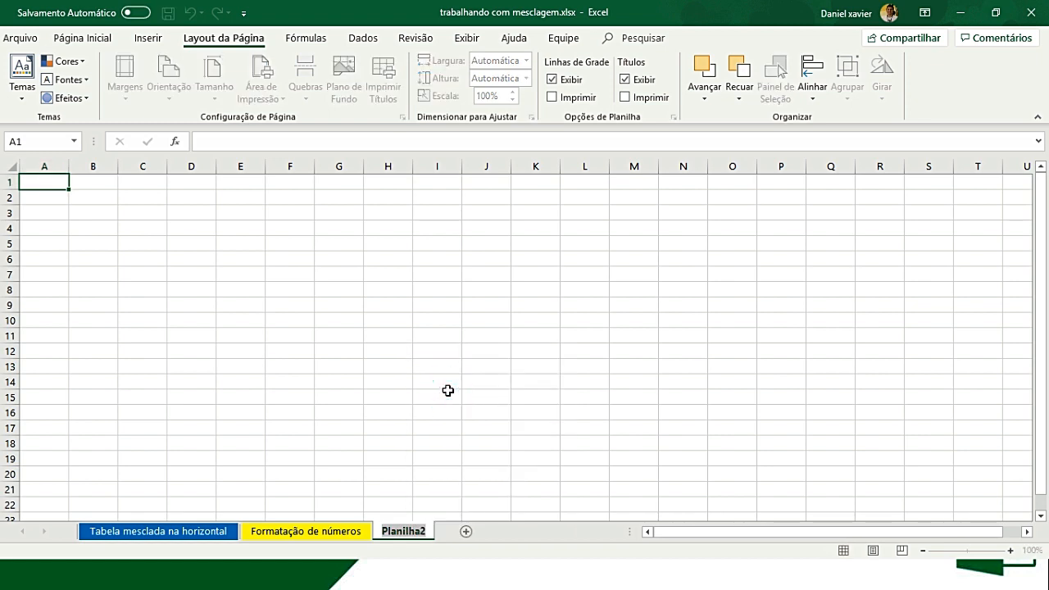
text(aU)
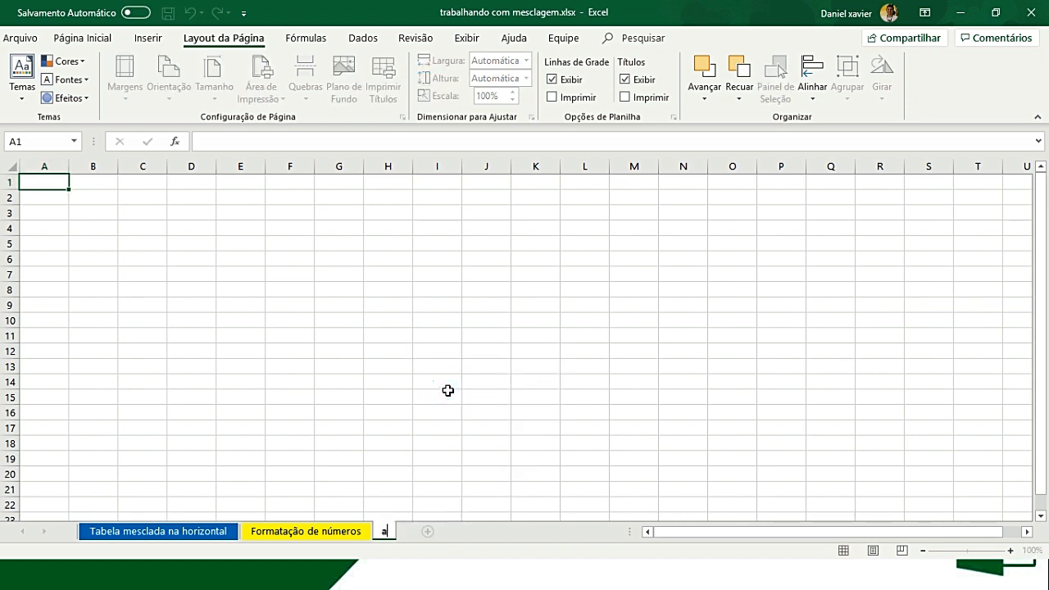
key(BackSpace)
key(BackSpace)
text(Autopreenc)
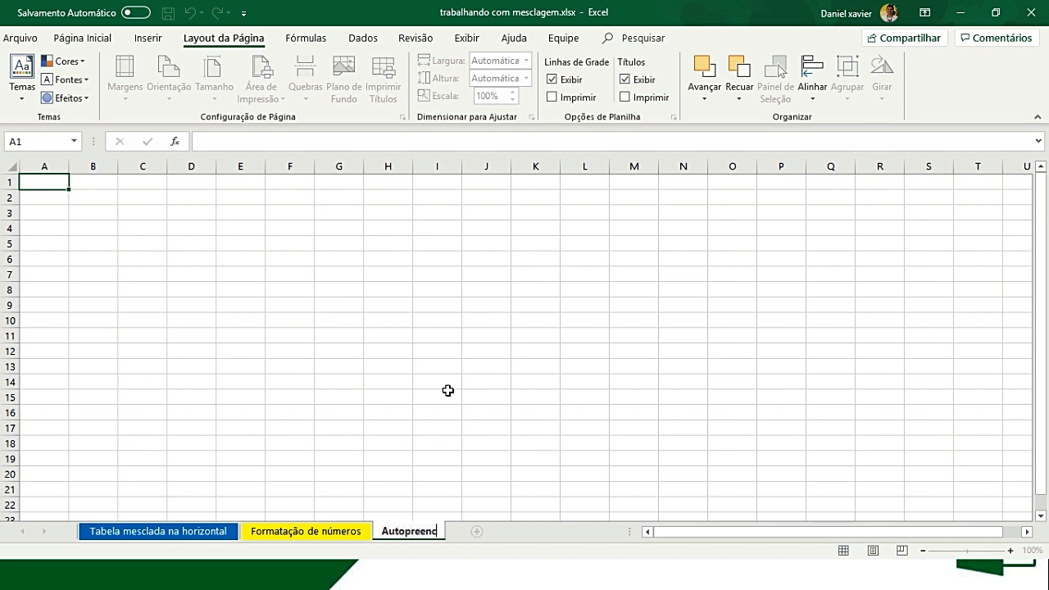
text(himento)
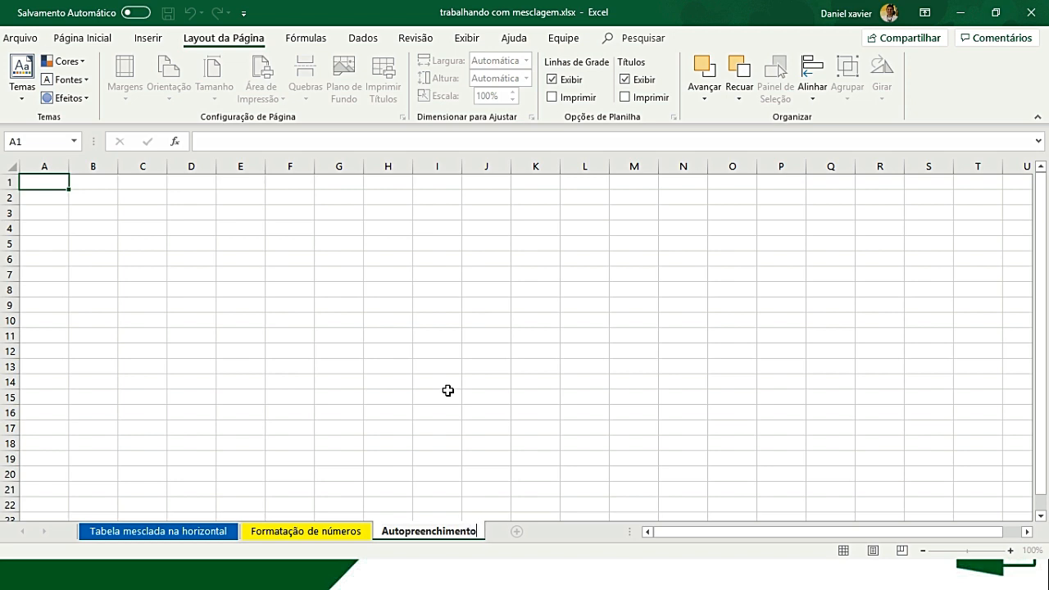
key(Return)
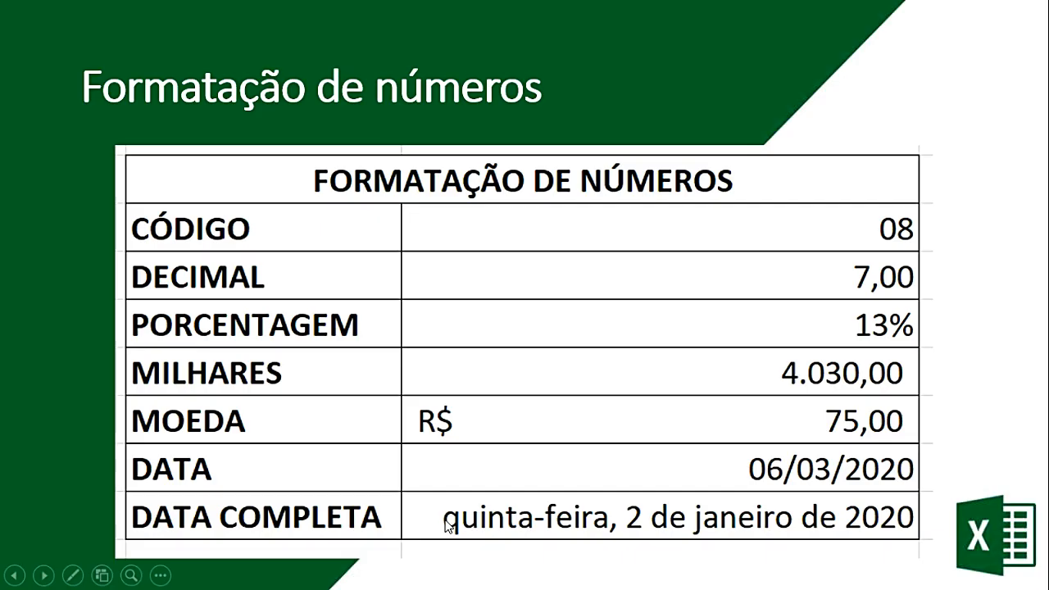
click(449, 525)
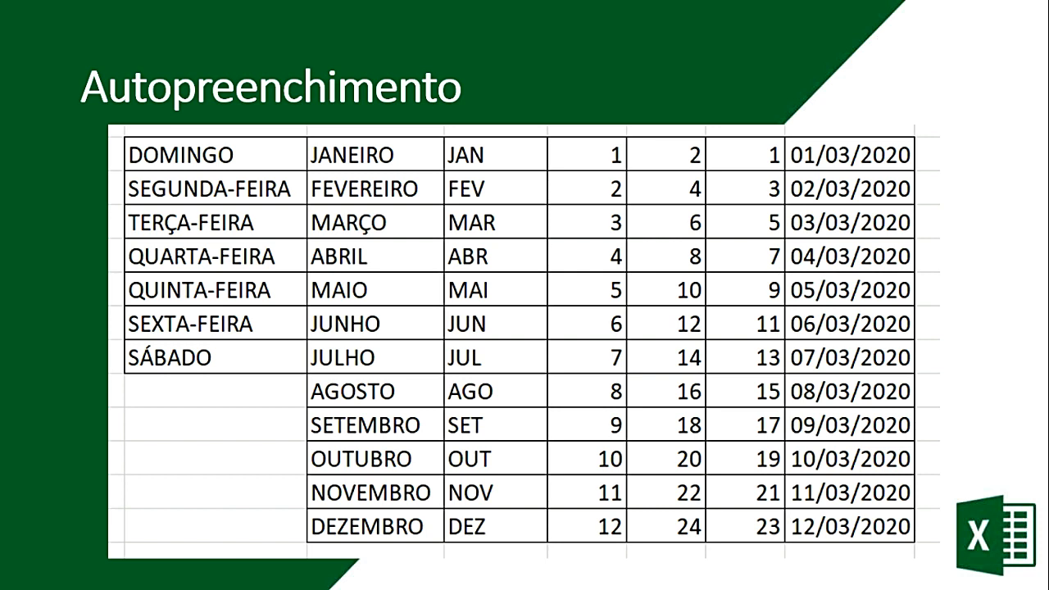
key(Left)
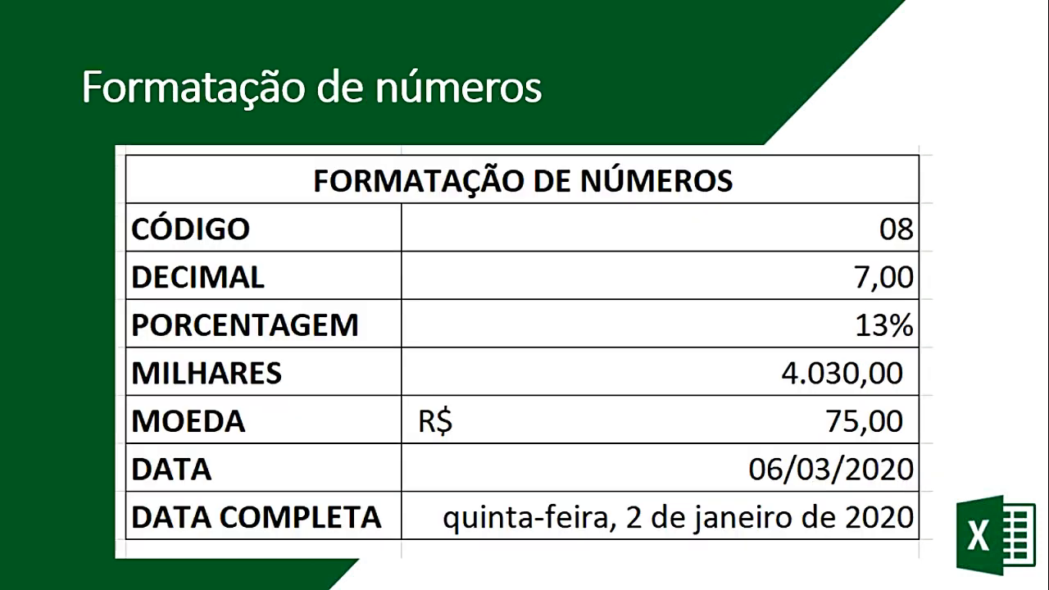
key(Right)
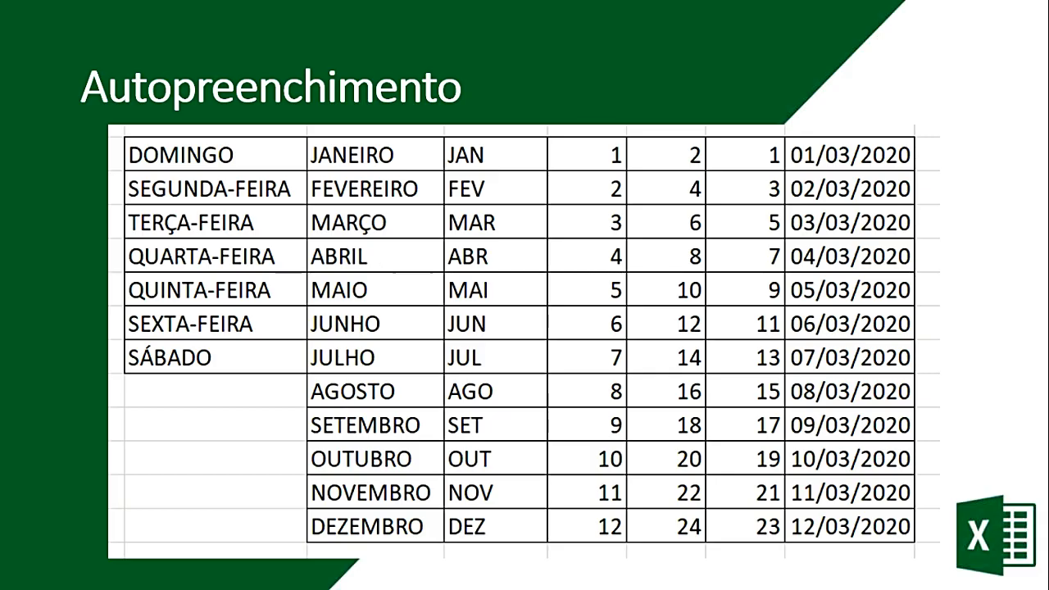
- Switch back to the Excel workbook and enter DOMINGO in cell A1 of the Autopreenchimento sheet
key(alt+Tab)
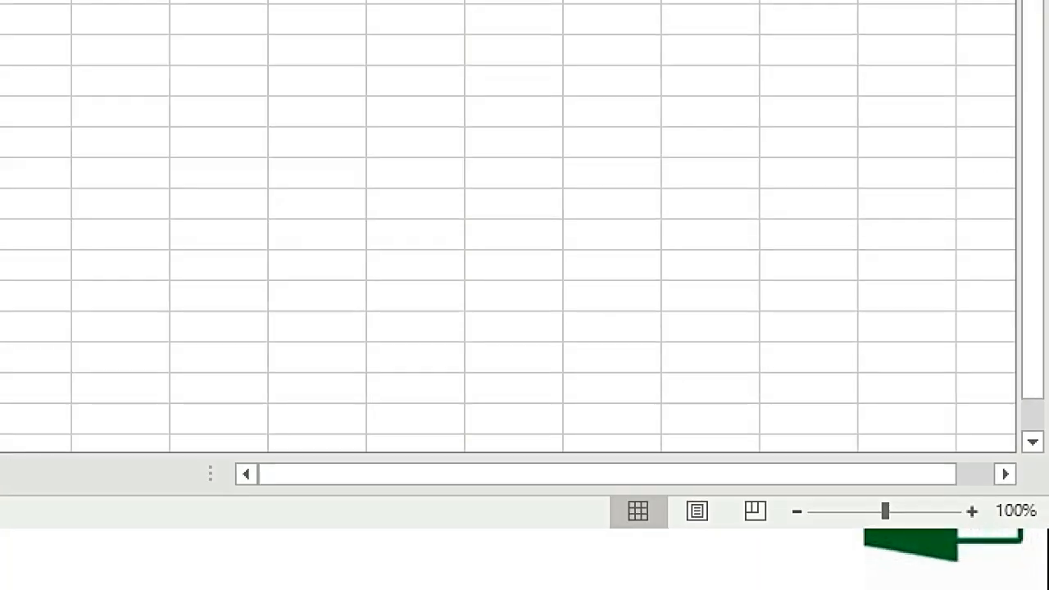
mouse_move(955, 498)
mouse_down()
mouse_move(955, 526)
mouse_move(987, 491)
mouse_move(972, 531)
mouse_up()
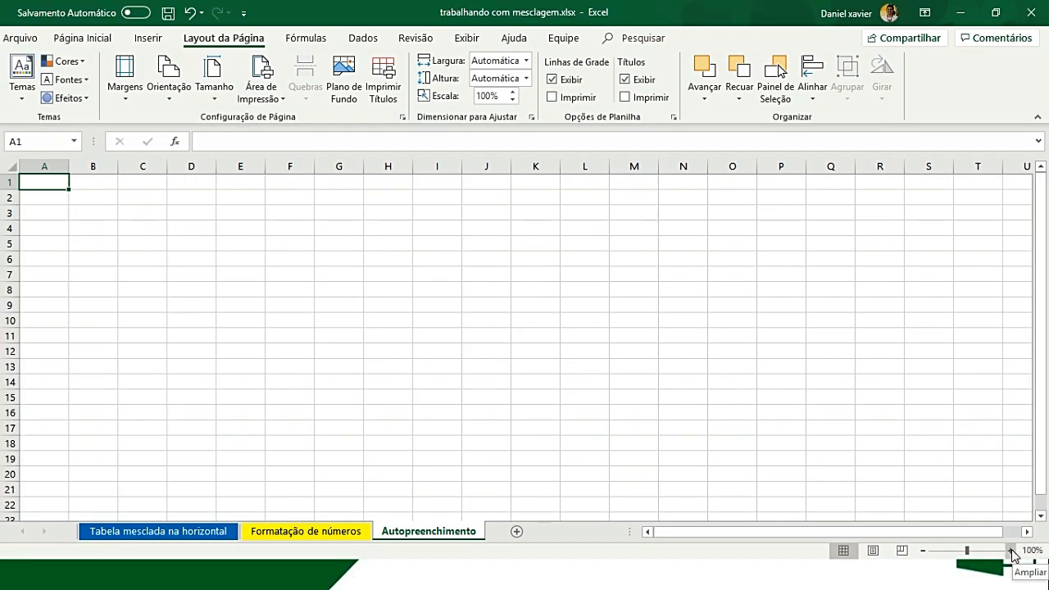
click(972, 512)
click(971, 511)
click(972, 511)
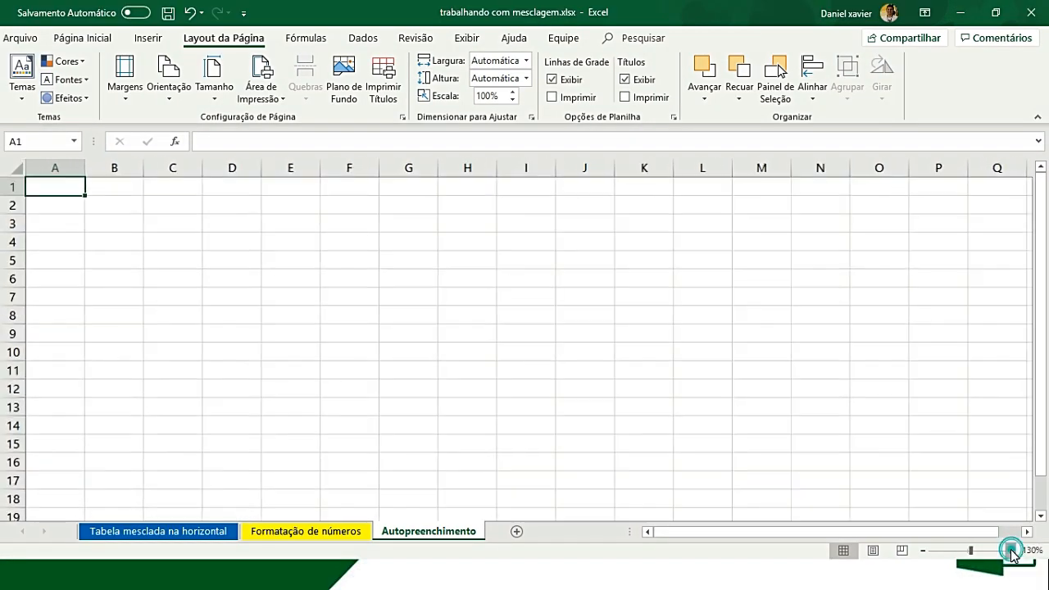
click(1012, 551)
click(1012, 551)
click(1012, 551)
click(1012, 551)
click(1012, 551)
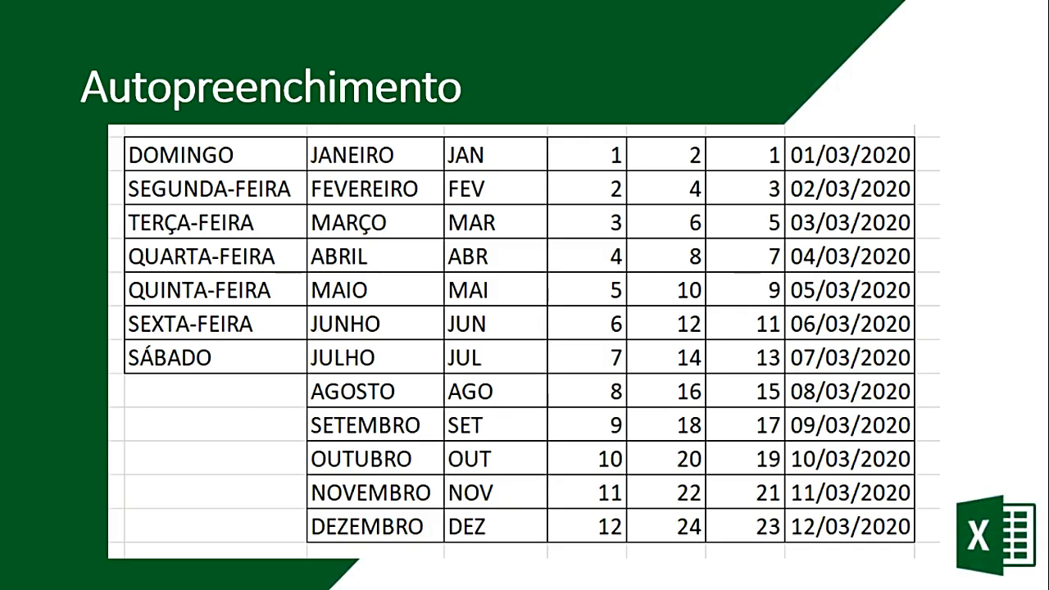
key(alt+Tab)
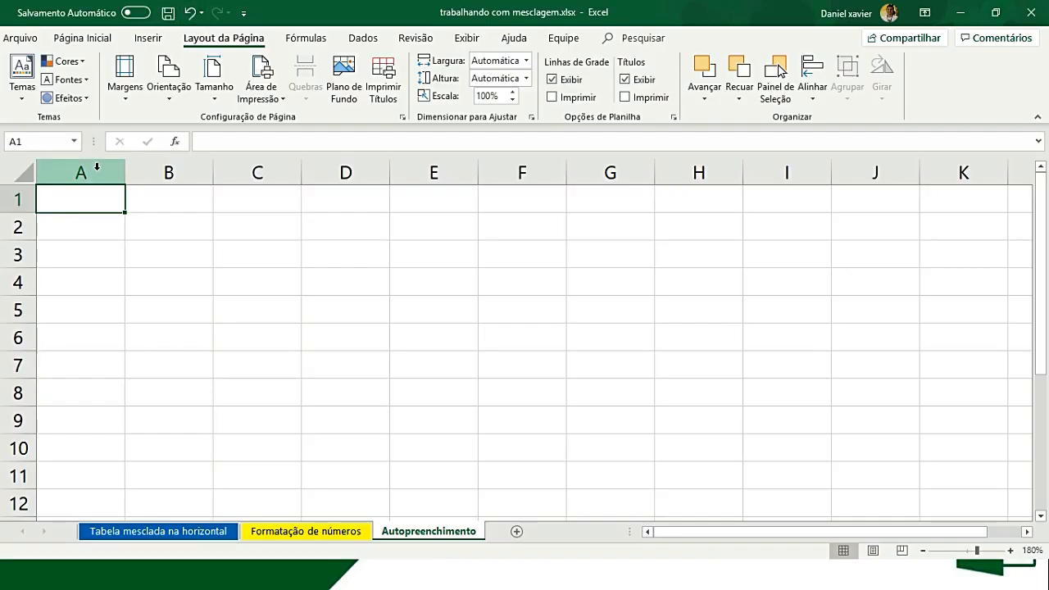
text(DOMINGO)
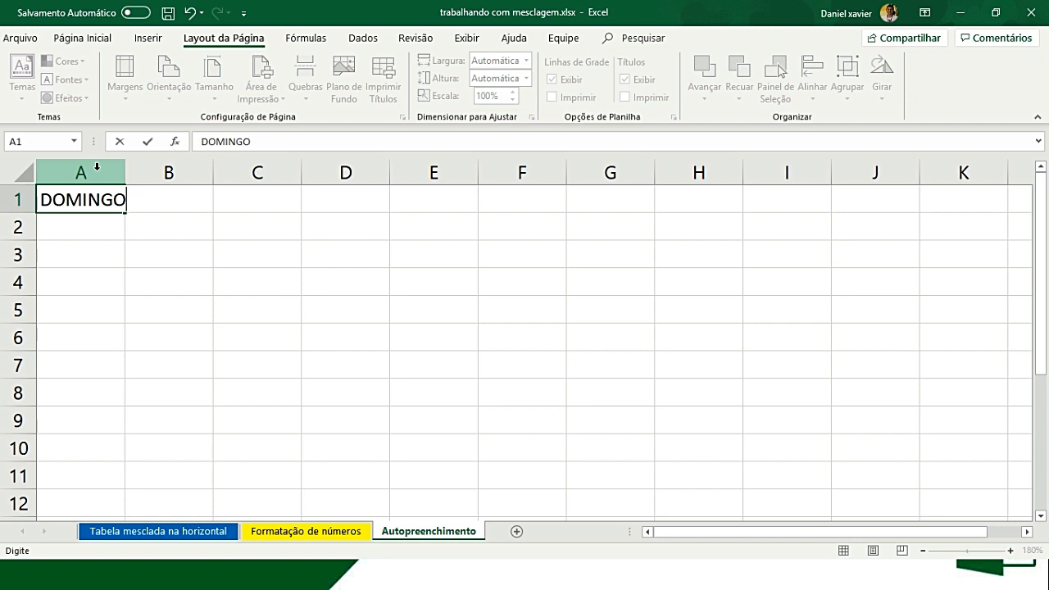
key(Tab)
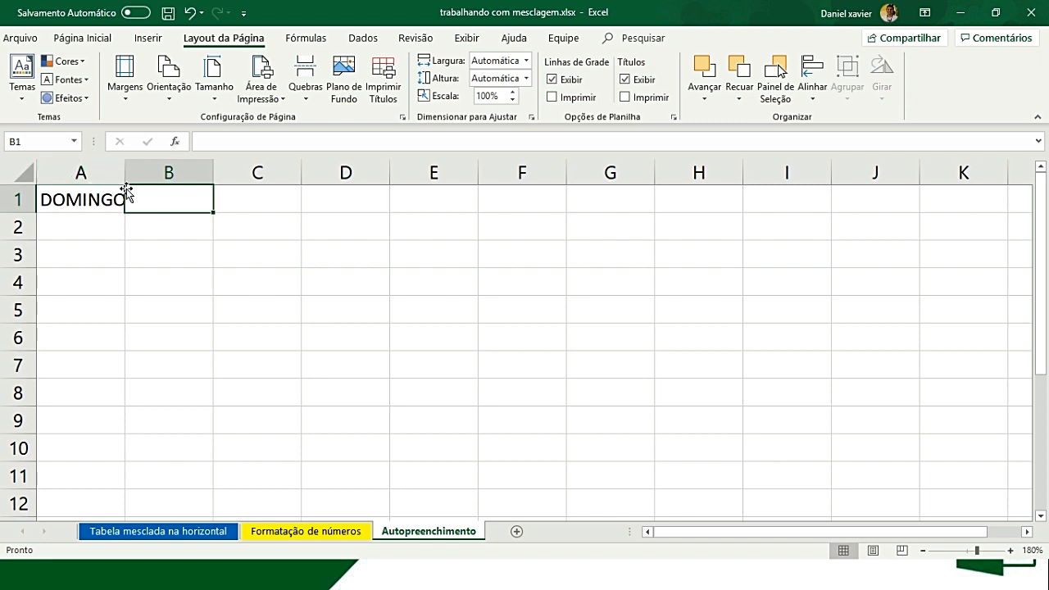
- Autofill the weekdays from A1 down to A7 and autofit the width of column A
click(89, 193)
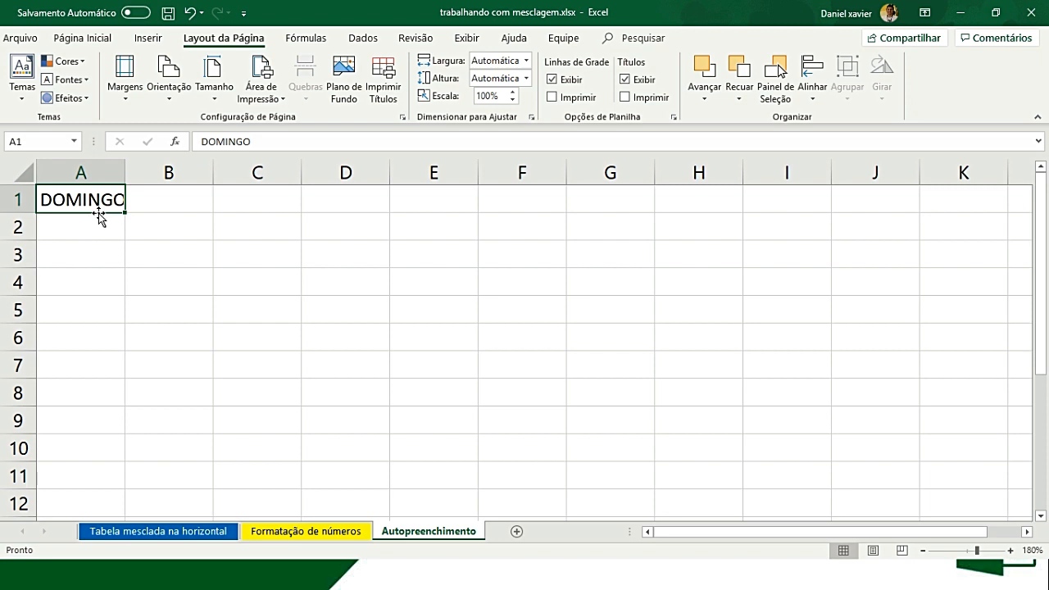
drag(124, 212, 121, 287)
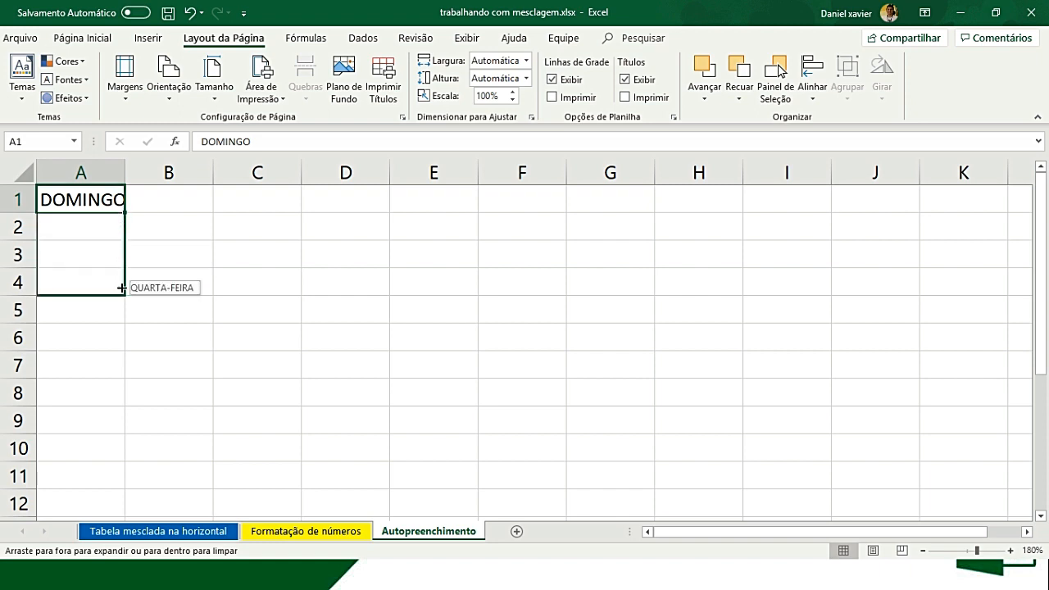
drag(123, 296, 118, 378)
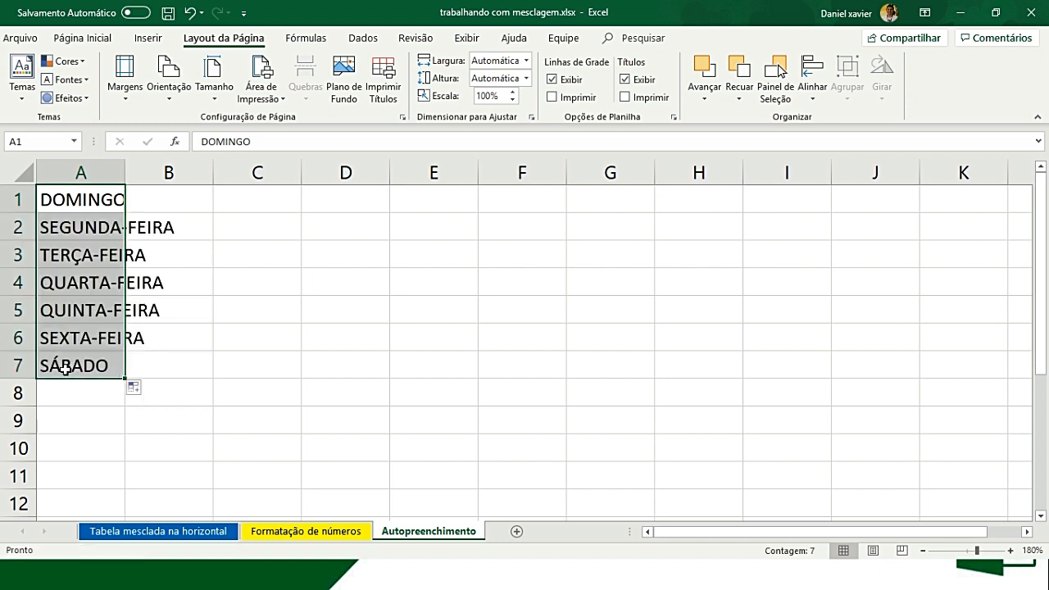
mouse_move(125, 169)
mouse_down()
mouse_move(132, 174)
mouse_move(114, 178)
mouse_move(145, 178)
mouse_move(133, 174)
mouse_up()
double_click(133, 172)
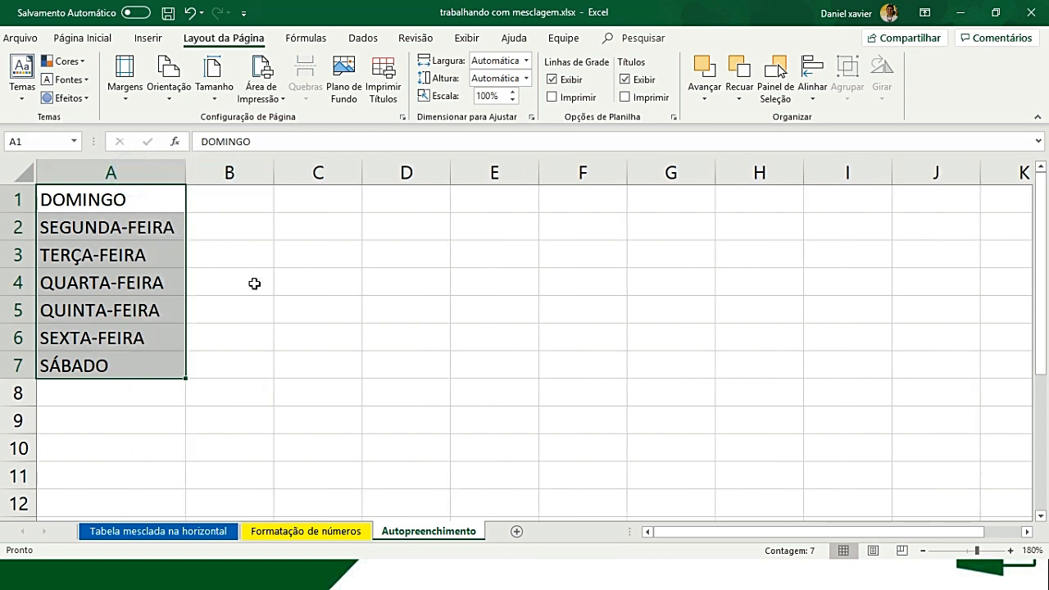
- Fill B1:B12 with the month names starting from JANEIRO and autofit the width of column B
click(223, 194)
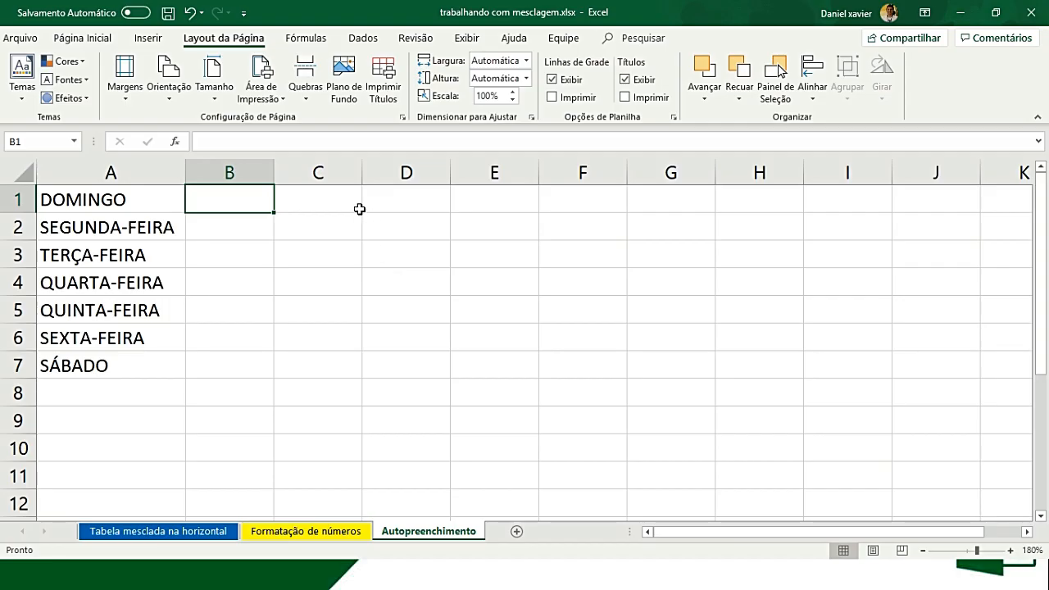
text(JANEIRO)
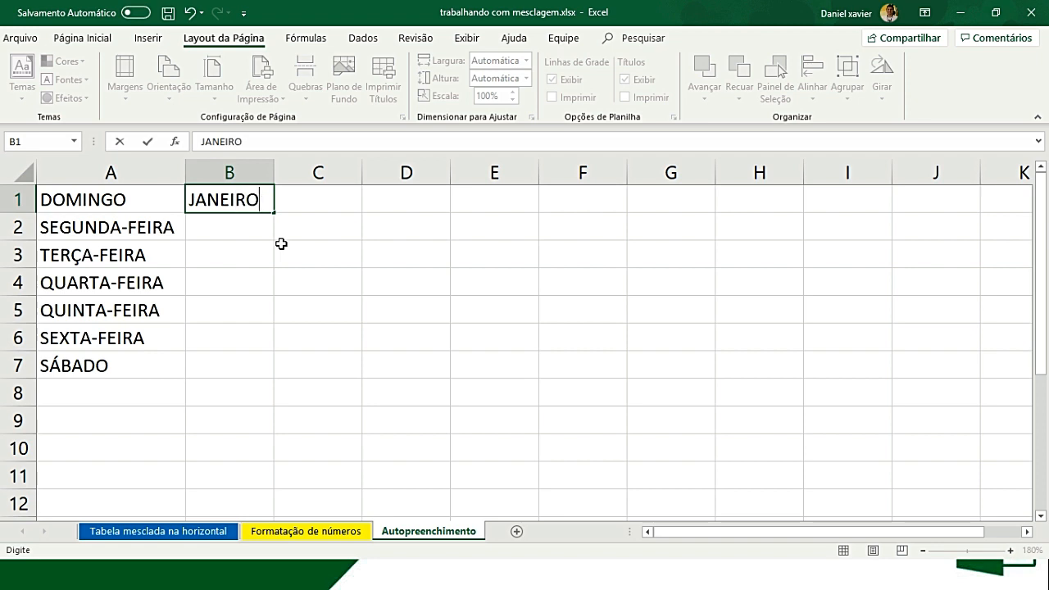
key(Tab)
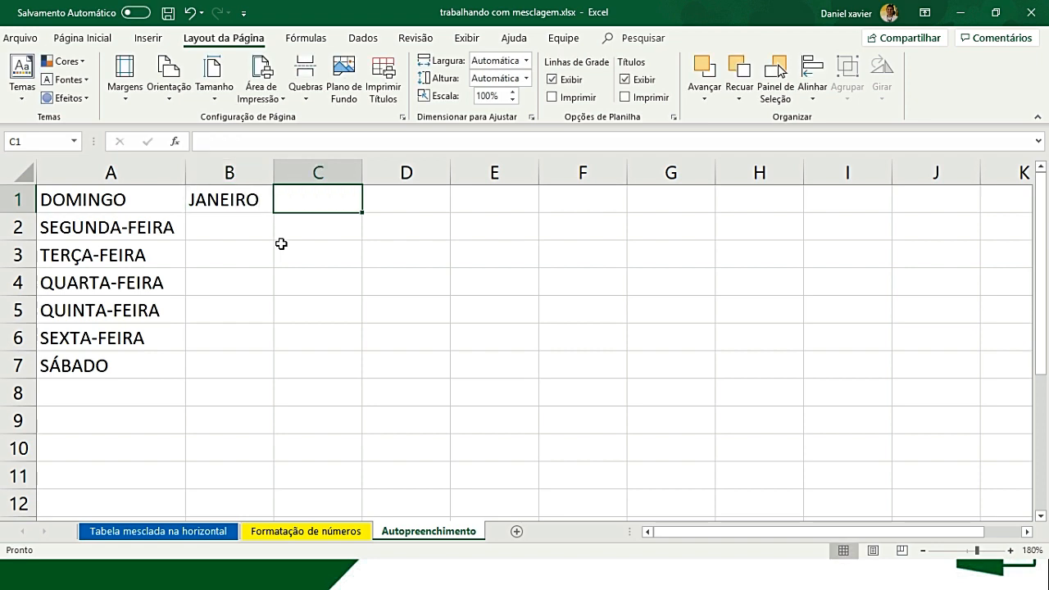
click(261, 201)
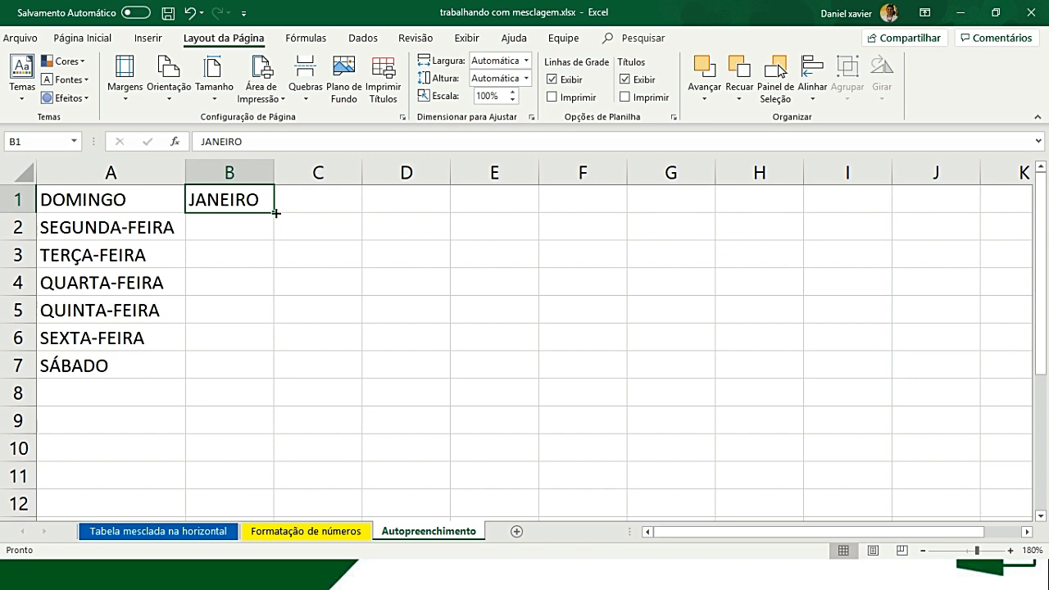
drag(274, 214, 256, 508)
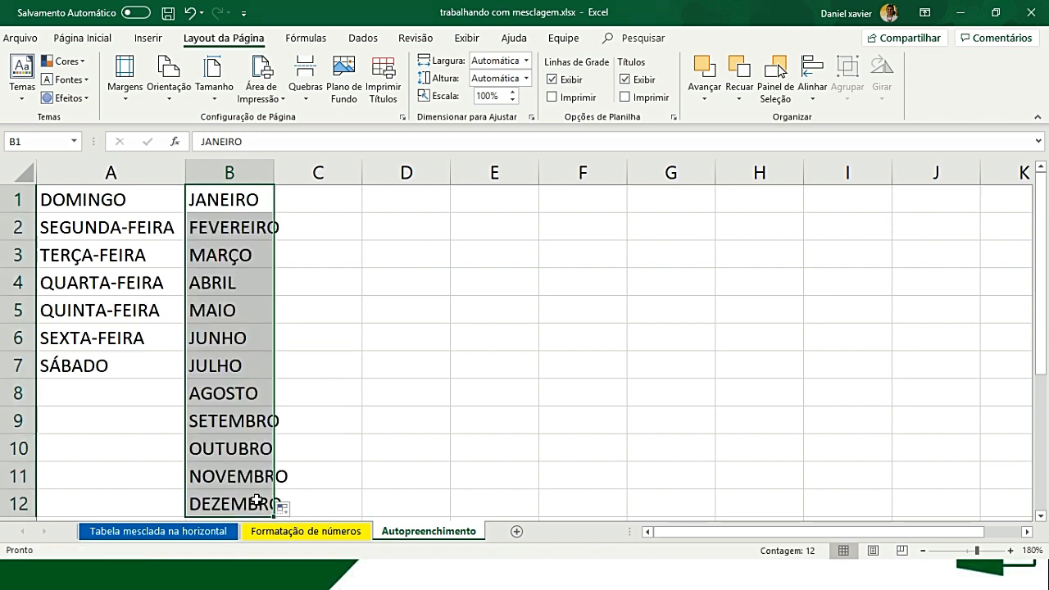
double_click(275, 171)
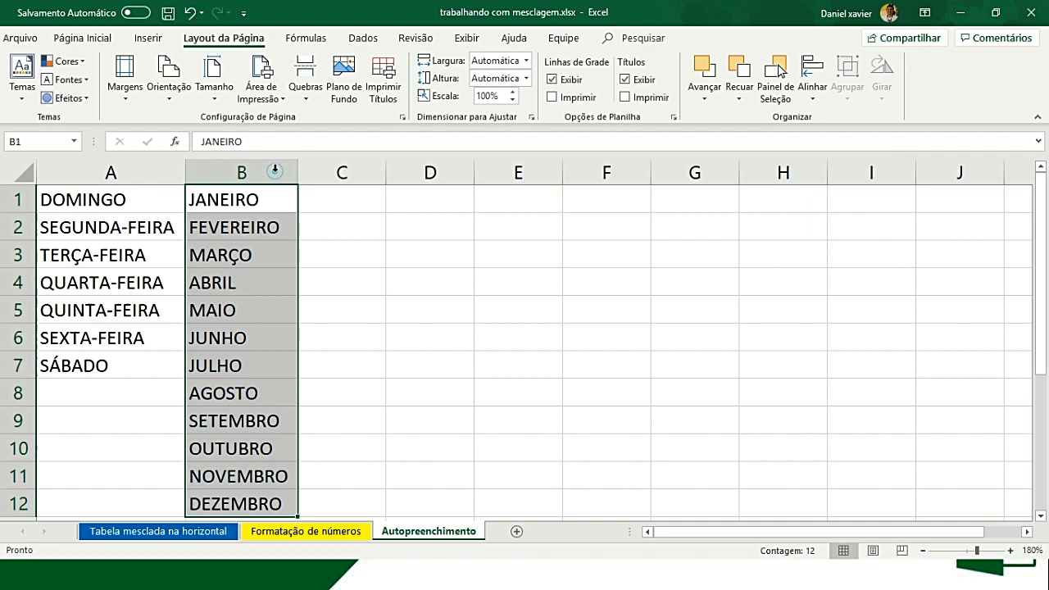
- Enter JAN in C1 and autofill the abbreviated months down to C12
click(350, 204)
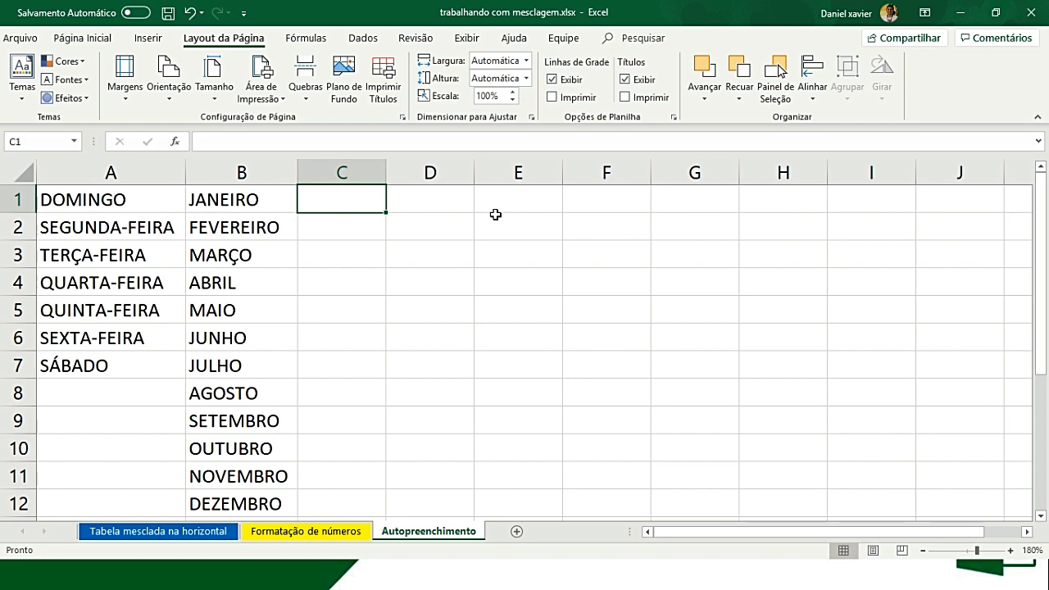
text(JAN)
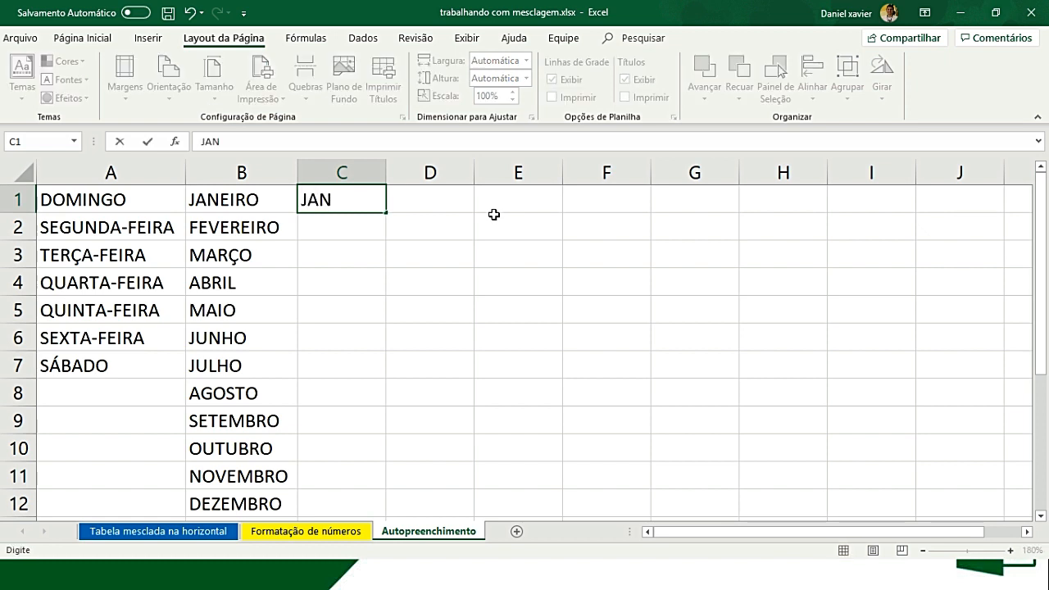
key(Tab)
click(363, 206)
drag(386, 214, 366, 504)
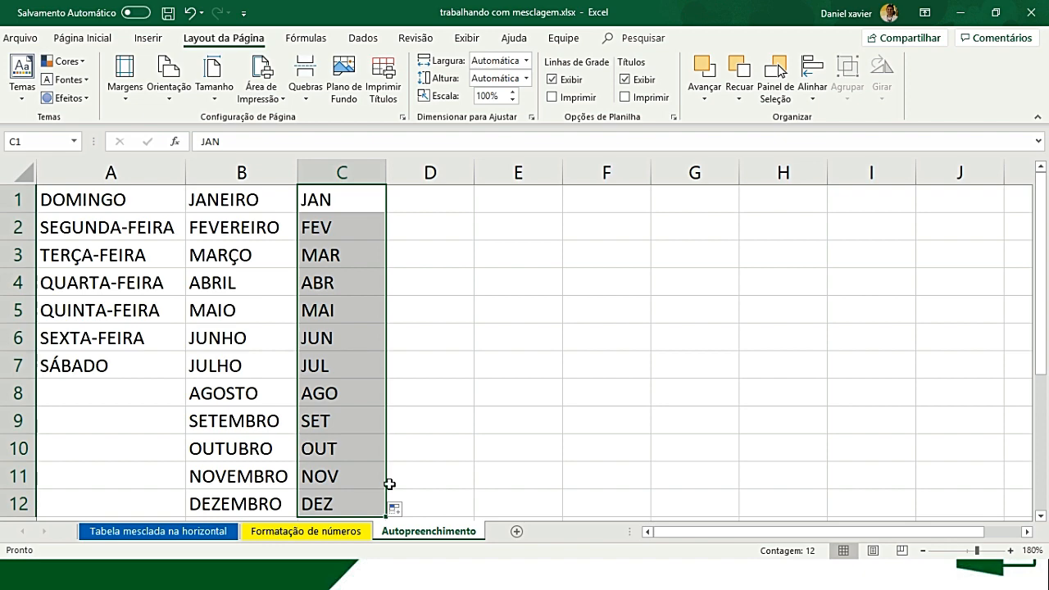
- Enter 1 in D1 and drag-free autofill it down to D12
click(431, 198)
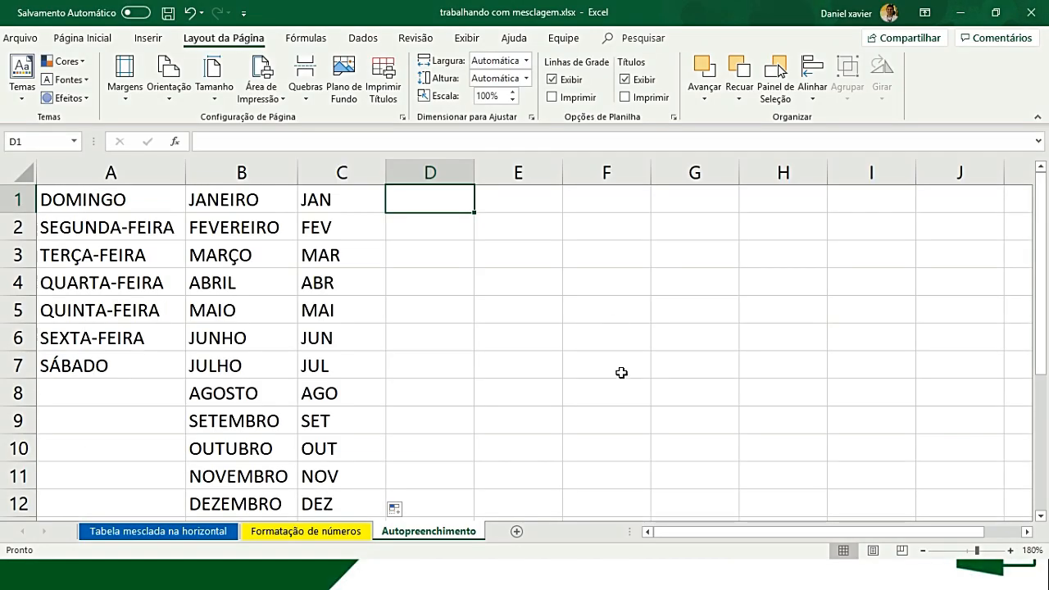
text(1)
key(Tab)
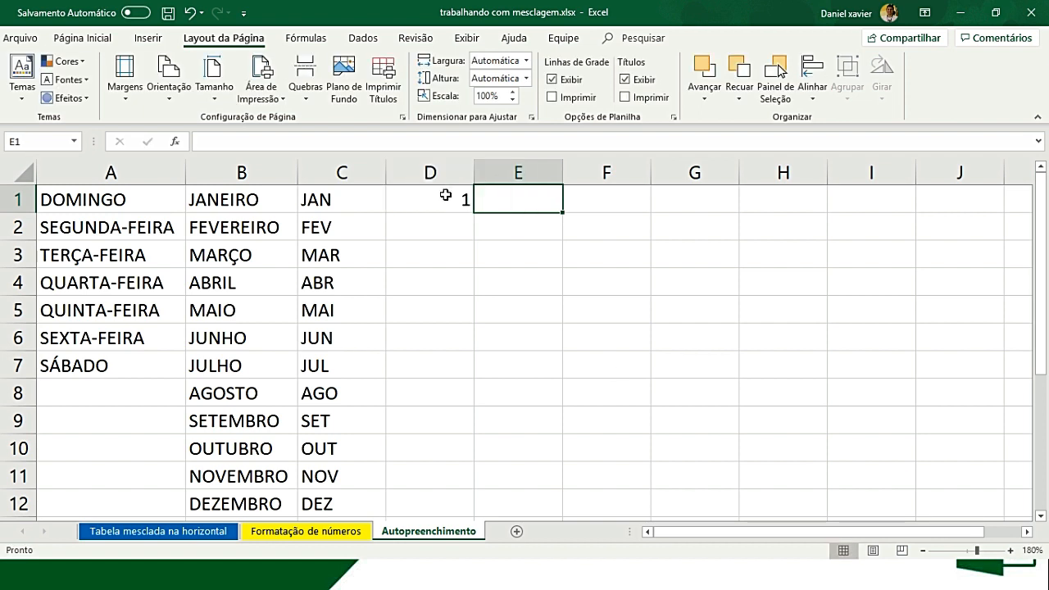
click(445, 195)
drag(473, 213, 468, 509)
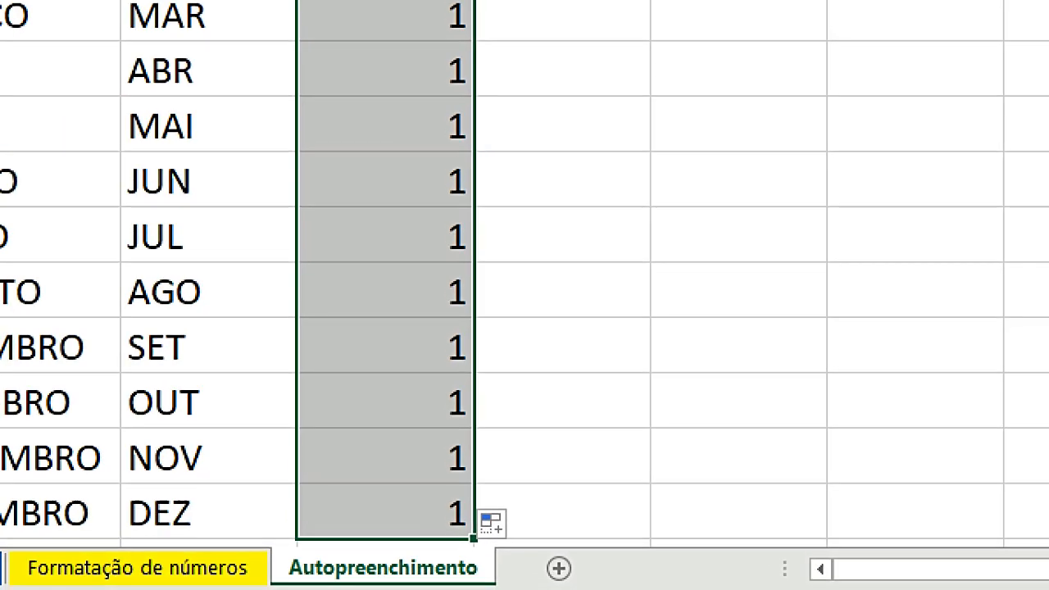
- Change the autofill result in D1:D12 from copied cells to a filled series
mouse_move(480, 494)
mouse_down()
mouse_move(467, 528)
mouse_move(518, 540)
mouse_move(503, 496)
mouse_up()
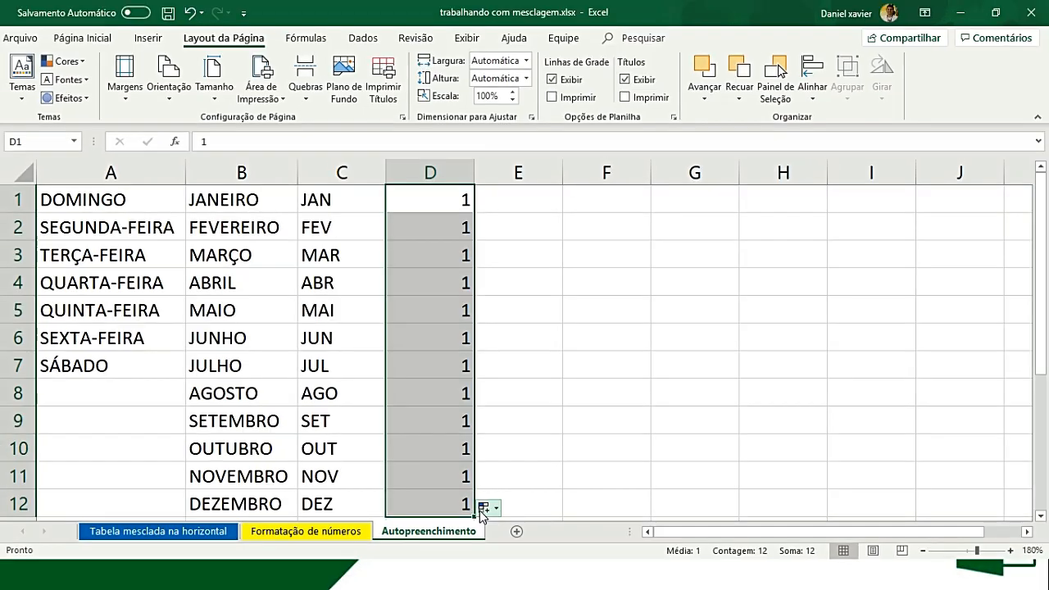
click(496, 509)
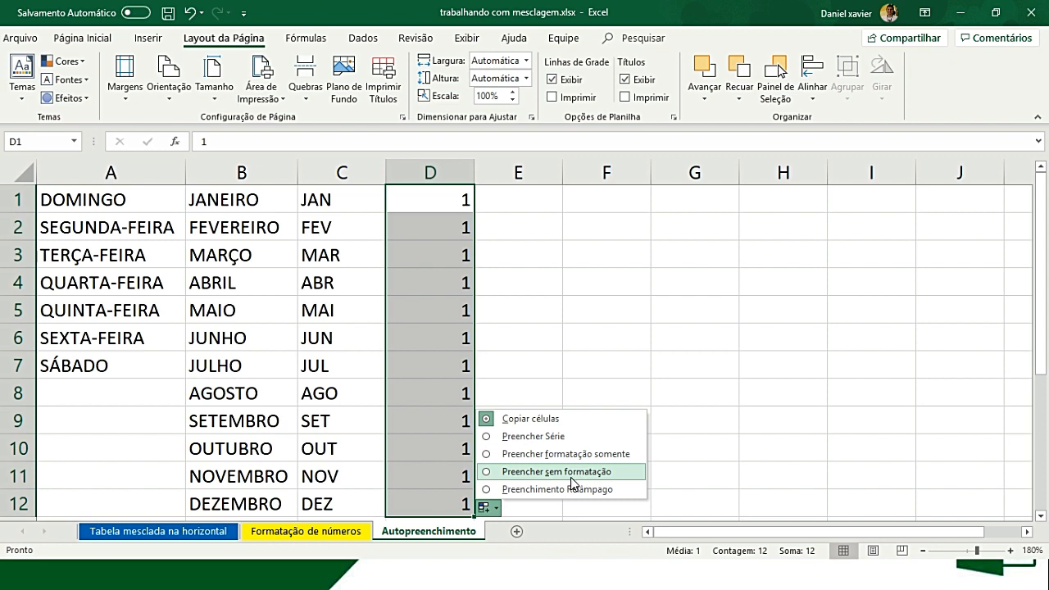
click(506, 440)
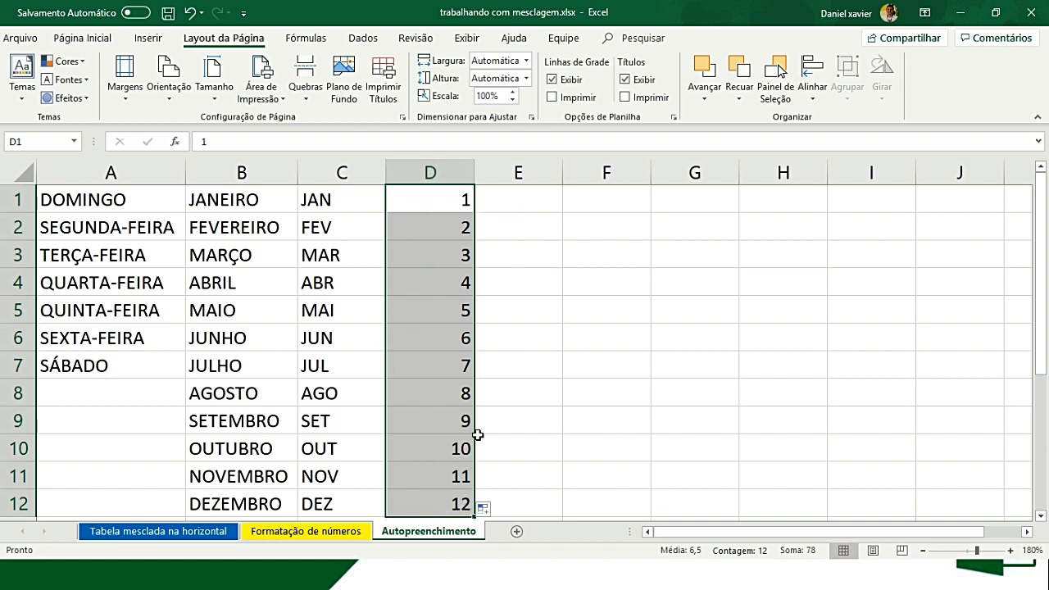
- Enter 2 in E1 and 4 in E2 as the start of an even-number sequence
click(519, 201)
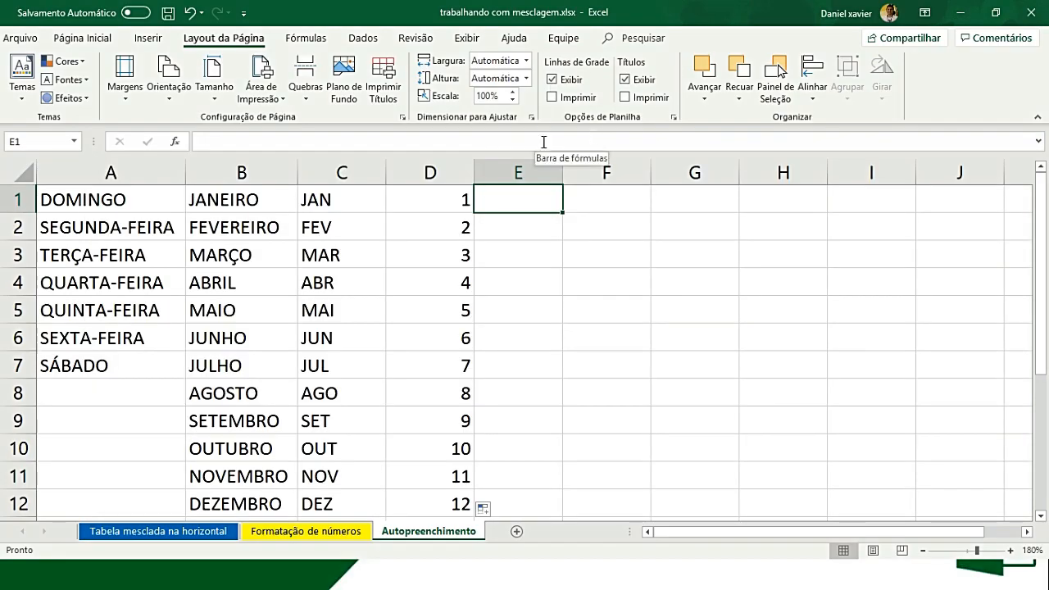
text(2)
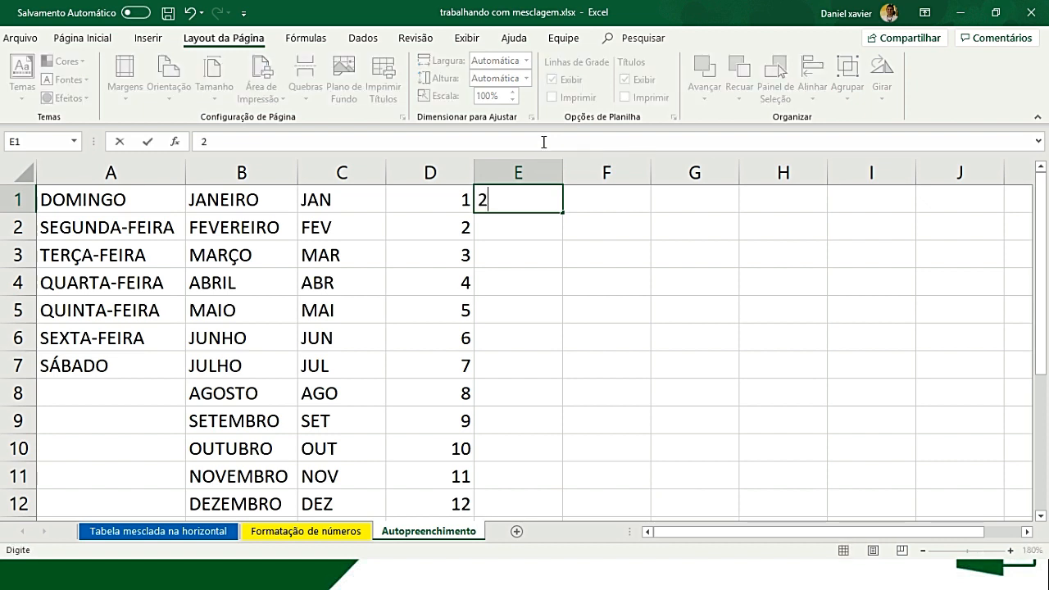
key(Return)
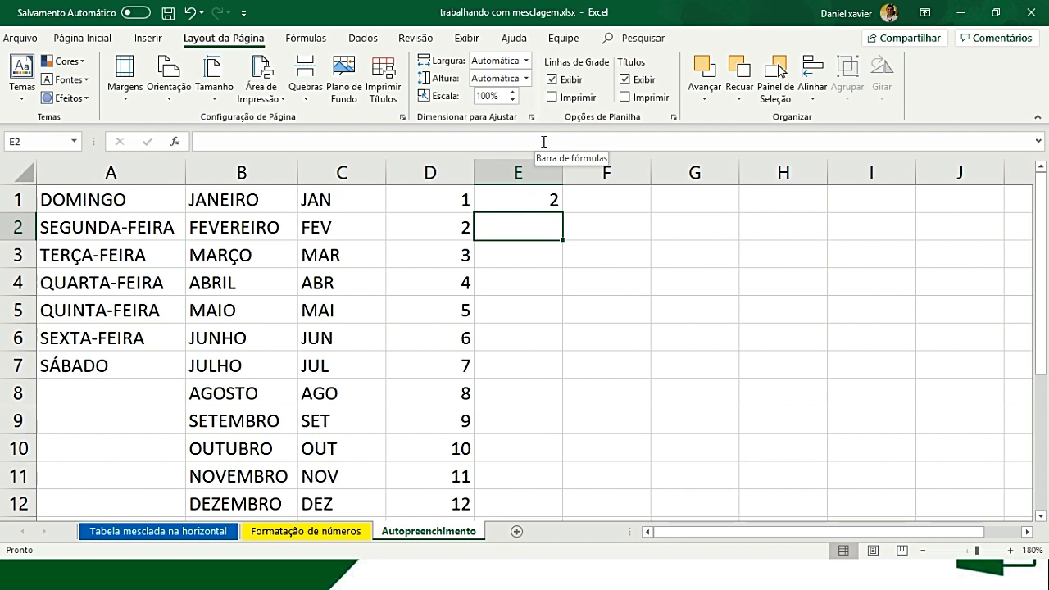
text(4)
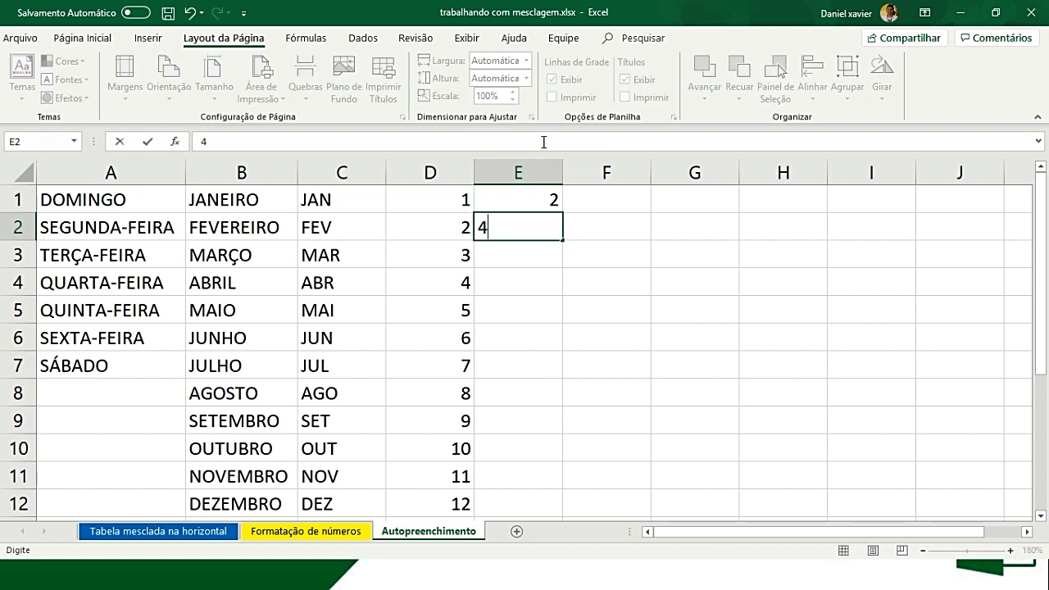
key(Return)
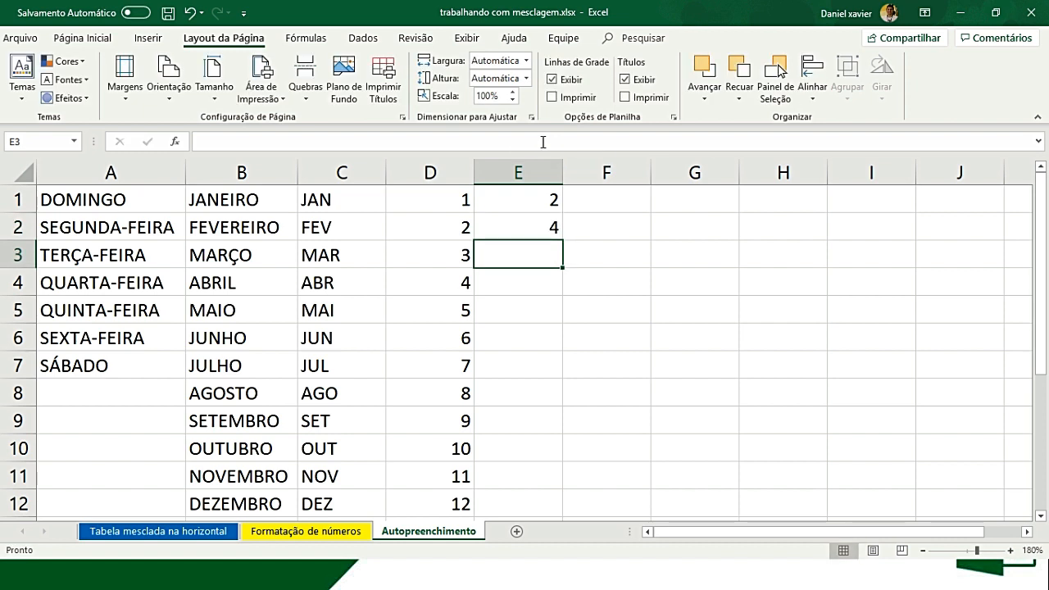
- Autofill the even-number pattern from E1:E2 down to E12
click(519, 204)
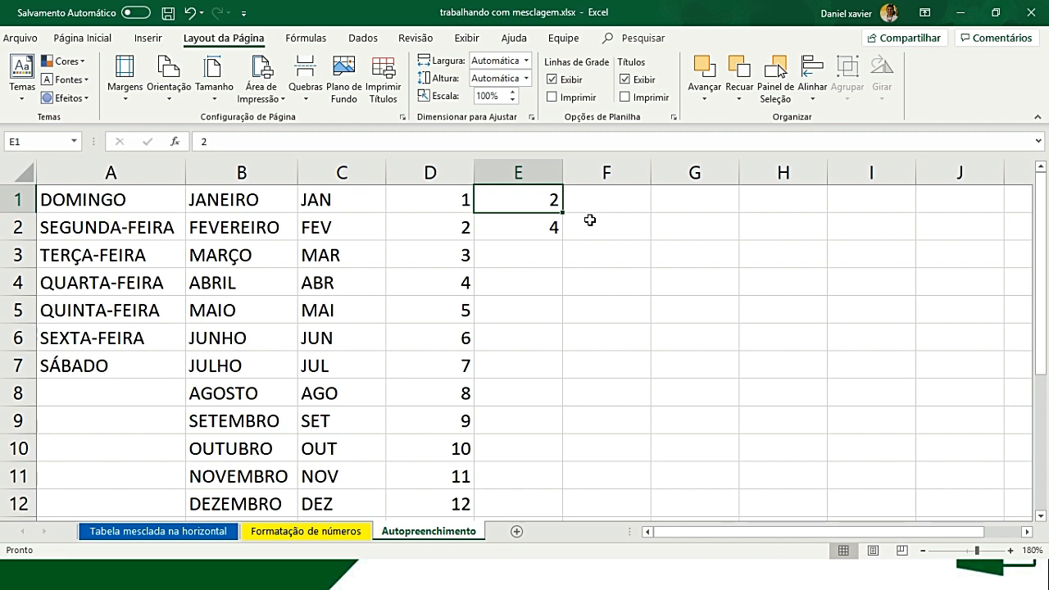
click(527, 234)
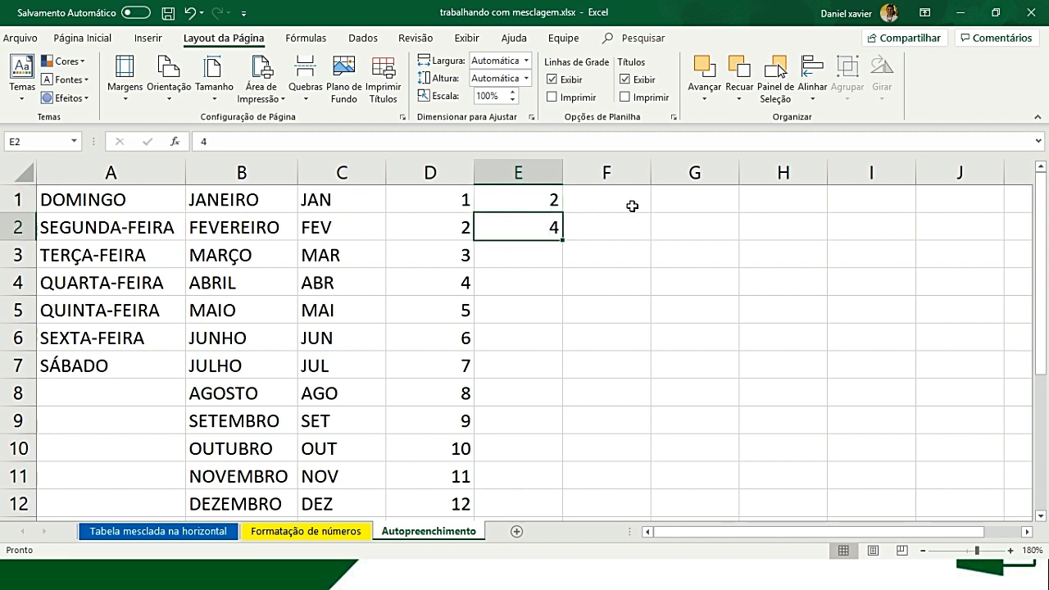
click(517, 200)
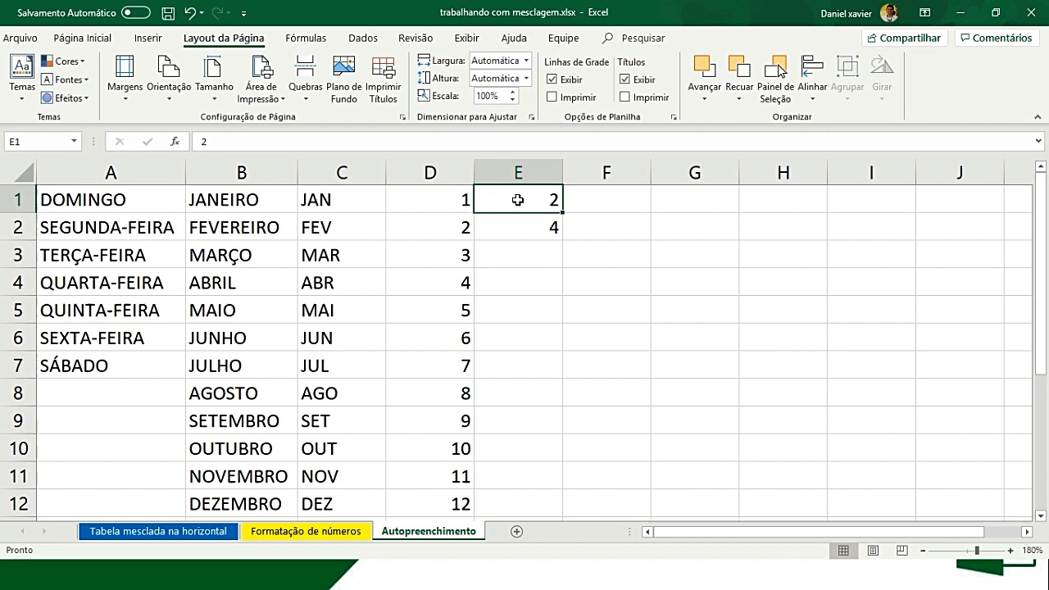
drag(518, 205, 519, 222)
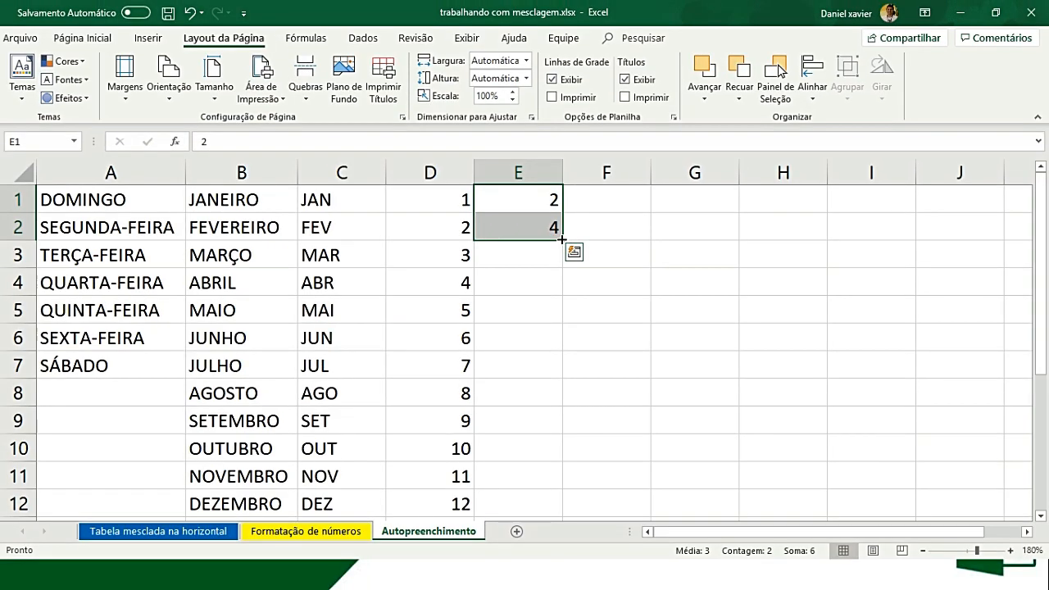
drag(562, 238, 557, 508)
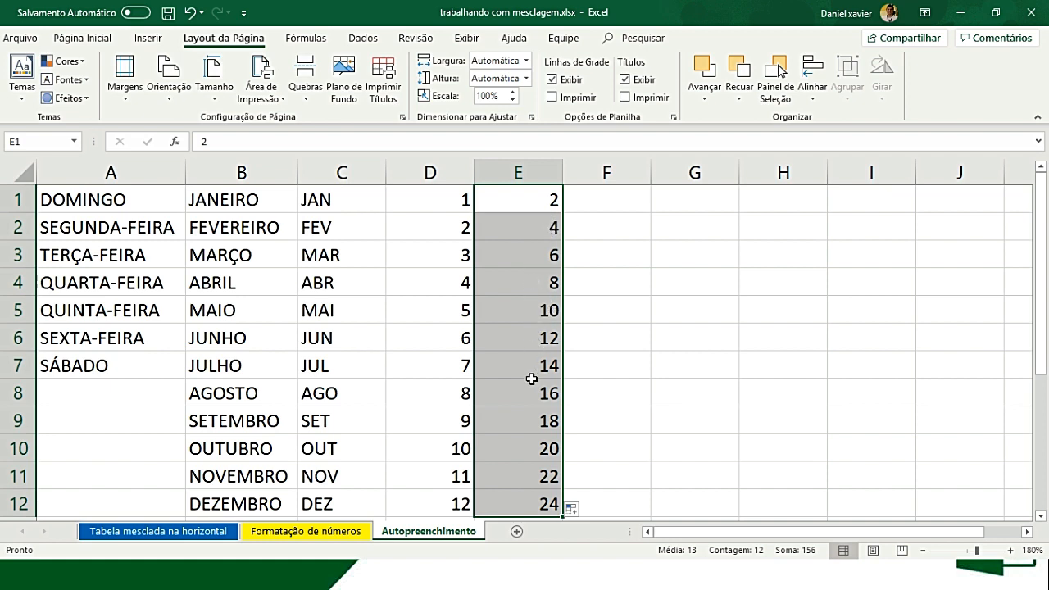
- Enter 1 in F1 and 3 in F2, and autofill the odd-number sequence down to F12
click(598, 193)
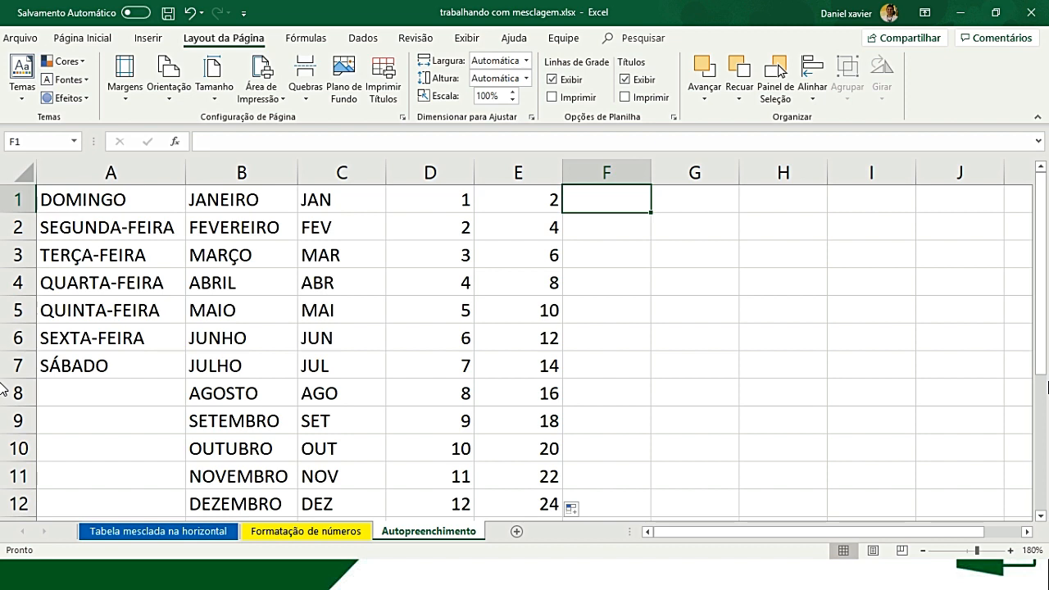
text(1)
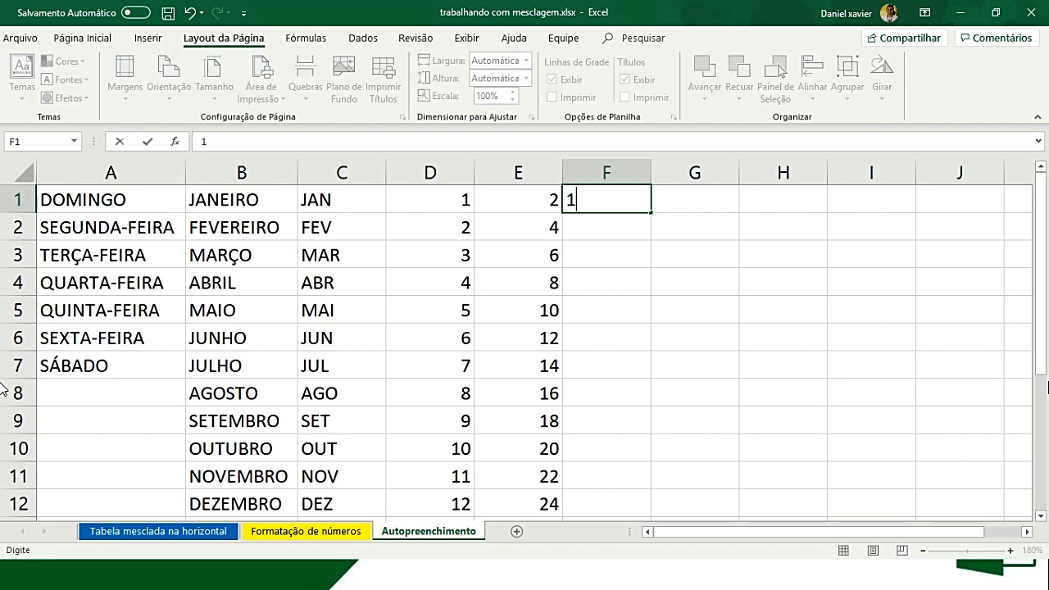
key(Return)
text(3)
key(Return)
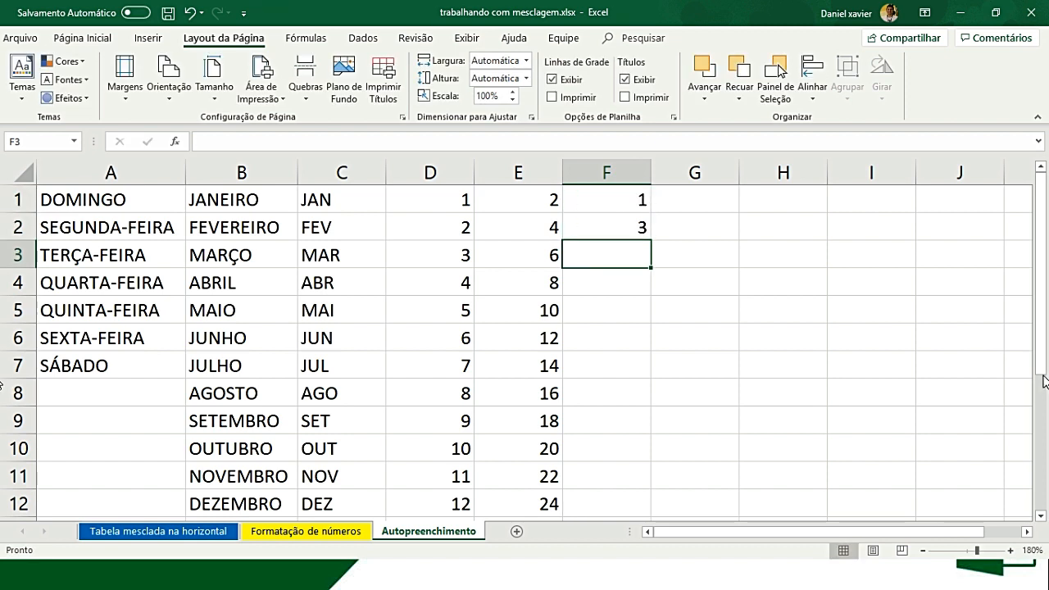
drag(639, 200, 640, 228)
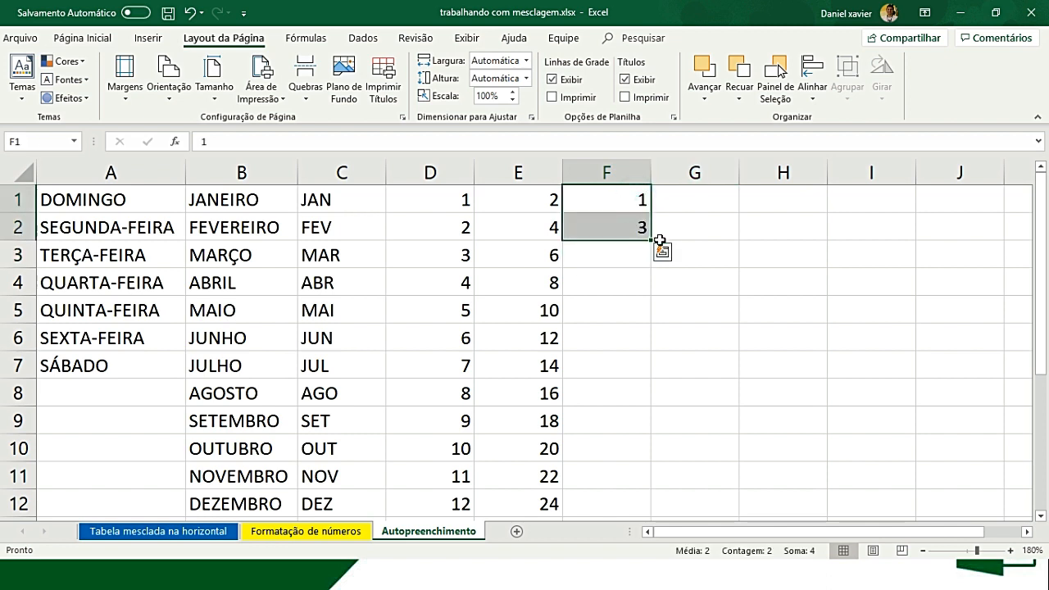
click(613, 198)
drag(611, 214, 647, 512)
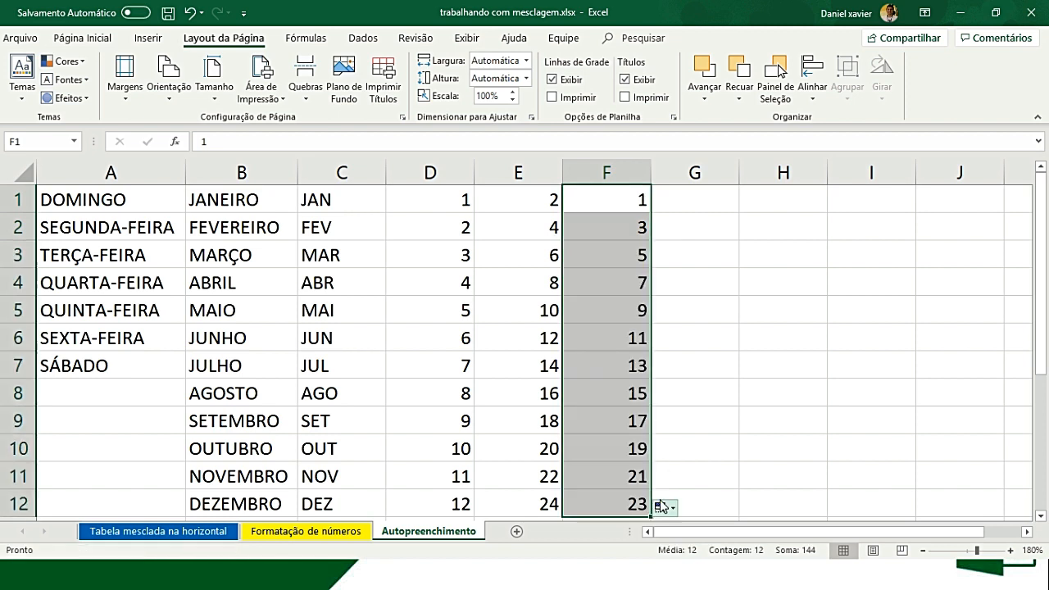
- Enter the date 01/03/2020 in G1
click(703, 192)
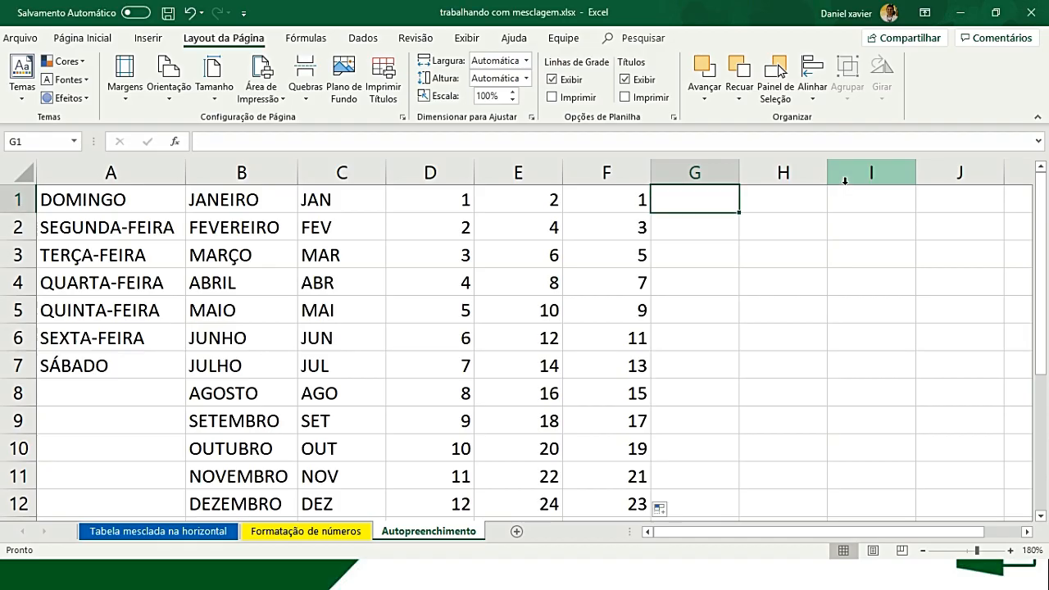
text(01/03)
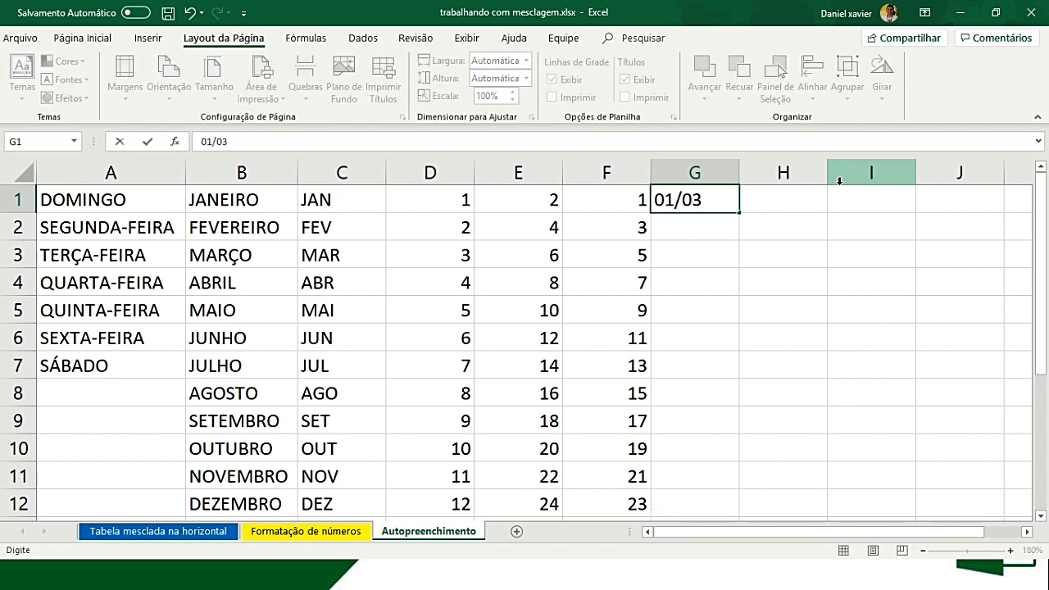
text(/2020)
key(Return)
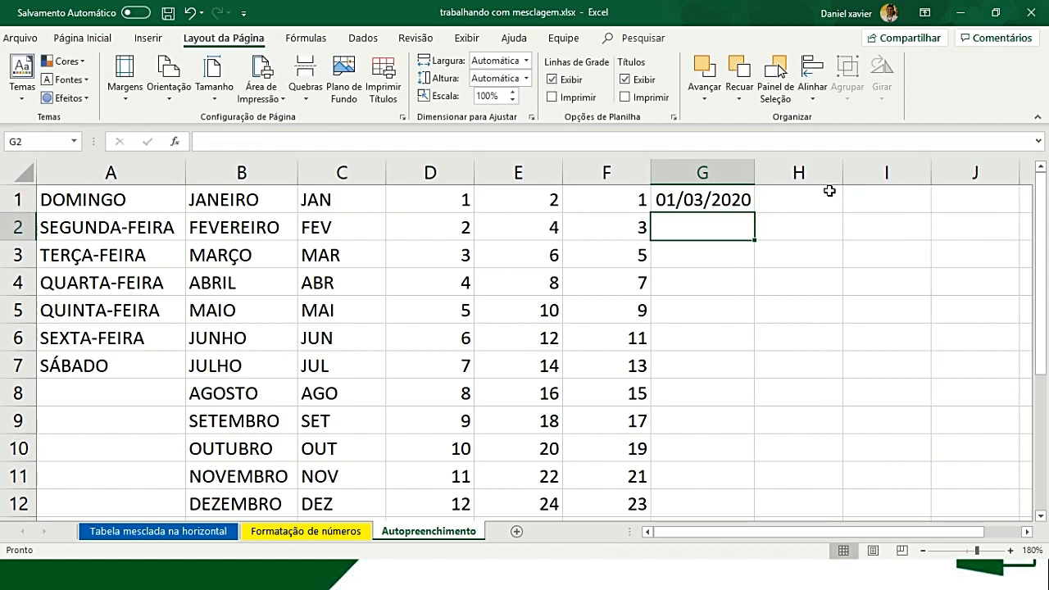
- Widen column G slightly and autofill the dates from G1 down to G12
click(749, 204)
drag(751, 172, 776, 173)
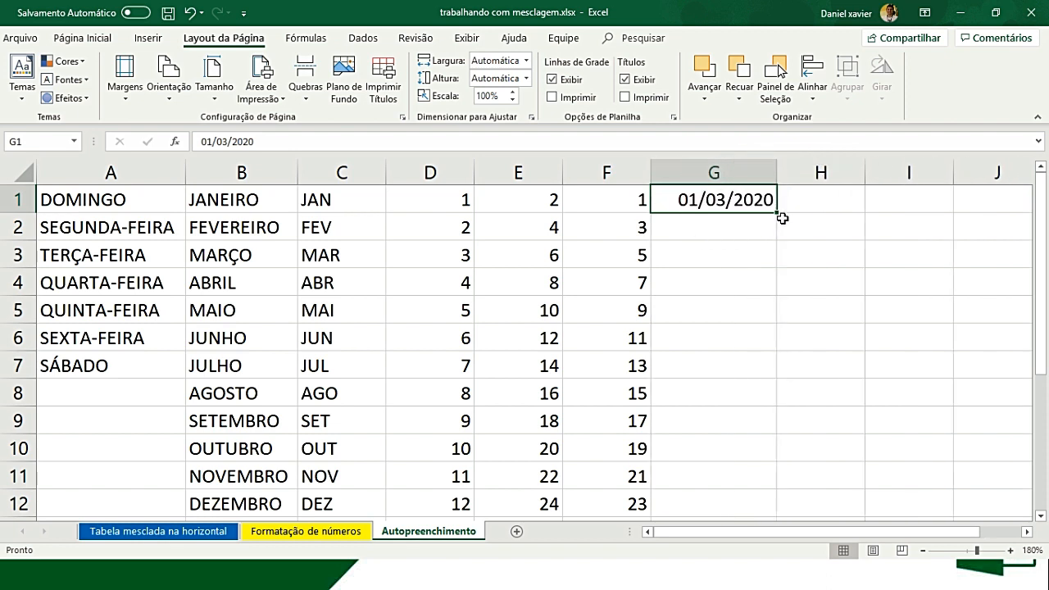
drag(776, 215, 742, 513)
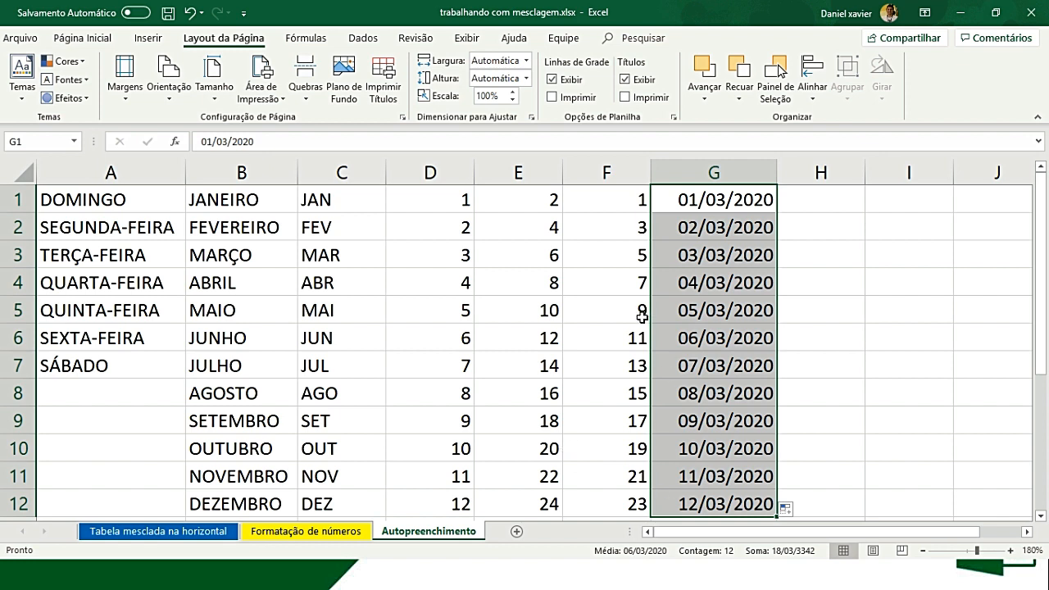
drag(426, 200, 465, 427)
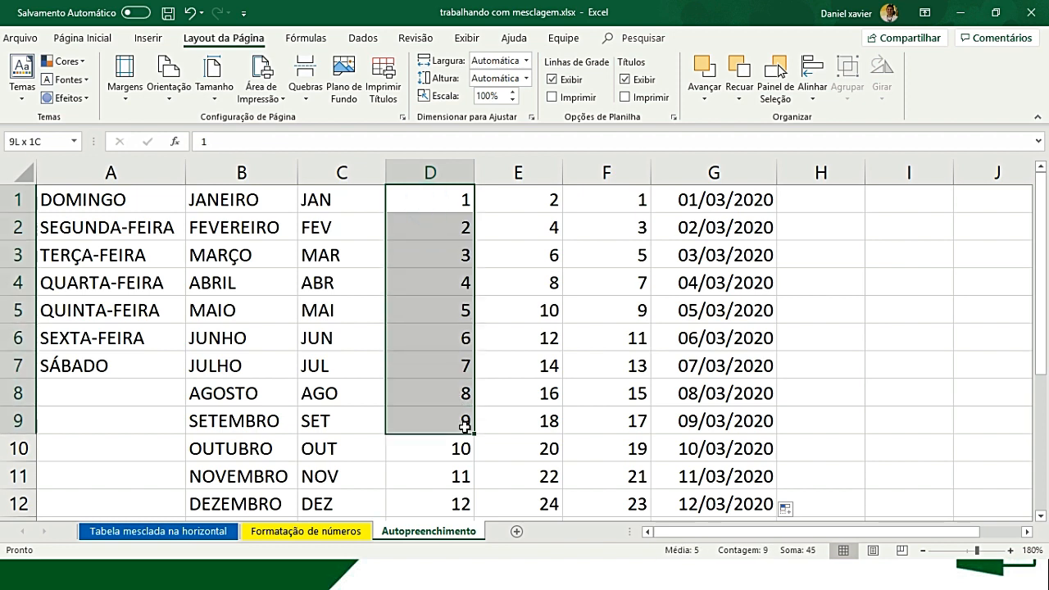
drag(537, 281, 542, 250)
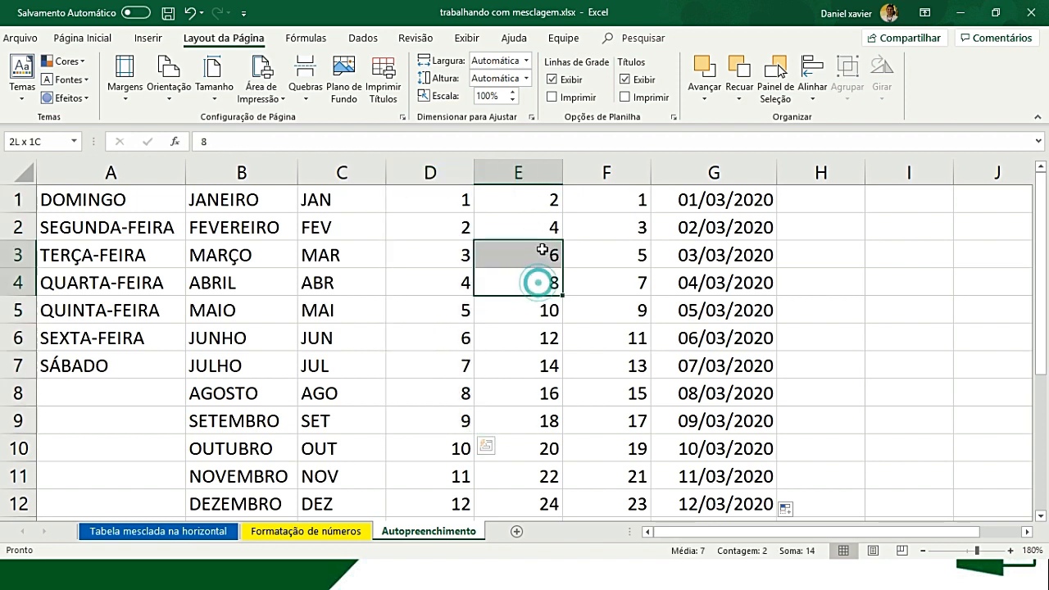
drag(620, 304, 621, 255)
drag(414, 198, 441, 204)
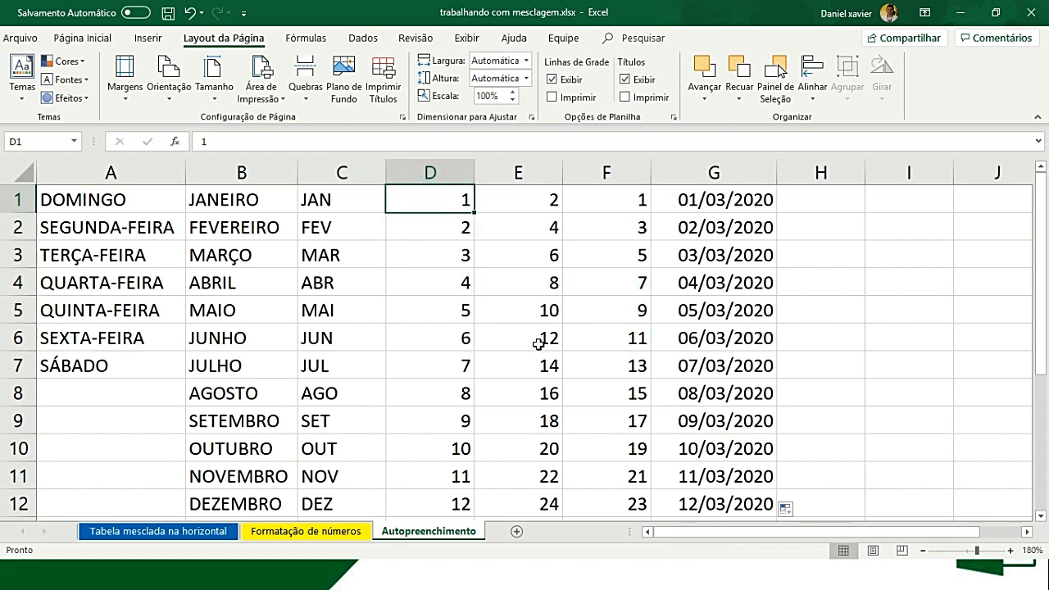
- Open the cell formatting settings for D1:F12 at the Personalizado number category
click(410, 195)
drag(459, 218, 615, 503)
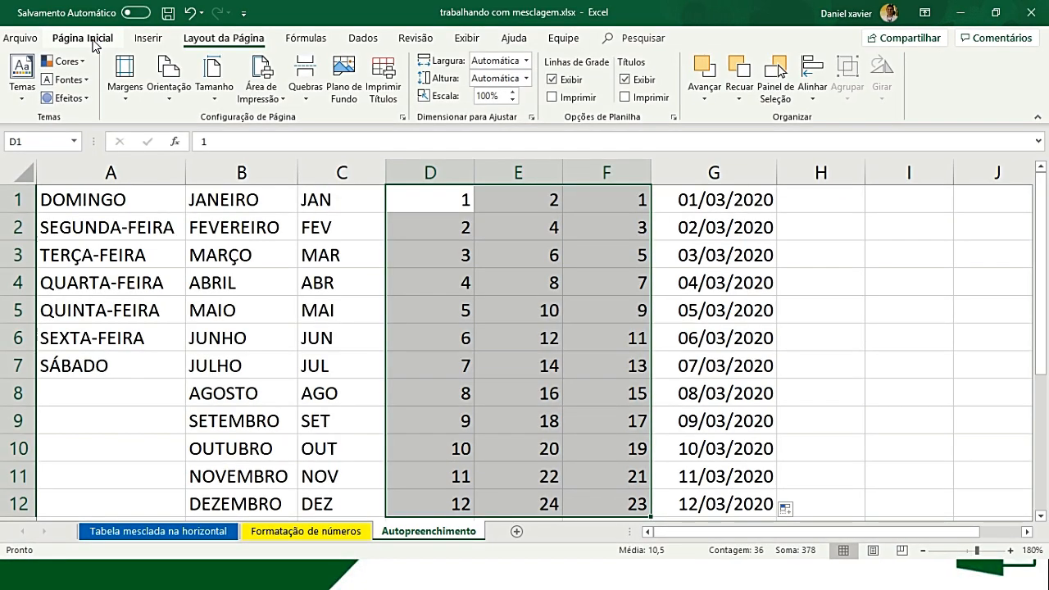
click(93, 40)
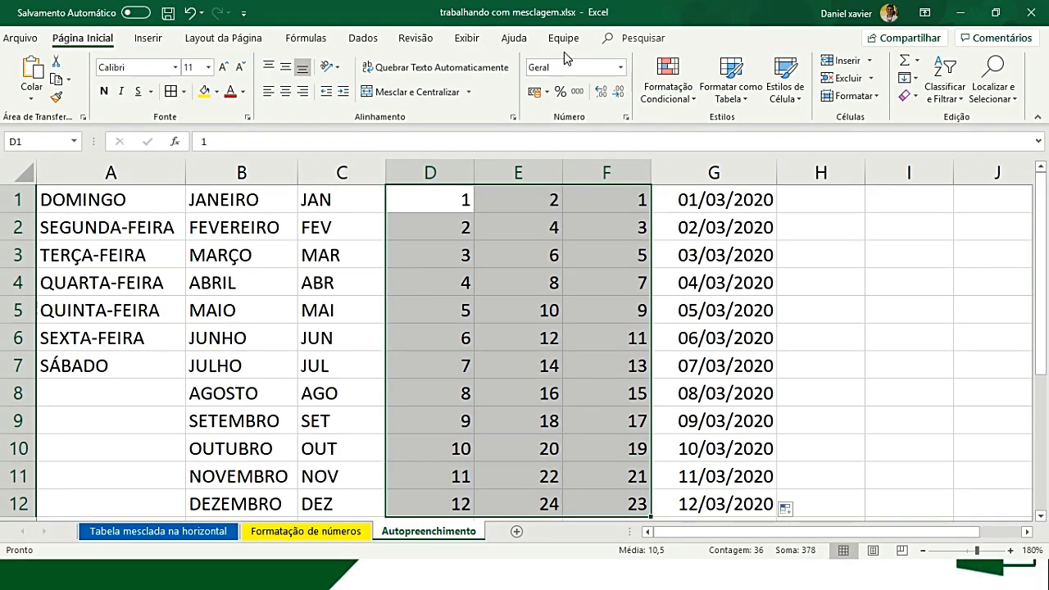
click(620, 71)
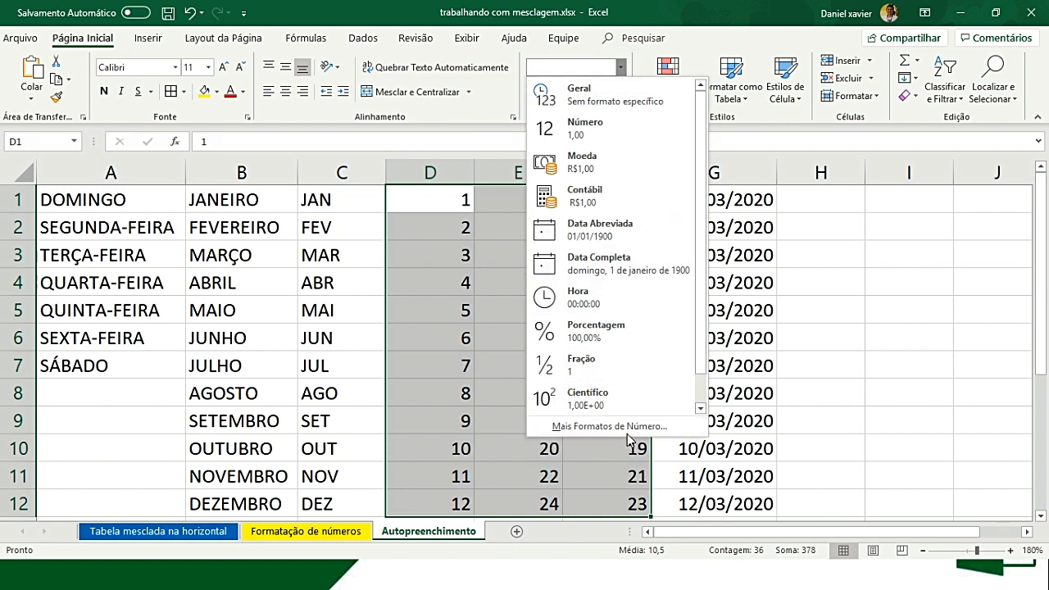
click(619, 427)
click(539, 255)
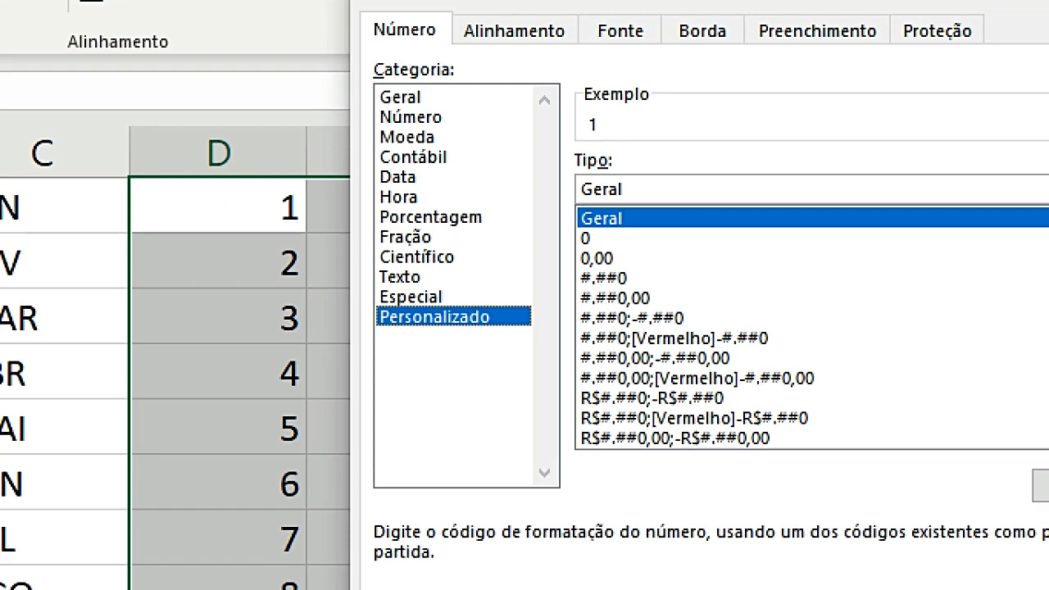
- Set the custom number format code to 00
mouse_move(643, 191)
mouse_down()
mouse_move(613, 183)
mouse_move(652, 185)
mouse_up()
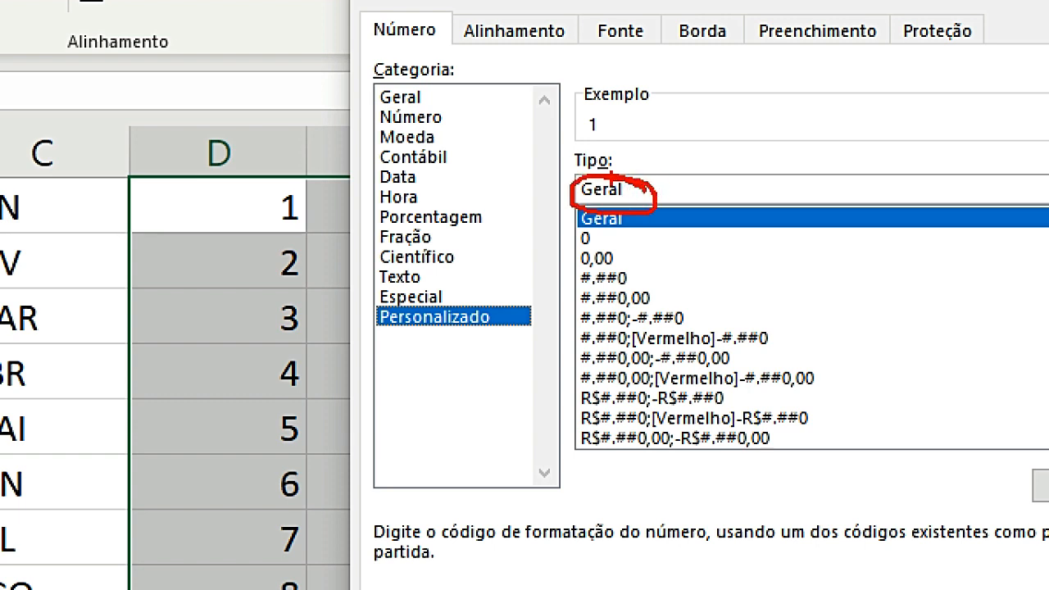
key(Escape)
click(638, 185)
key(BackSpace)
key(BackSpace)
key(BackSpace)
key(BackSpace)
key(BackSpace)
text(00)
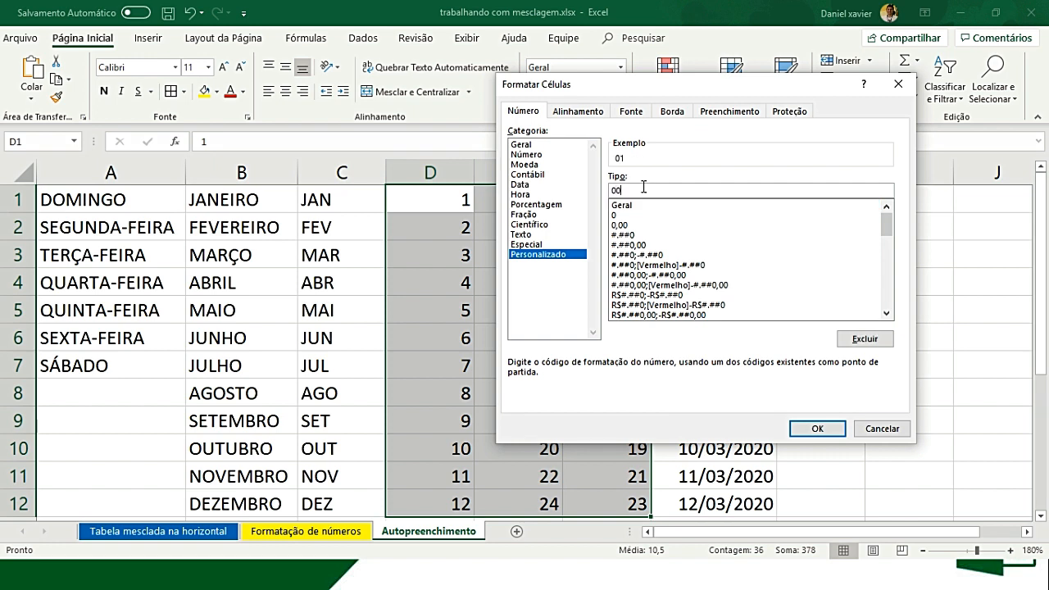
key(BackSpace)
text(33)
text(00)
- Apply the two-digit custom number format to the number sequences in D1:F12
key(ctrl+1)
click(629, 194)
drag(621, 192, 666, 175)
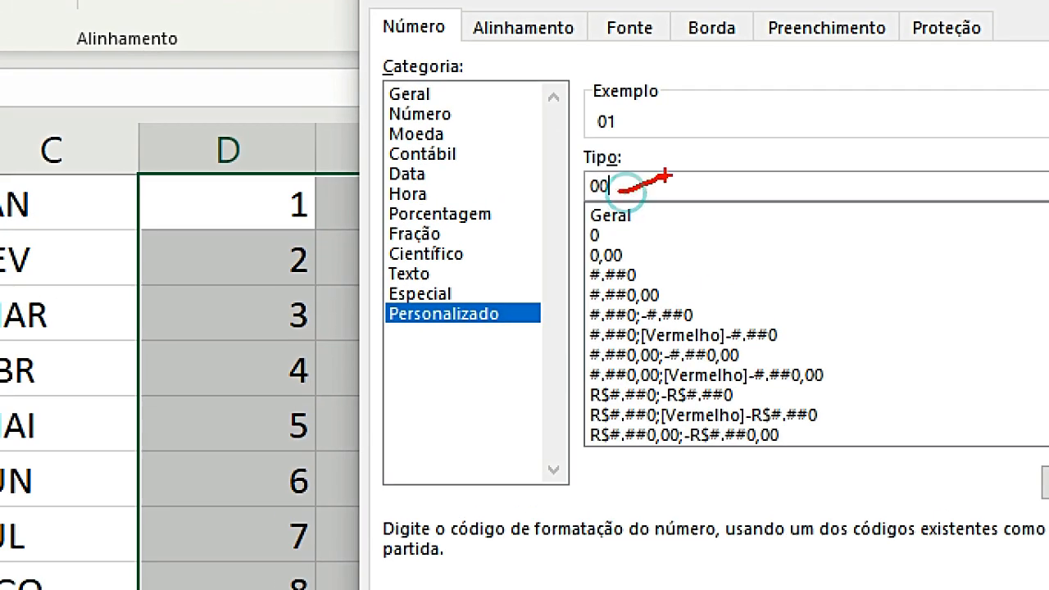
mouse_move(624, 104)
mouse_down()
mouse_move(583, 130)
mouse_move(627, 123)
mouse_up()
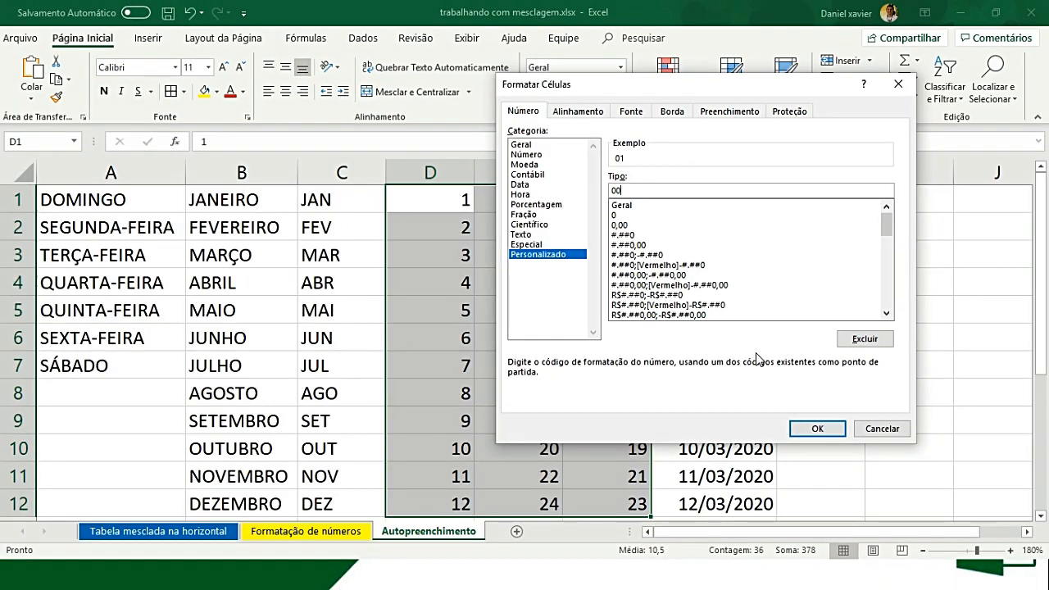
click(817, 422)
click(582, 263)
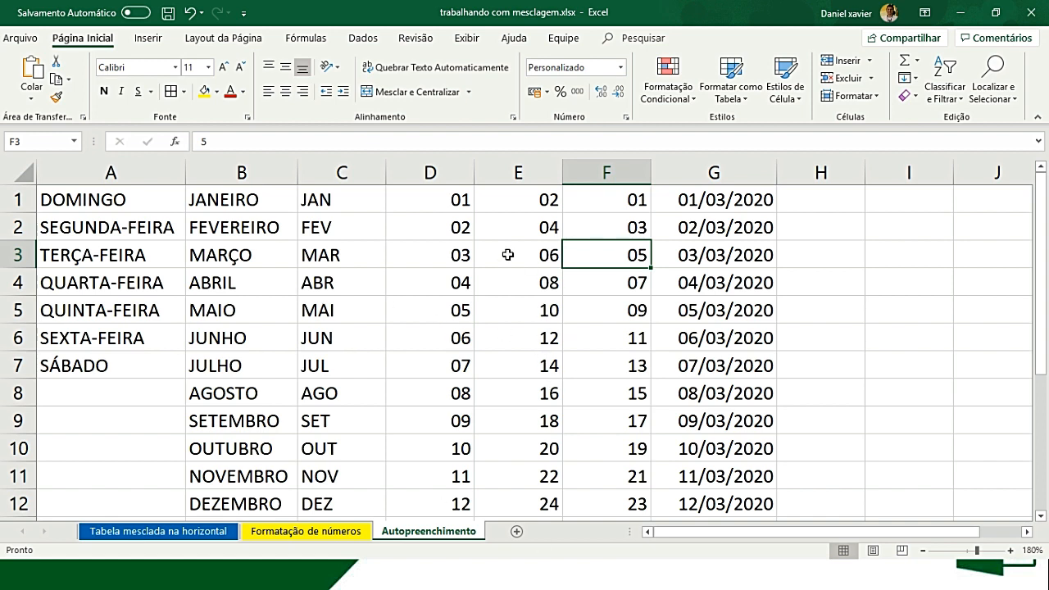
- Widen columns A and B slightly and narrow column C a little
click(467, 198)
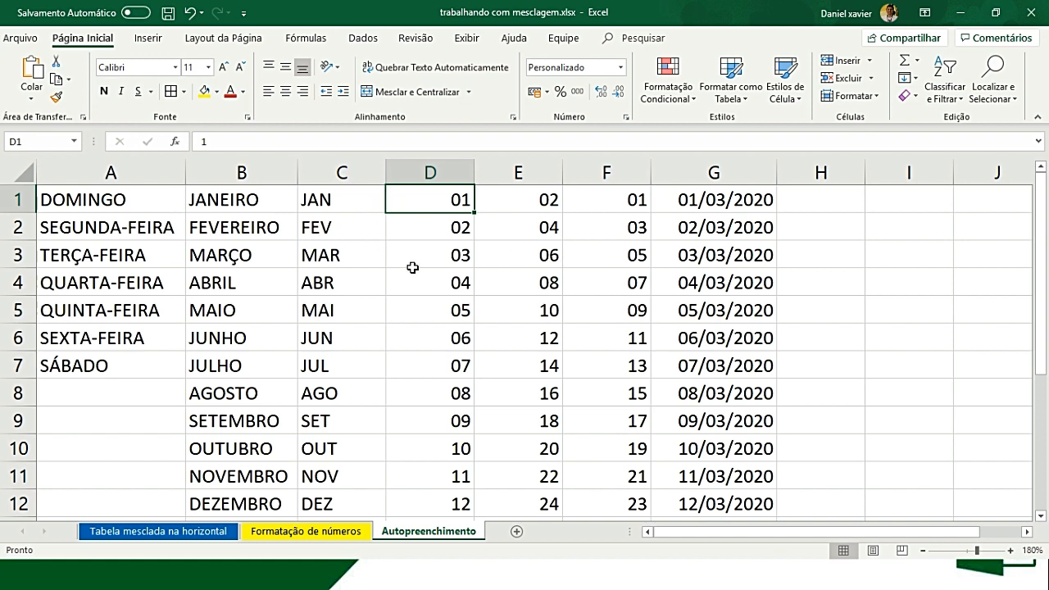
drag(186, 172, 199, 172)
drag(312, 169, 326, 170)
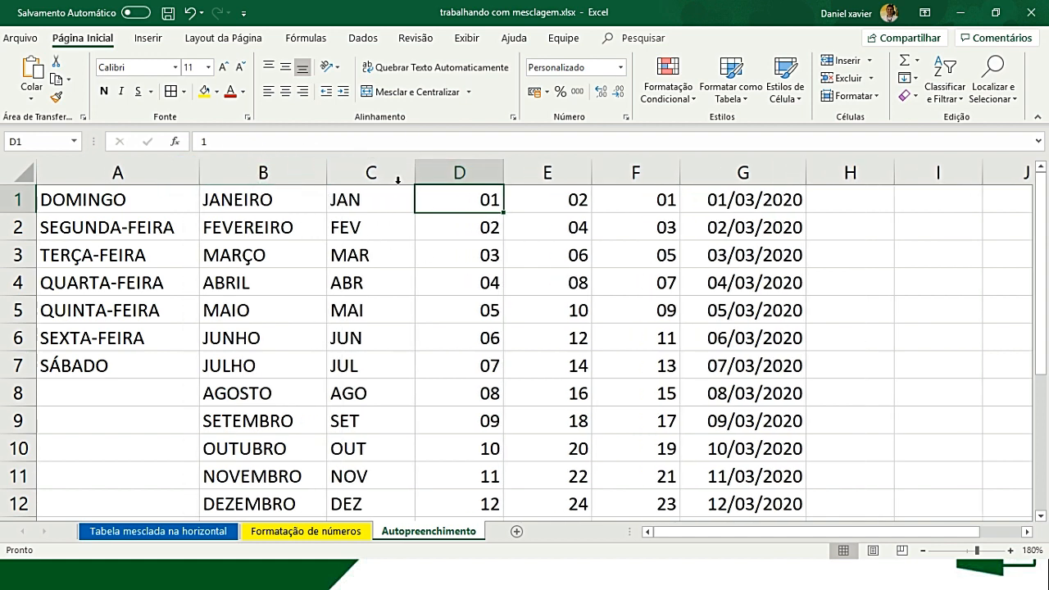
drag(415, 172, 407, 174)
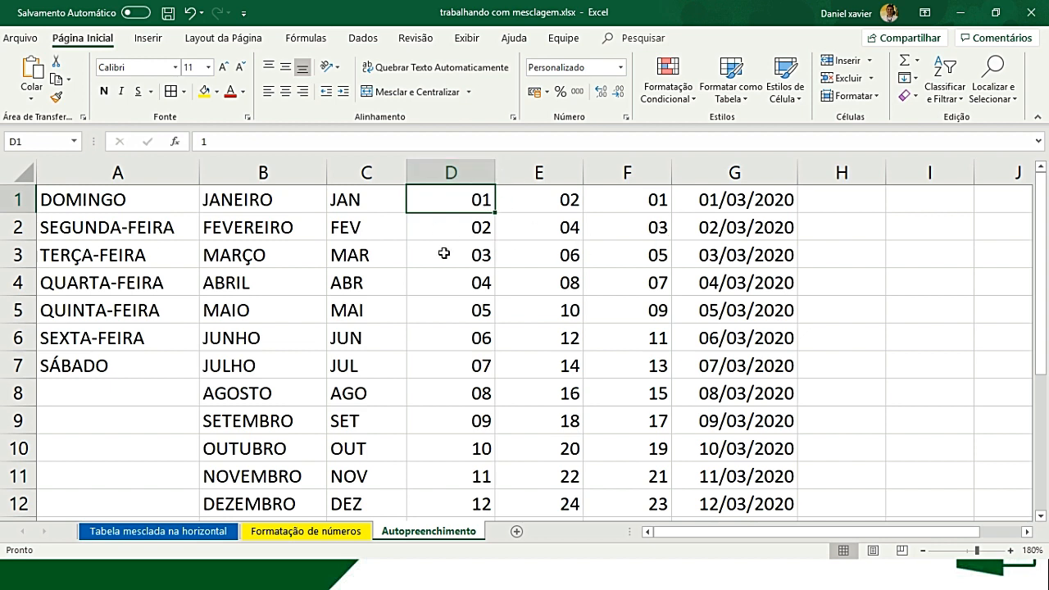
- Set the width of columns D to F, holding the number sequences, to 5
drag(441, 198, 469, 198)
drag(437, 199, 653, 503)
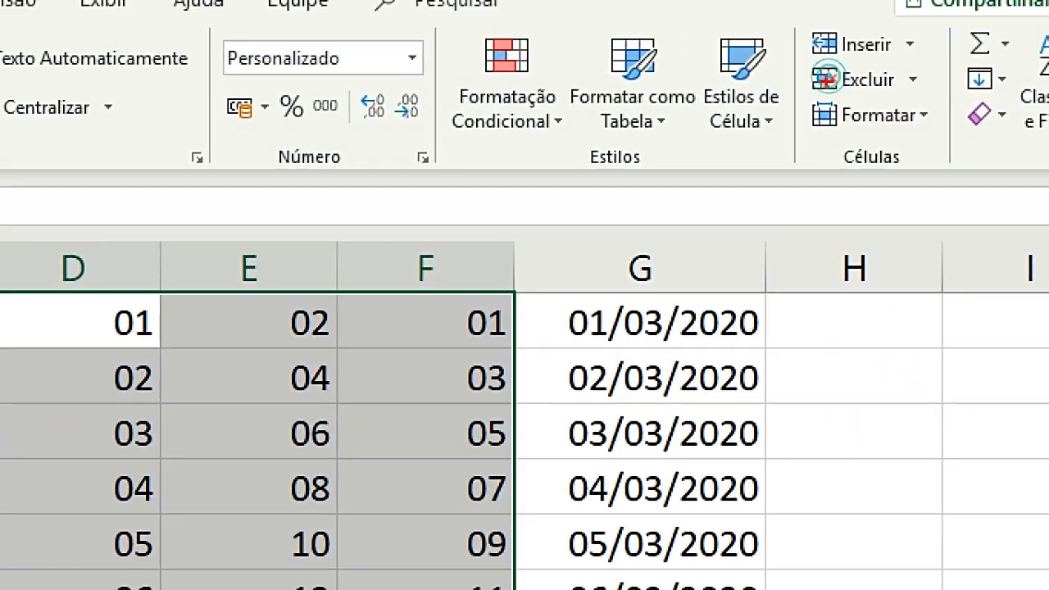
drag(798, 129, 937, 137)
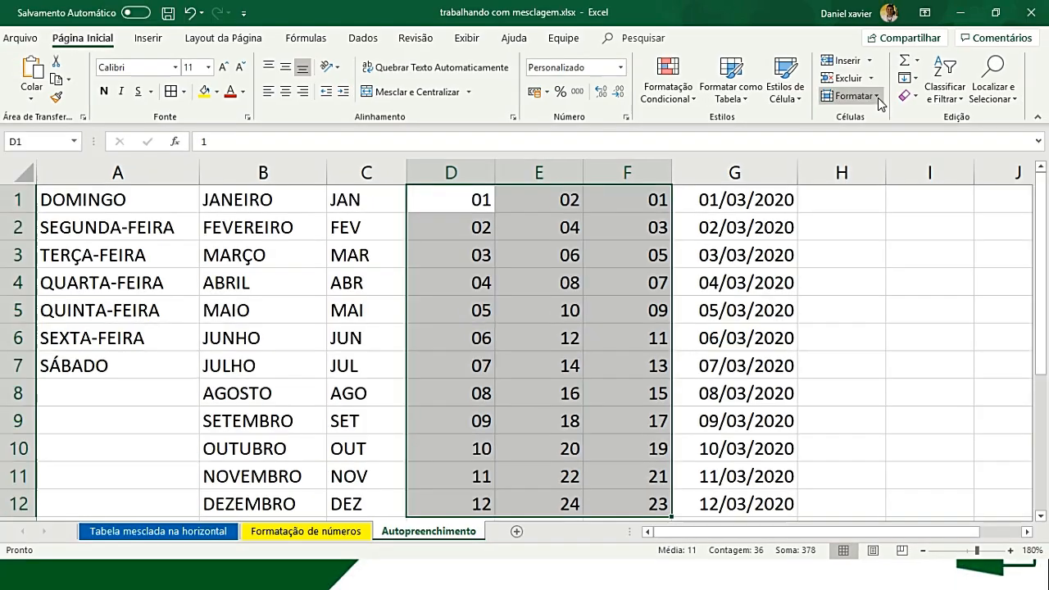
click(924, 117)
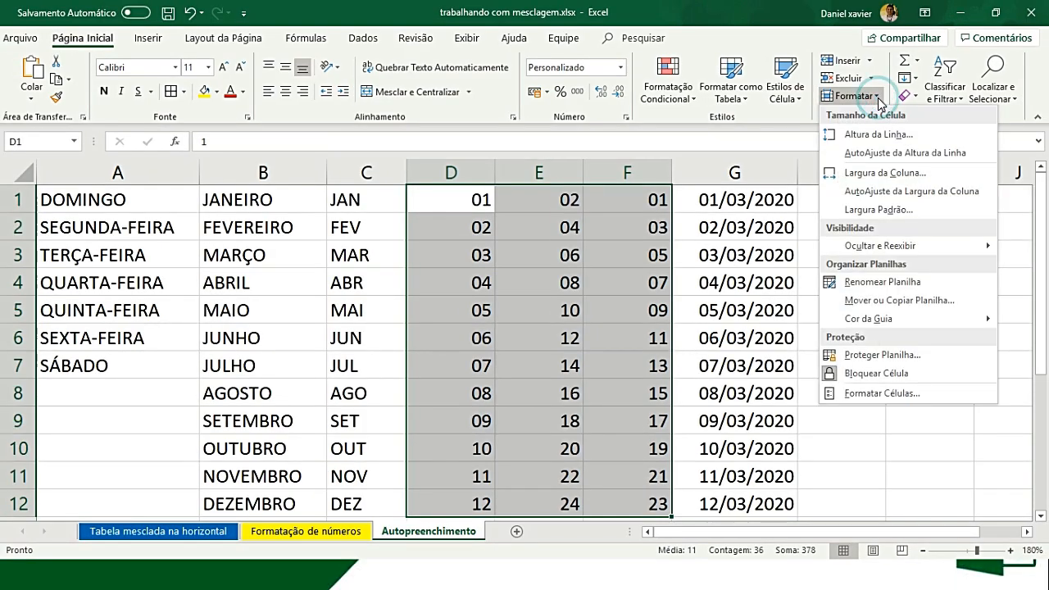
click(878, 180)
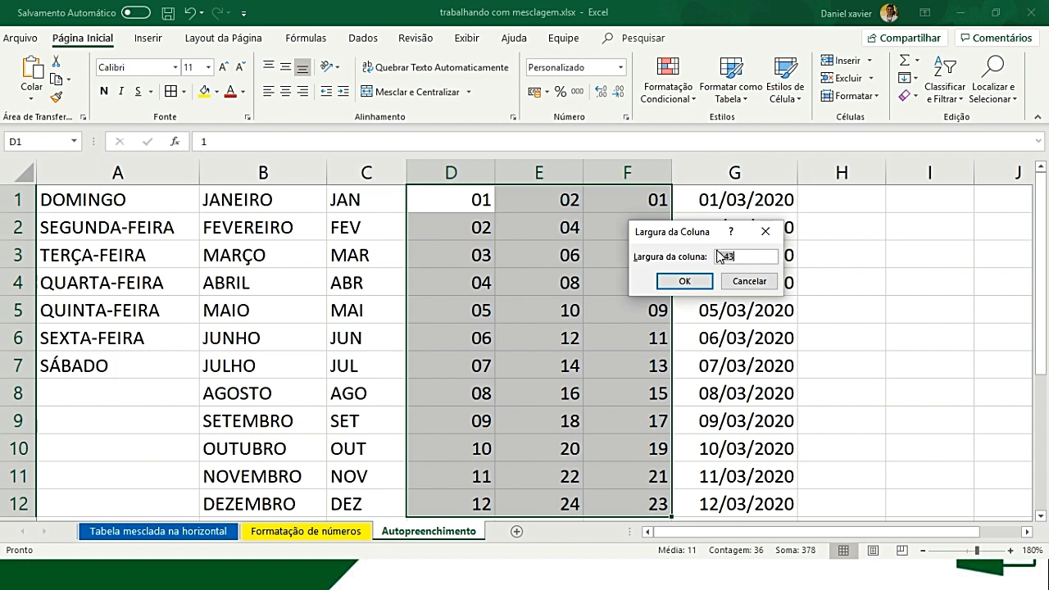
text(5)
click(684, 281)
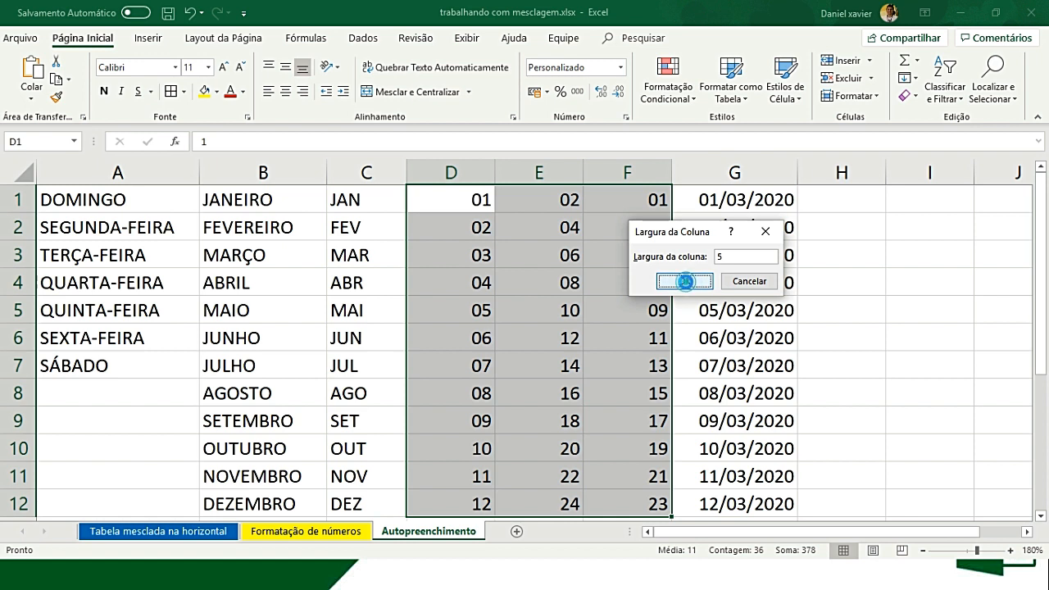
click(428, 195)
click(480, 195)
click(533, 195)
click(502, 199)
click(435, 196)
click(501, 196)
click(535, 199)
click(488, 201)
click(435, 195)
click(552, 204)
click(497, 202)
click(435, 196)
drag(435, 197, 556, 495)
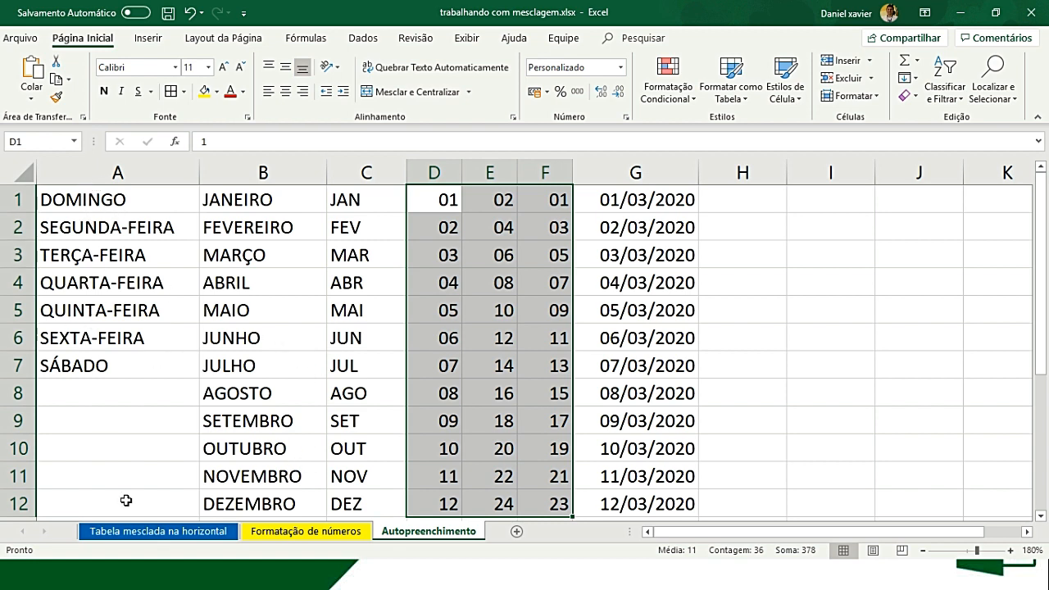
- Apply all borders (Todas as Bordas) to the whole table in A1:G12
drag(140, 200, 164, 445)
drag(123, 199, 625, 501)
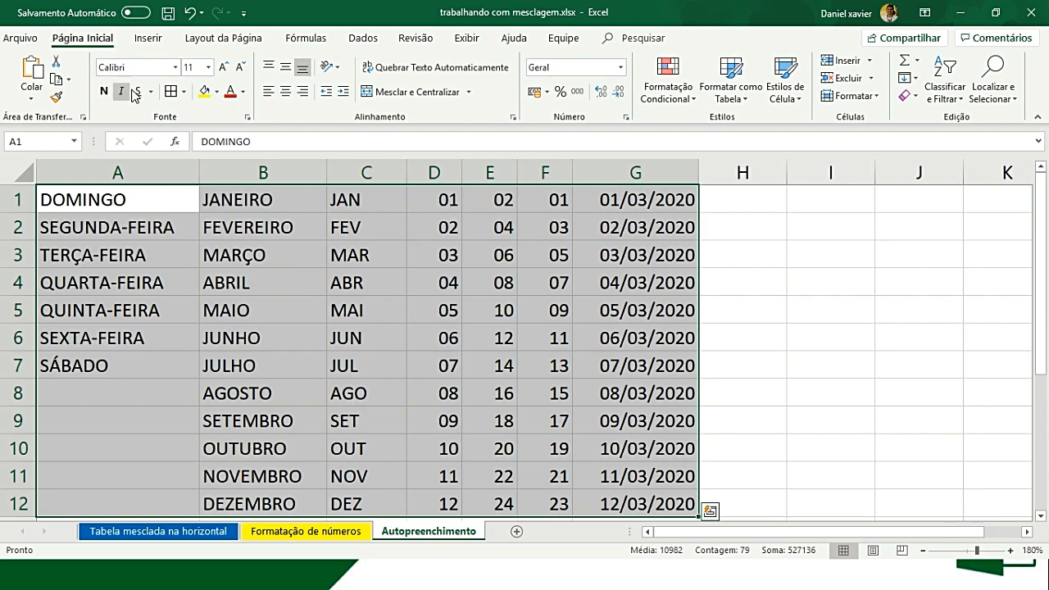
key(ctrl+1)
click(173, 83)
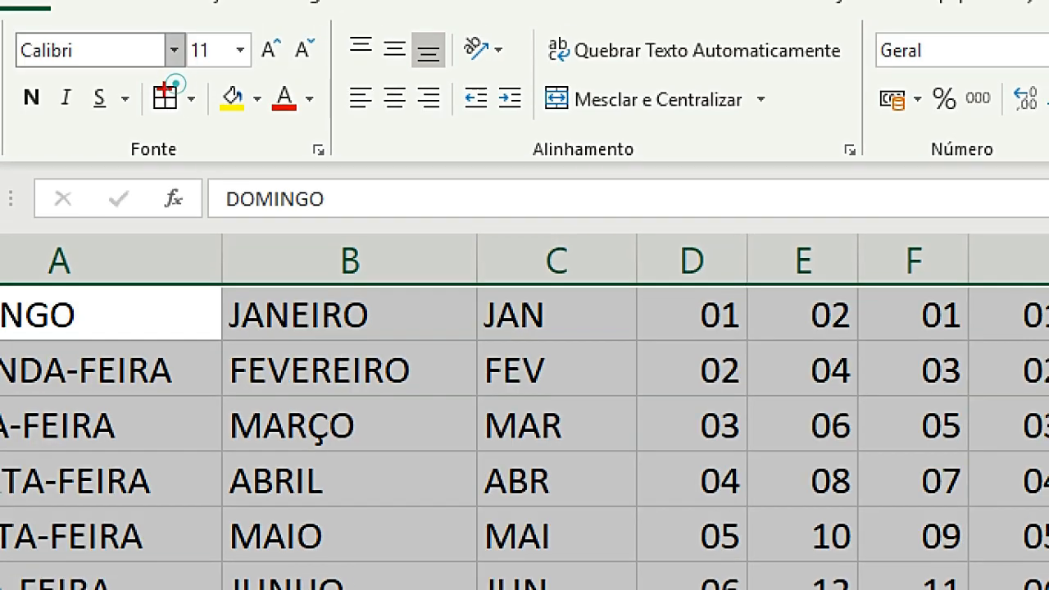
mouse_move(173, 81)
mouse_down()
mouse_move(154, 86)
mouse_move(150, 128)
mouse_move(192, 109)
mouse_up()
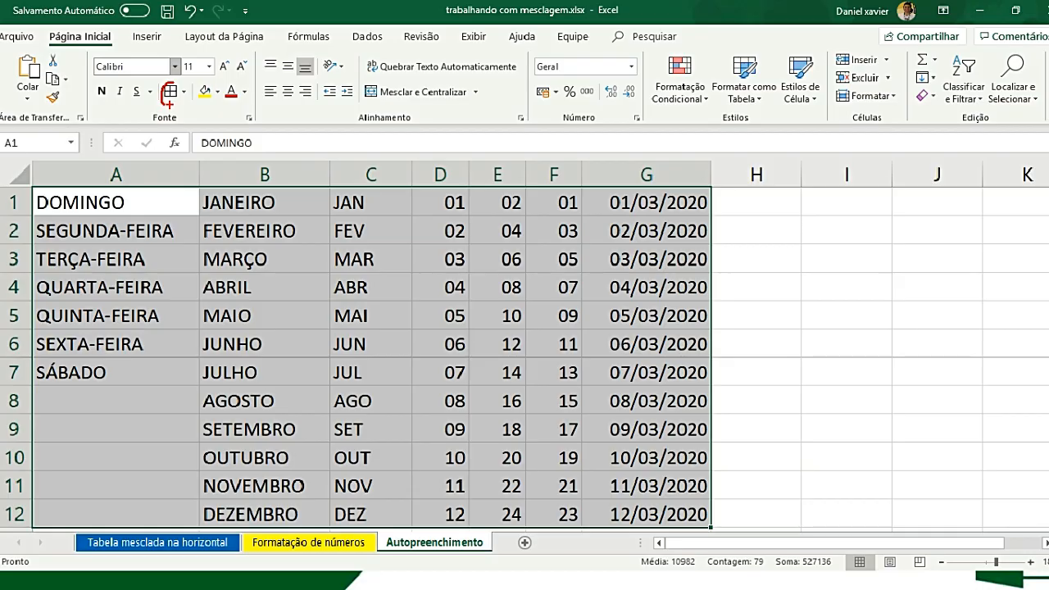
key(Escape)
click(191, 98)
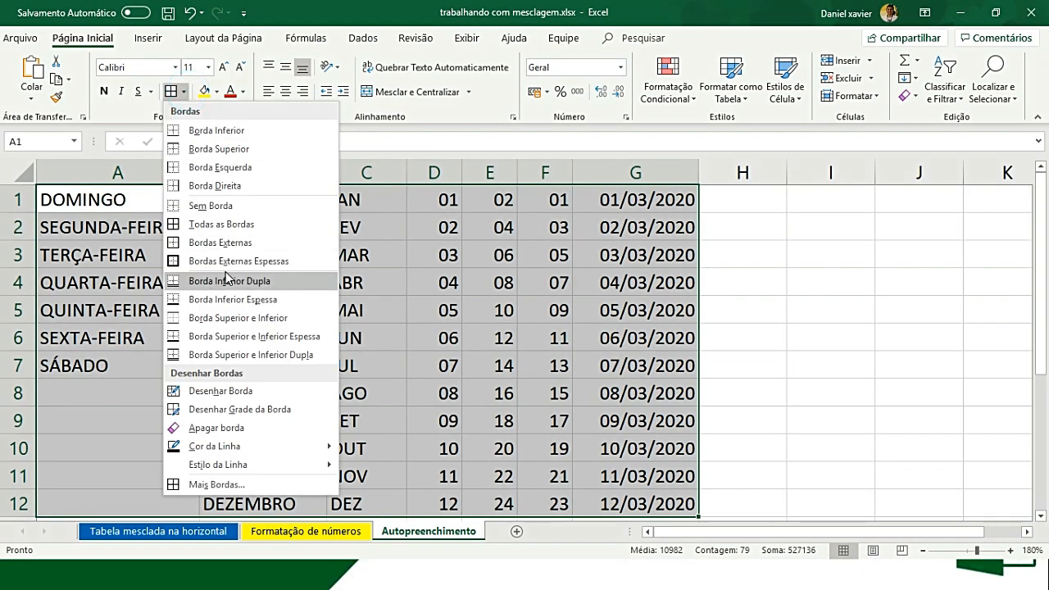
click(226, 228)
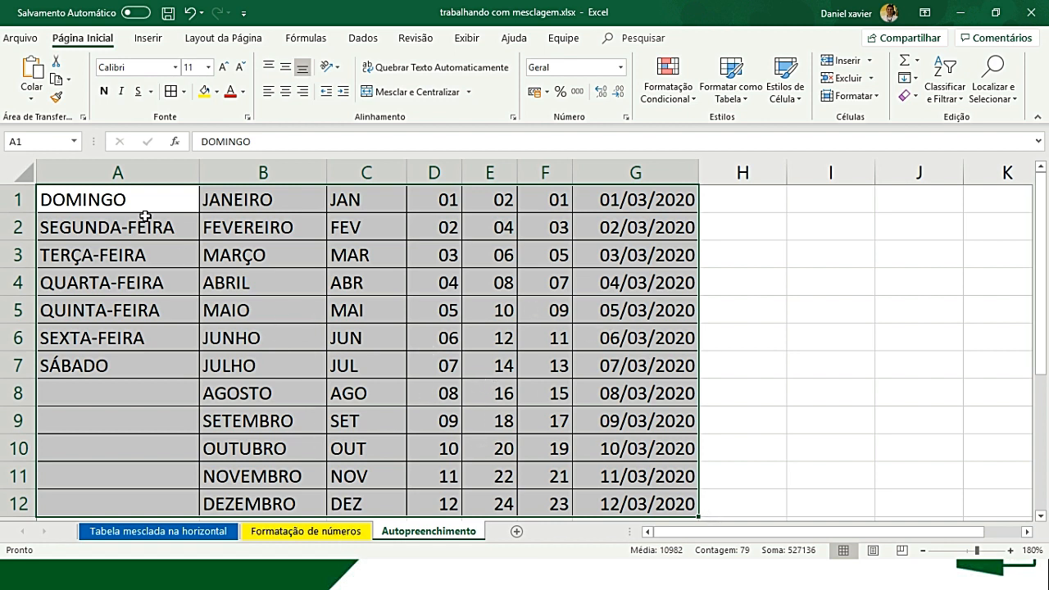
- Check the bordered table in the print preview and return to the sheet
click(23, 39)
click(50, 272)
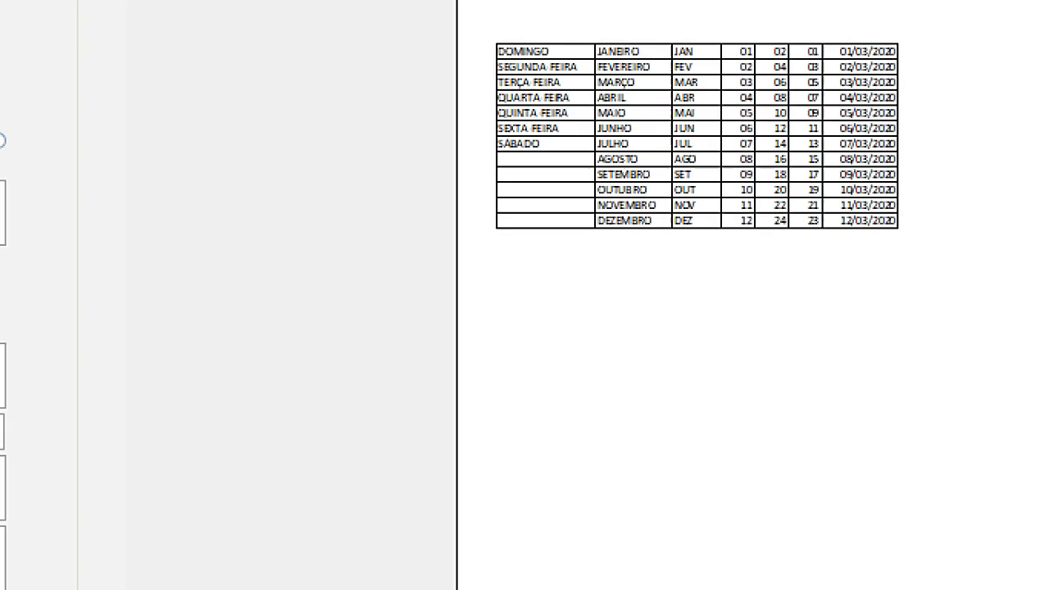
drag(540, 164, 631, 210)
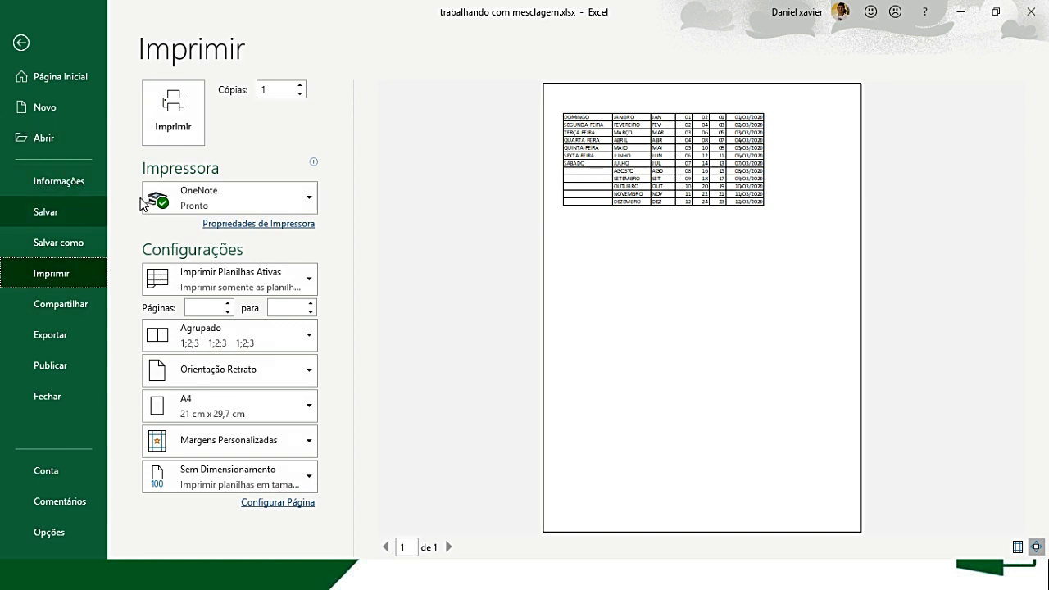
click(22, 43)
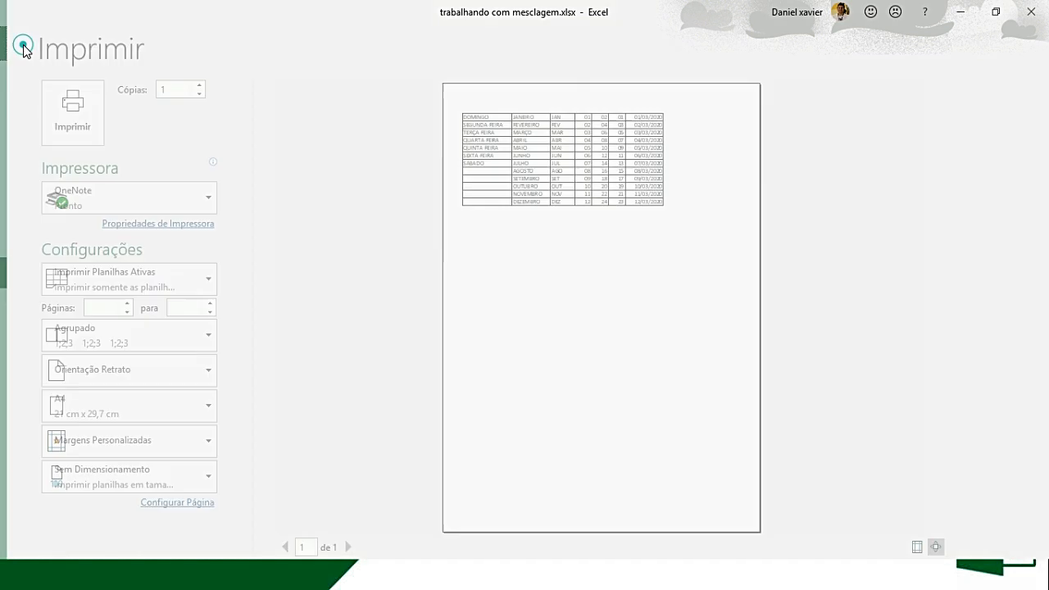
- Remove the inner horizontal, bottom and left borders from the empty cells A8:A12 through the detailed border settings
drag(103, 394, 106, 508)
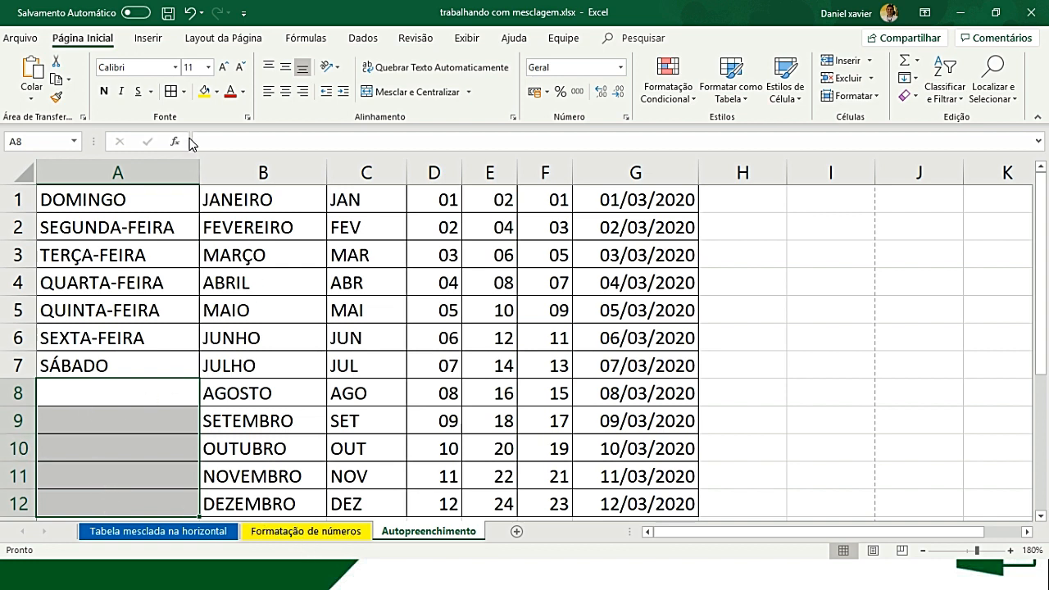
click(186, 94)
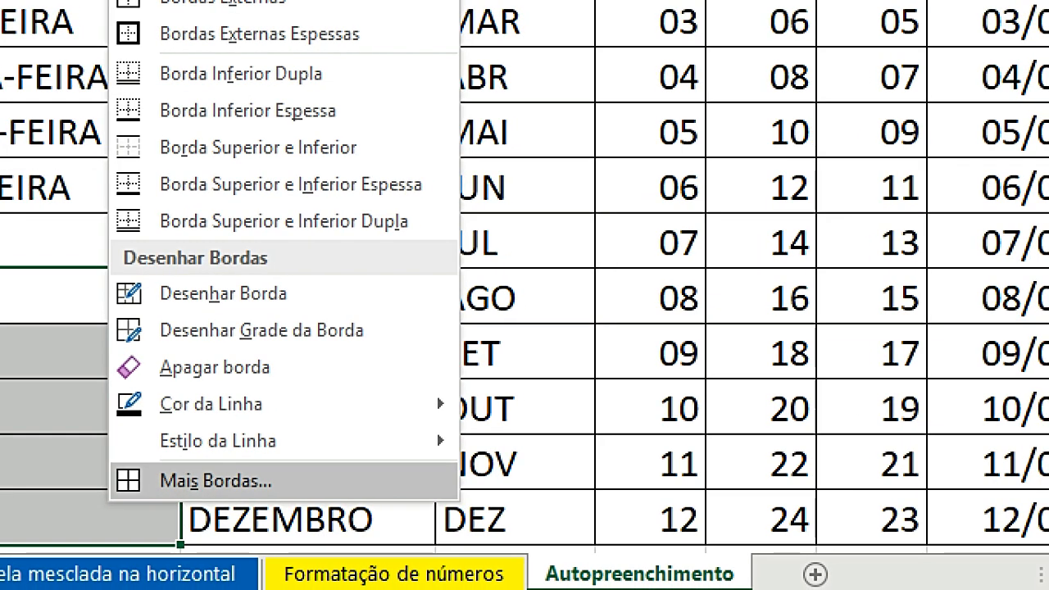
mouse_move(278, 481)
mouse_down()
mouse_move(148, 462)
mouse_move(113, 473)
mouse_up()
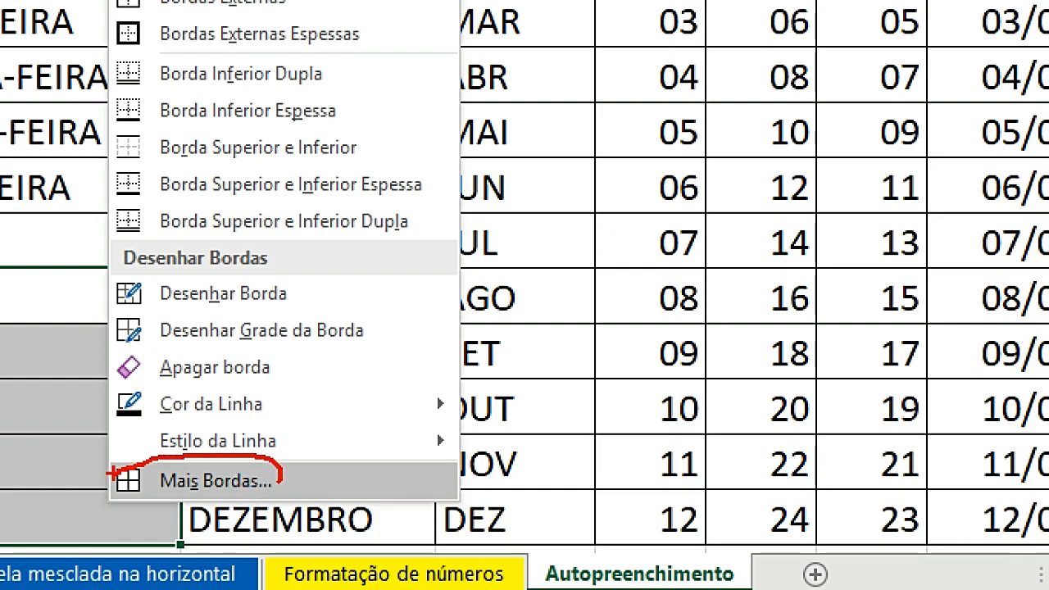
key(Escape)
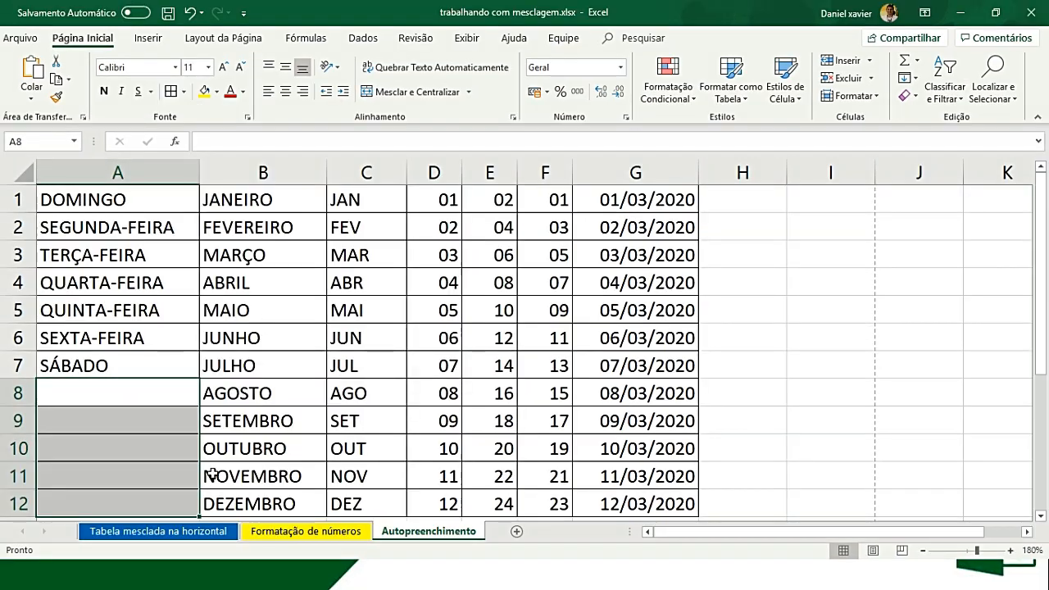
click(184, 91)
click(217, 484)
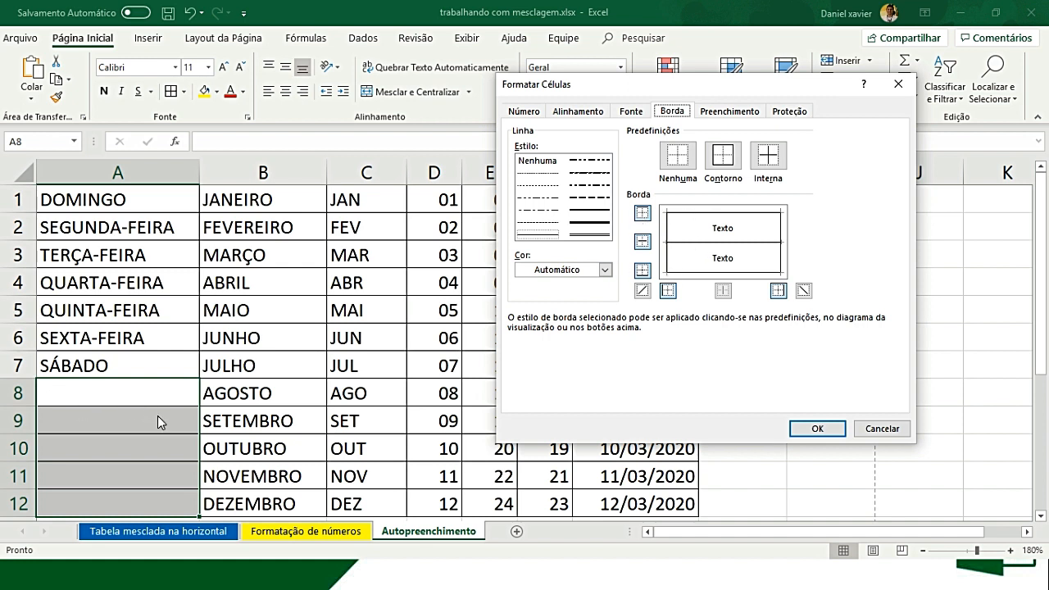
click(642, 242)
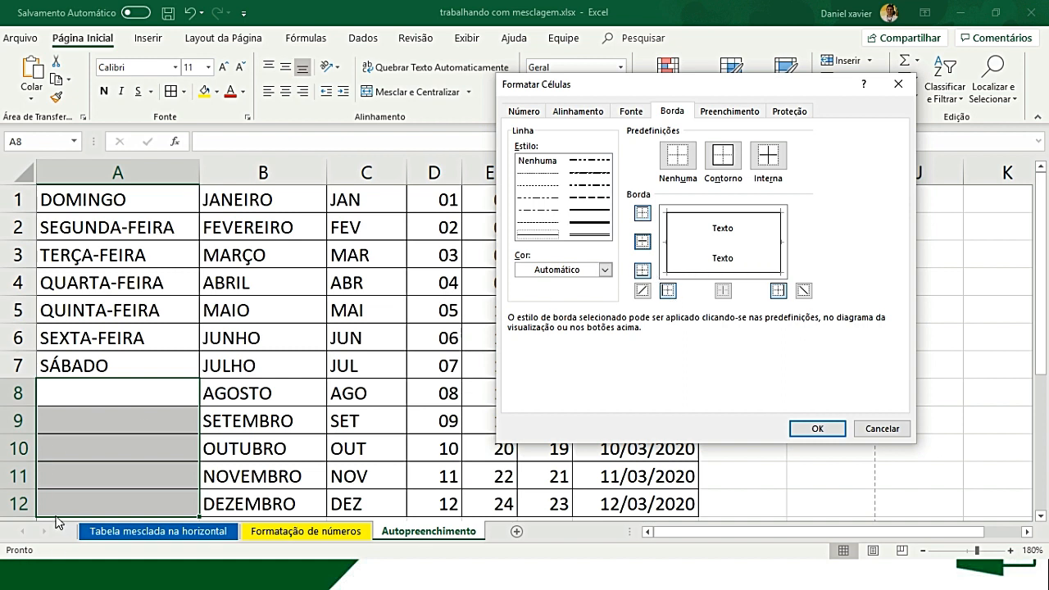
click(644, 271)
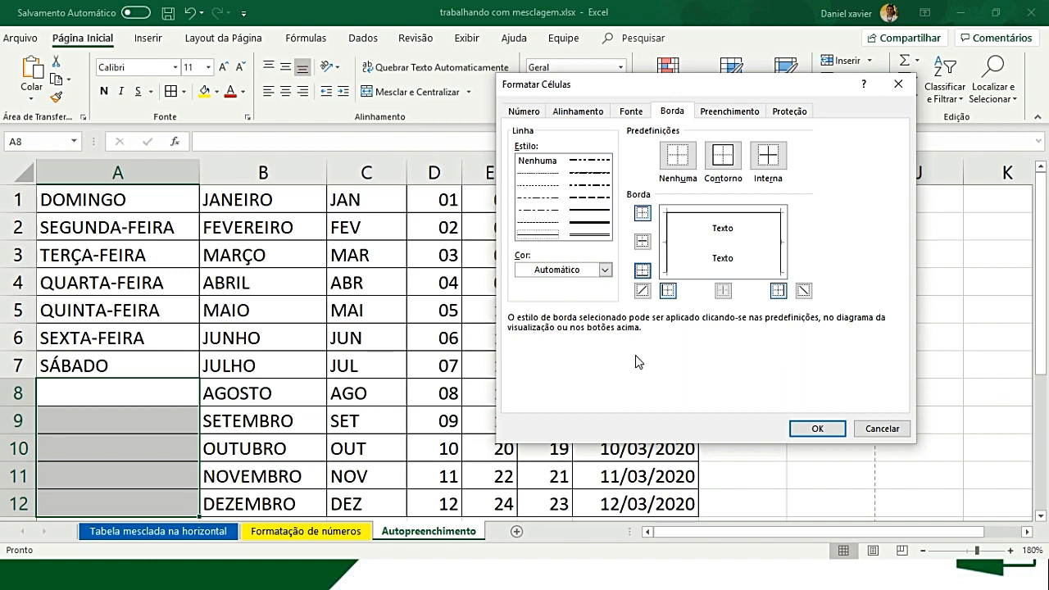
click(668, 290)
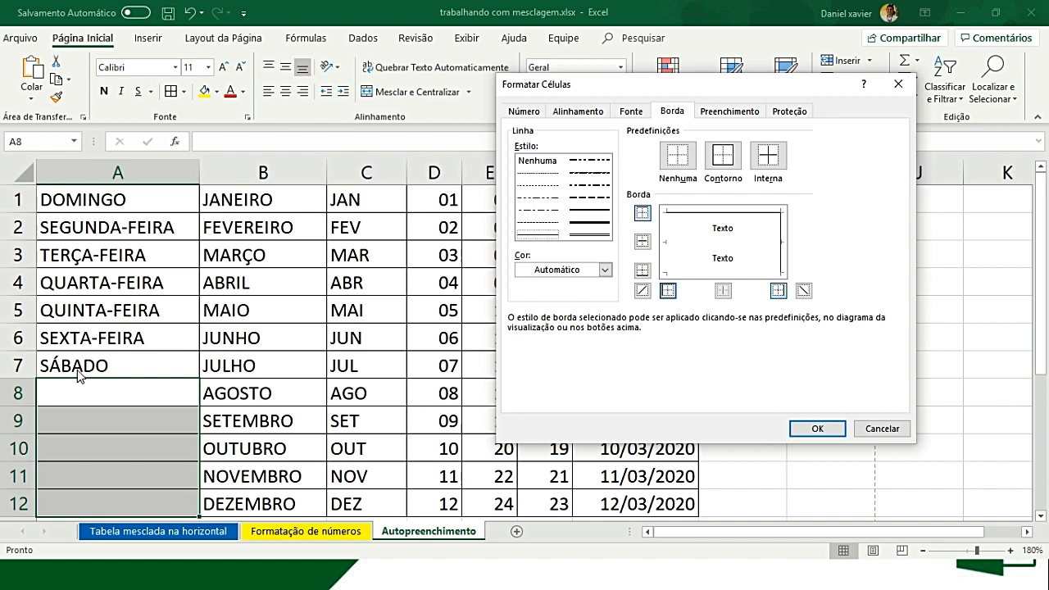
click(817, 429)
- Examine the borders around the empty cells below the weekdays in the print preview
click(294, 342)
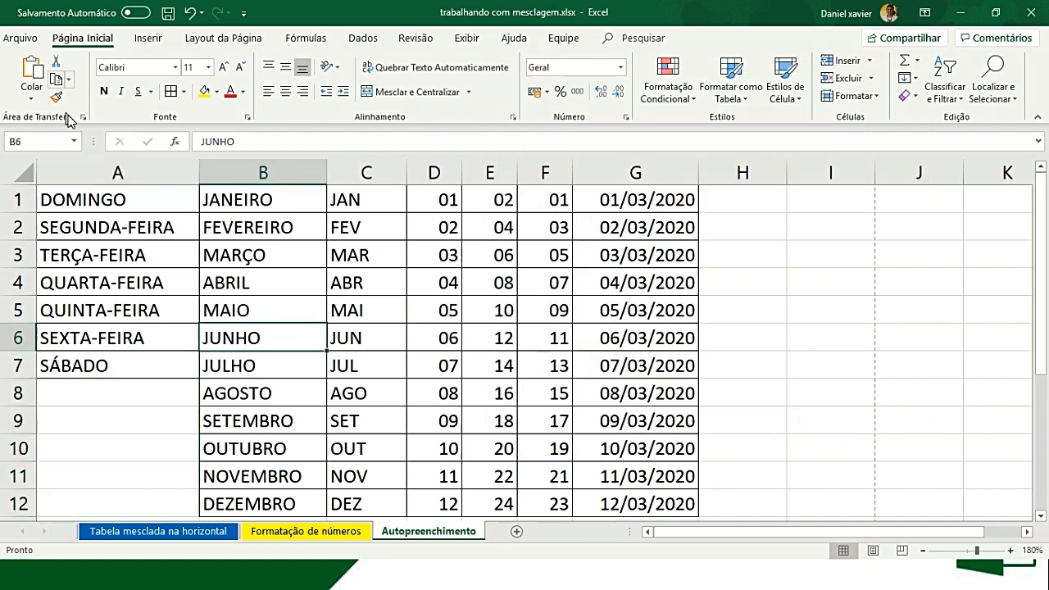
click(25, 39)
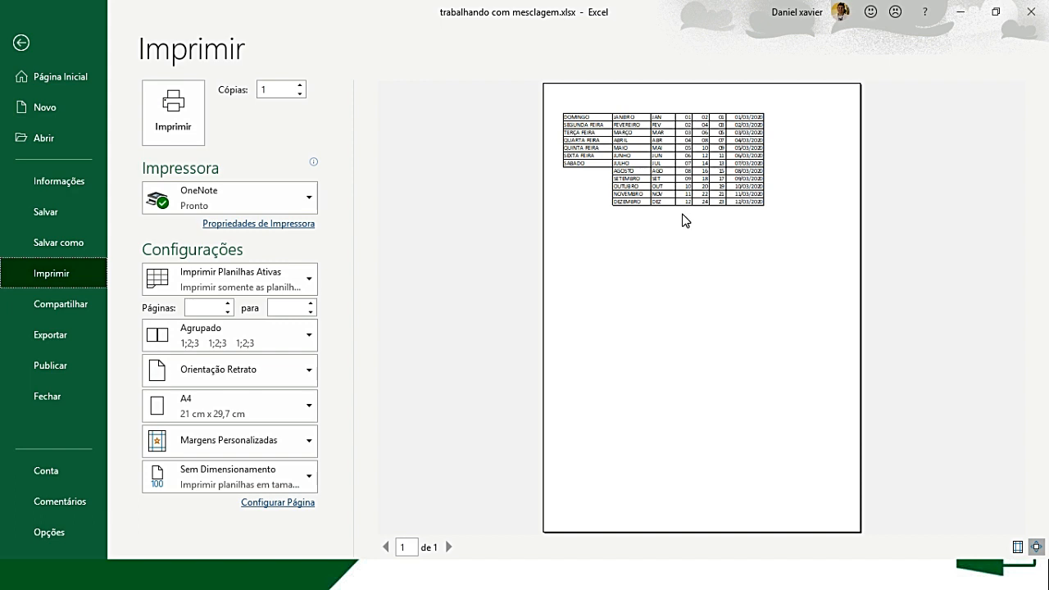
key(Escape)
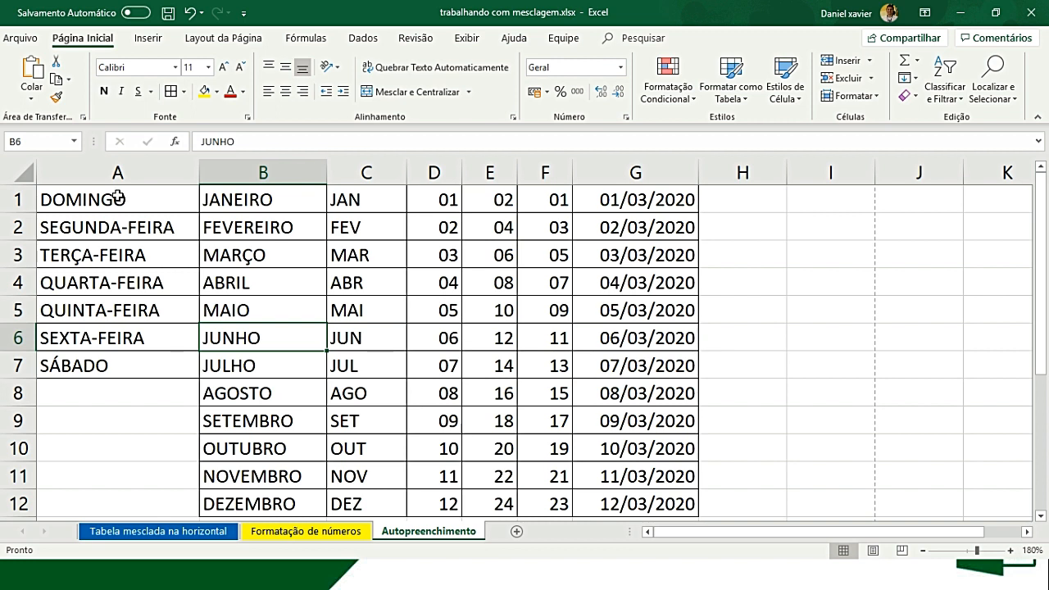
- Set the font size of the whole table in A1:G12 to 20
drag(75, 191, 174, 260)
drag(207, 300, 646, 506)
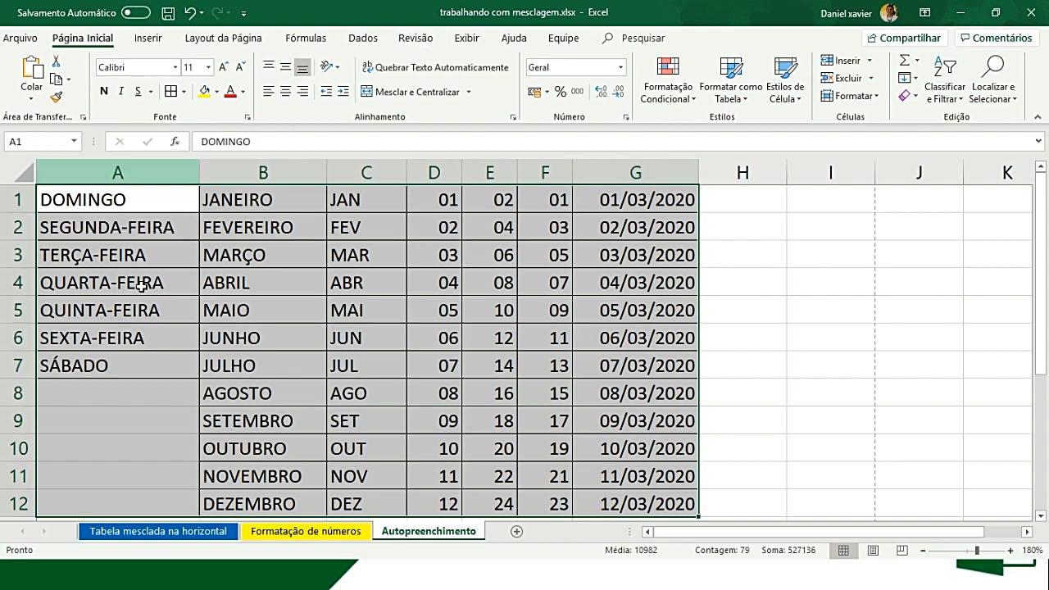
click(208, 67)
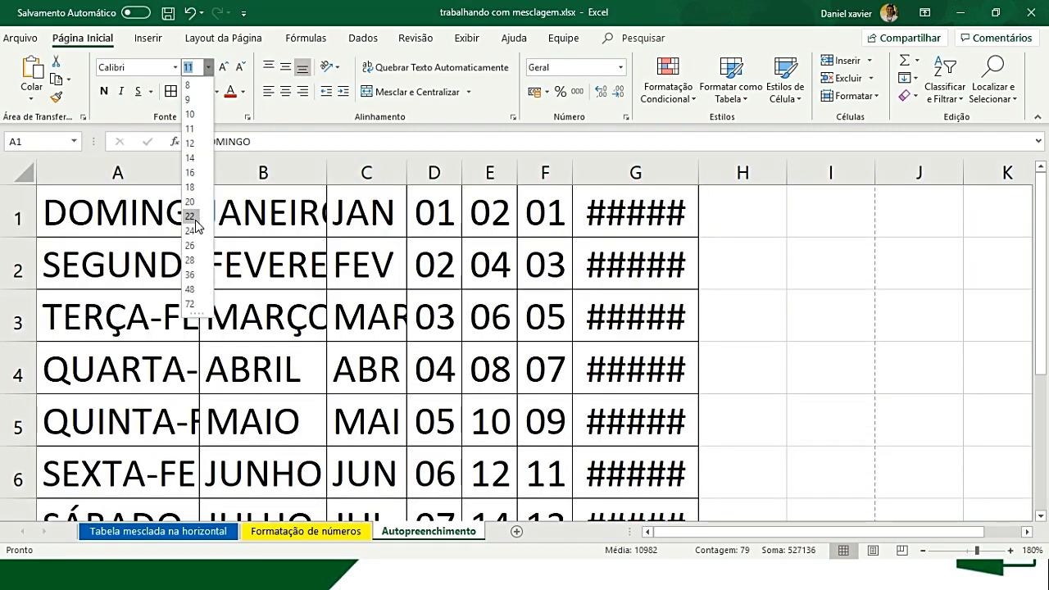
click(189, 202)
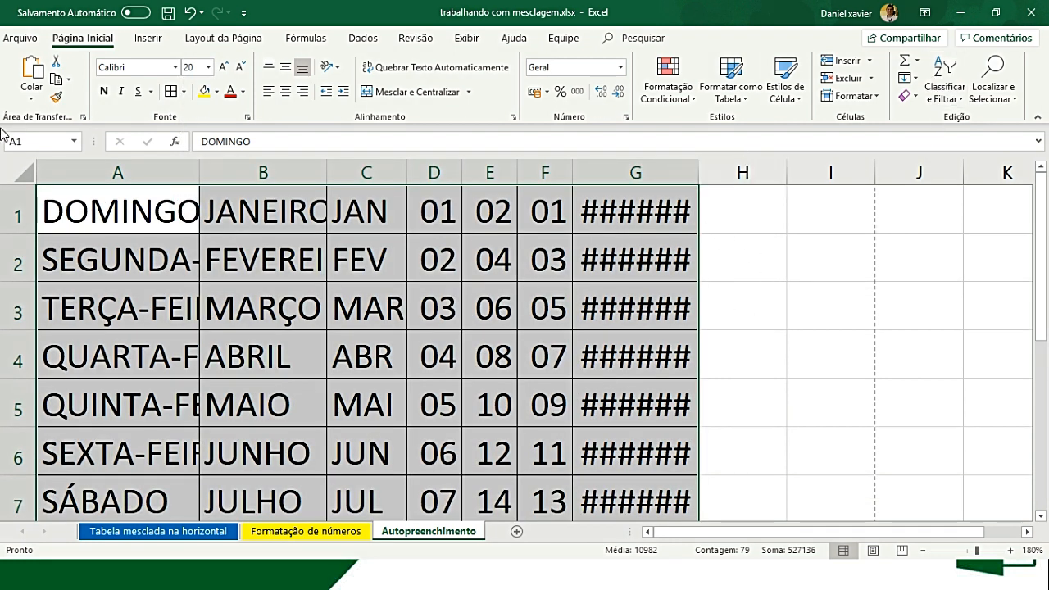
- AutoFit the column widths of the table A1:G12 to its contents and look over all rows
click(836, 96)
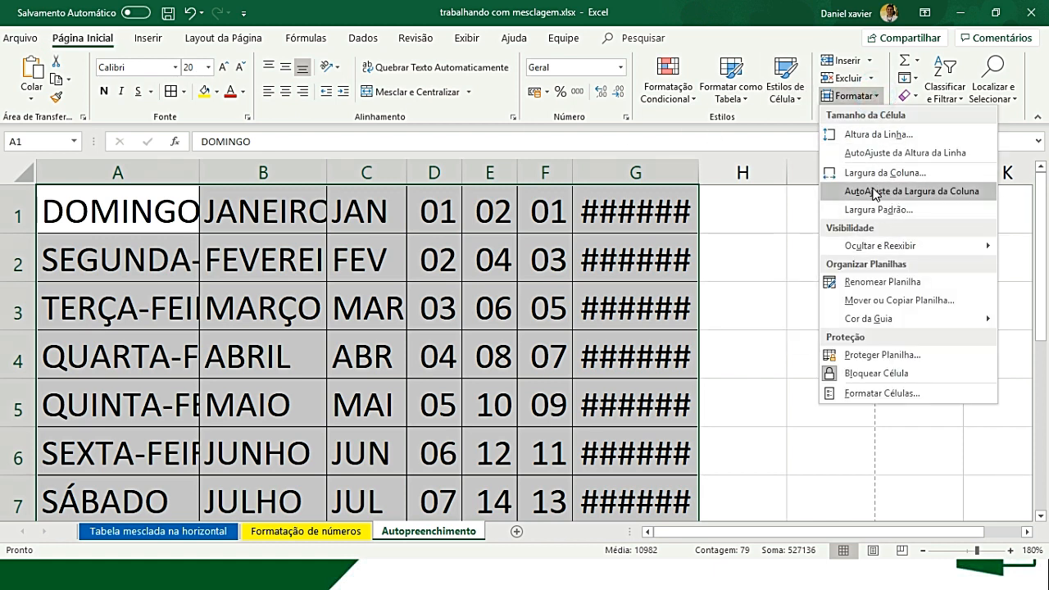
click(873, 191)
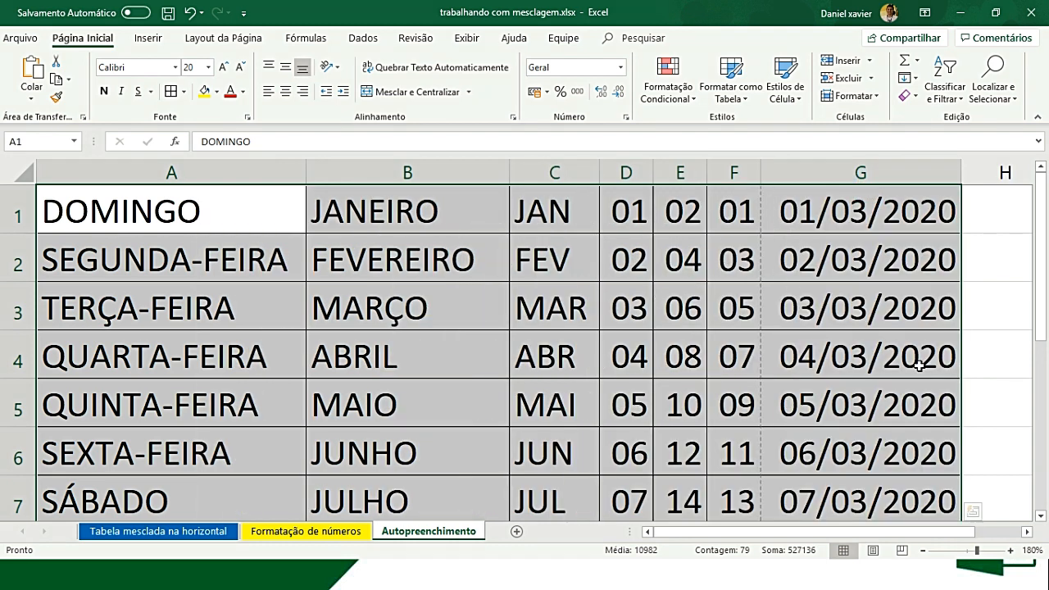
scroll(827, 343, down, 2)
scroll(827, 343, up, 1)
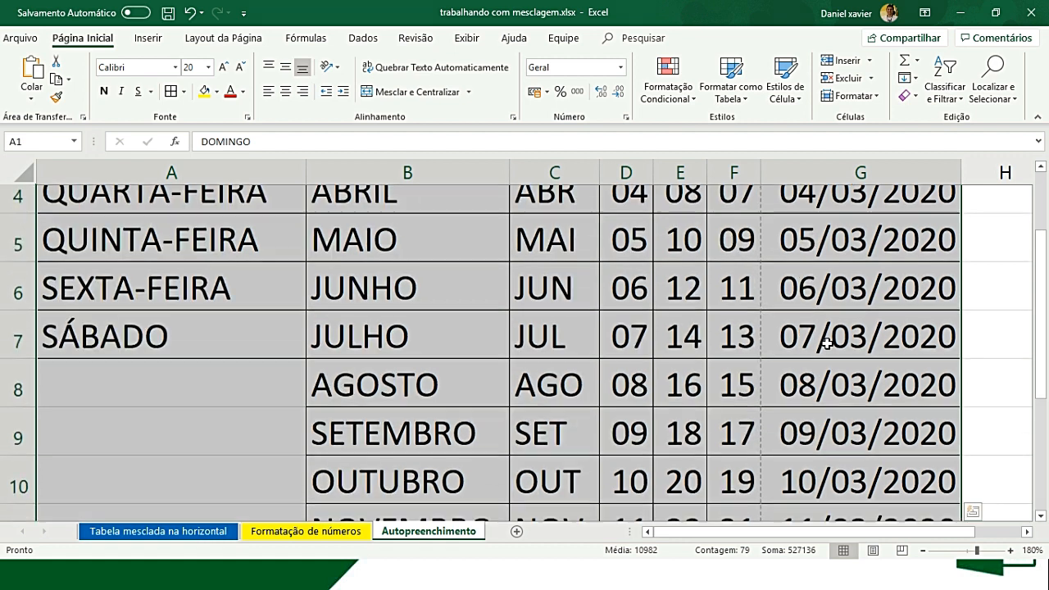
scroll(825, 344, down, 4)
scroll(819, 347, up, 3)
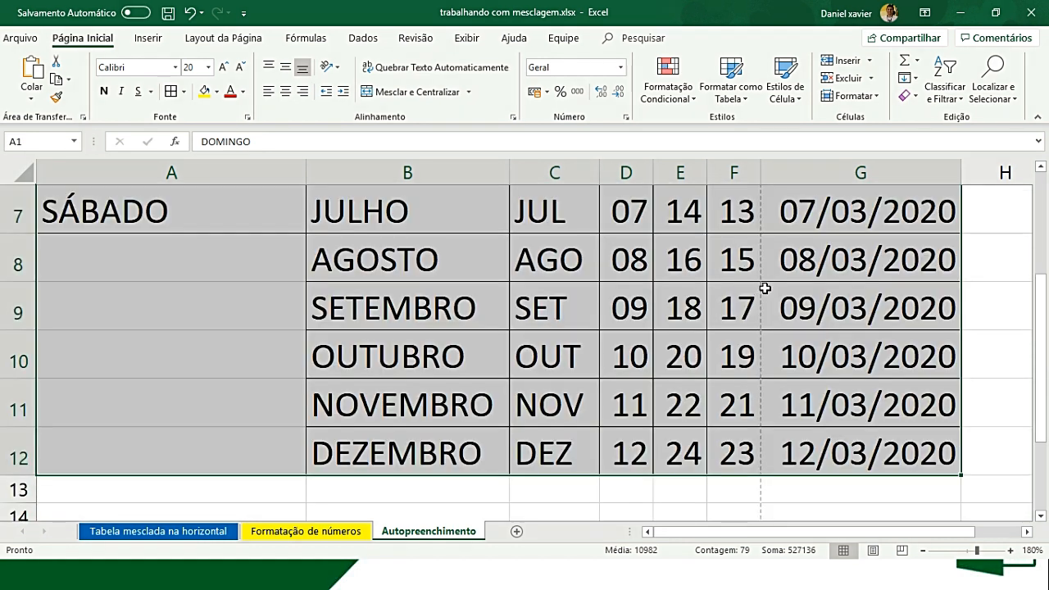
- Examine the dashed page-break lines on the sheet, both across the table's columns and down the empty rows below it
scroll(761, 279, up, 2)
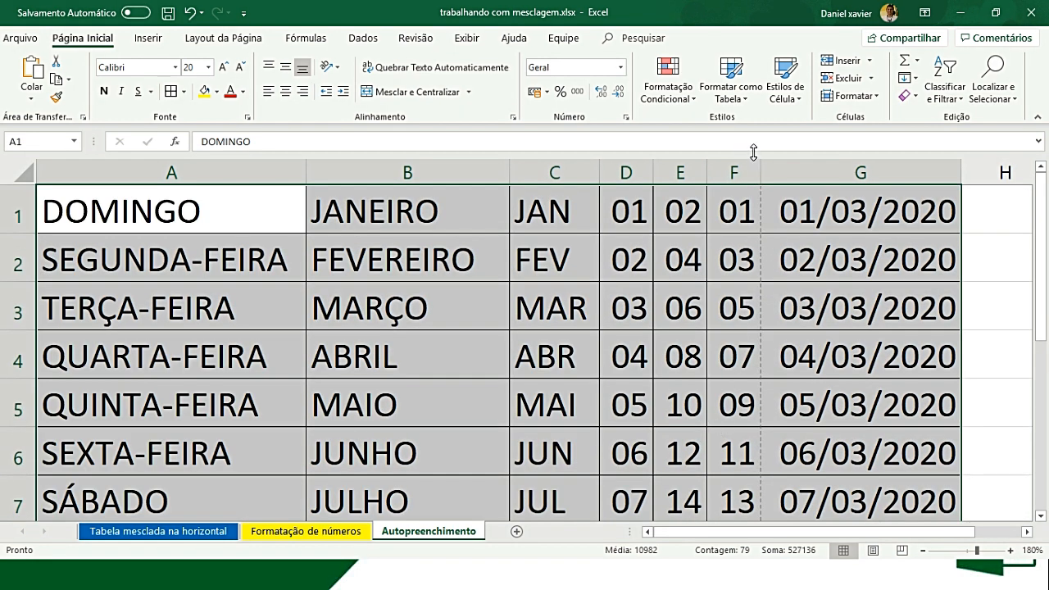
scroll(748, 385, down, 1)
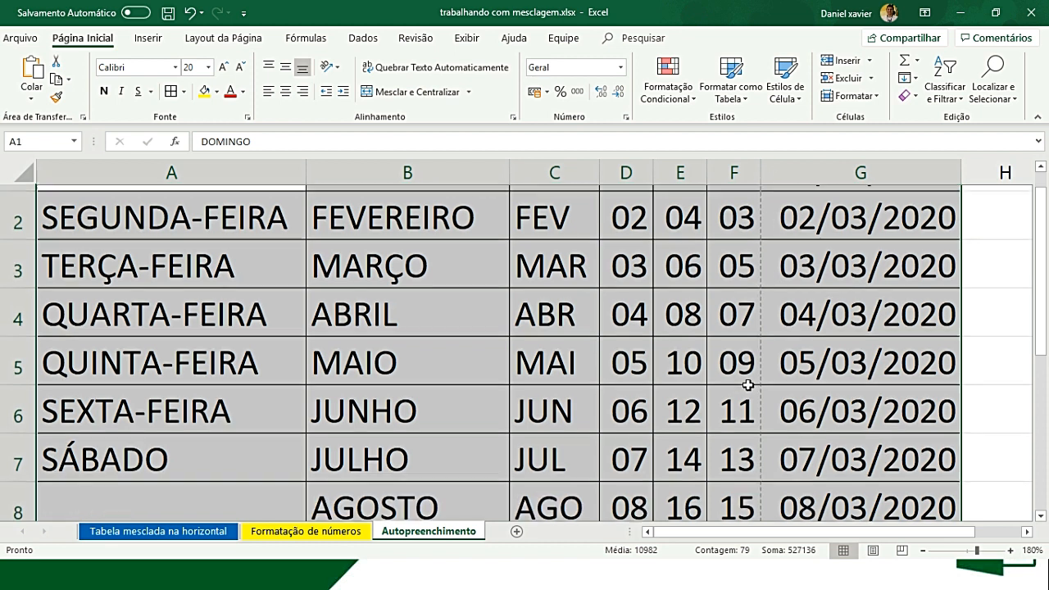
scroll(748, 385, down, 4)
scroll(765, 379, up, 2)
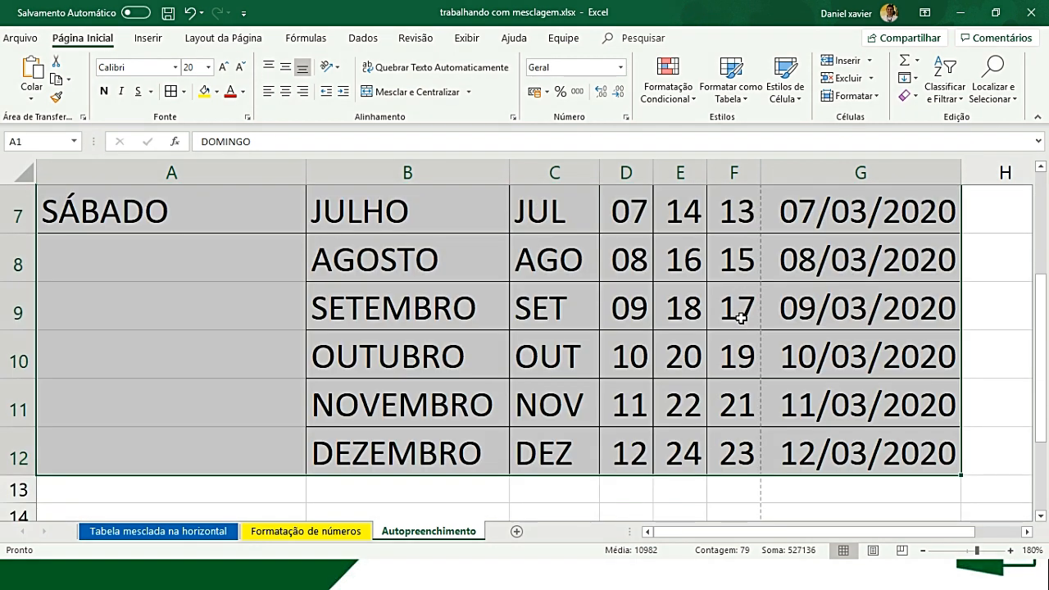
scroll(740, 317, down, 2)
scroll(759, 304, down, 8)
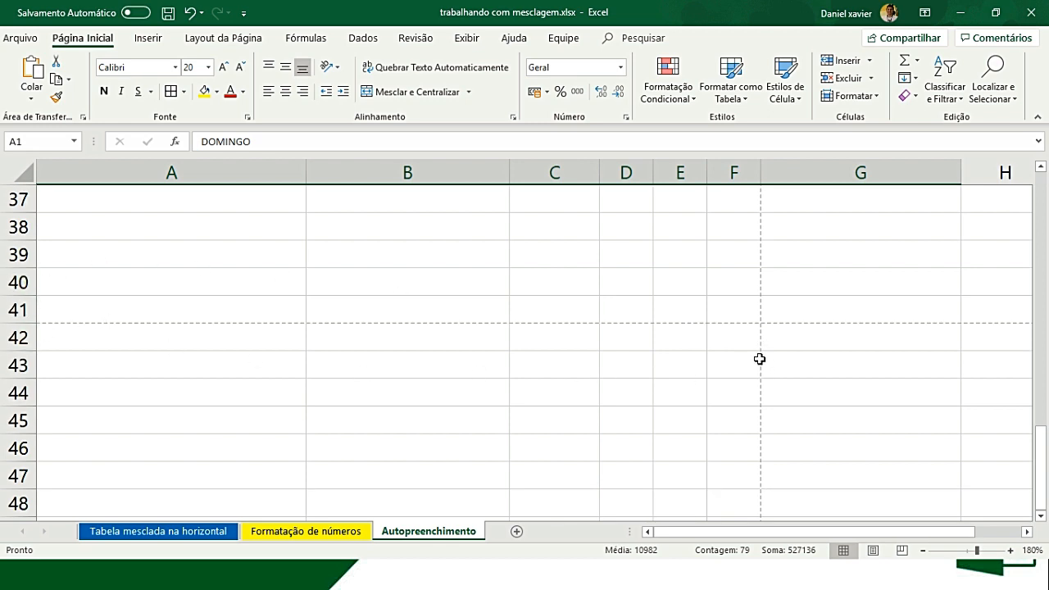
scroll(696, 395, up, 2)
scroll(691, 395, down, 1)
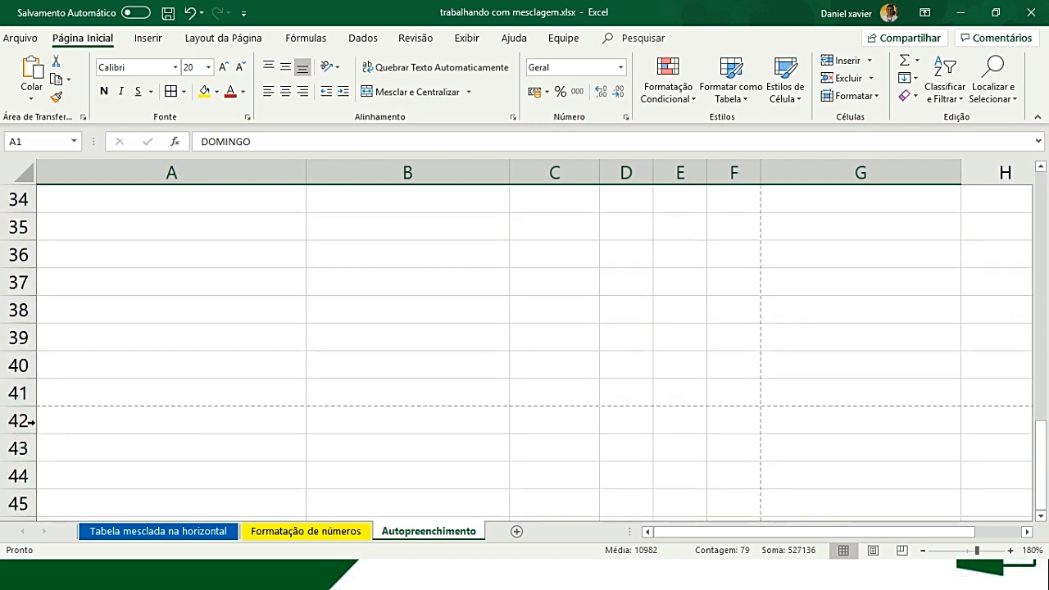
scroll(781, 362, up, 6)
scroll(781, 361, up, 5)
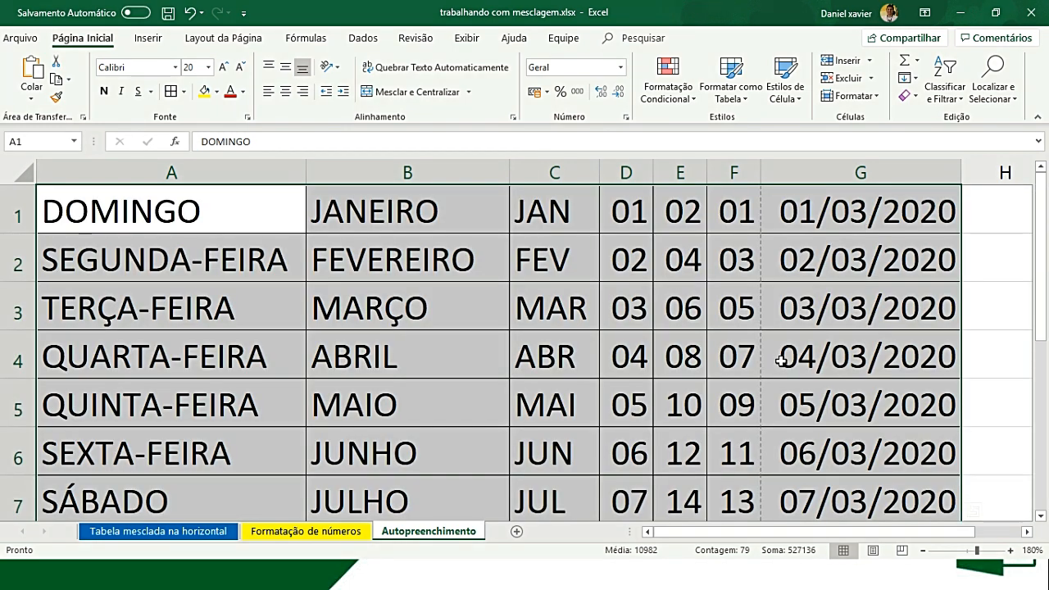
- Check in the print preview how the table is split across pages, viewing the second page and returning to the sheet
click(20, 38)
click(49, 274)
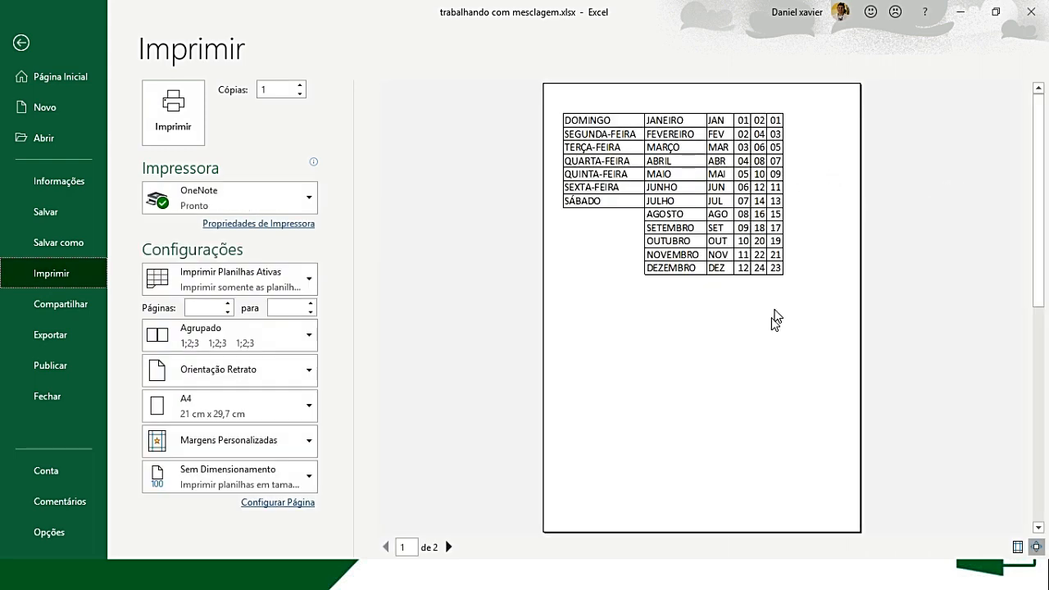
click(448, 546)
click(386, 546)
click(25, 43)
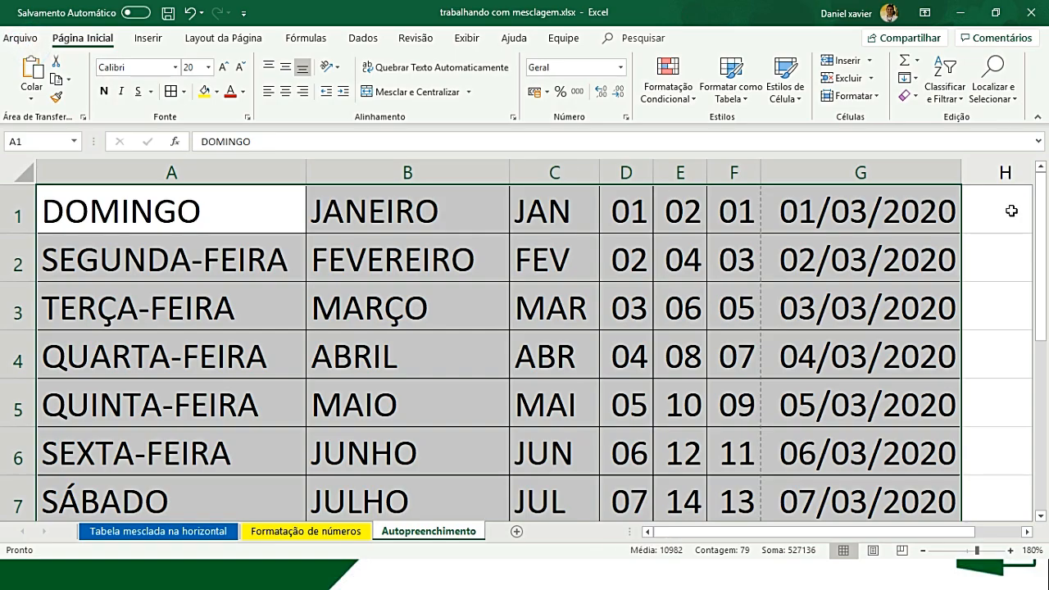
- Set the page orientation to landscape (Paisagem) and check the table in the print preview
click(240, 39)
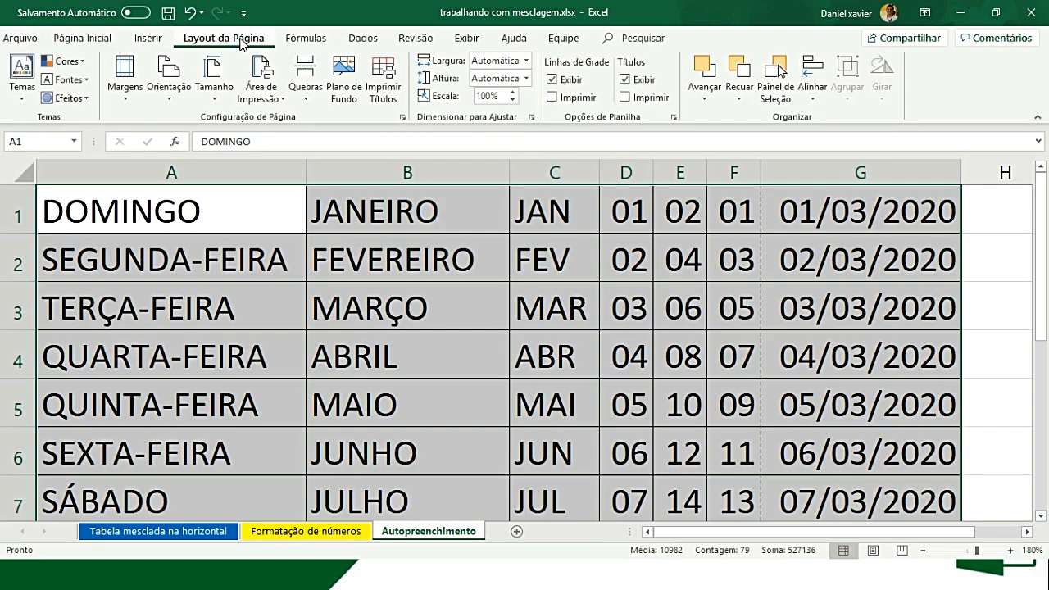
click(180, 92)
click(176, 160)
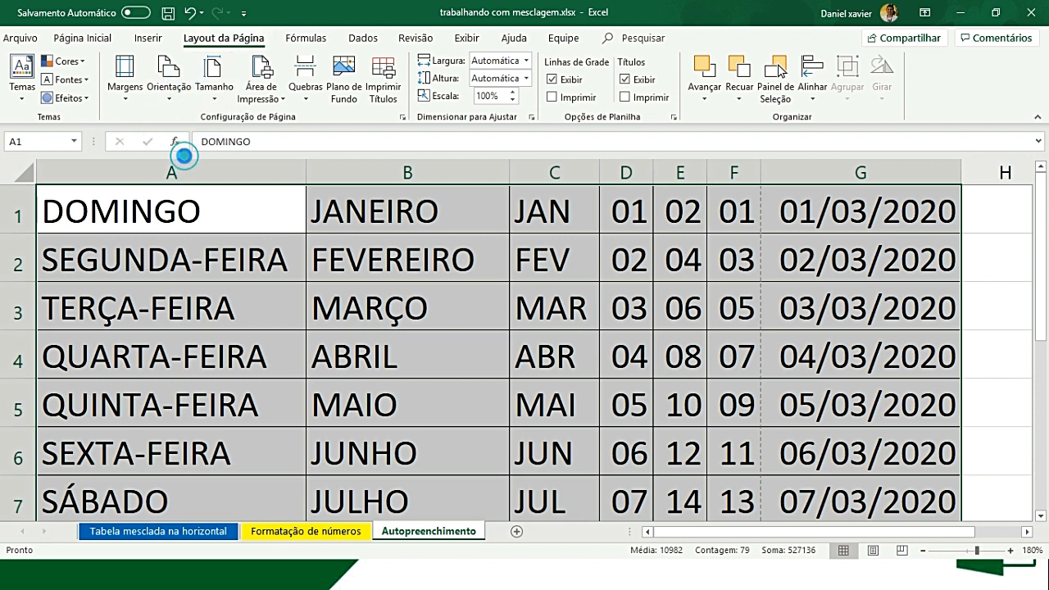
click(11, 41)
click(70, 271)
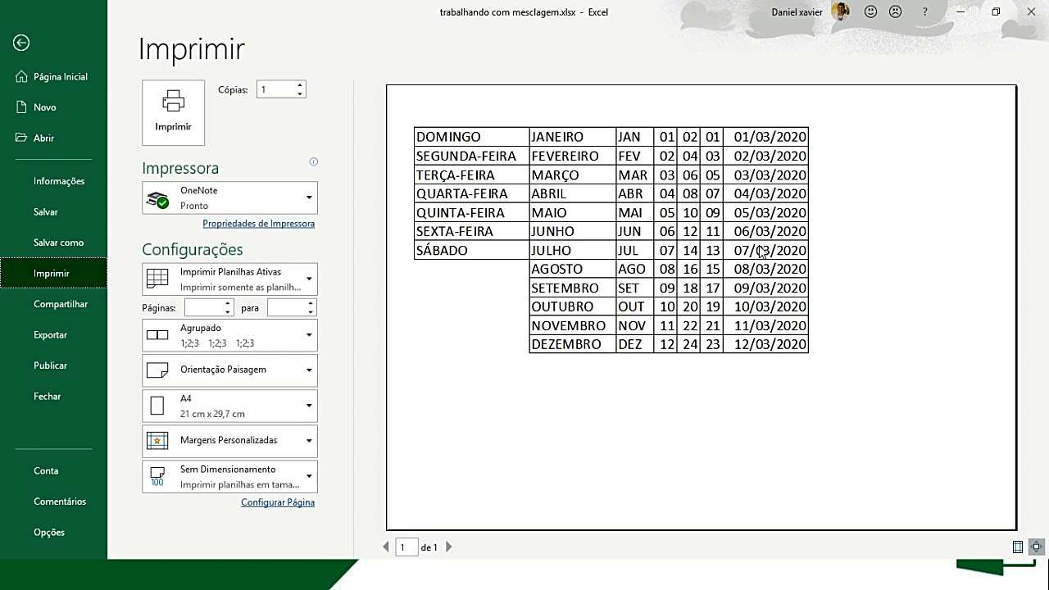
- Compare the table with the example on the Autopreenchimento slide, return to Excel and save the workbook
key(alt+Tab)
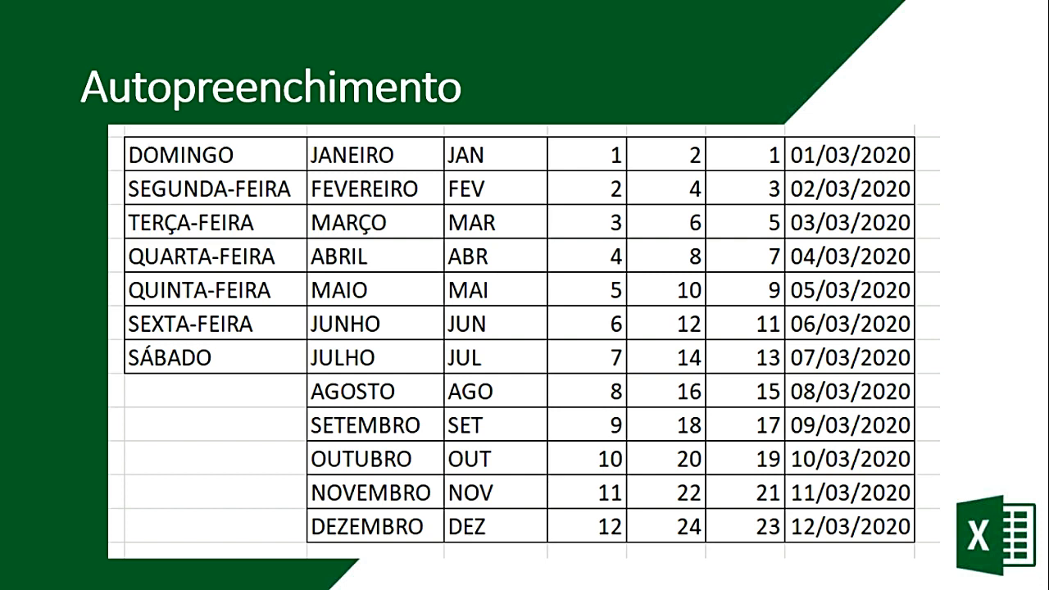
key(alt+Tab)
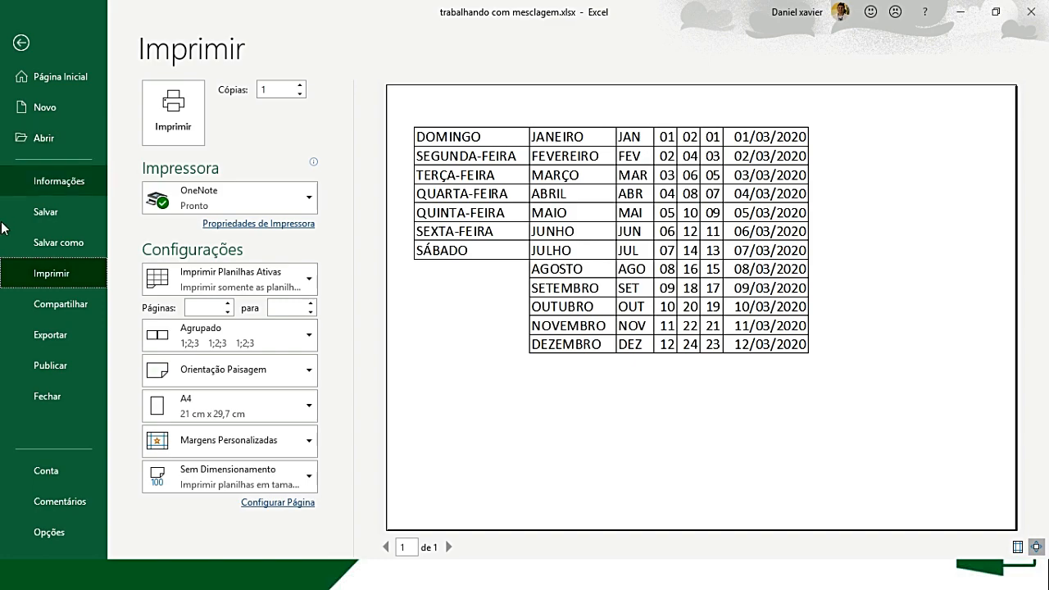
click(62, 218)
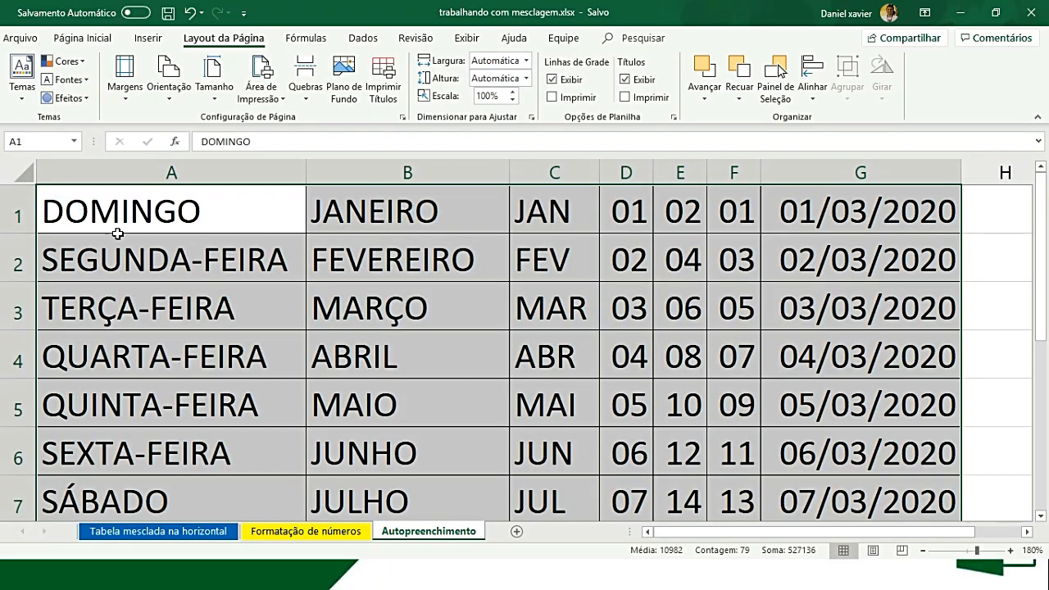
- Color the Autopreenchimento sheet tab with the standard red and clear the table selection by selecting cell F4
right_click(459, 533)
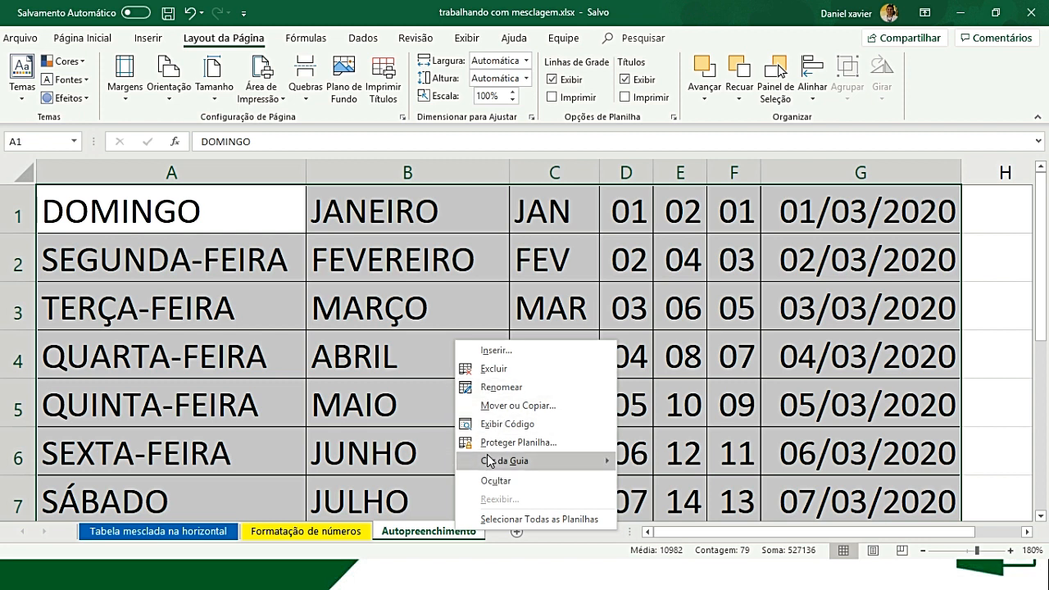
mouse_move(505, 463)
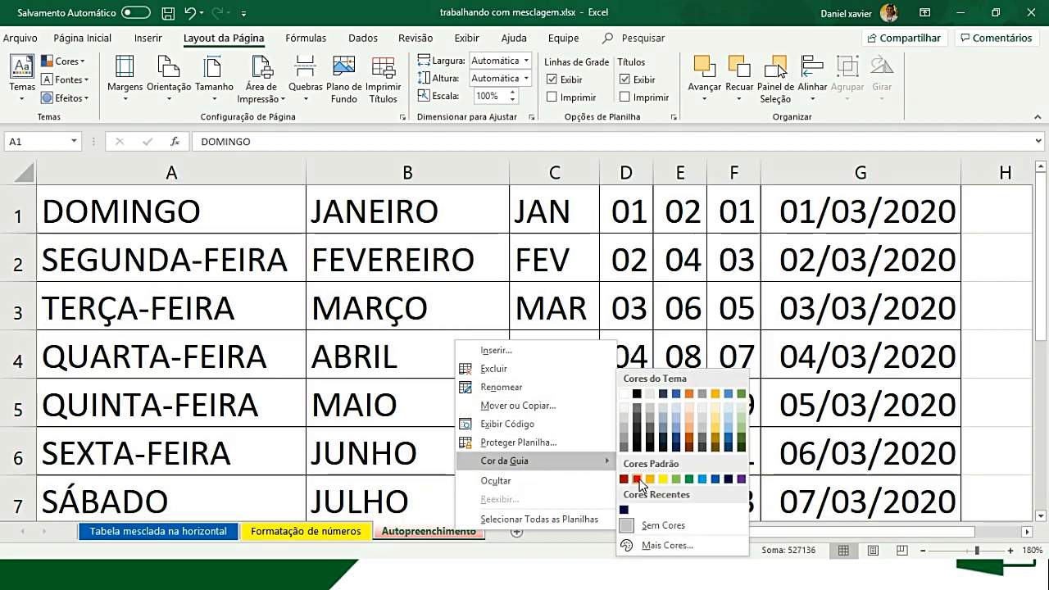
click(637, 480)
key(ctrl+a)
click(745, 368)
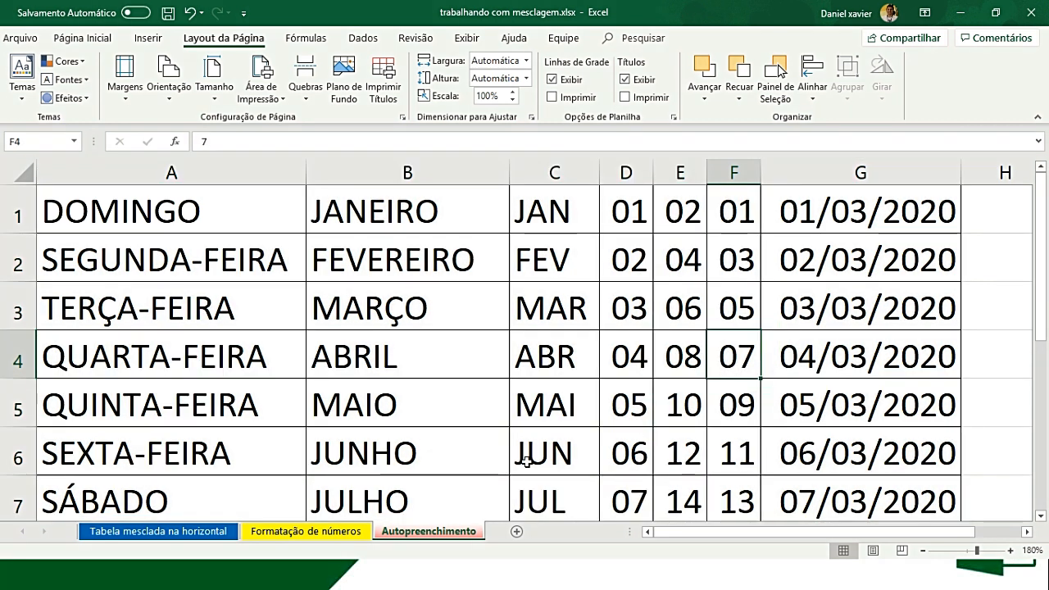
- Add a blank sheet to view the Autopreenchimento tab color while that tab is inactive, and delete the blank sheet
click(516, 533)
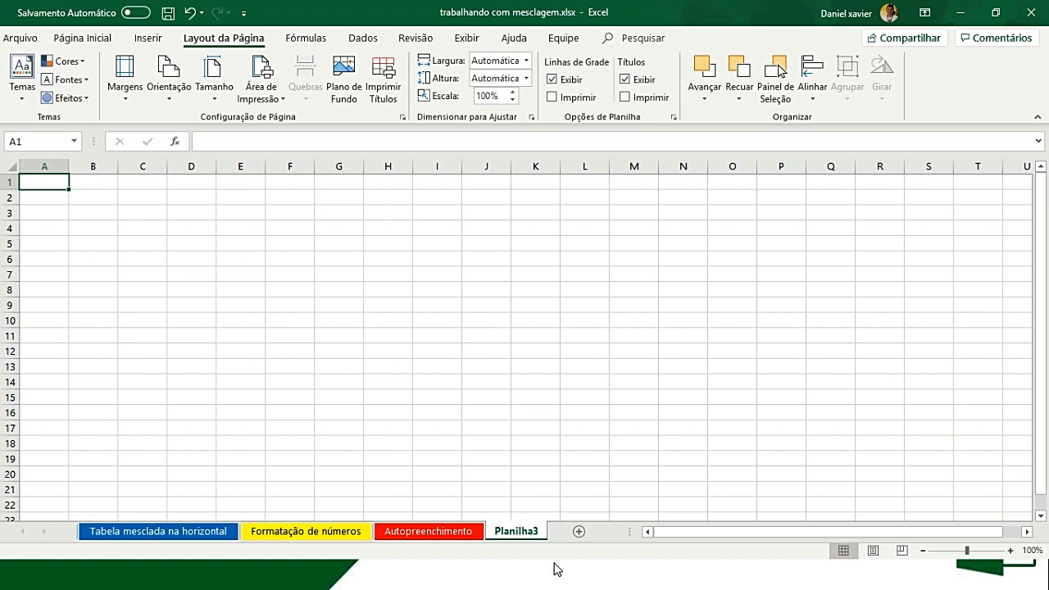
click(459, 532)
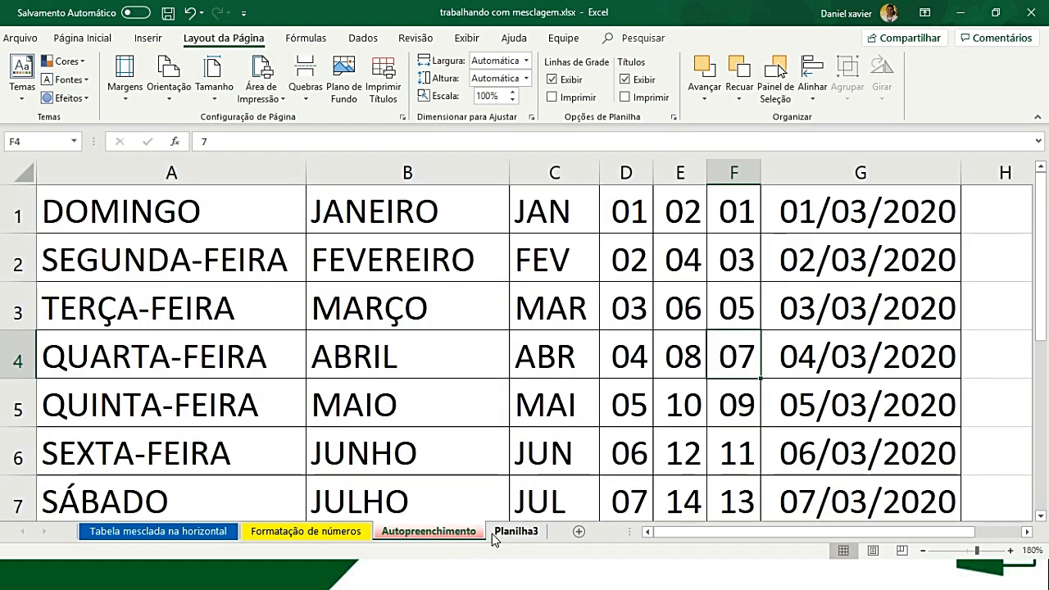
right_click(516, 534)
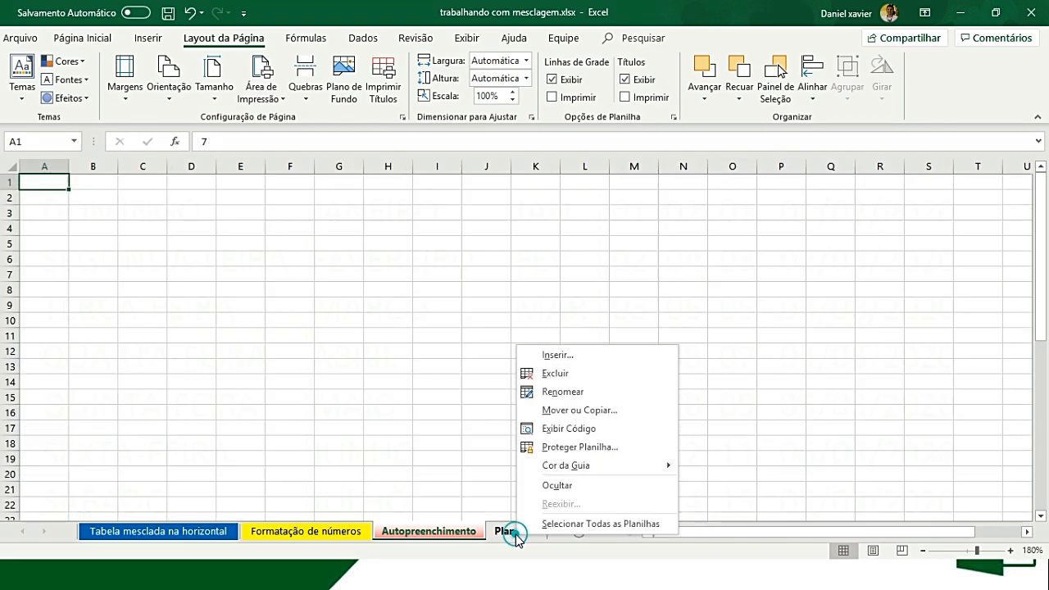
click(556, 374)
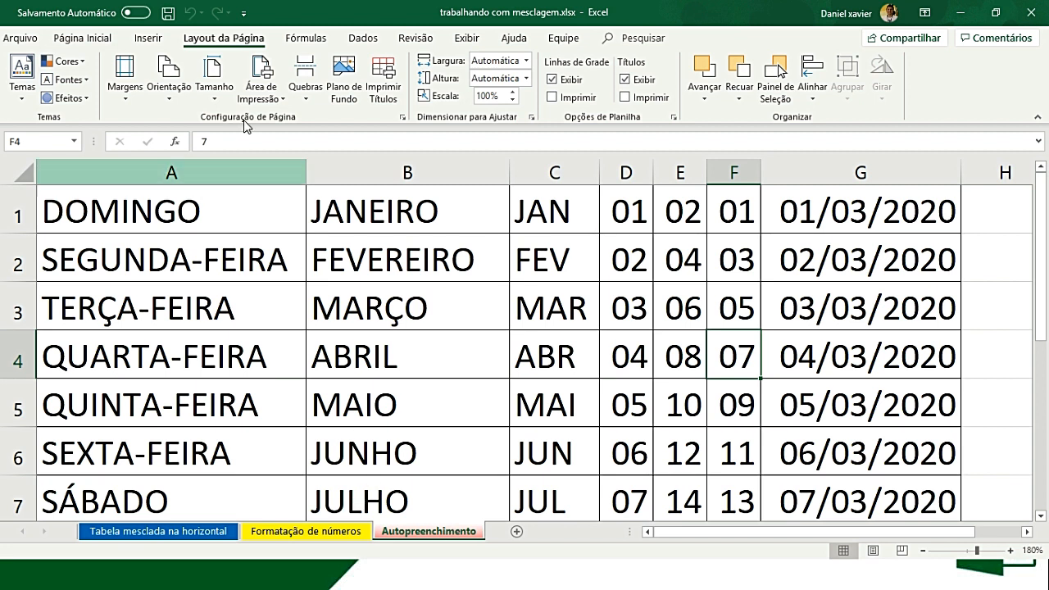
- Save the workbook and switch to the slide show with the Autopreenchimento slide
click(21, 37)
click(64, 213)
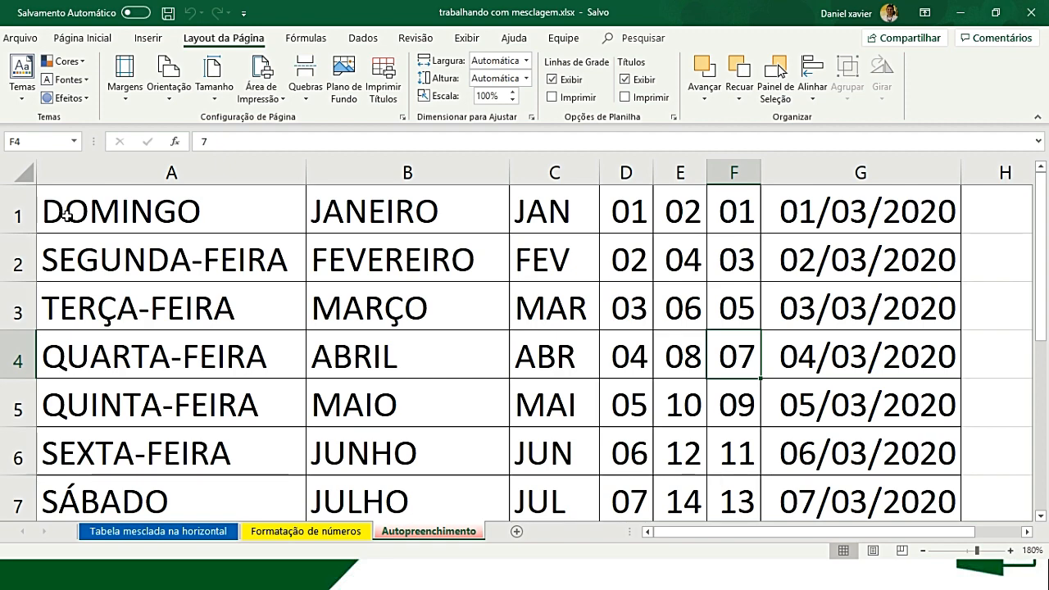
key(alt+Tab)
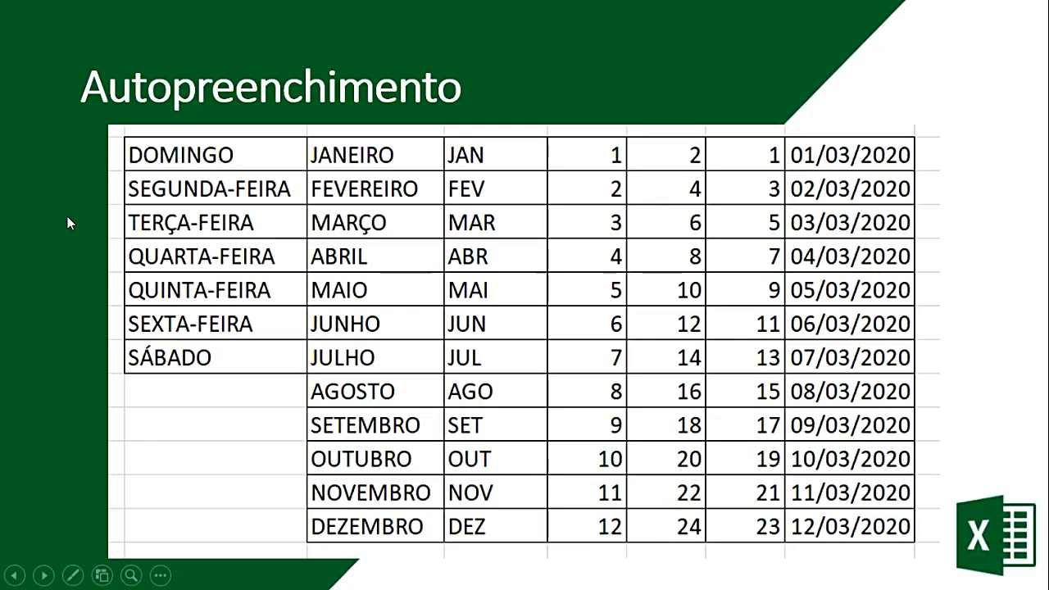